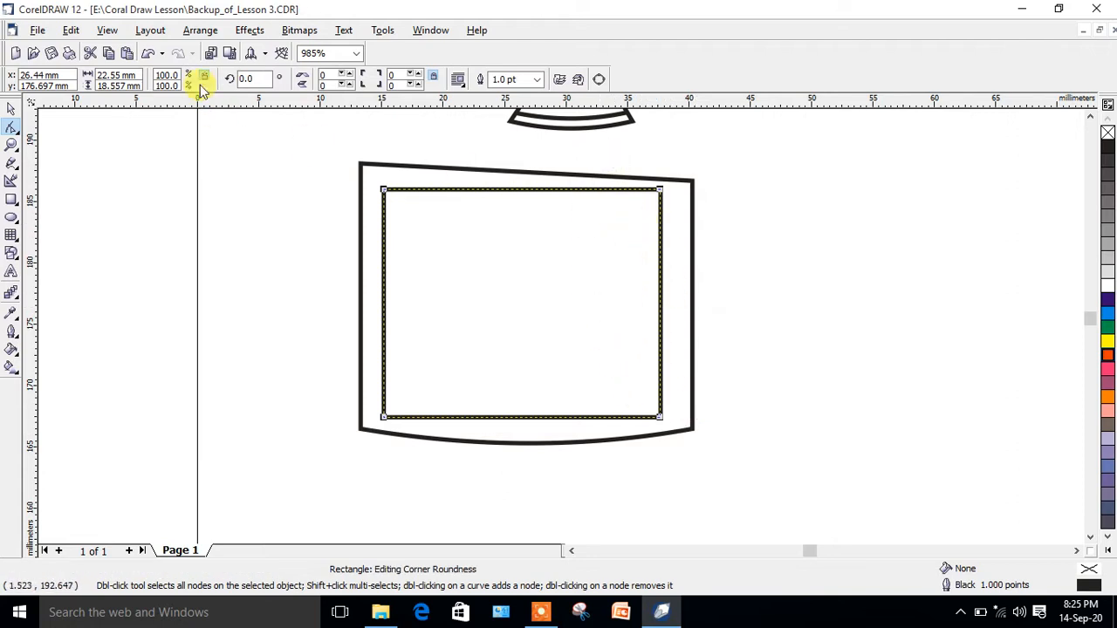
Step: Convert the inner rectangle to curves and shift its two right-hand nodes about 1.5 mm outward toward the frame
{"action": "left_click", "coordinate": [196, 29]}
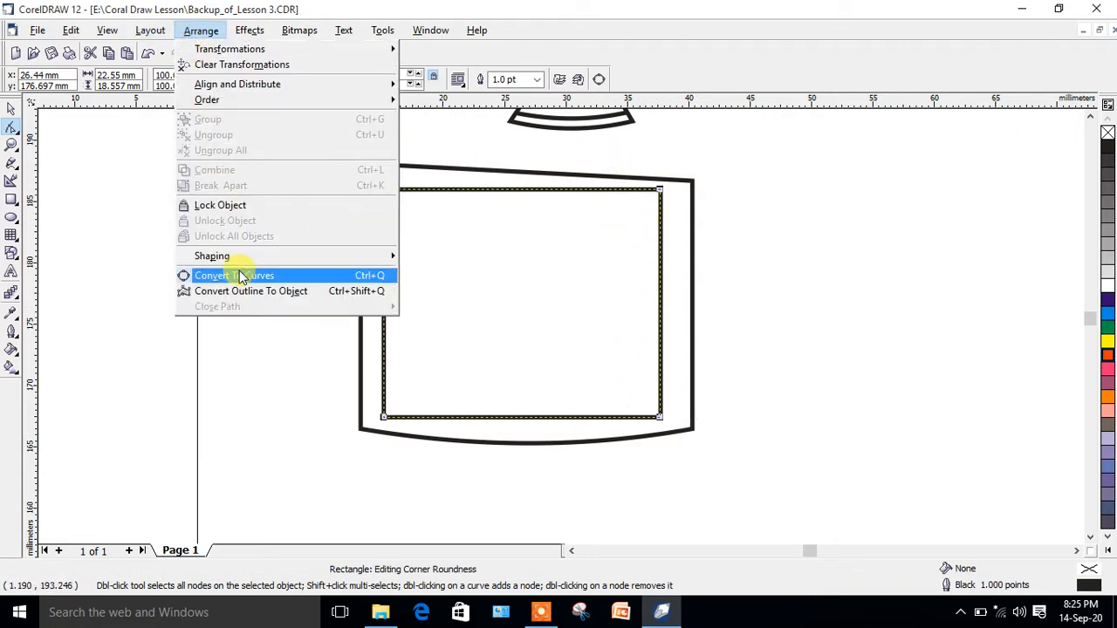
{"action": "left_click", "coordinate": [242, 276]}
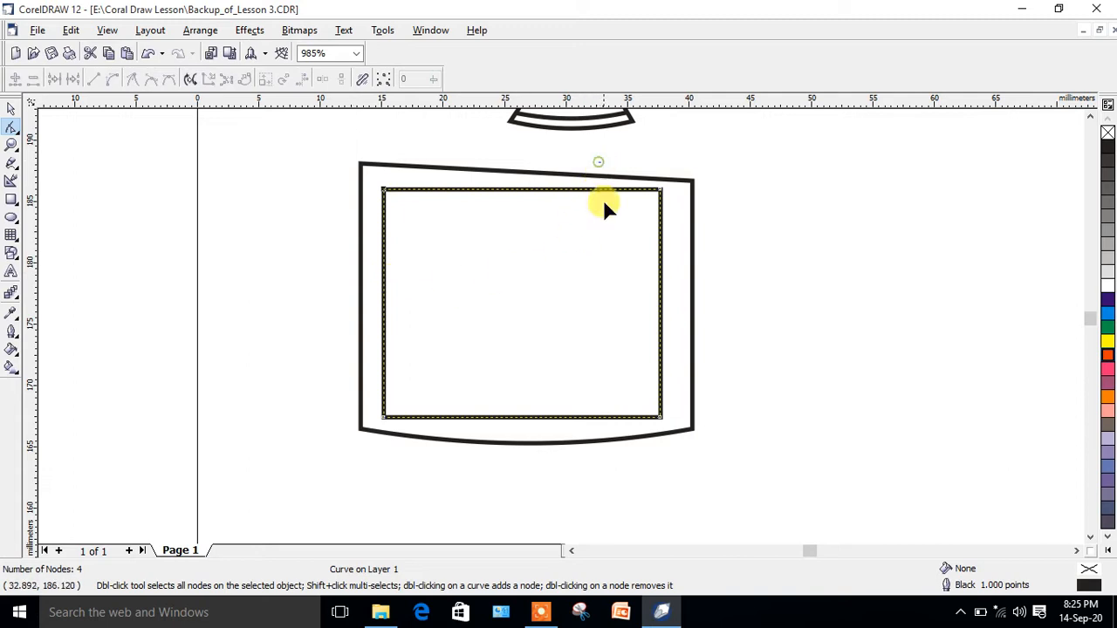
{"action": "left_click_drag", "start_coordinate": [599, 165], "coordinate": [692, 449]}
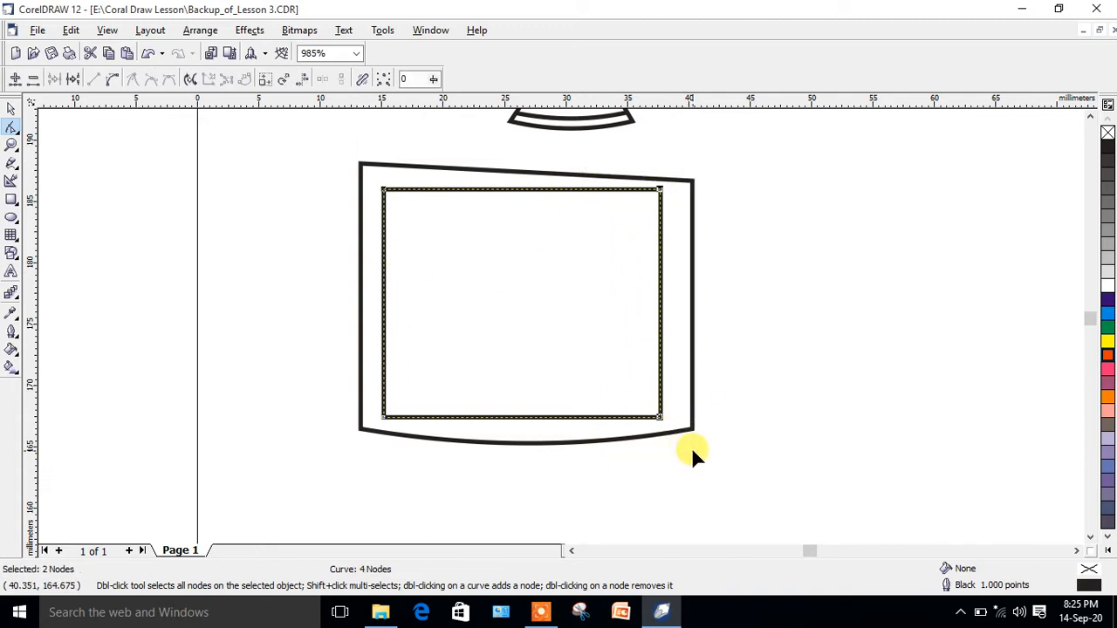
{"action": "key", "text": "Right"}
{"action": "key", "text": "Right"}
{"action": "key", "text": "Right"}
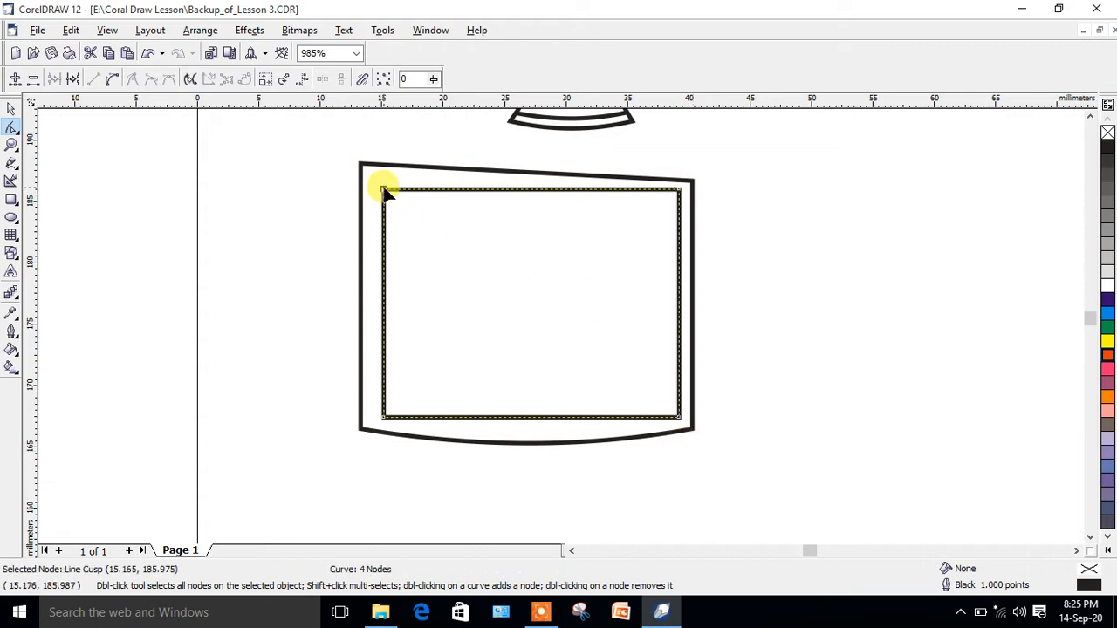
Step: Reshape the inner outline by sloping its top edge parallel to the frame and raising its lower-right corner to about Y 170 mm
{"action": "left_click_drag", "start_coordinate": [384, 189], "coordinate": [380, 181]}
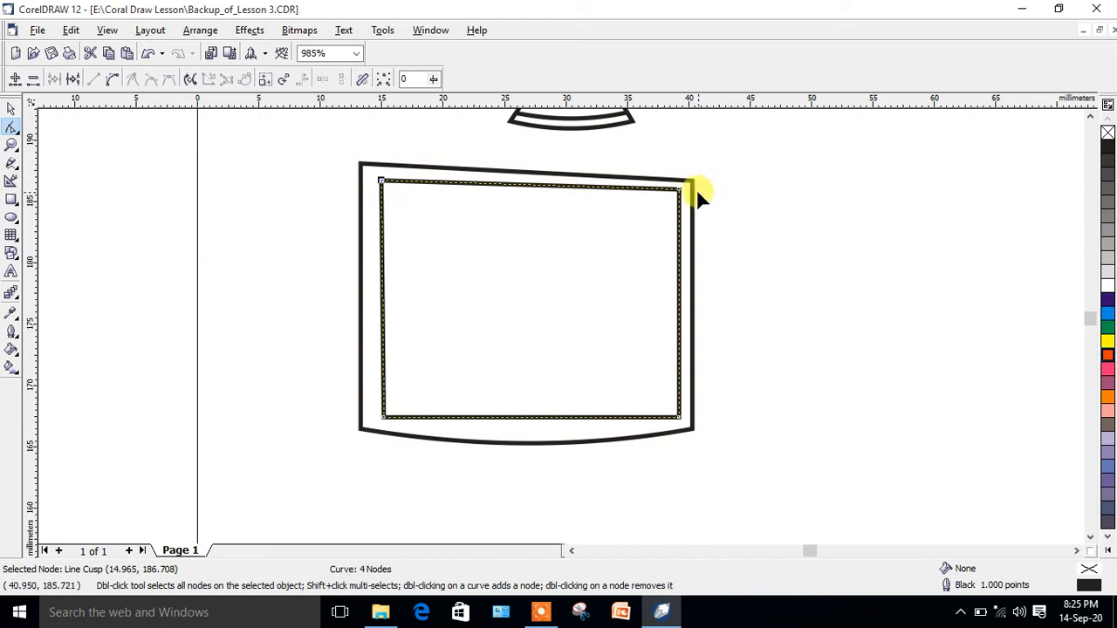
{"action": "left_click_drag", "start_coordinate": [679, 192], "coordinate": [679, 199]}
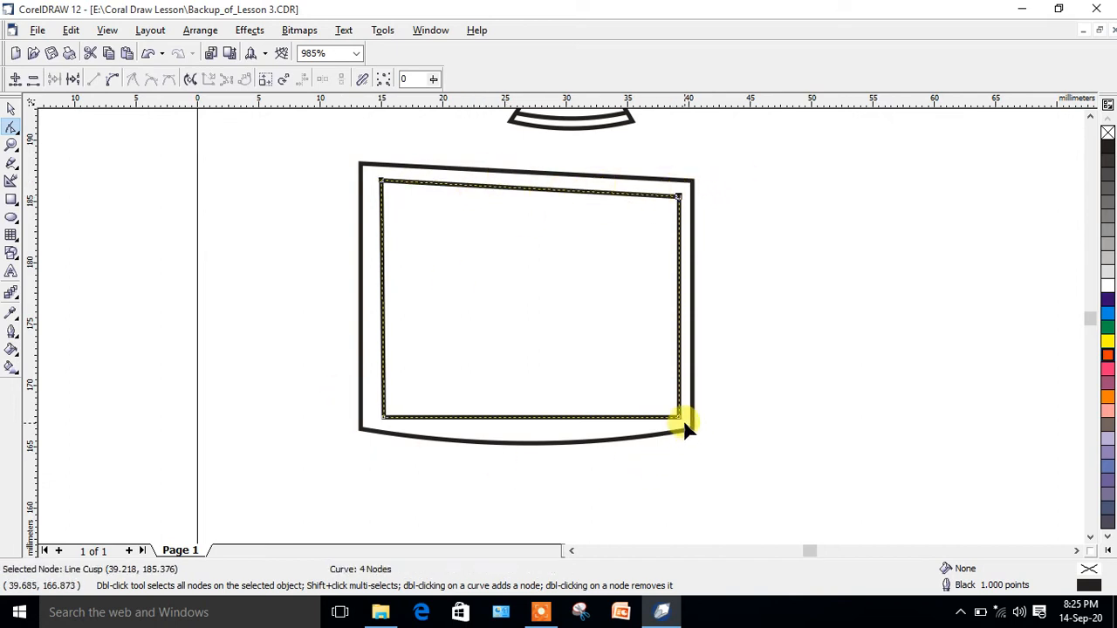
{"action": "left_click", "coordinate": [11, 145]}
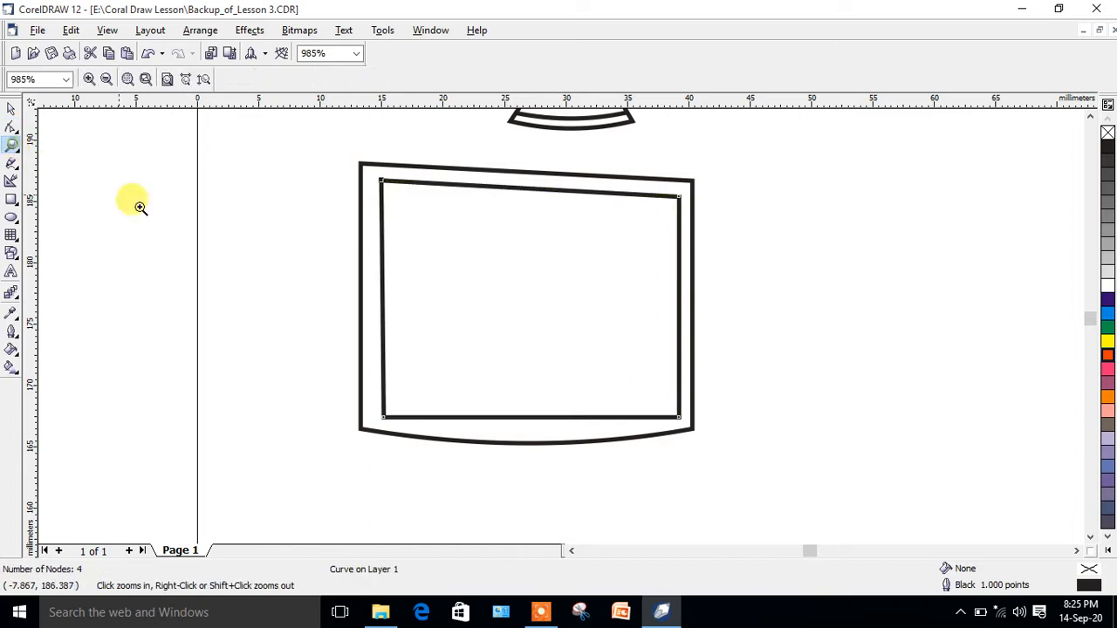
{"action": "right_click", "coordinate": [137, 204]}
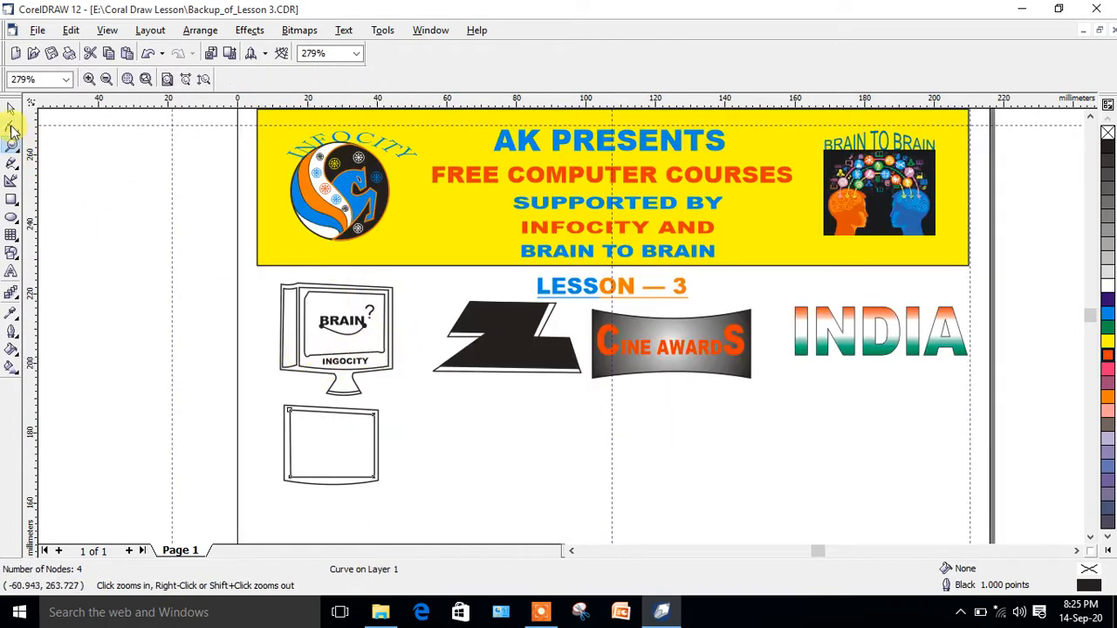
{"action": "left_click", "coordinate": [12, 110]}
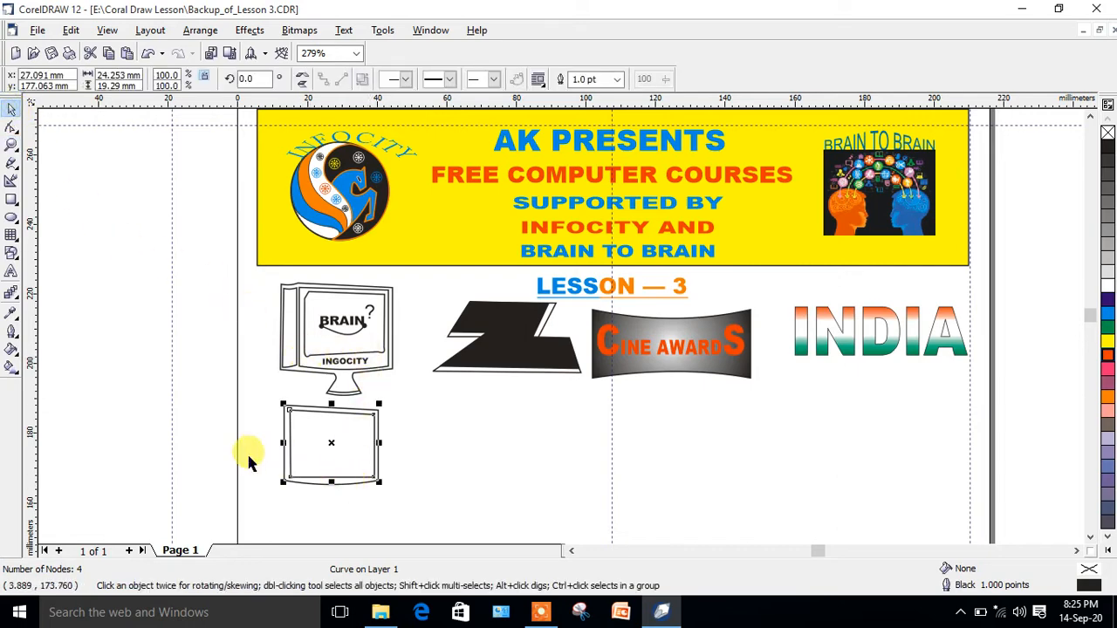
{"action": "left_click", "coordinate": [12, 145]}
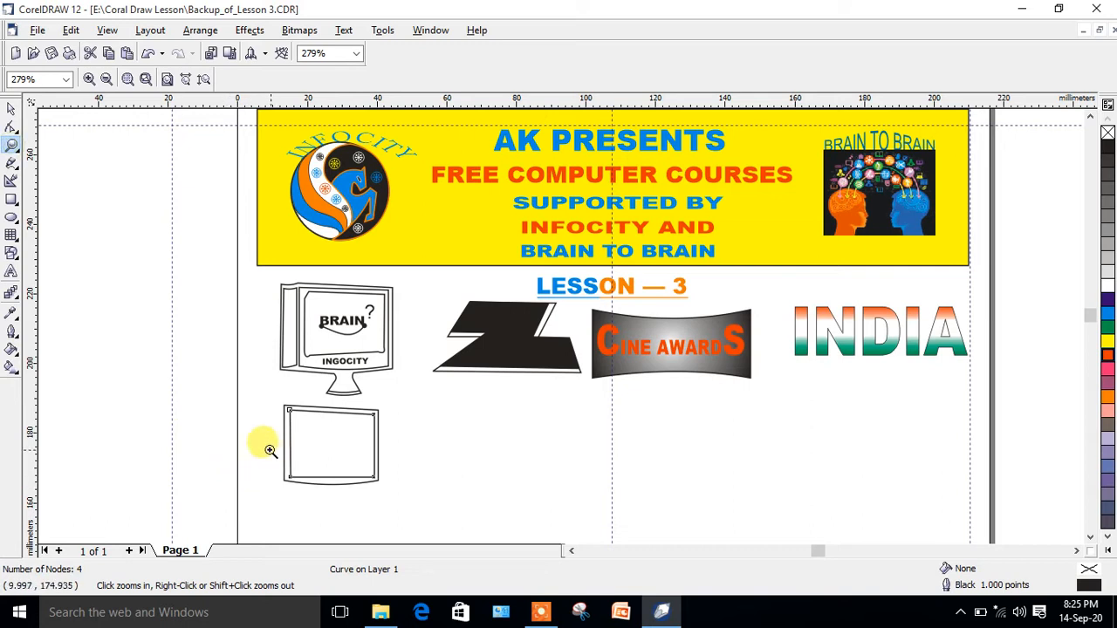
{"action": "left_click", "coordinate": [11, 128]}
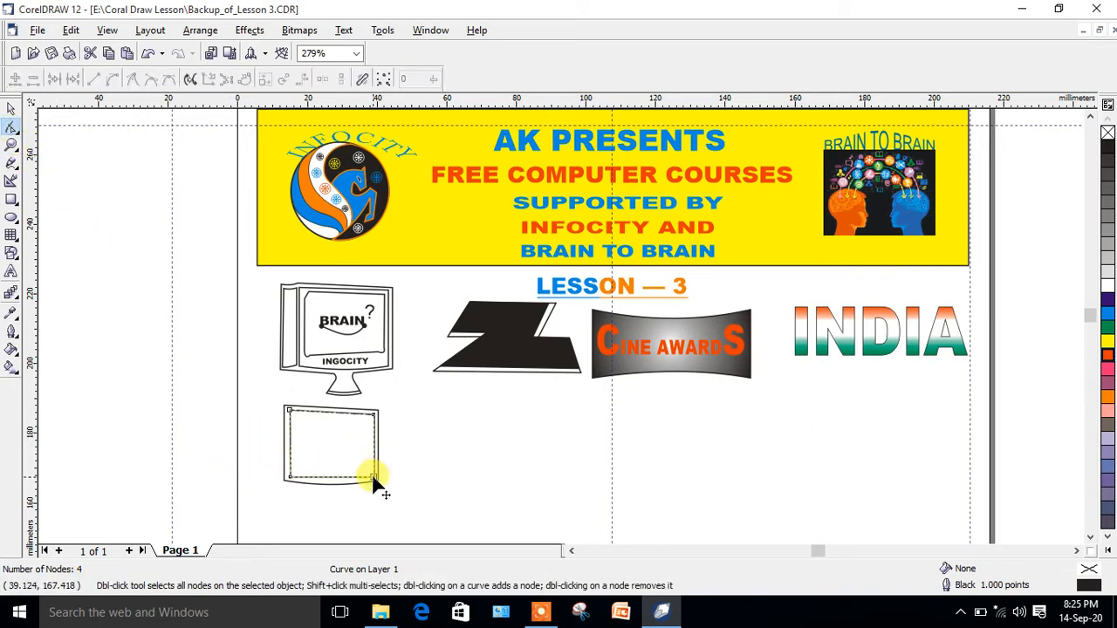
{"action": "left_click_drag", "start_coordinate": [372, 479], "coordinate": [373, 468]}
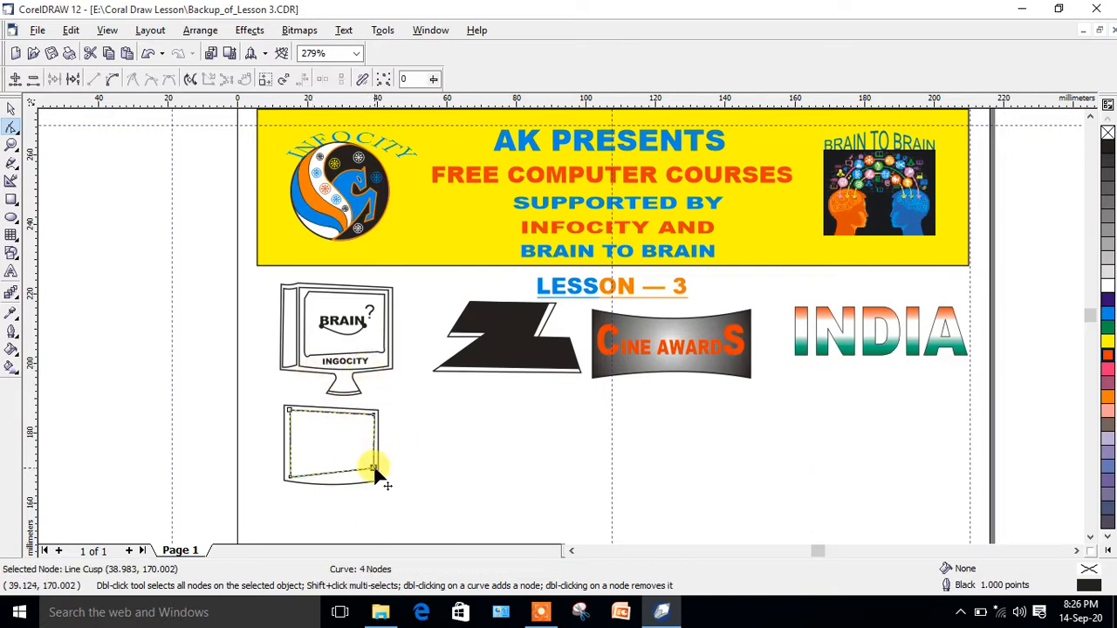
{"action": "left_click_drag", "start_coordinate": [377, 475], "coordinate": [369, 464]}
Step: Bevel the inner outline's upper-left corner by adding a node about 1.5 mm away on each adjoining edge and deleting the corner node
{"action": "left_click", "coordinate": [11, 144]}
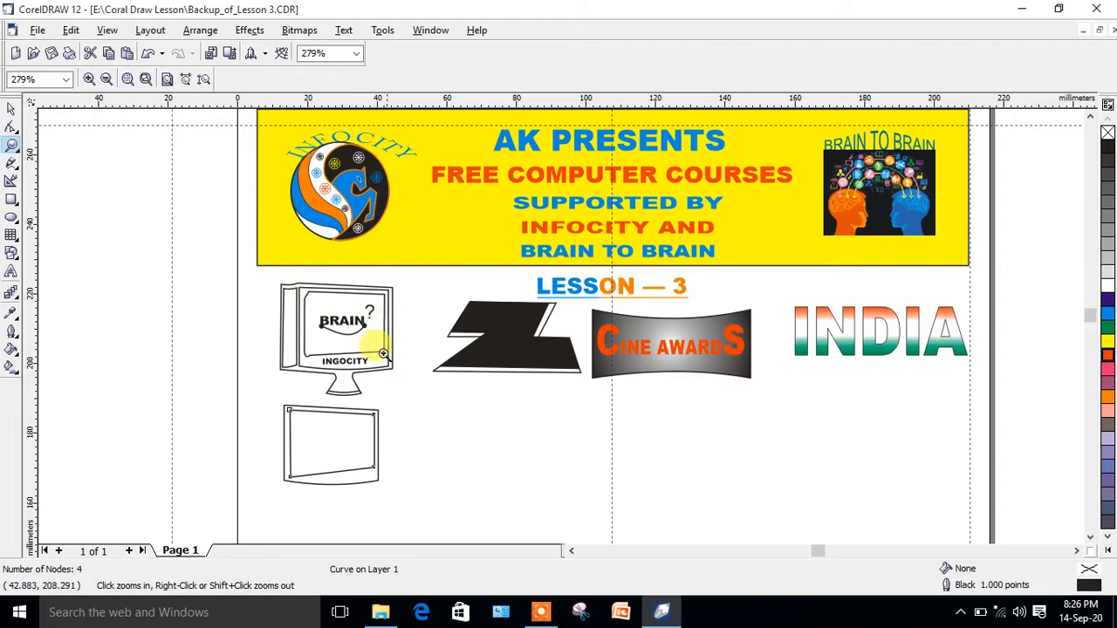
{"action": "left_click_drag", "start_coordinate": [239, 384], "coordinate": [408, 504]}
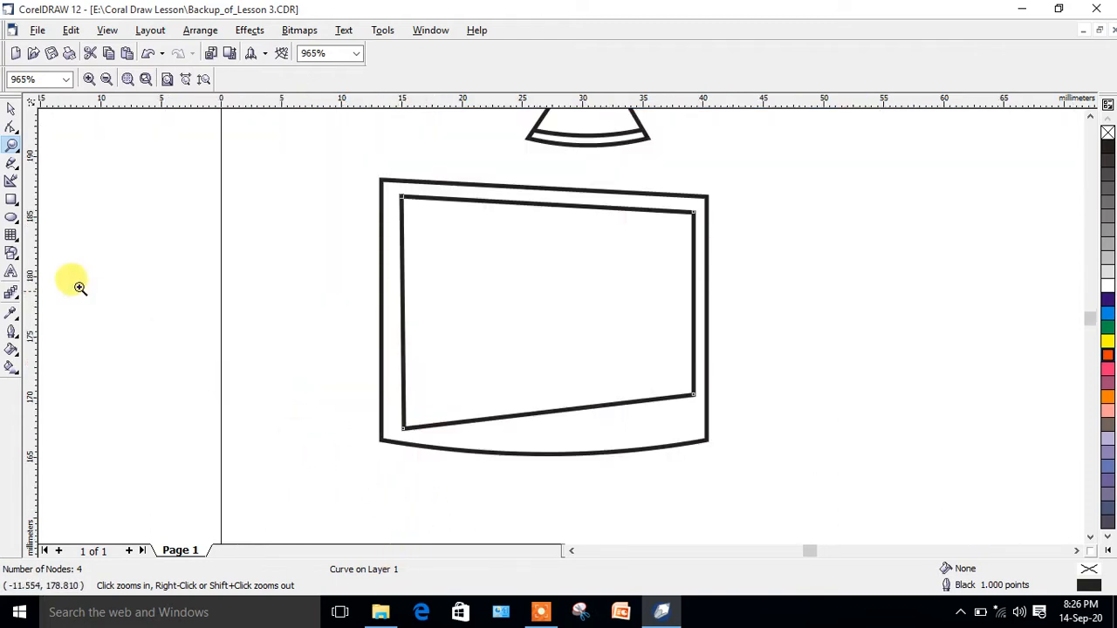
{"action": "left_click", "coordinate": [11, 131]}
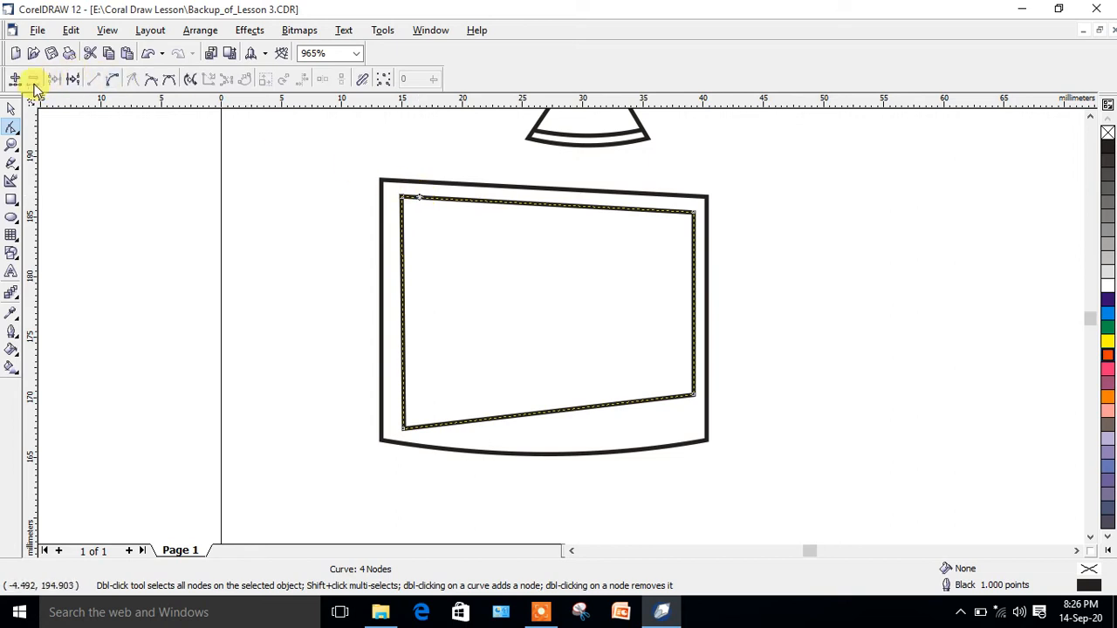
{"action": "left_click", "coordinate": [16, 80]}
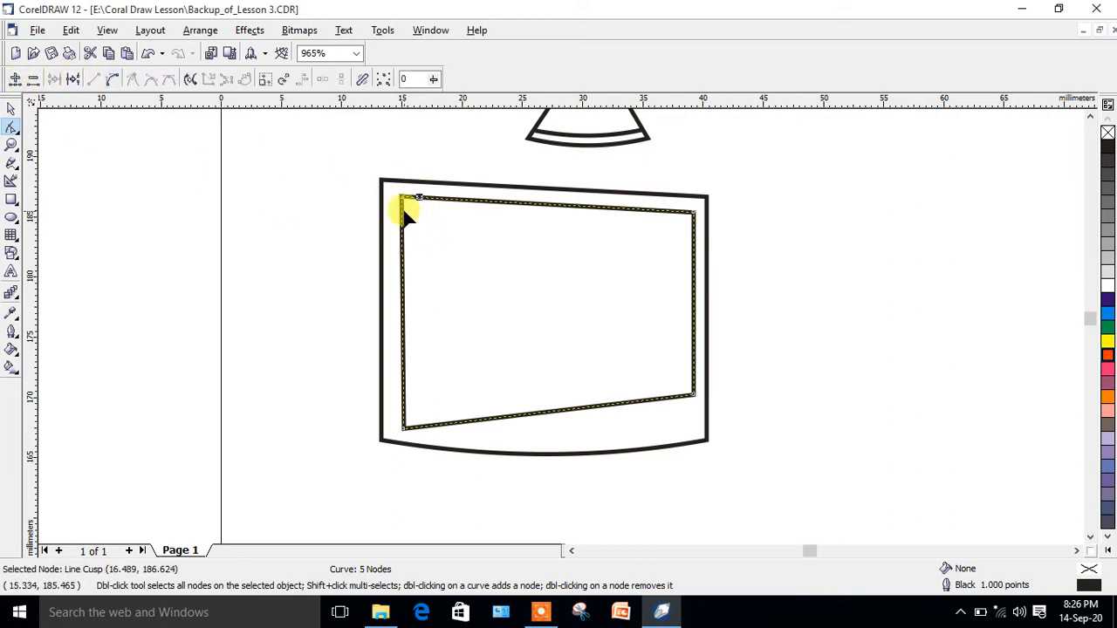
{"action": "left_click", "coordinate": [402, 212]}
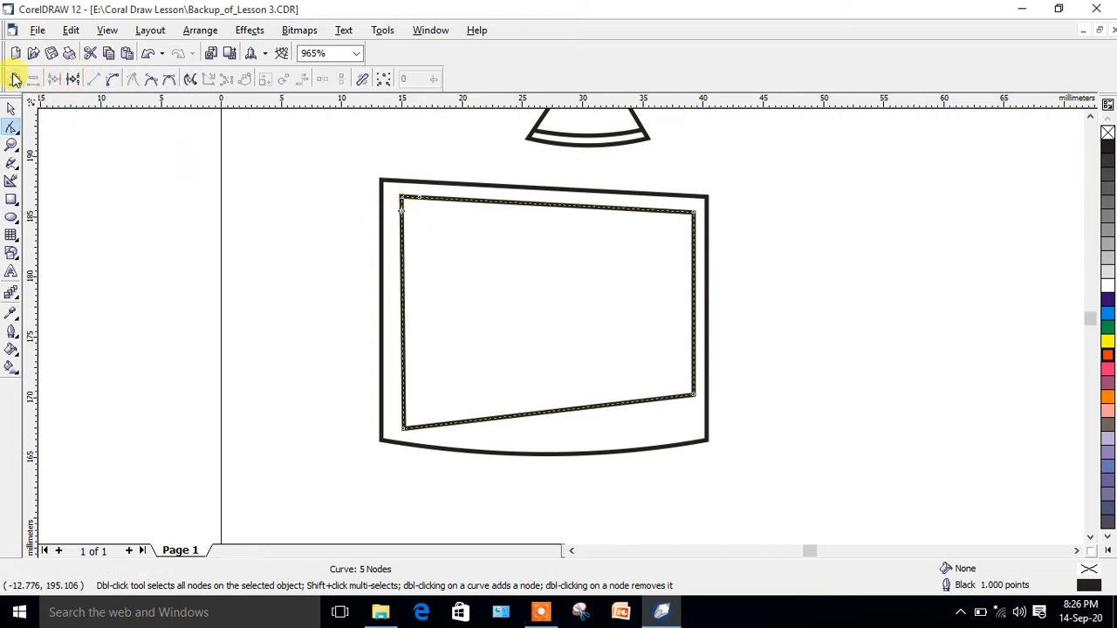
{"action": "left_click", "coordinate": [15, 80]}
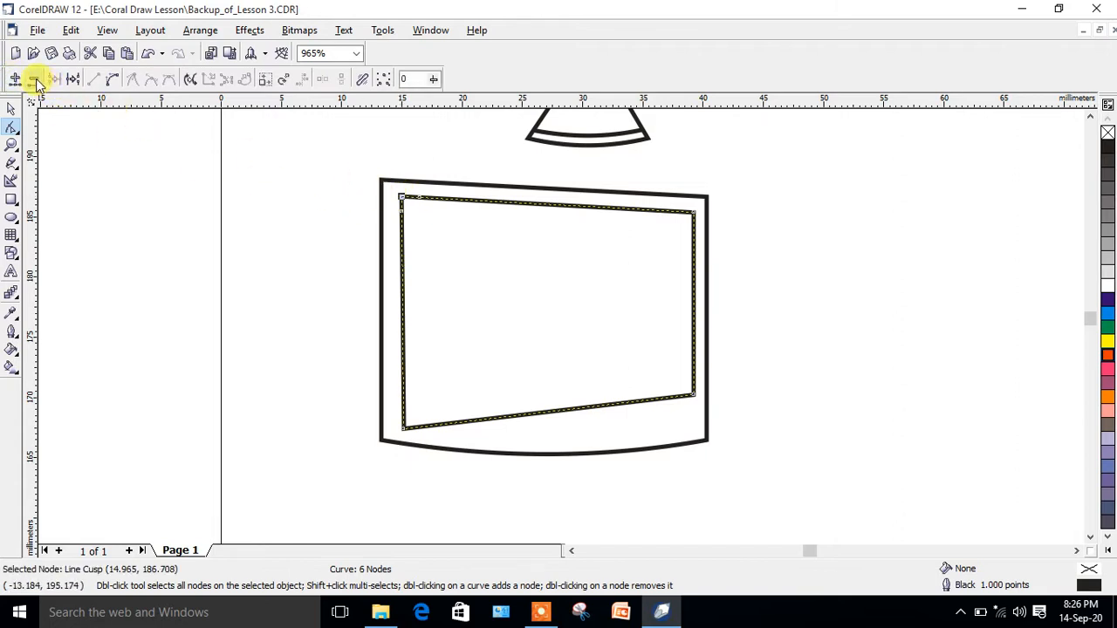
{"action": "left_click", "coordinate": [35, 82]}
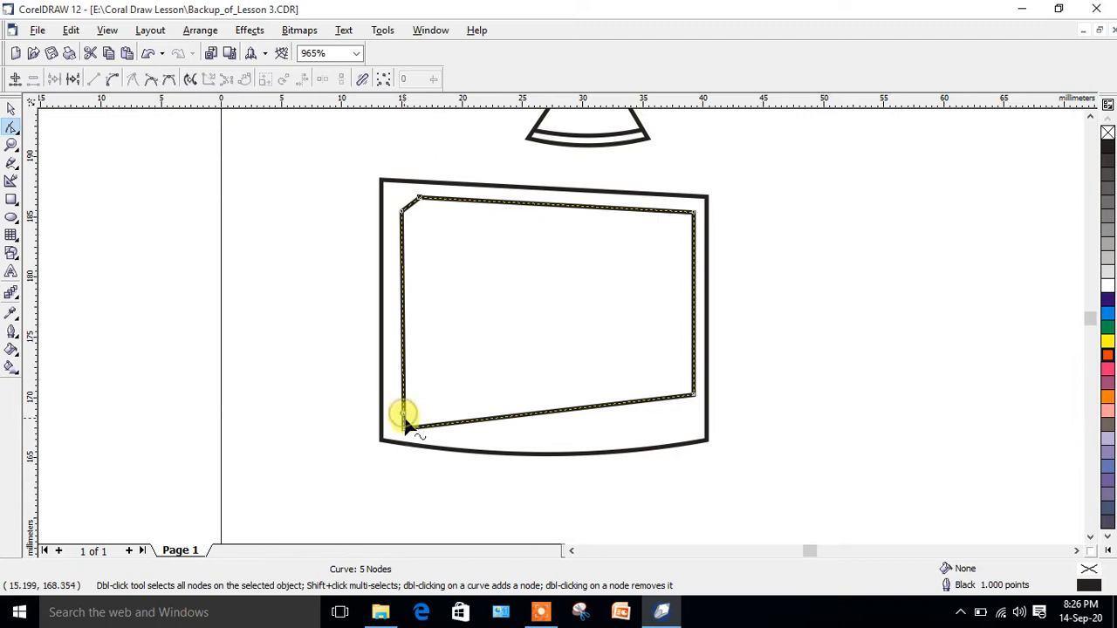
Step: Bevel the inner outline's lower-left corner with a new node about 1.5 mm along each edge, removing the original corner node
{"action": "left_click", "coordinate": [15, 81]}
{"action": "left_click", "coordinate": [397, 419]}
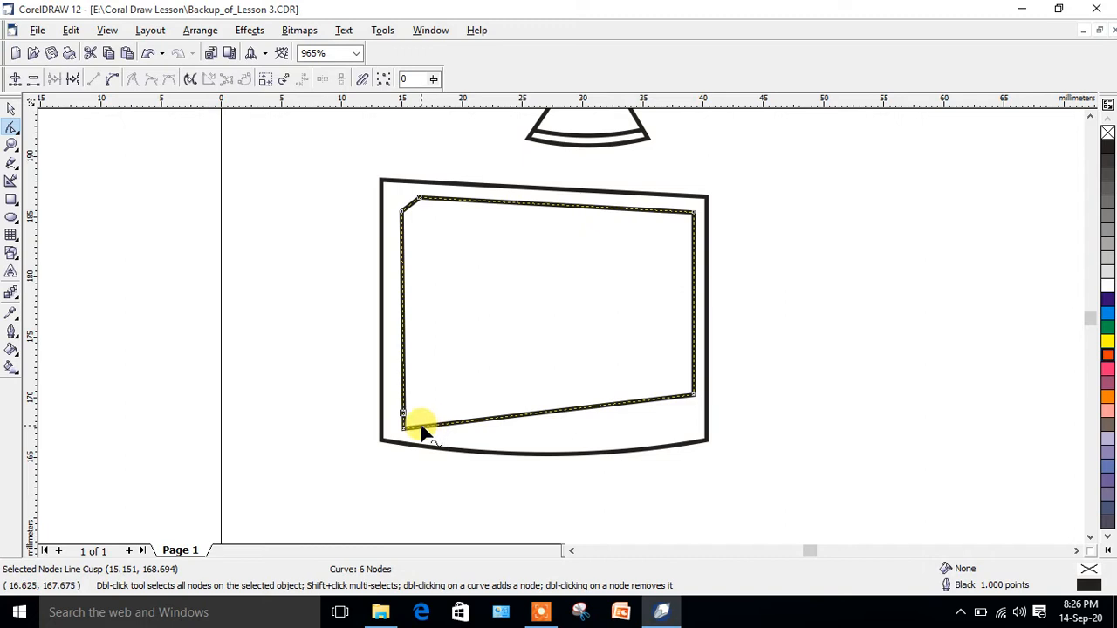
{"action": "left_click", "coordinate": [421, 428]}
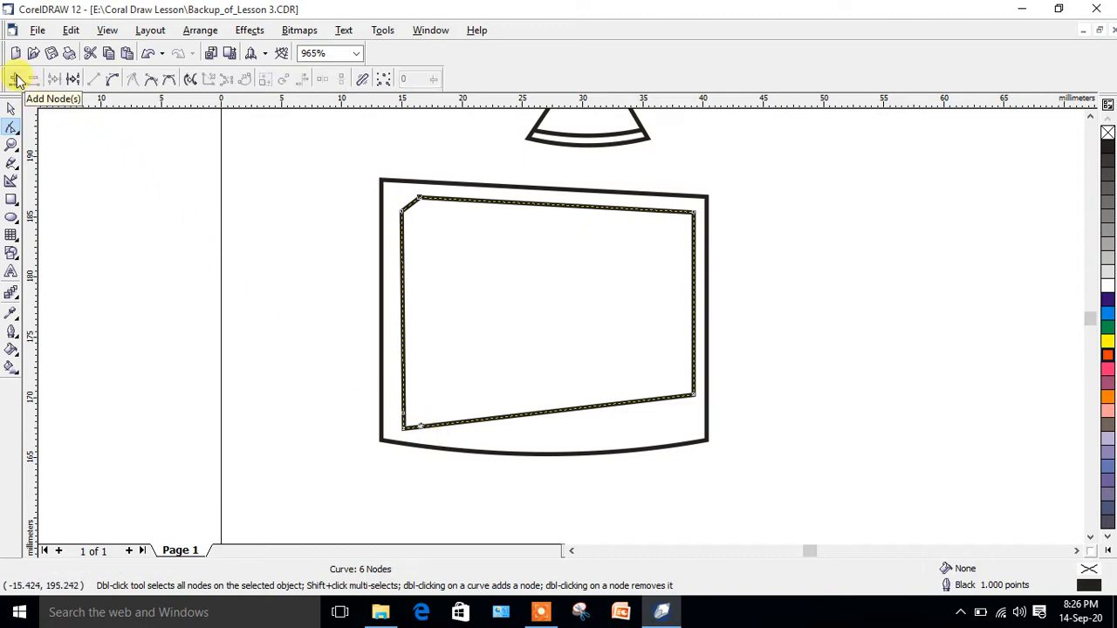
{"action": "left_click", "coordinate": [17, 81]}
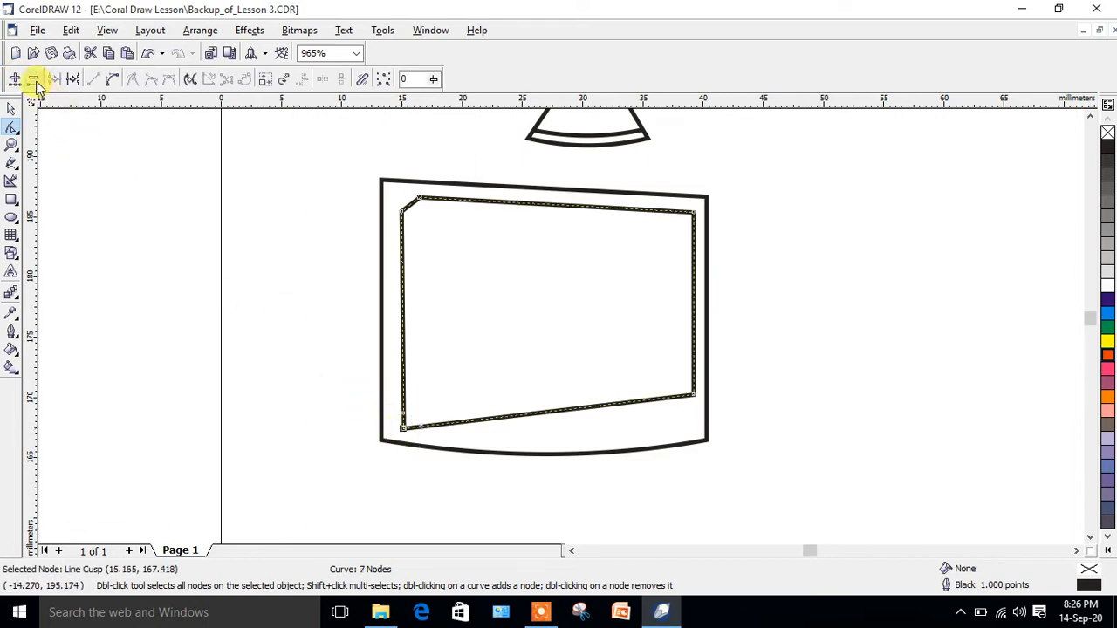
{"action": "left_click", "coordinate": [33, 80]}
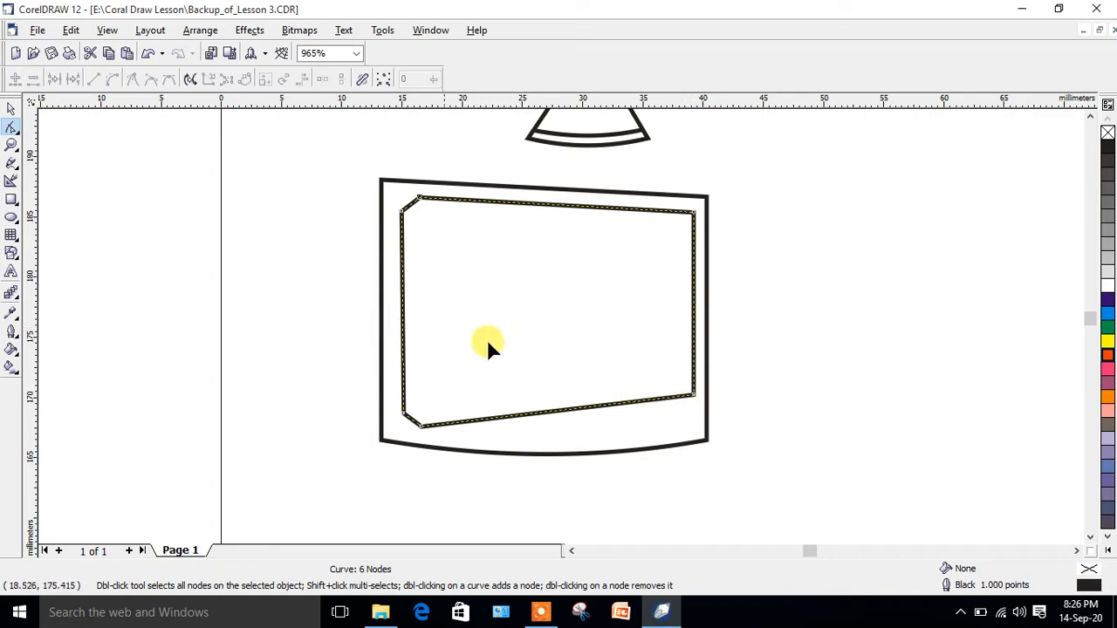
Step: Bevel the inner outline's lower-right corner by adding a node about 1.5 mm along each adjoining edge and deleting the corner node
{"action": "left_click", "coordinate": [694, 381]}
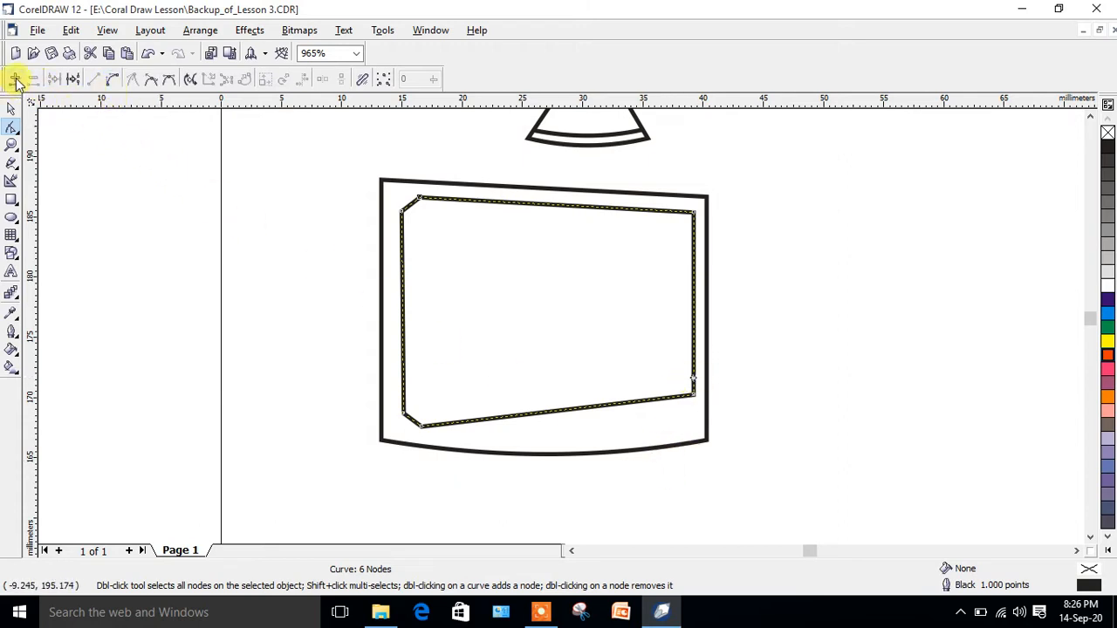
{"action": "left_click", "coordinate": [17, 81]}
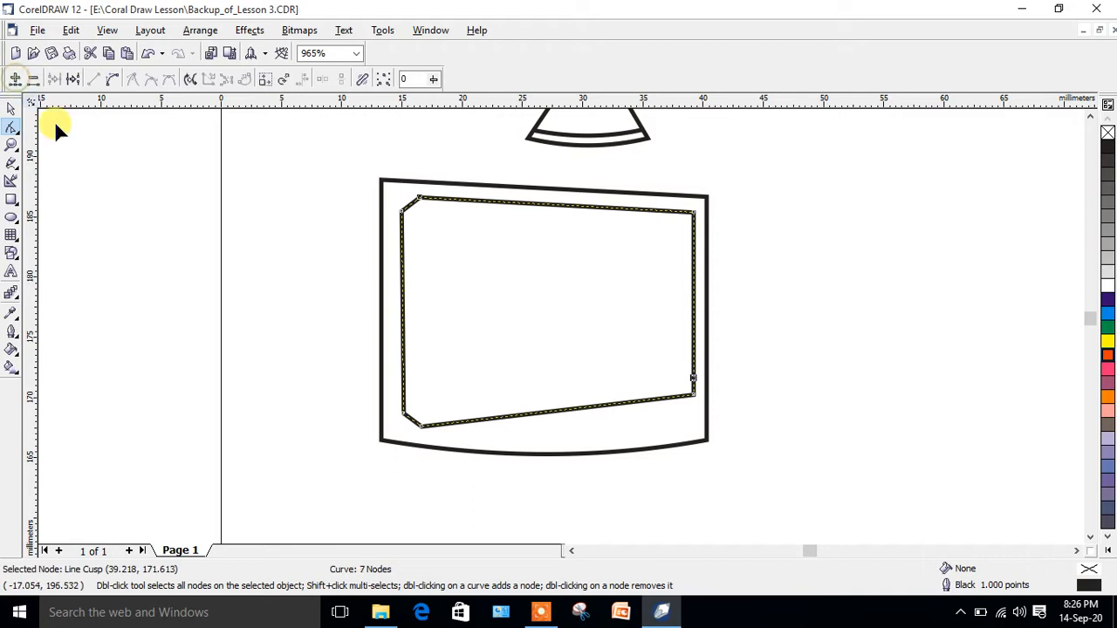
{"action": "left_click", "coordinate": [674, 398]}
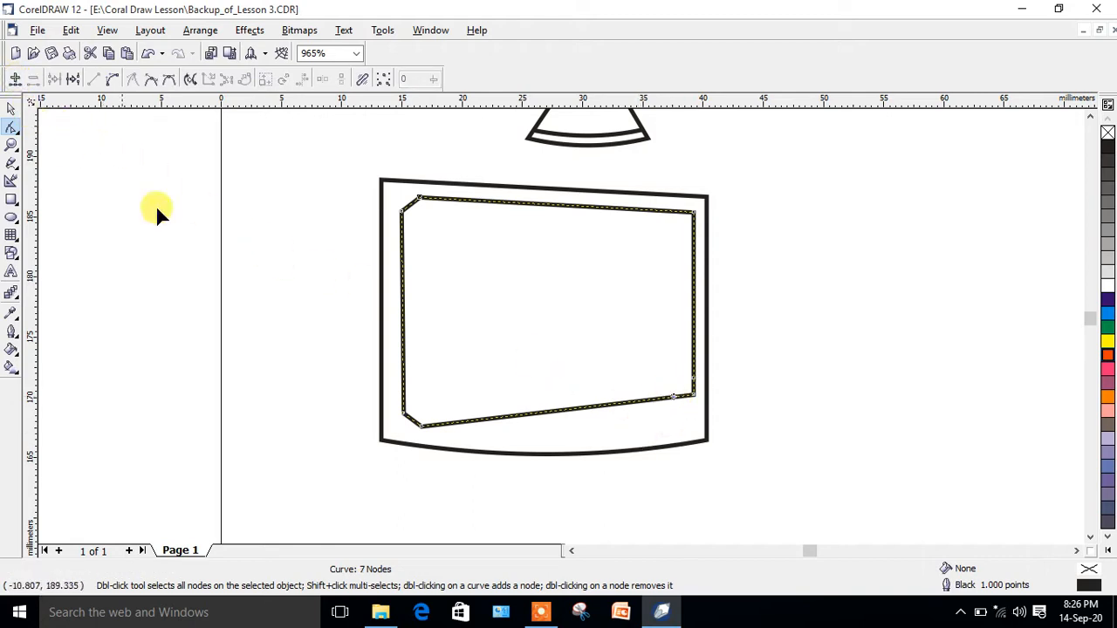
{"action": "left_click", "coordinate": [16, 79]}
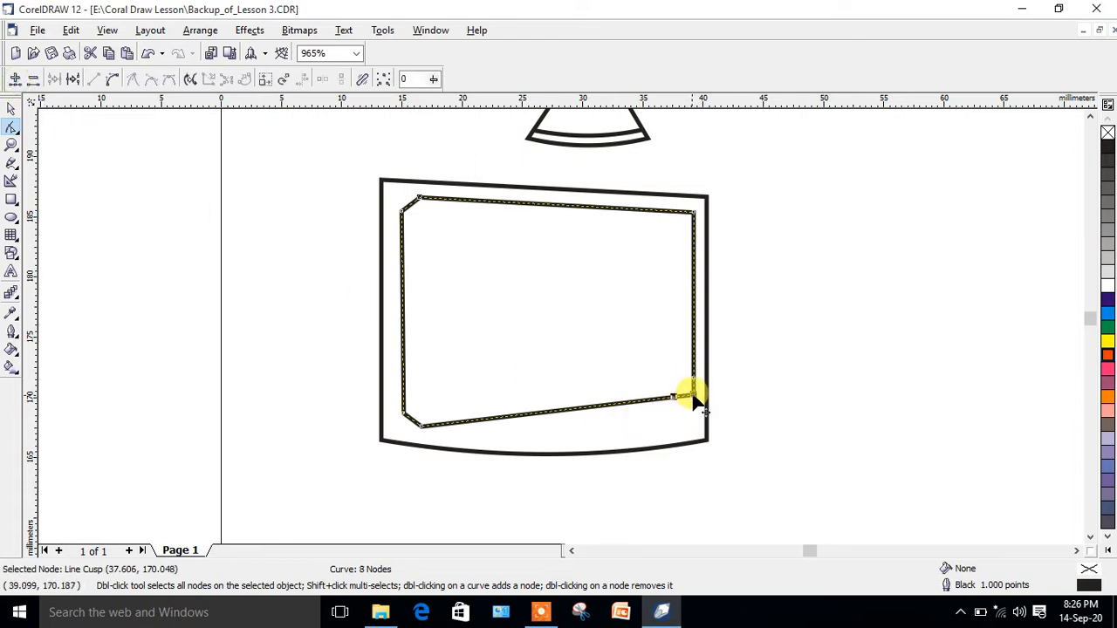
{"action": "left_click_drag", "start_coordinate": [674, 398], "coordinate": [693, 399]}
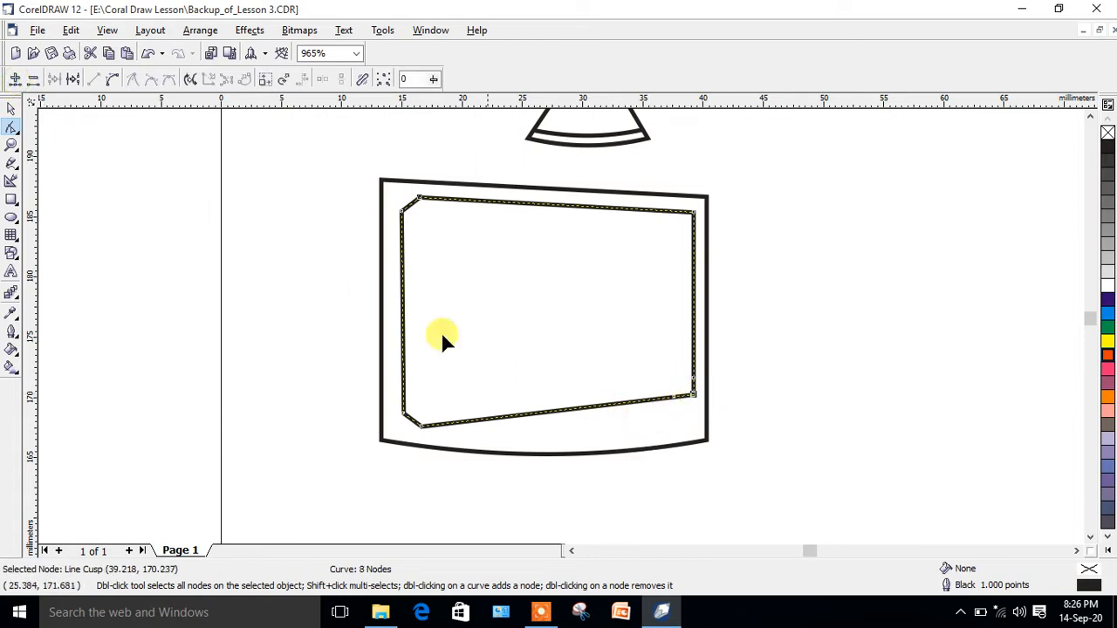
{"action": "left_click", "coordinate": [33, 81]}
Step: Convert the inner outline's lower-left bevel to a curve and bow it outward into a rounded corner
{"action": "left_click", "coordinate": [12, 145]}
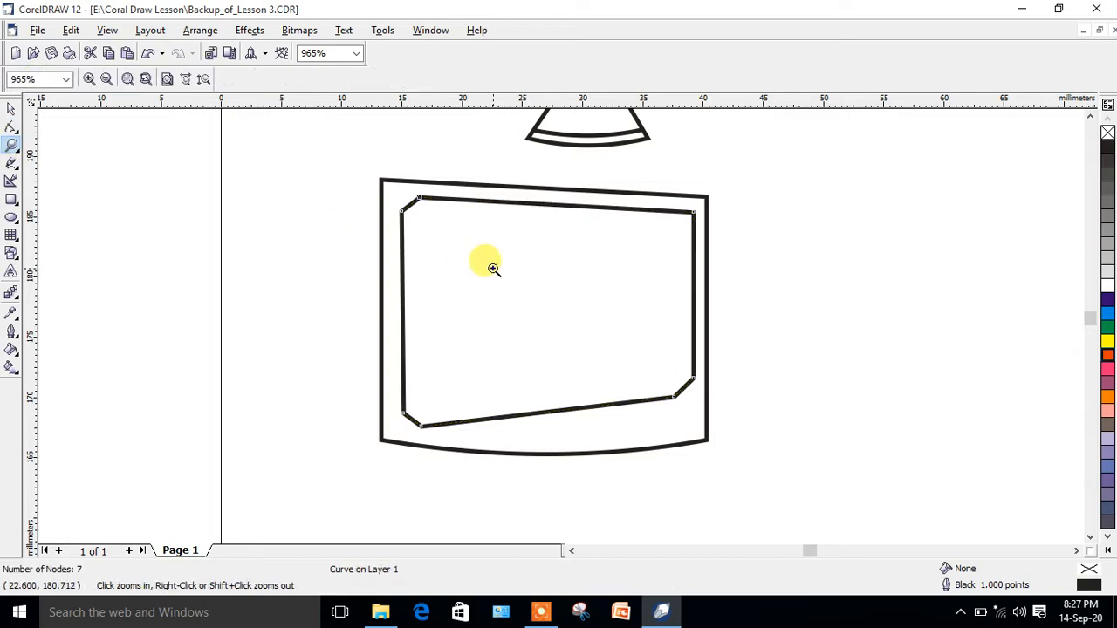
{"action": "right_click", "coordinate": [493, 269]}
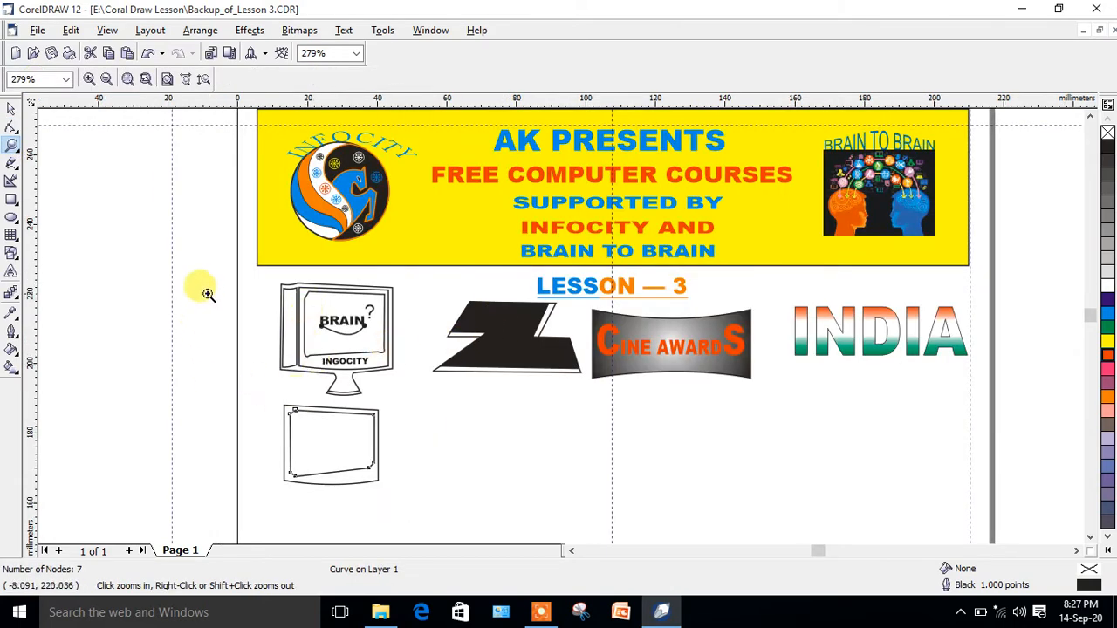
{"action": "mouse_move", "coordinate": [183, 266]}
{"action": "left_mouse_down"}
{"action": "mouse_move", "coordinate": [332, 417]}
{"action": "mouse_move", "coordinate": [454, 498]}
{"action": "left_mouse_up"}
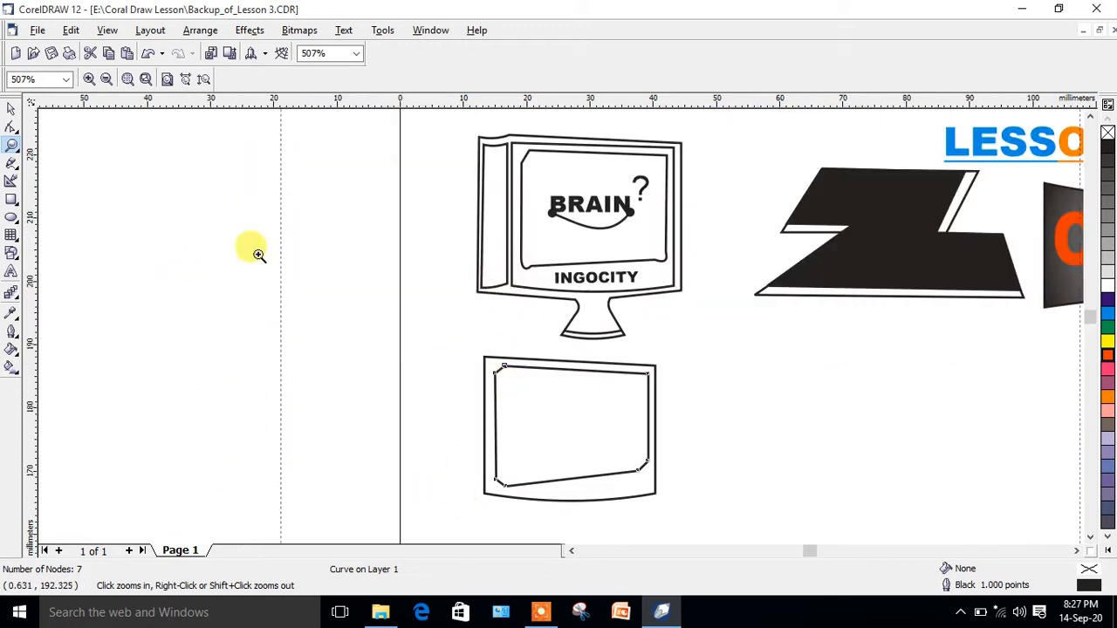
{"action": "left_click", "coordinate": [12, 110]}
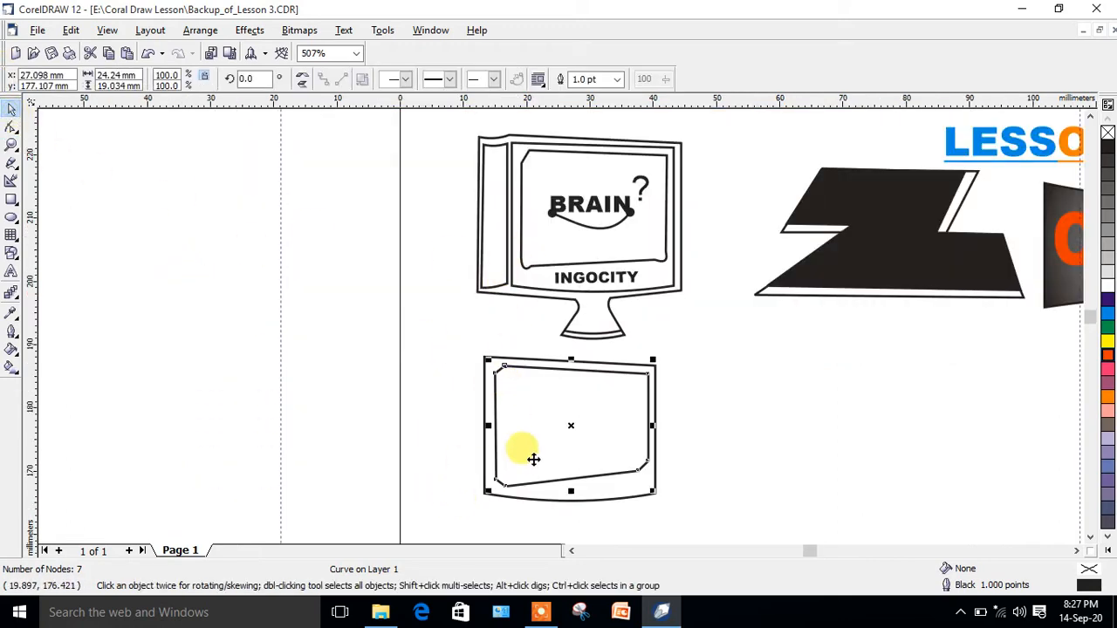
{"action": "left_click", "coordinate": [12, 146]}
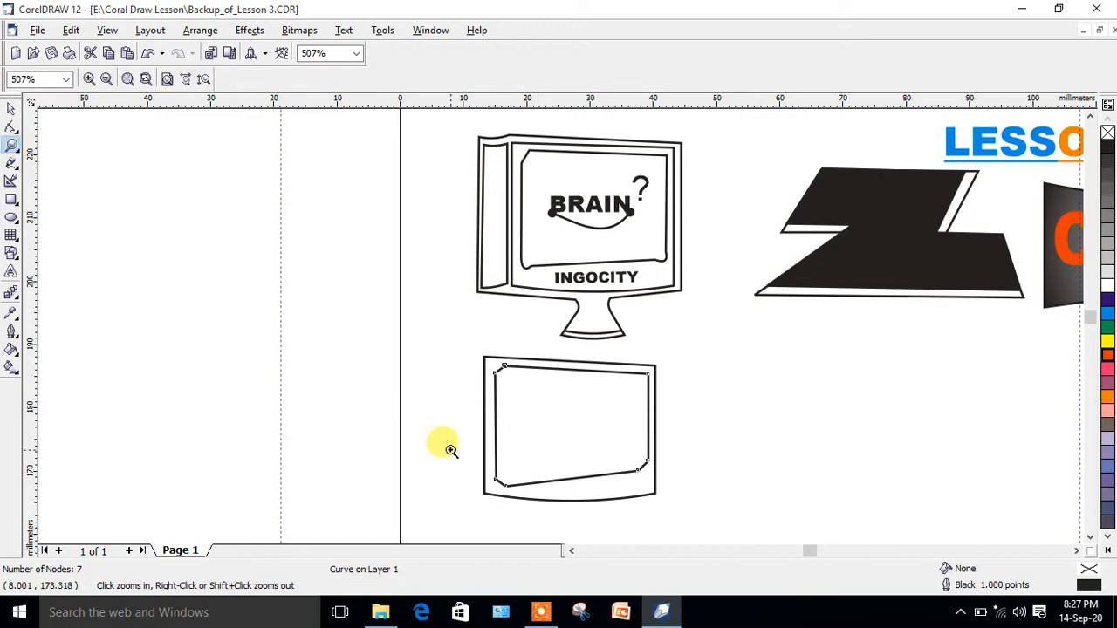
{"action": "left_click_drag", "start_coordinate": [447, 449], "coordinate": [539, 523]}
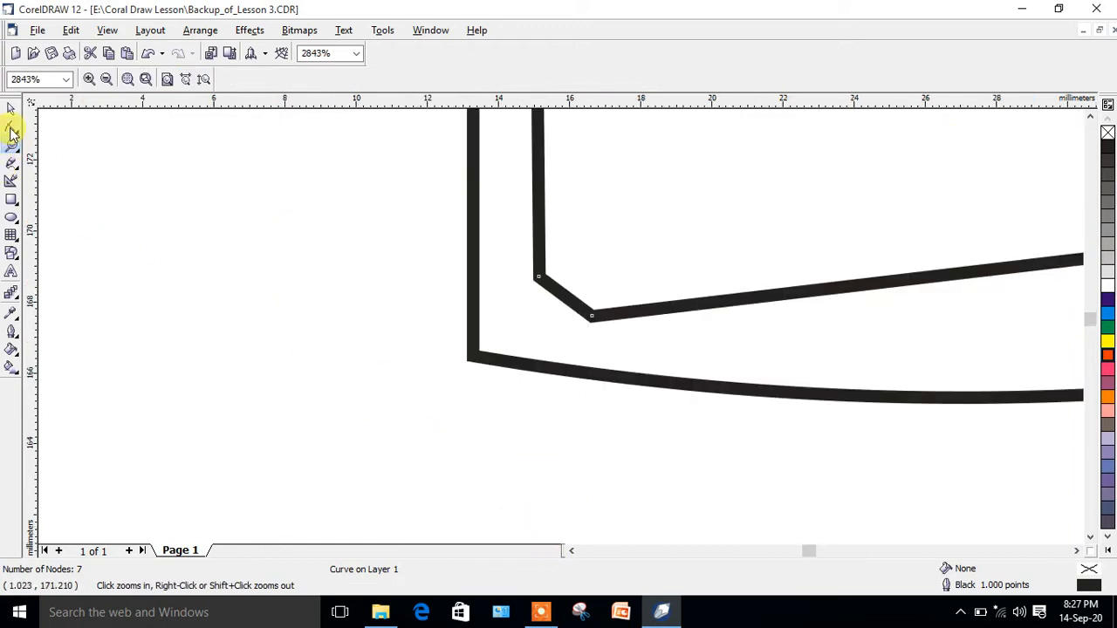
{"action": "left_click", "coordinate": [12, 129]}
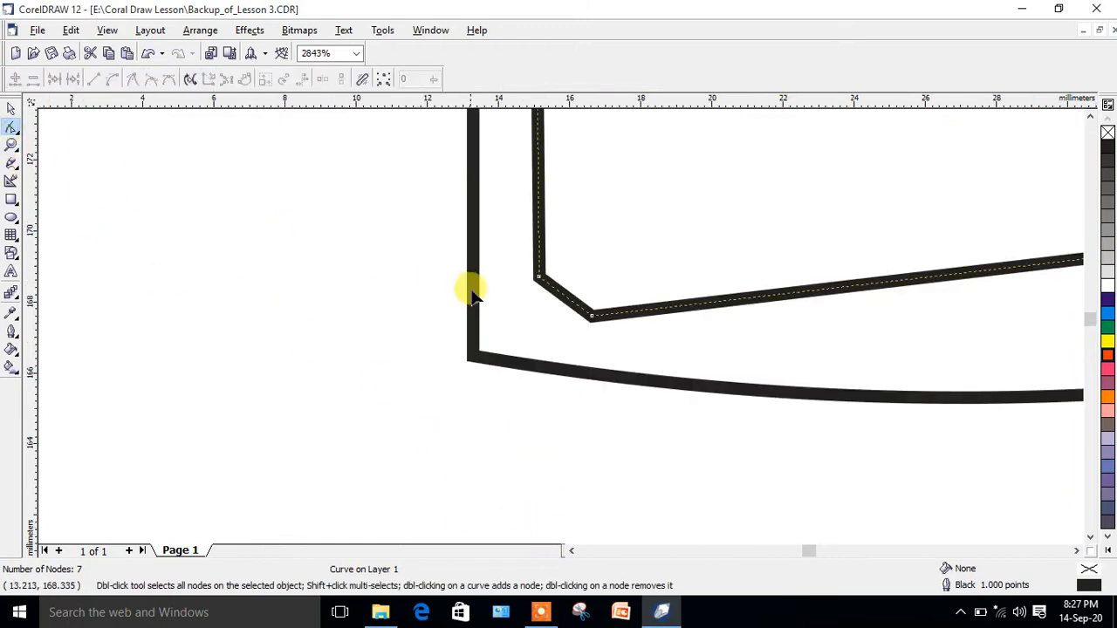
{"action": "left_click", "coordinate": [564, 297]}
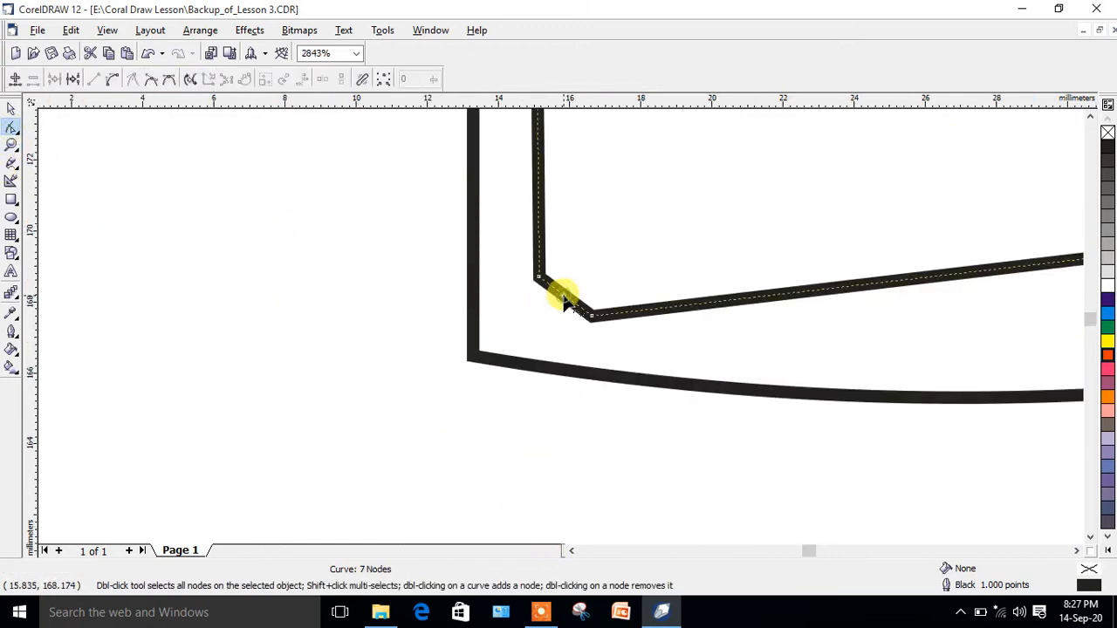
{"action": "left_click", "coordinate": [112, 81]}
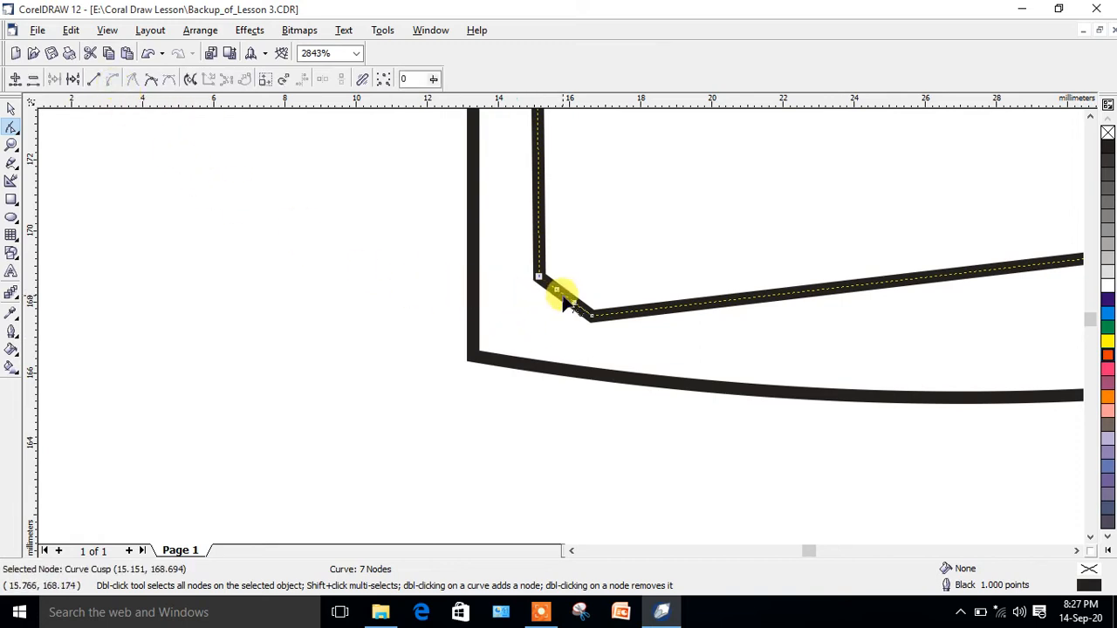
{"action": "left_click_drag", "start_coordinate": [567, 304], "coordinate": [576, 333]}
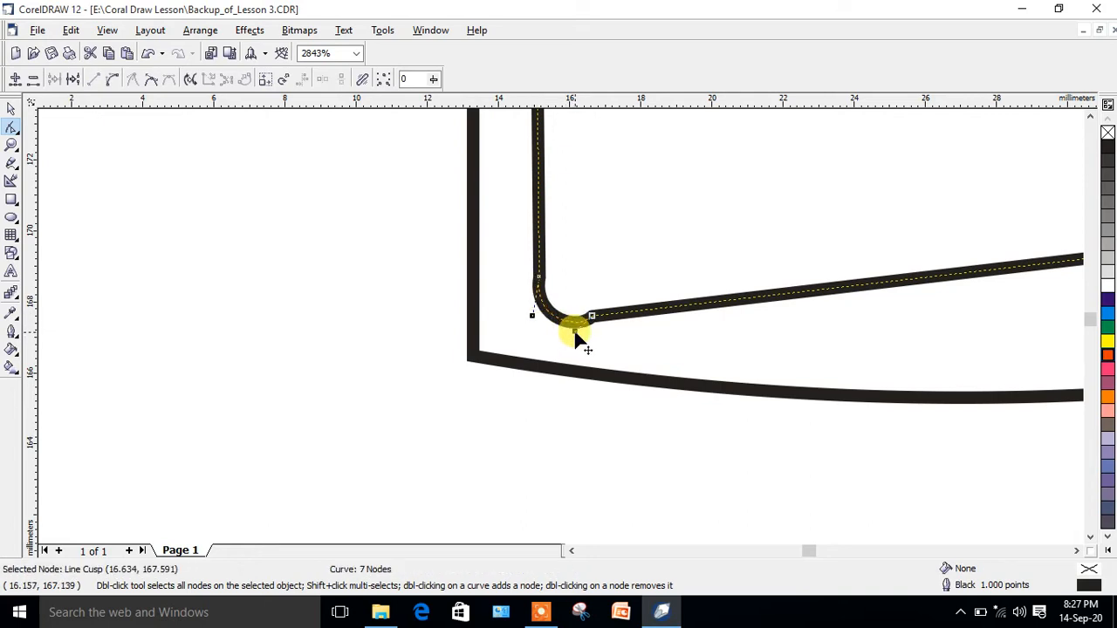
Step: Round the inner outline's lower-right bevel by converting it to a curve and bulging it outward past the corner
{"action": "left_click", "coordinate": [11, 146]}
{"action": "right_click", "coordinate": [429, 259]}
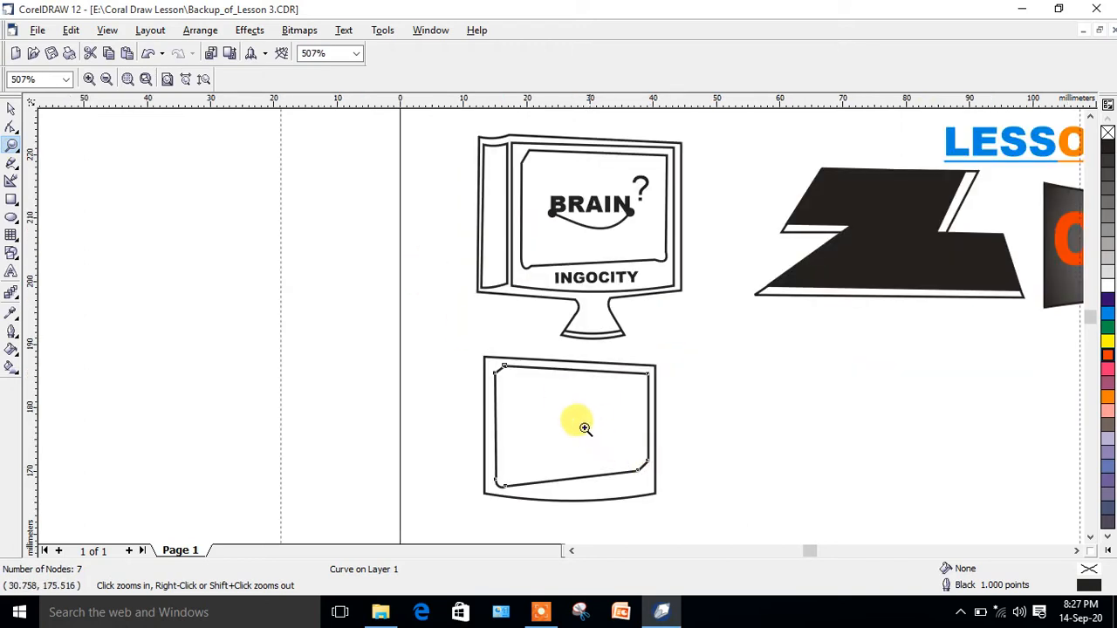
{"action": "left_click_drag", "start_coordinate": [583, 425], "coordinate": [704, 513]}
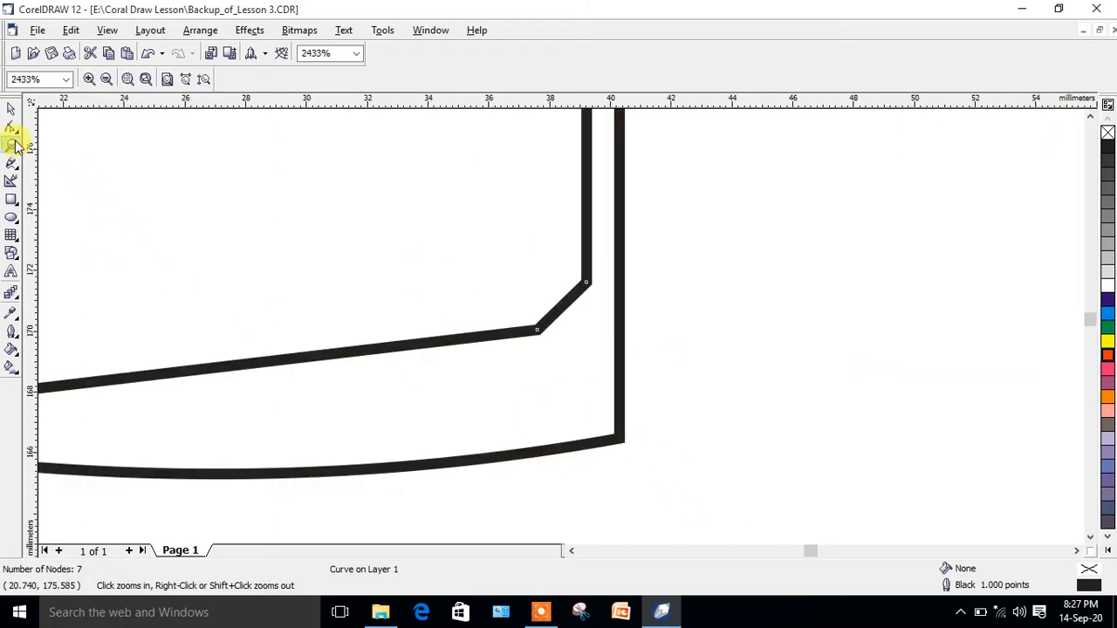
{"action": "left_click", "coordinate": [12, 131]}
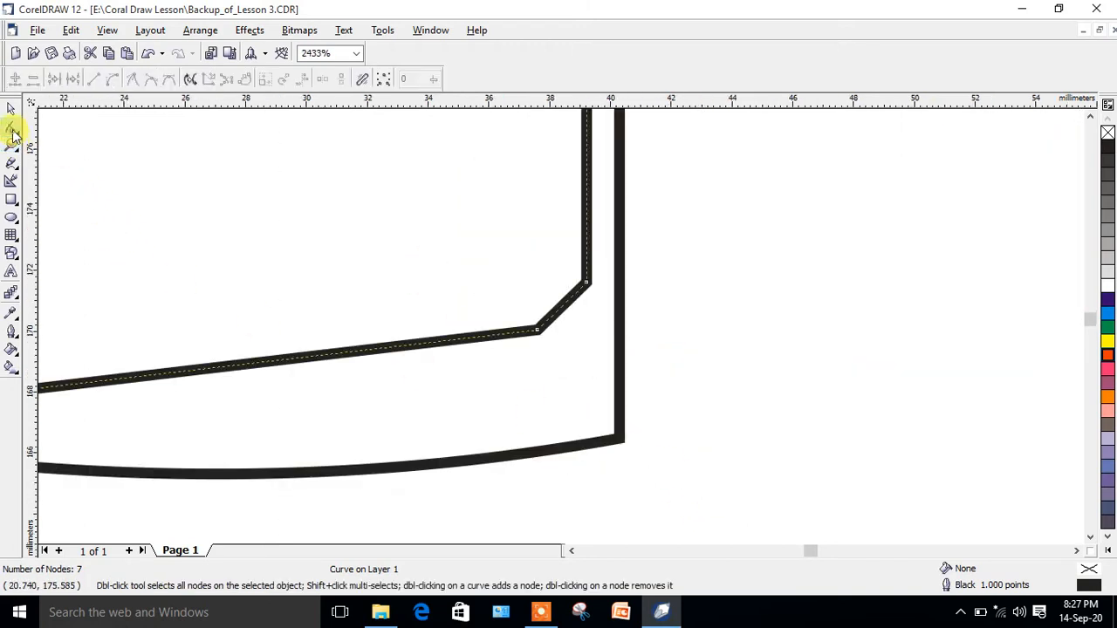
{"action": "left_click", "coordinate": [563, 308]}
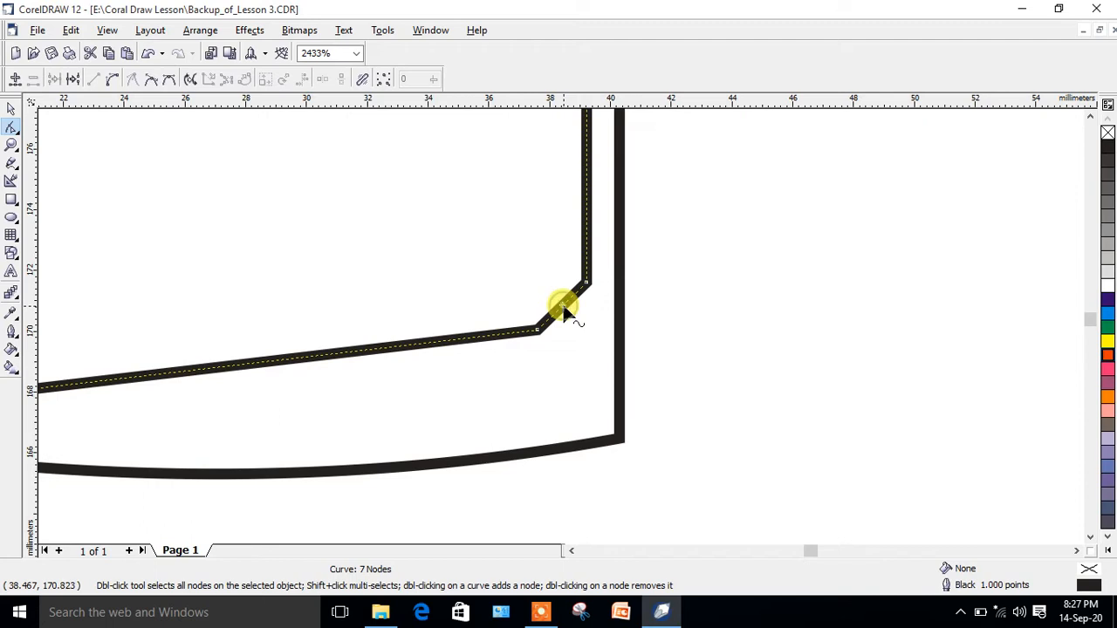
{"action": "left_click", "coordinate": [112, 80]}
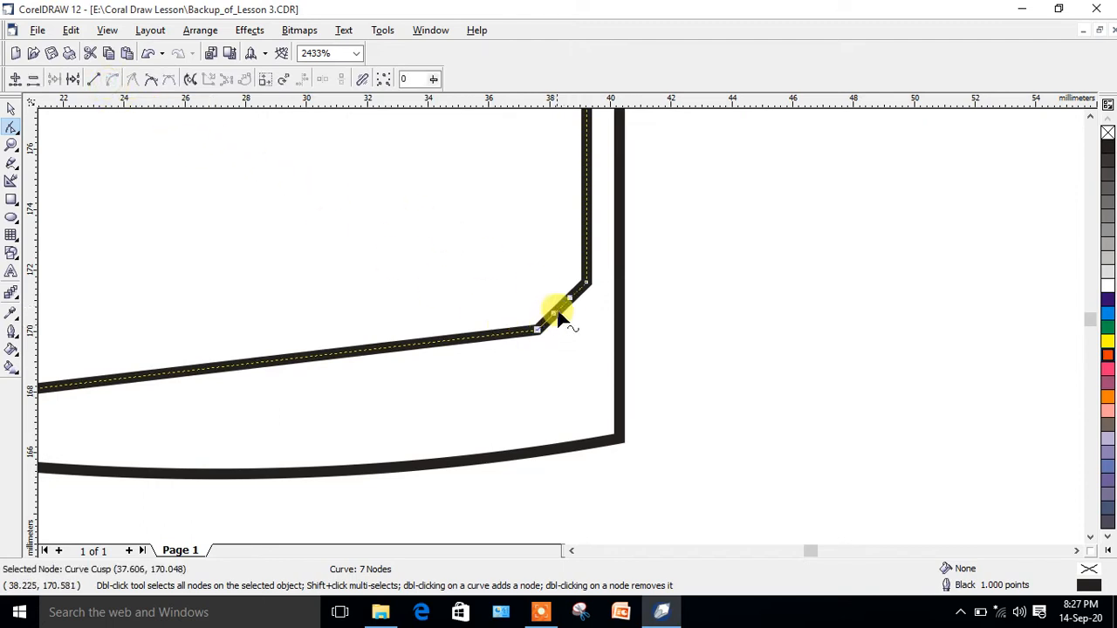
{"action": "left_click_drag", "start_coordinate": [562, 312], "coordinate": [583, 339]}
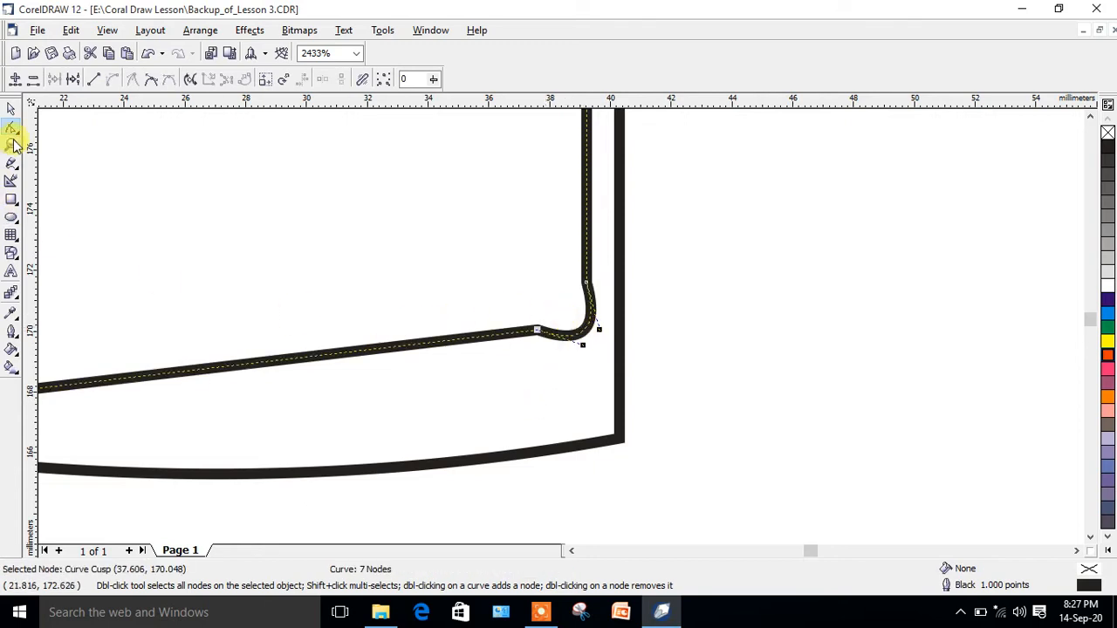
Step: Start a Bezier casing outline around the frame: a 5 mm horizontal segment, a sloping top edge to about X 41 mm, and a right side about 22.5 mm long
{"action": "left_click", "coordinate": [12, 145]}
{"action": "right_click", "coordinate": [506, 274]}
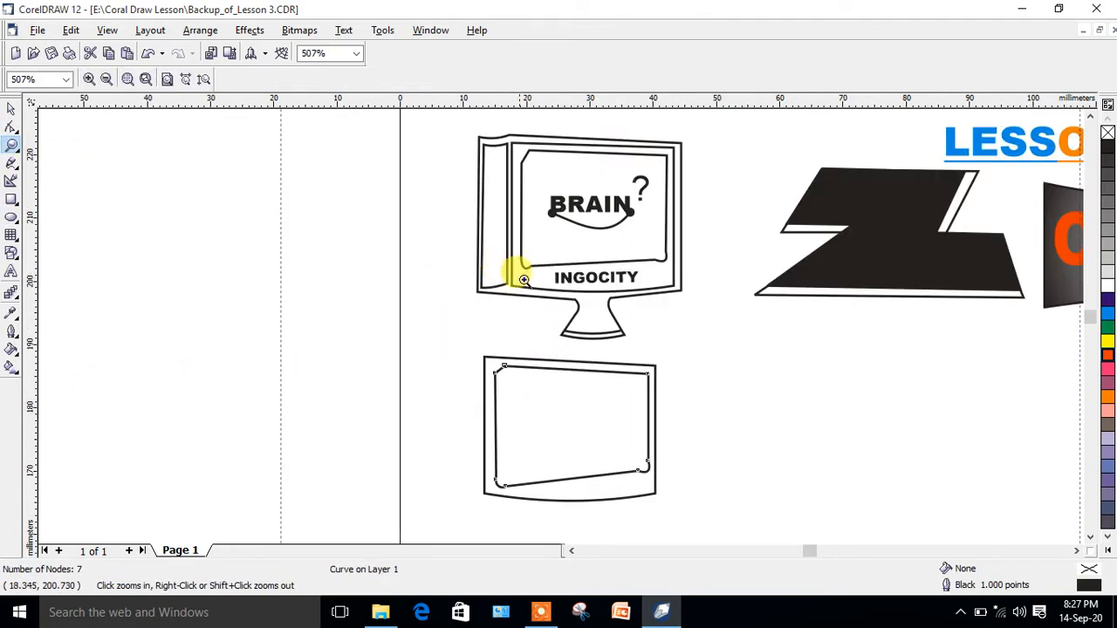
{"action": "left_click", "coordinate": [13, 170]}
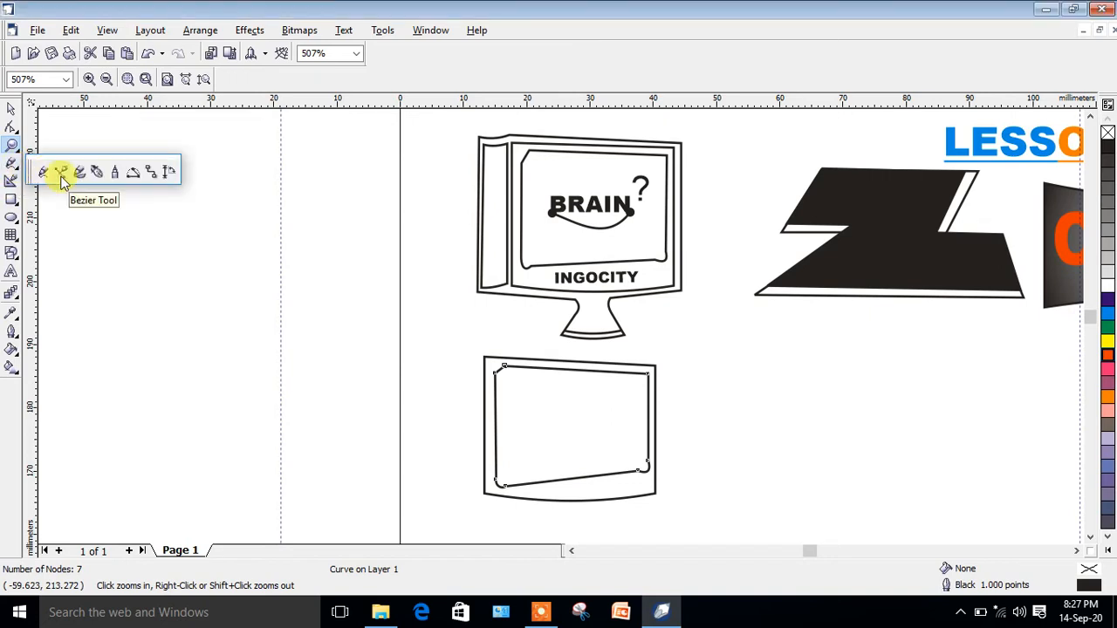
{"action": "left_click", "coordinate": [61, 175]}
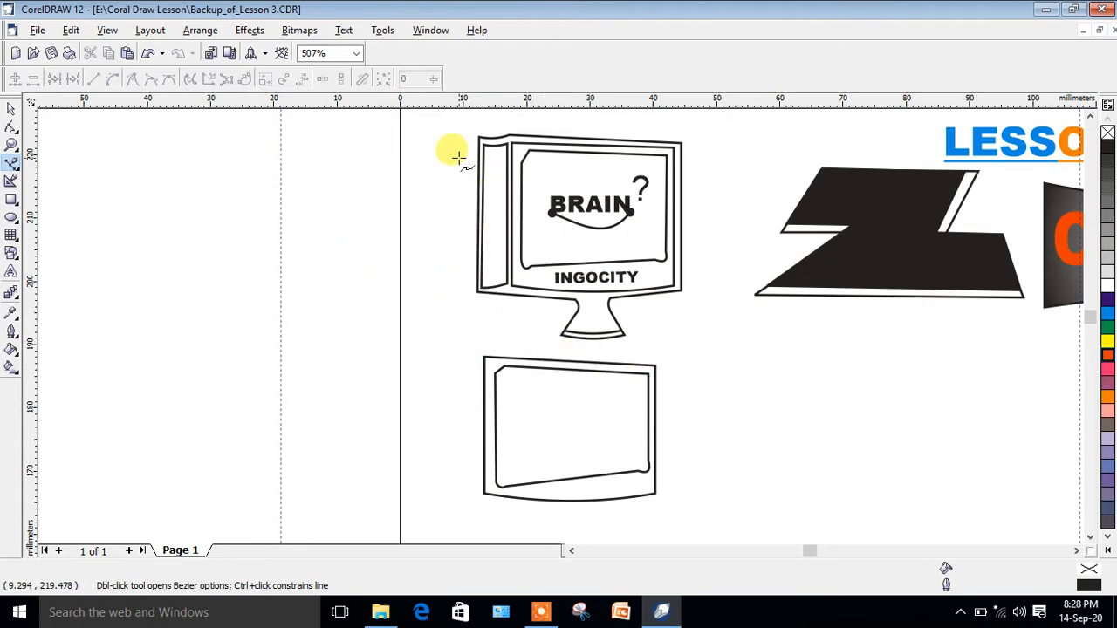
{"action": "left_click", "coordinate": [443, 348]}
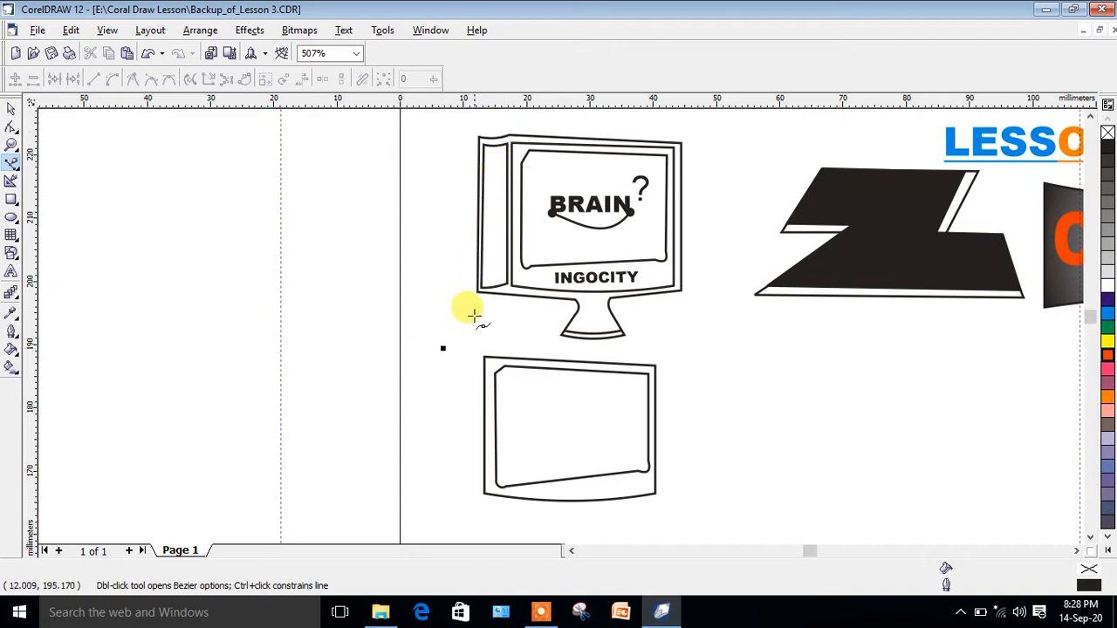
{"action": "left_click", "coordinate": [474, 348]}
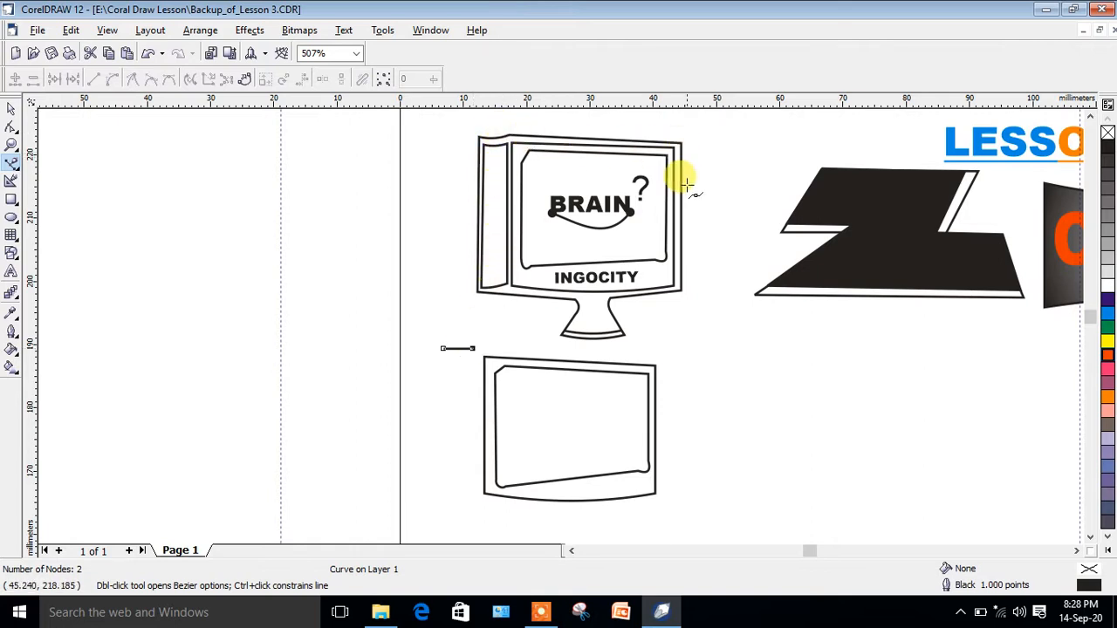
{"action": "left_click", "coordinate": [661, 358]}
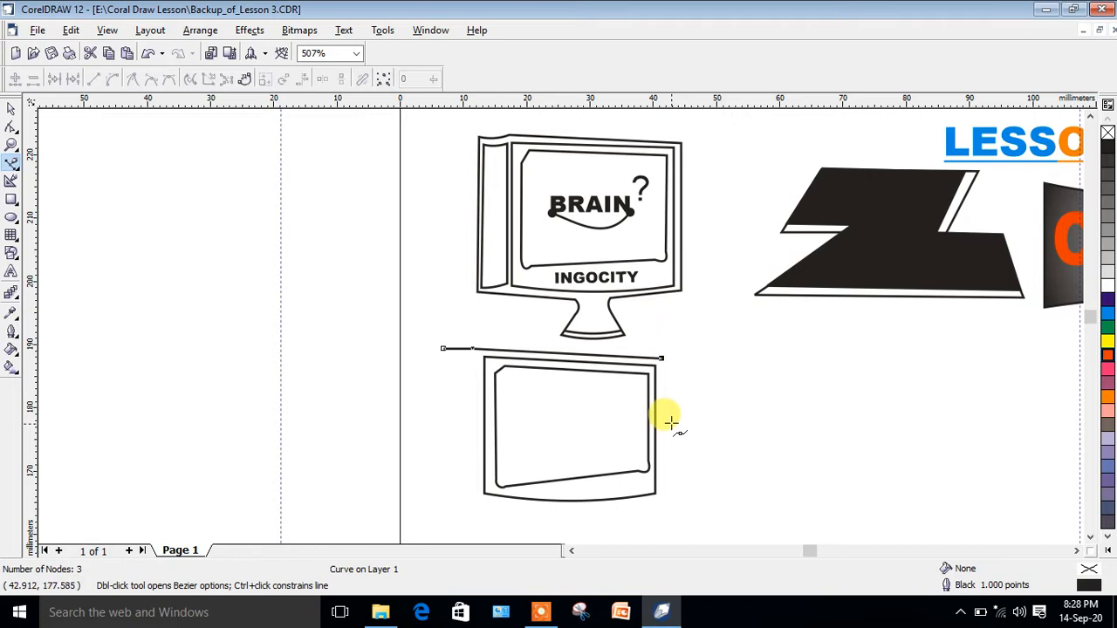
{"action": "left_click", "coordinate": [661, 501]}
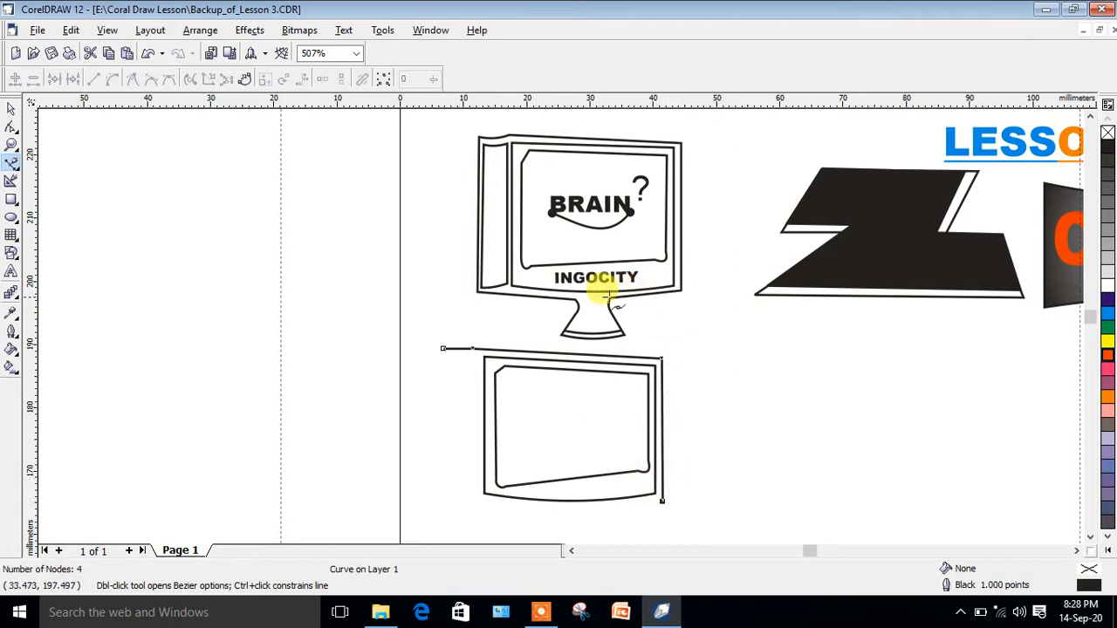
Step: Continue the casing outline around a flared stand about 5 mm tall below the frame, then close it along the bottom and left side
{"action": "left_click", "coordinate": [604, 503]}
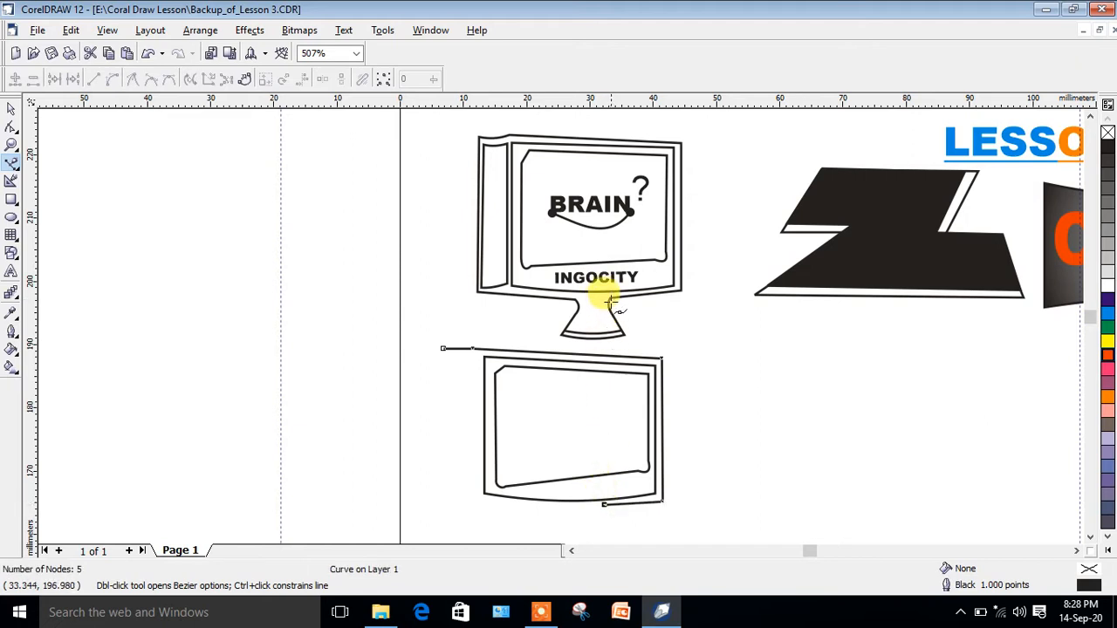
{"action": "left_click", "coordinate": [612, 533]}
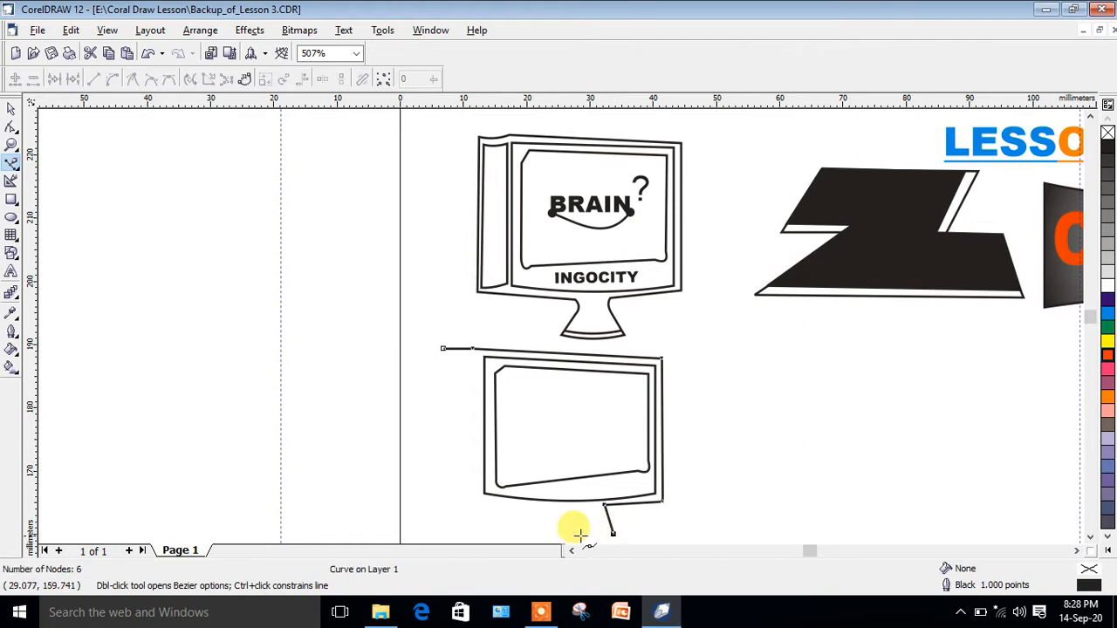
{"action": "left_click", "coordinate": [552, 539]}
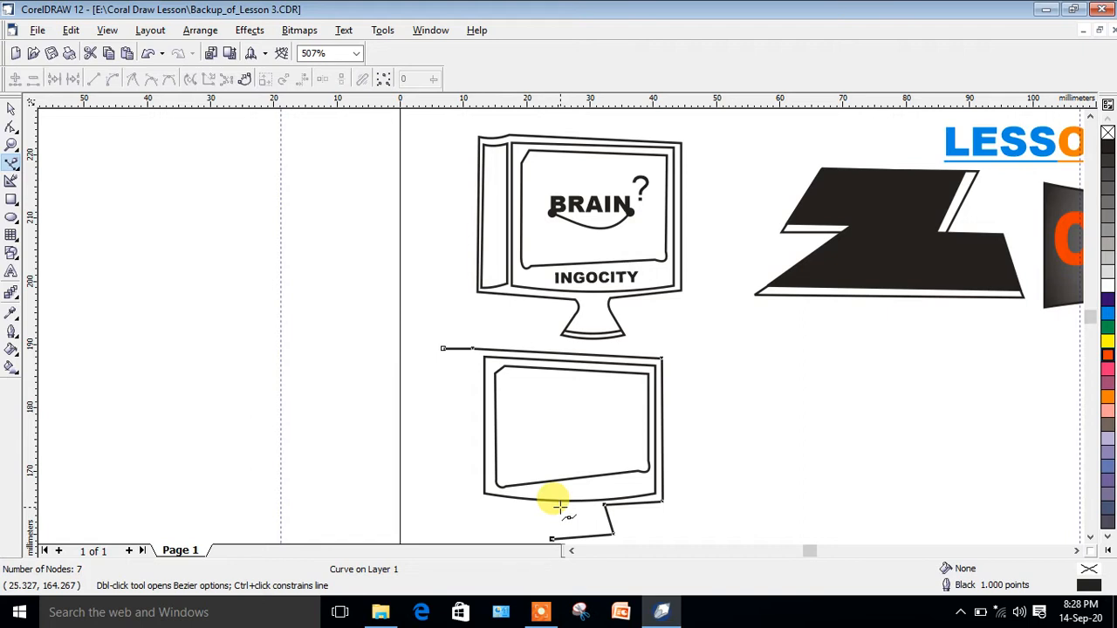
{"action": "left_click", "coordinate": [559, 506]}
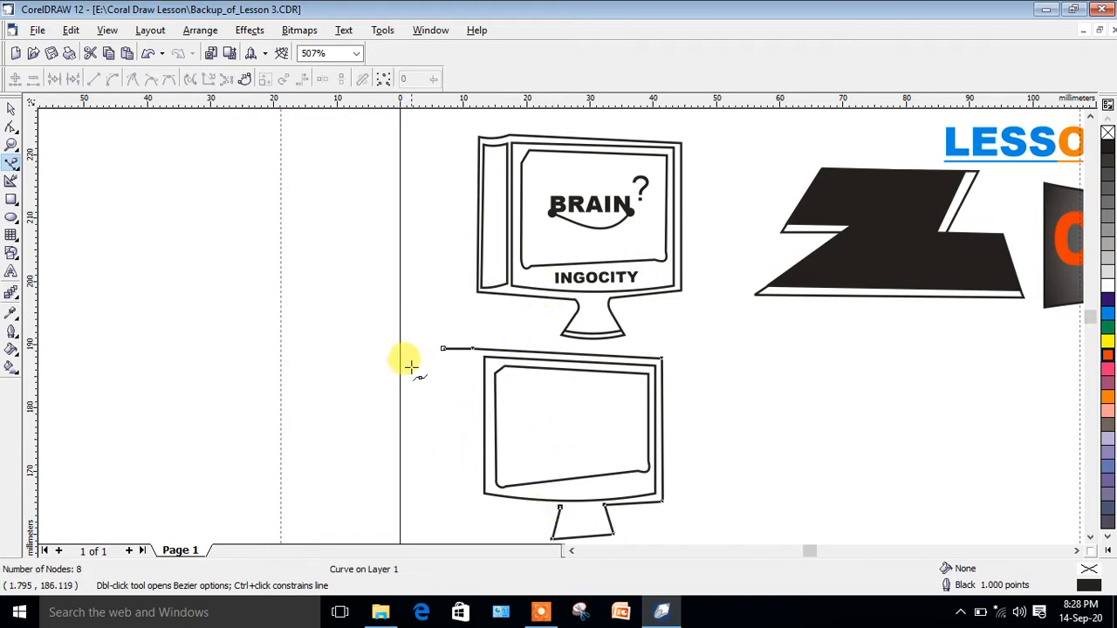
{"action": "left_click", "coordinate": [443, 499]}
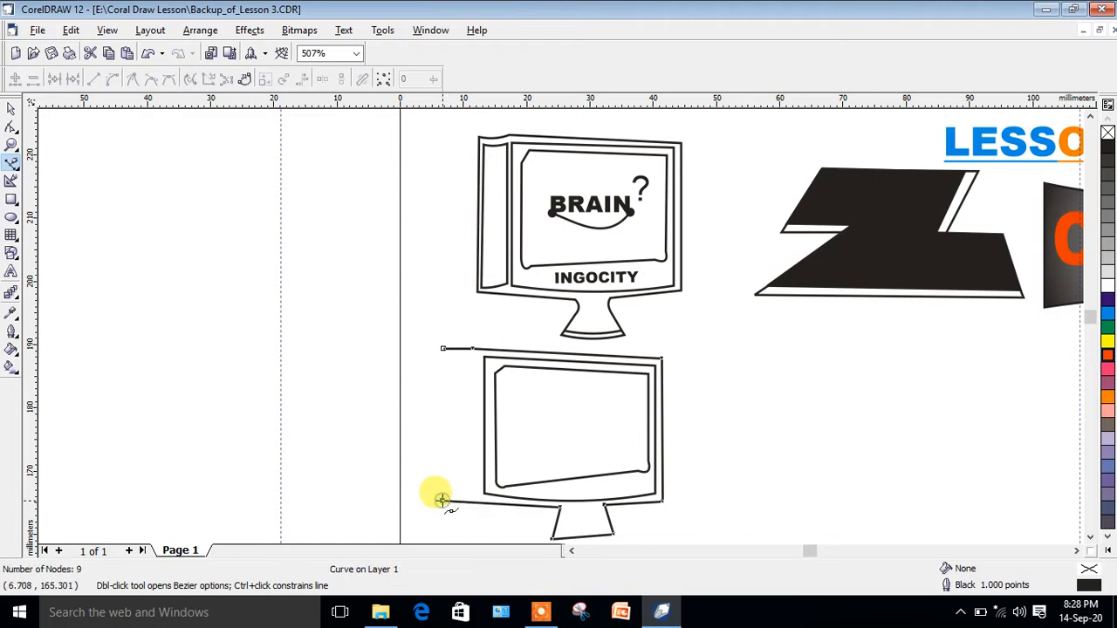
{"action": "left_click", "coordinate": [442, 348]}
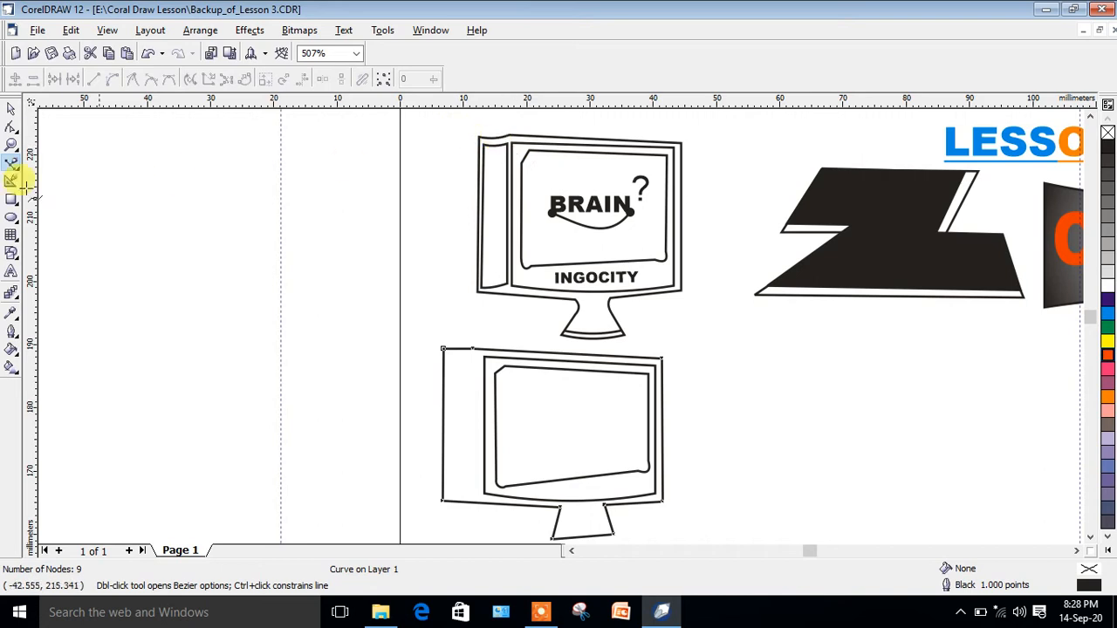
Step: Curve the casing's short upper-left segment into a shallow downward dip and shift its right node to about X 11.8 mm
{"action": "left_click", "coordinate": [12, 145]}
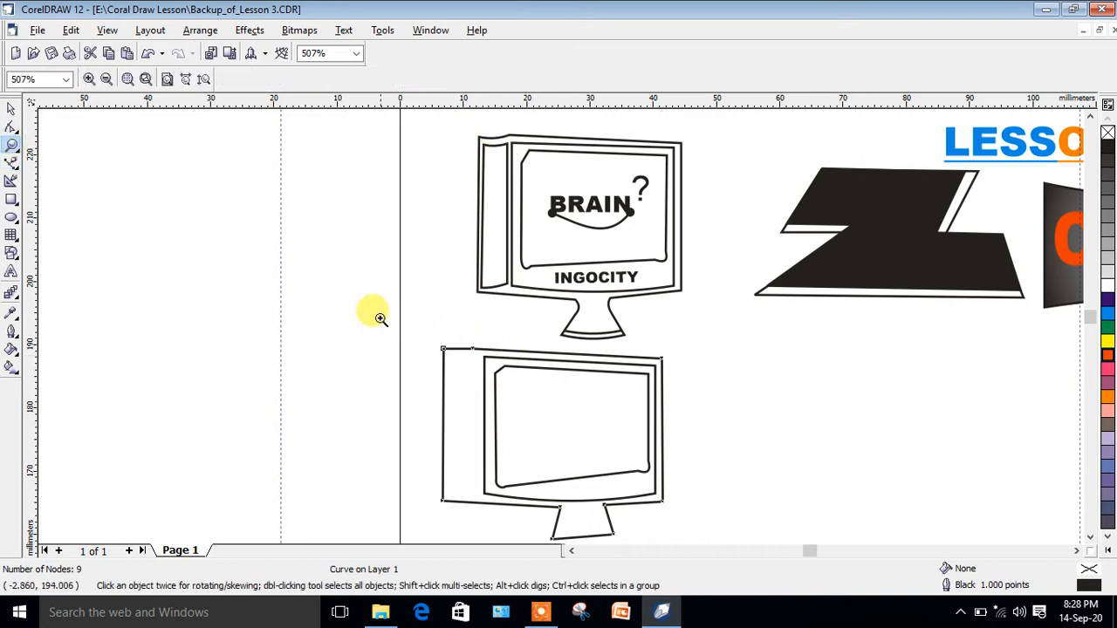
{"action": "left_click_drag", "start_coordinate": [379, 317], "coordinate": [597, 419]}
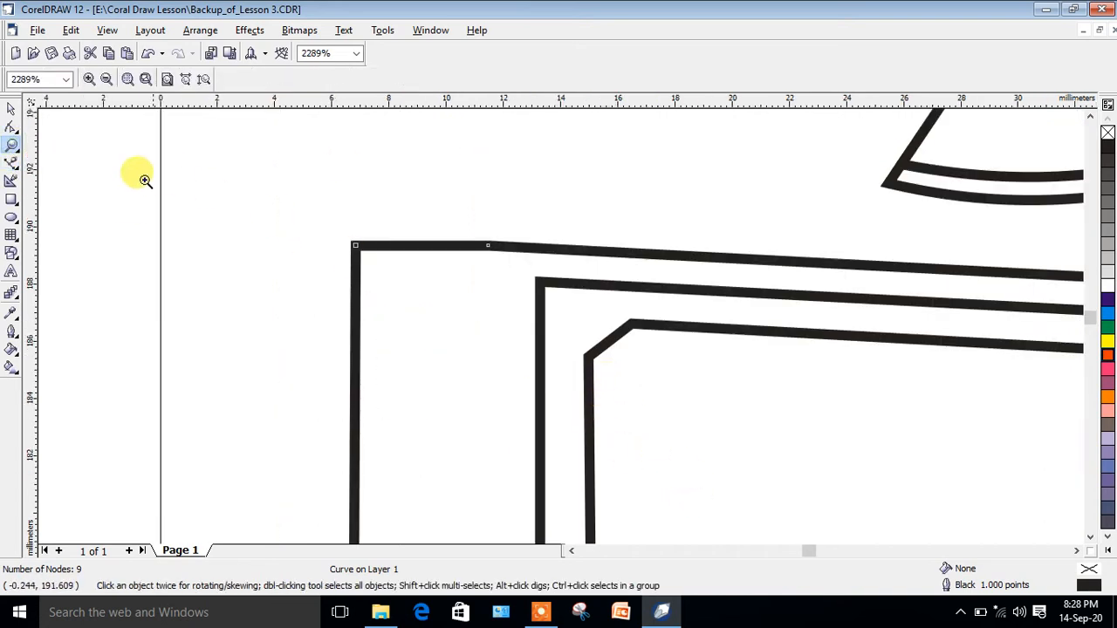
{"action": "left_click", "coordinate": [12, 131]}
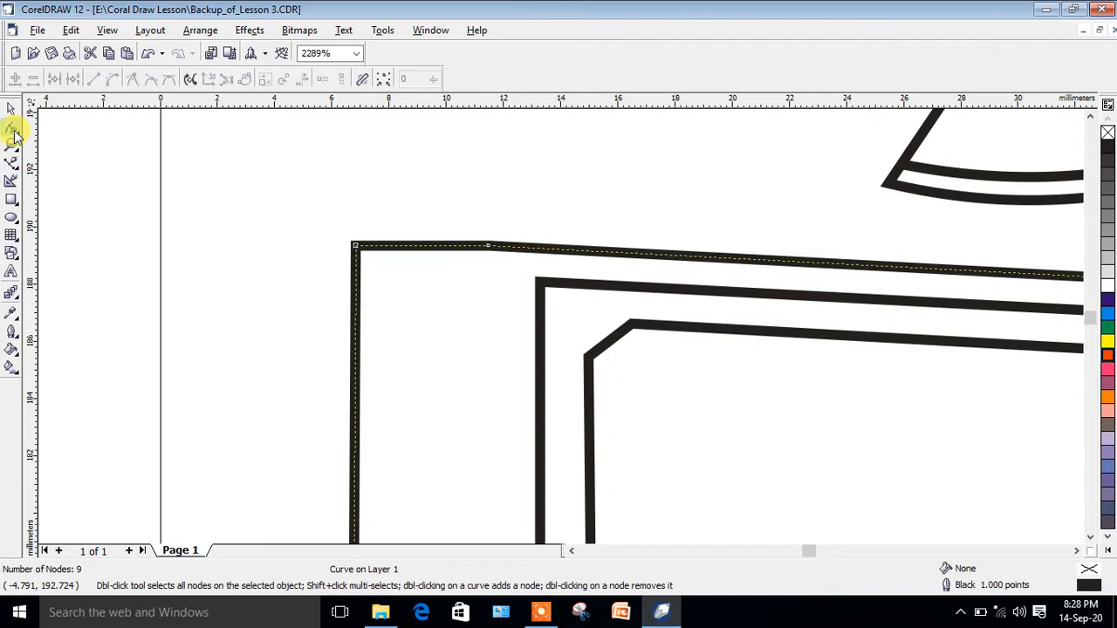
{"action": "left_click", "coordinate": [442, 248]}
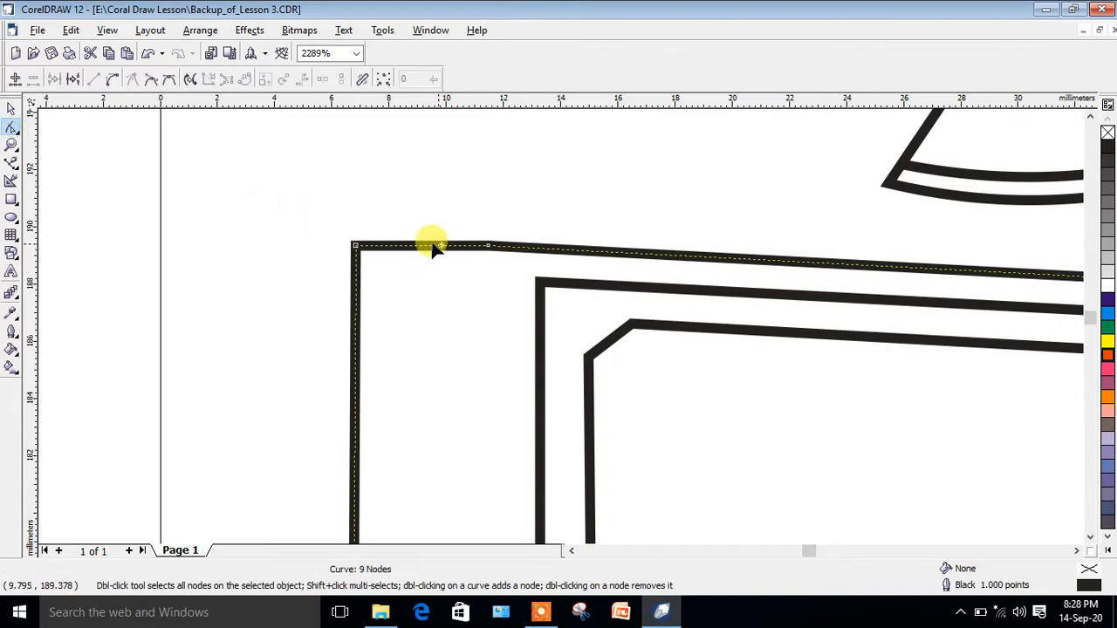
{"action": "left_click", "coordinate": [111, 80]}
{"action": "left_click_drag", "start_coordinate": [430, 251], "coordinate": [498, 248]}
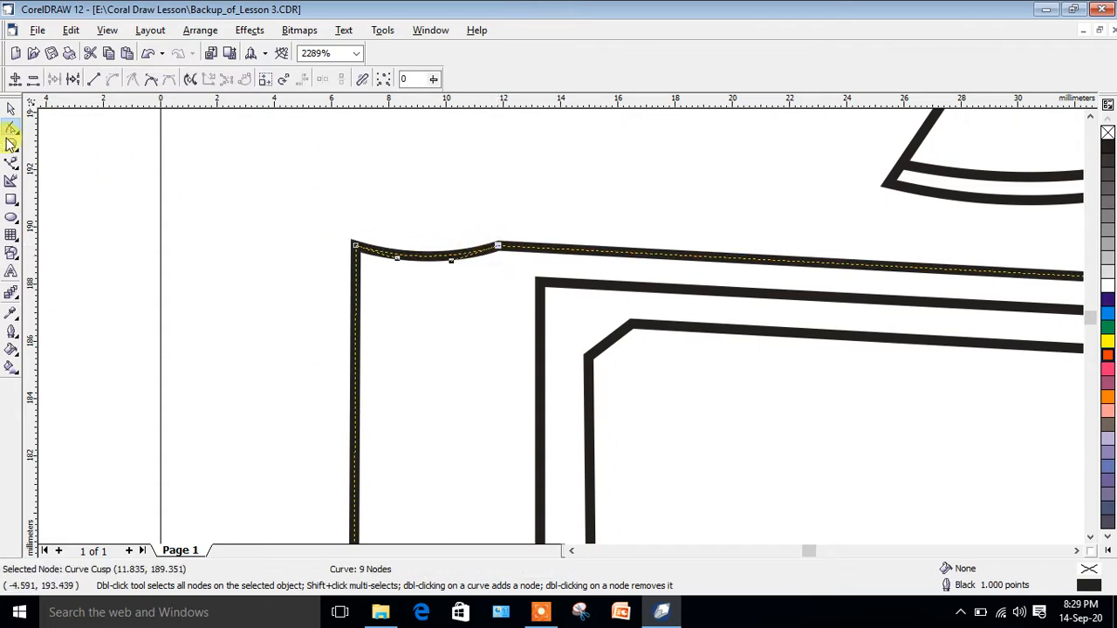
{"action": "left_click", "coordinate": [11, 145]}
{"action": "right_click", "coordinate": [227, 196]}
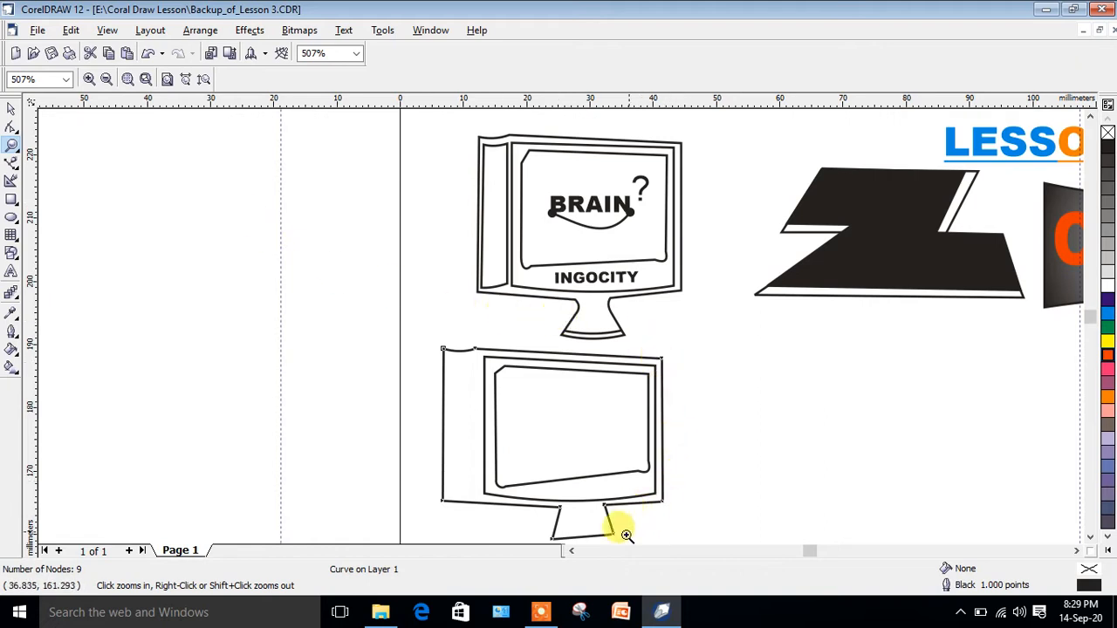
Step: Reshape the casing's stand by moving its upper nodes to about X 23.5 and 30.5 mm and its lower nodes to about 22.6 and 31.7 mm
{"action": "left_click", "coordinate": [1090, 538]}
{"action": "left_click", "coordinate": [1091, 538]}
{"action": "left_click_drag", "start_coordinate": [382, 359], "coordinate": [737, 491]}
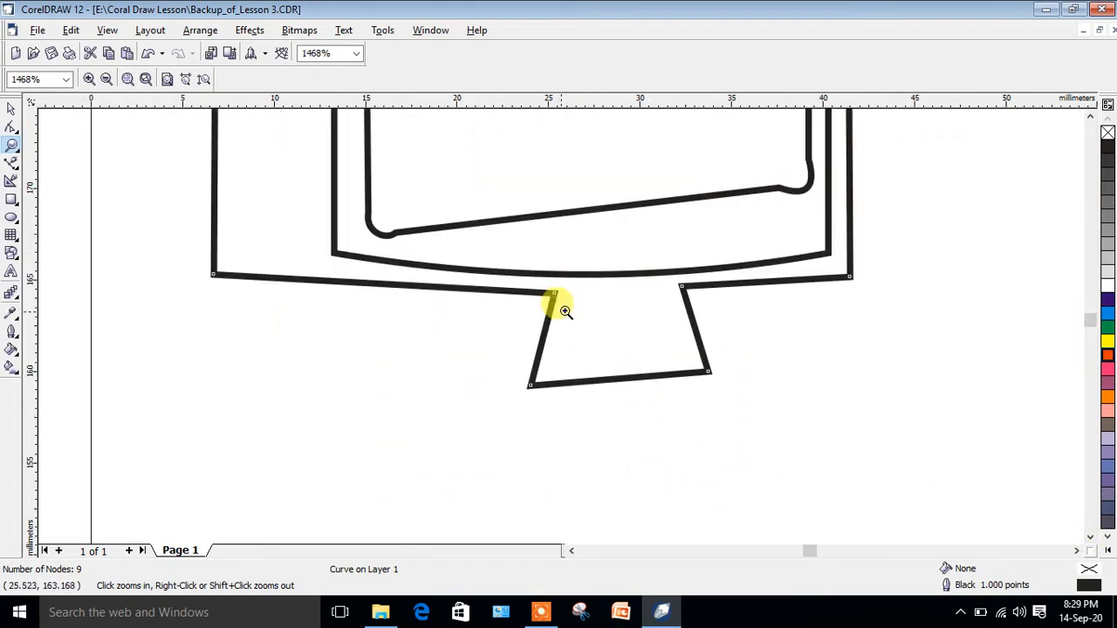
{"action": "left_click", "coordinate": [11, 126]}
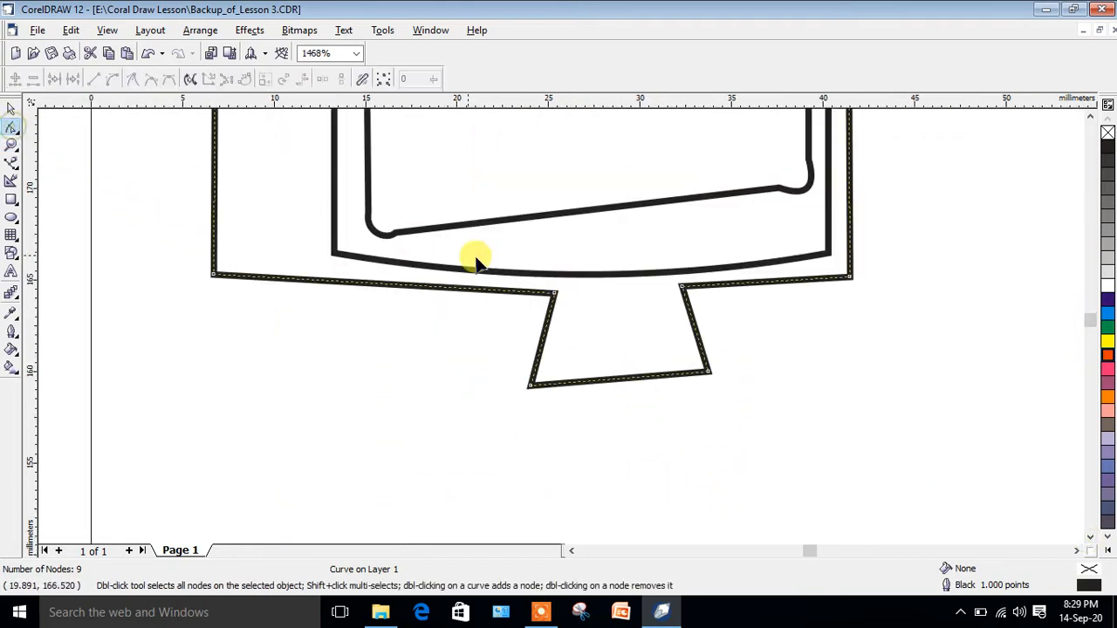
{"action": "left_click_drag", "start_coordinate": [553, 294], "coordinate": [522, 288]}
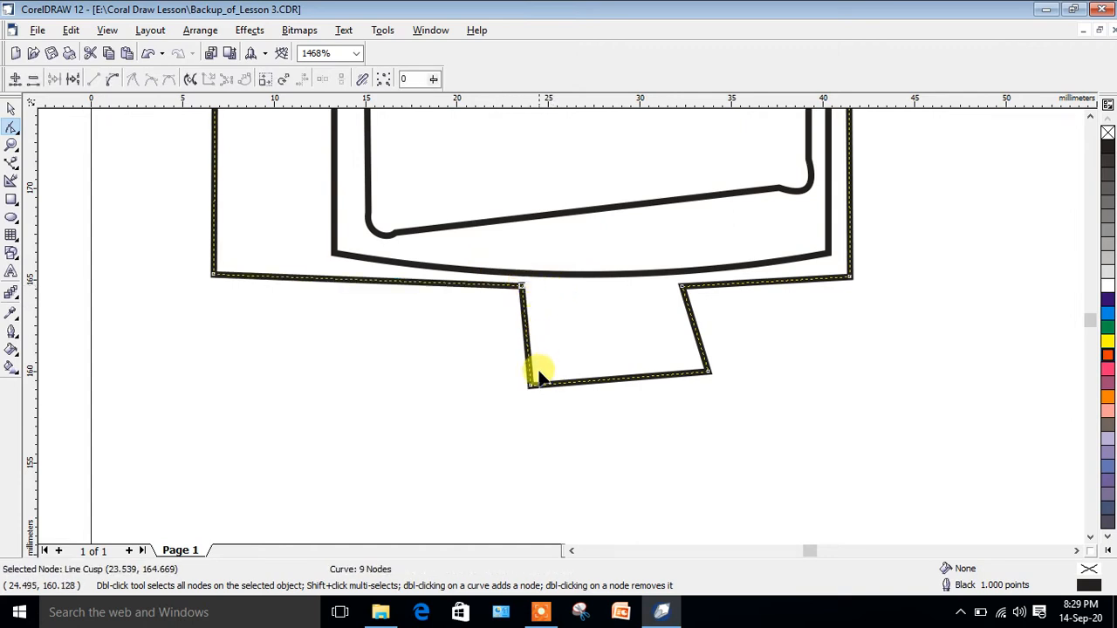
{"action": "left_click_drag", "start_coordinate": [530, 385], "coordinate": [506, 381]}
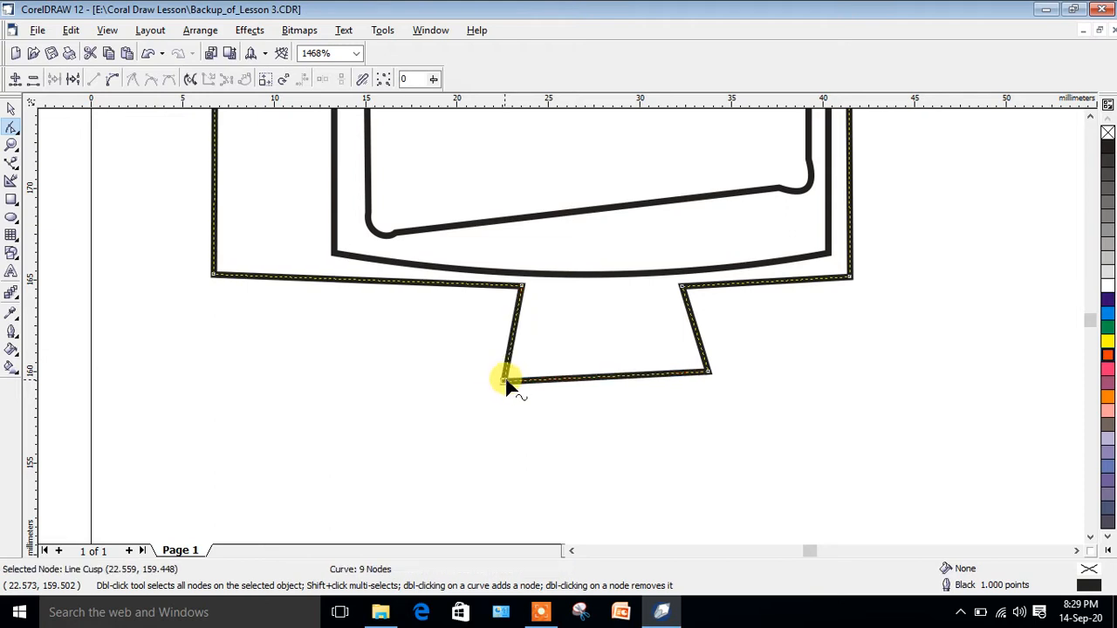
{"action": "left_click_drag", "start_coordinate": [709, 373], "coordinate": [672, 377]}
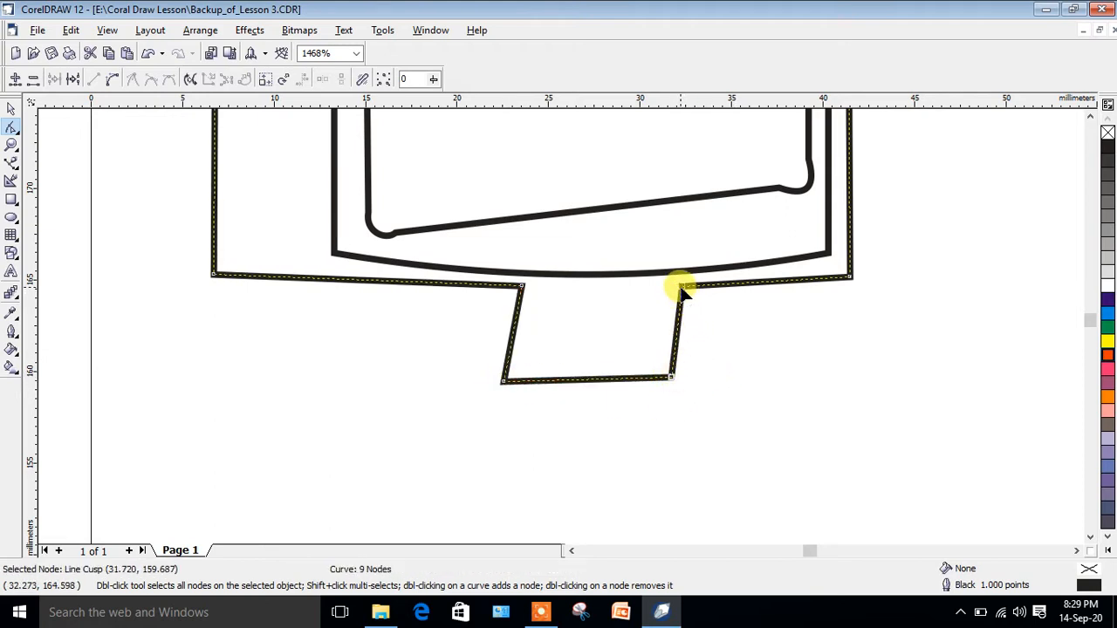
{"action": "left_click_drag", "start_coordinate": [684, 290], "coordinate": [649, 288]}
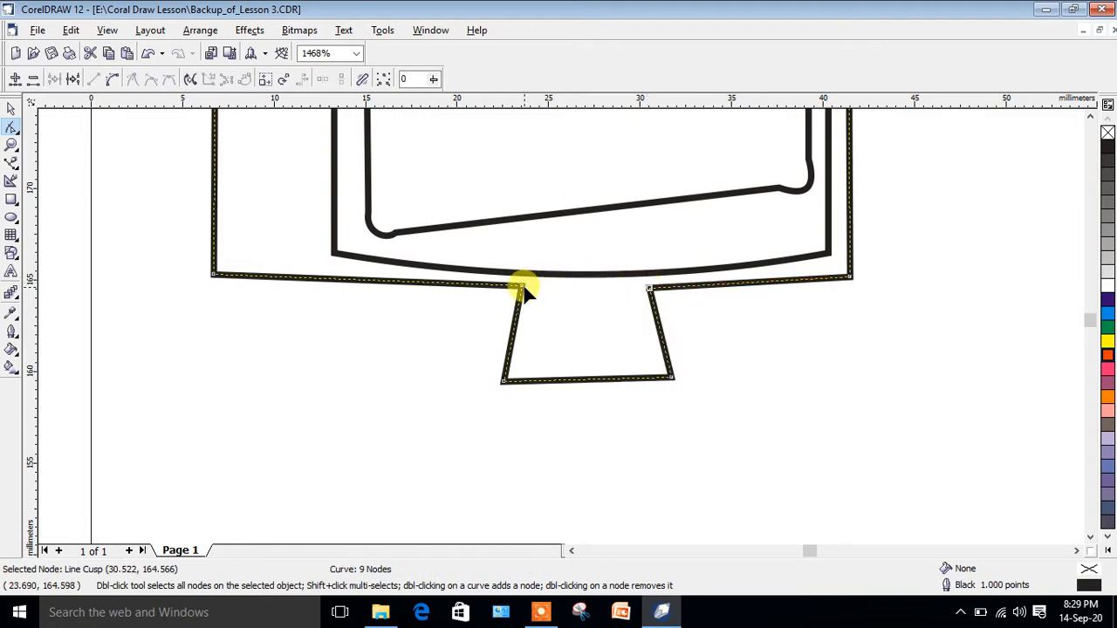
{"action": "left_click_drag", "start_coordinate": [521, 289], "coordinate": [522, 288]}
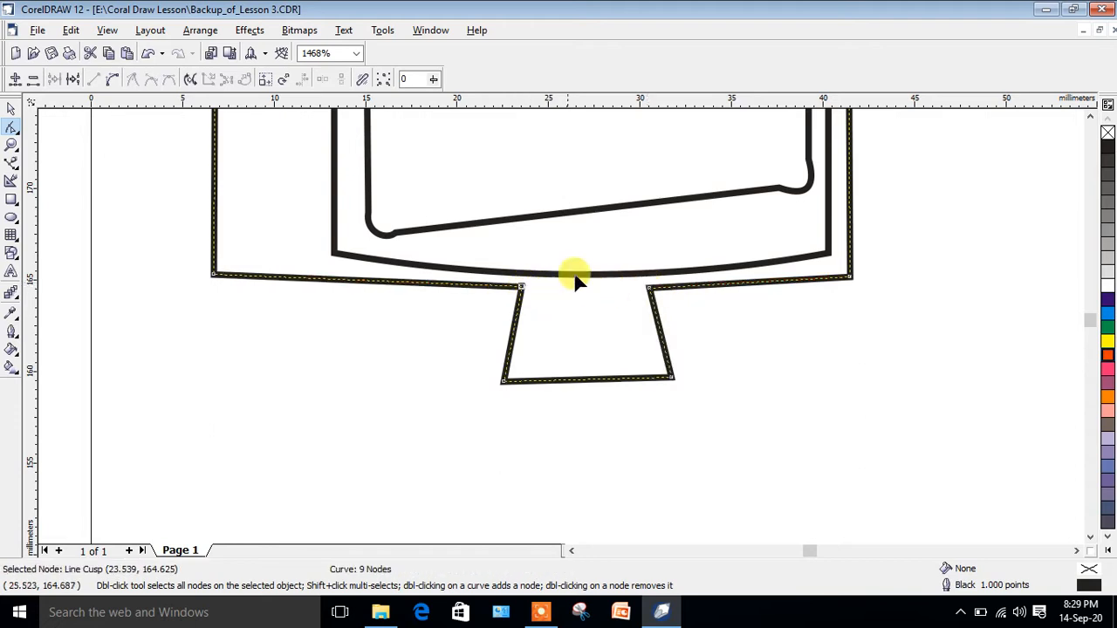
Step: Convert the stand's bottom edge to a curve bulging downward, and widen its lower corners to about X 21.8 and 32.7 mm
{"action": "left_click", "coordinate": [12, 146]}
{"action": "right_click", "coordinate": [331, 212]}
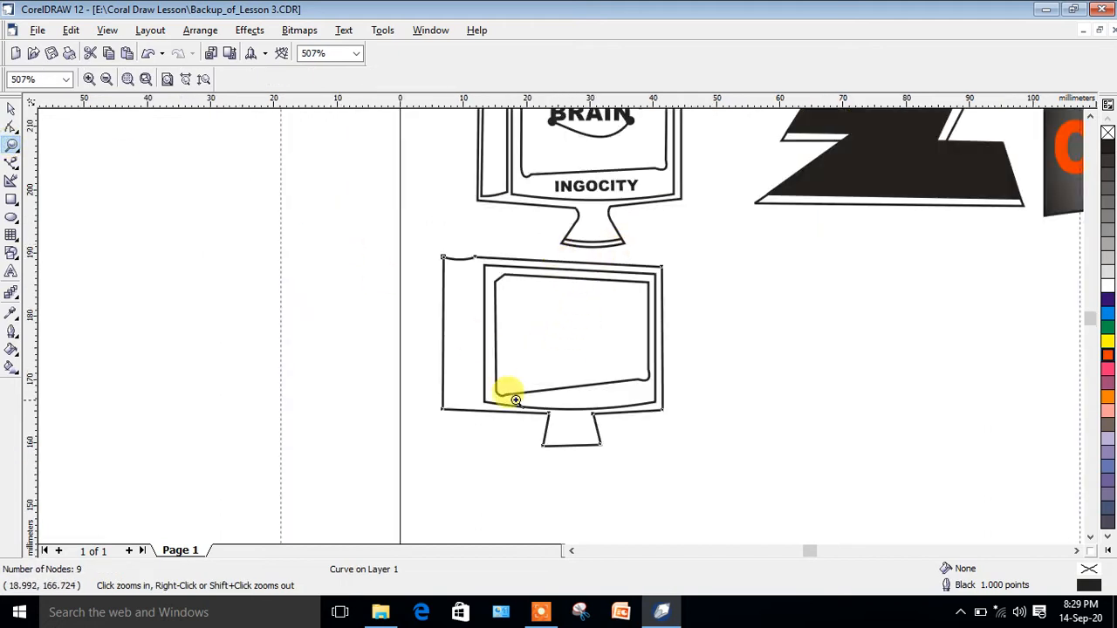
{"action": "left_click", "coordinate": [11, 128]}
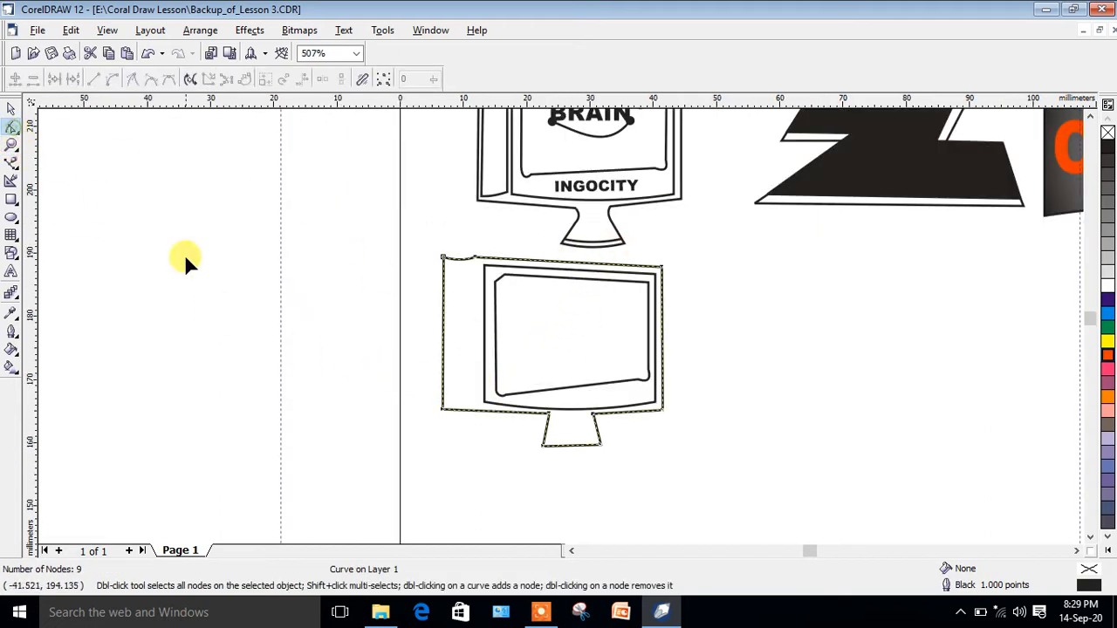
{"action": "left_click", "coordinate": [569, 444]}
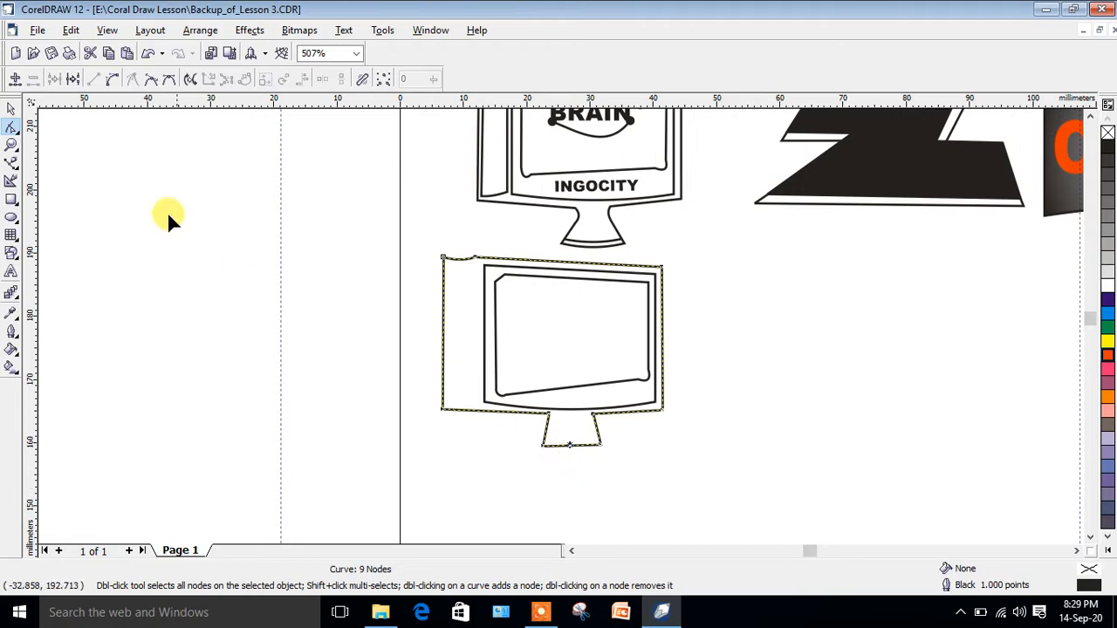
{"action": "left_click", "coordinate": [116, 80]}
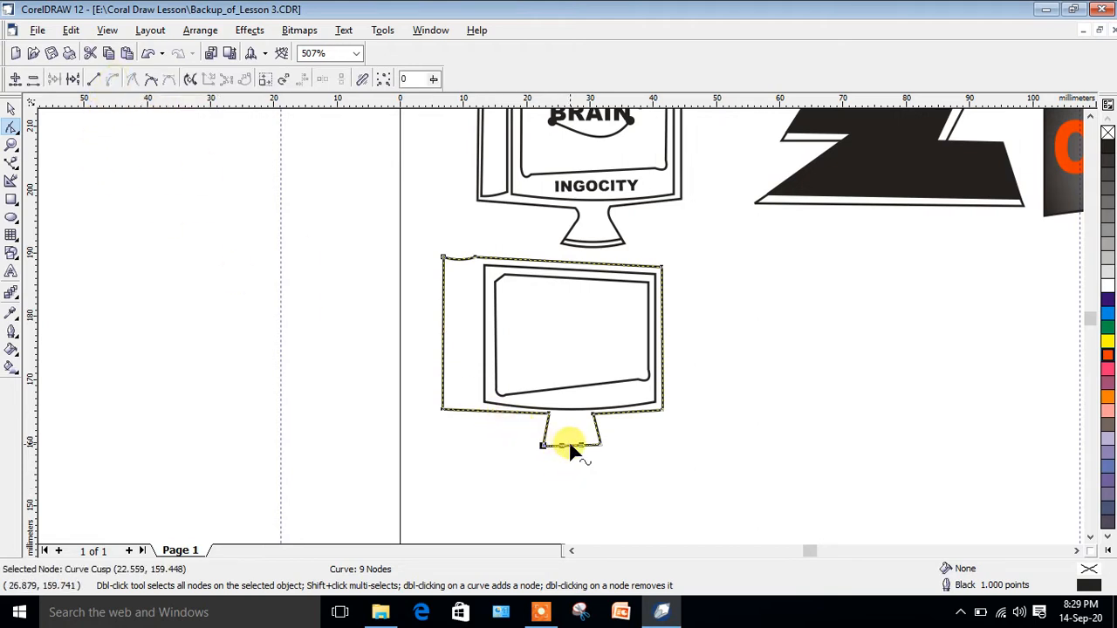
{"action": "left_click_drag", "start_coordinate": [570, 440], "coordinate": [571, 447]}
{"action": "left_click_drag", "start_coordinate": [600, 446], "coordinate": [536, 448]}
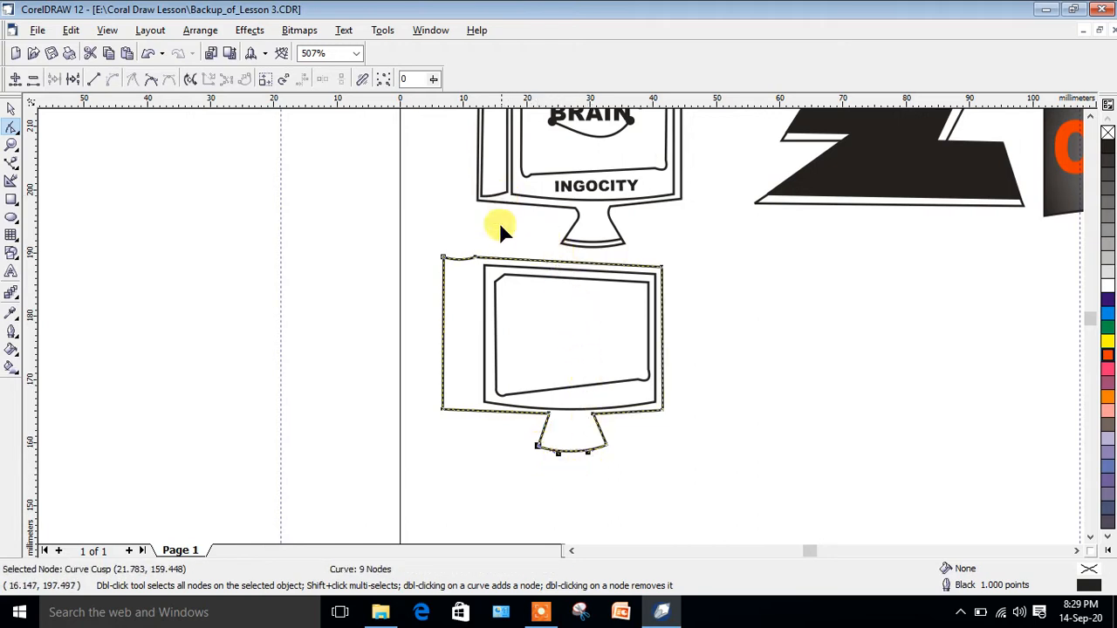
Step: Draw a closed four-node Bezier side panel between the casing's left side and the frame, about 4 mm wide and 21.5 mm tall
{"action": "left_click", "coordinate": [1090, 115]}
{"action": "left_click", "coordinate": [1090, 115]}
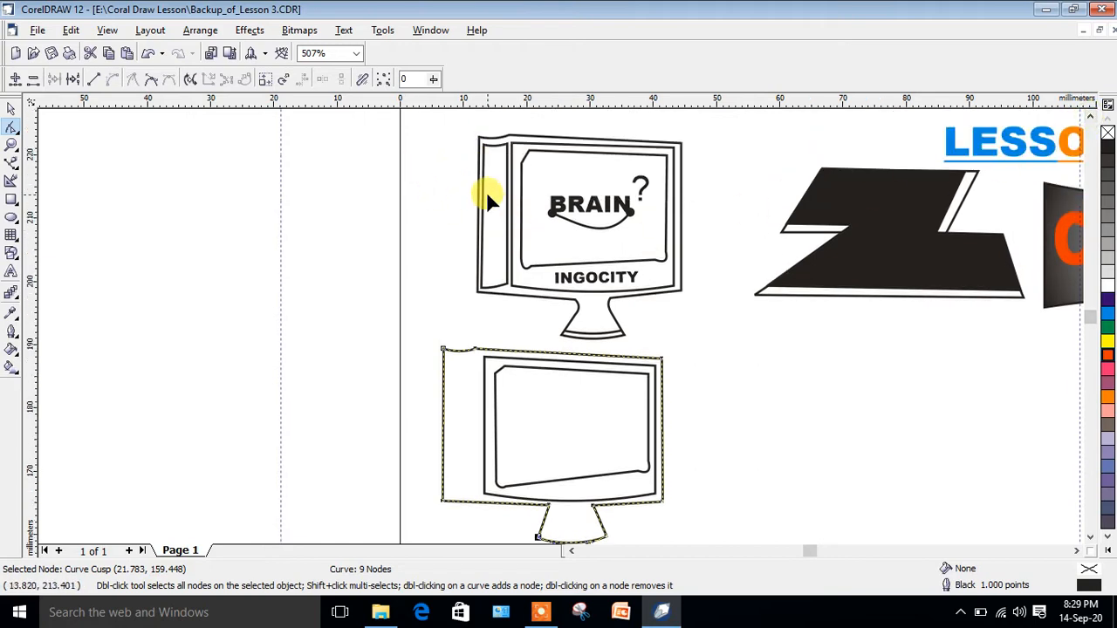
{"action": "left_click", "coordinate": [11, 163]}
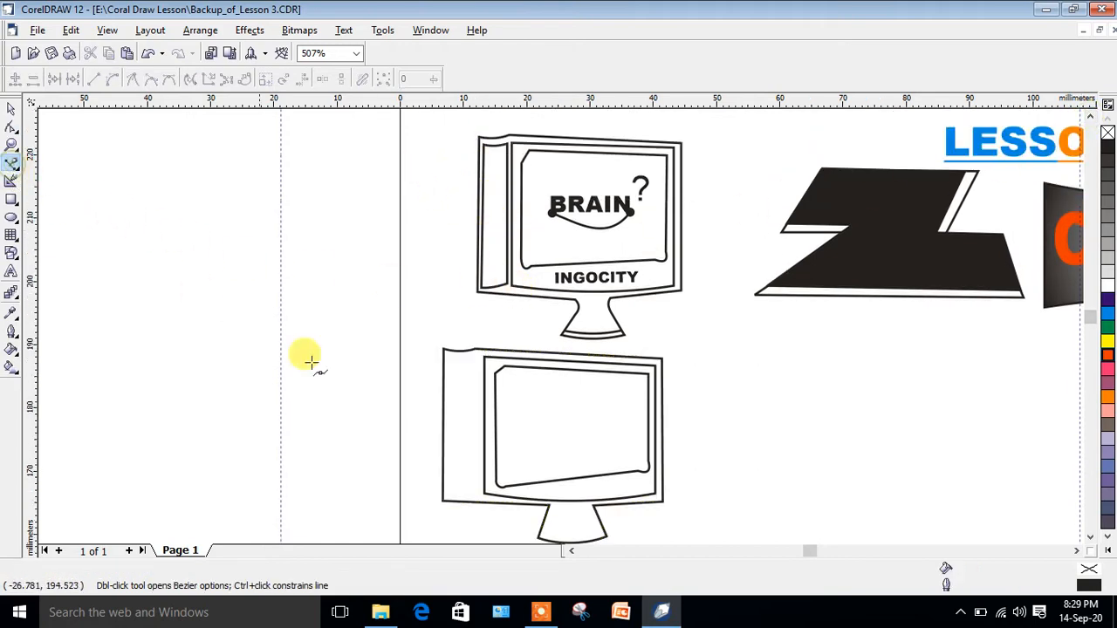
{"action": "left_click", "coordinate": [449, 356]}
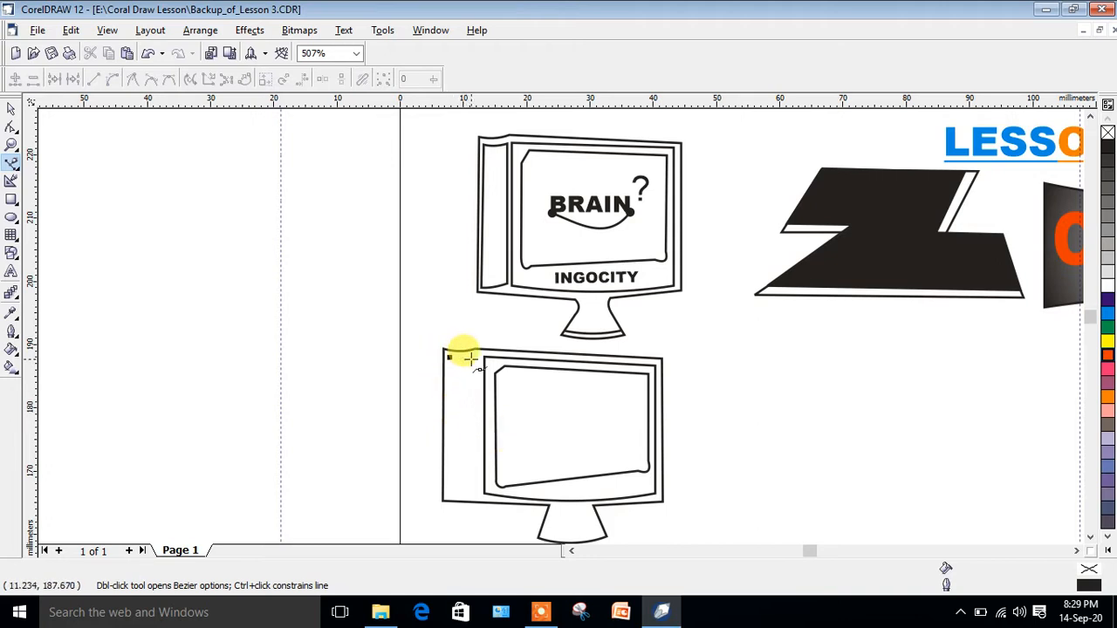
{"action": "left_click", "coordinate": [477, 357]}
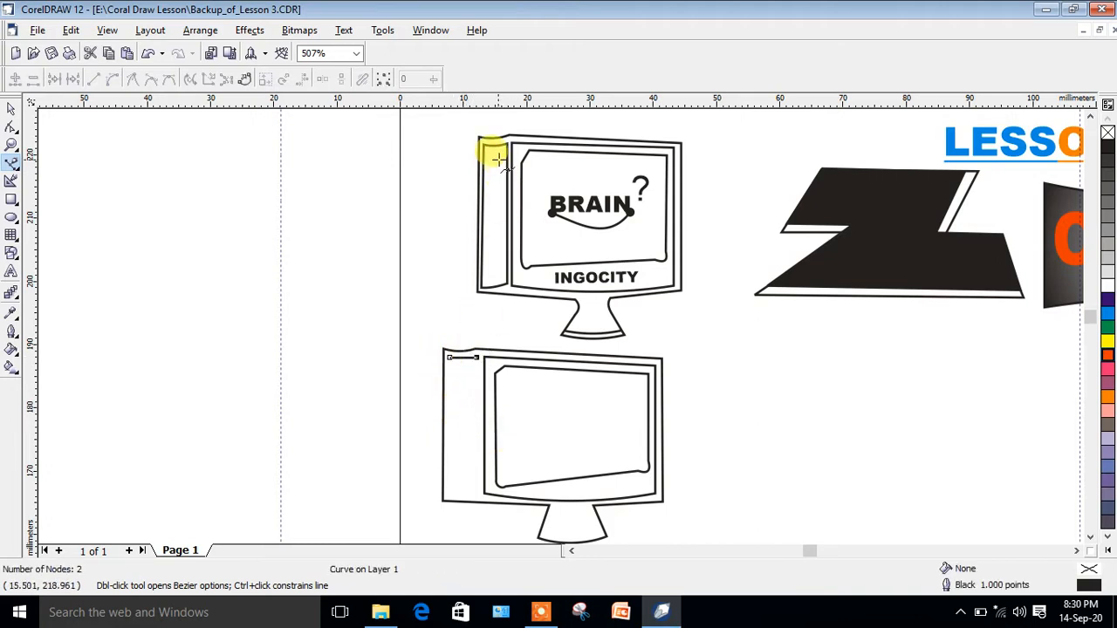
{"action": "left_click", "coordinate": [475, 490]}
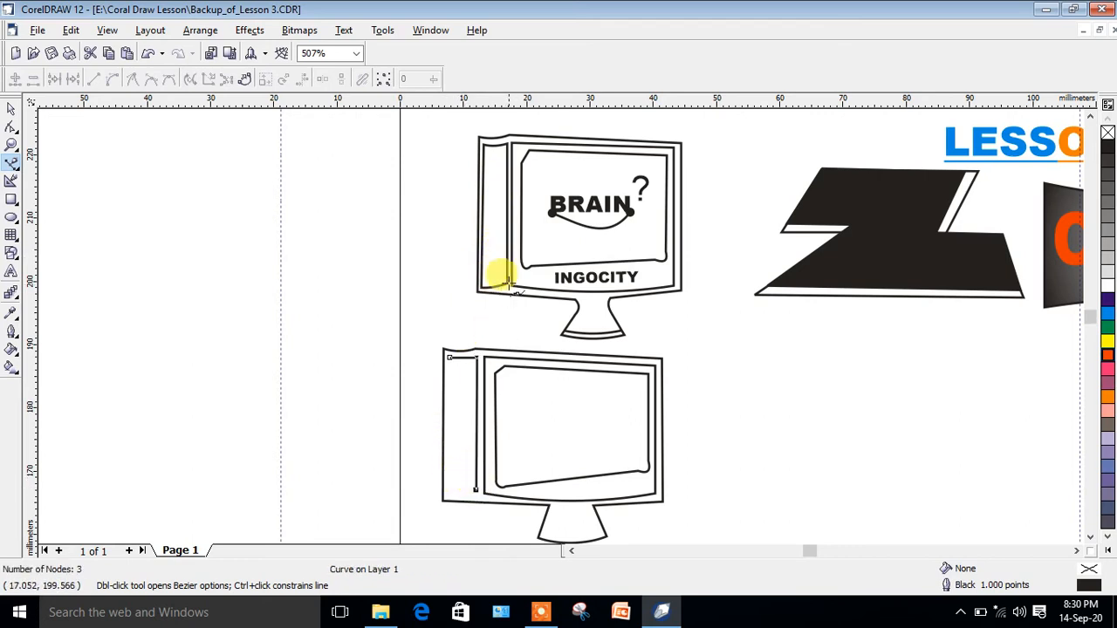
{"action": "left_click", "coordinate": [448, 494]}
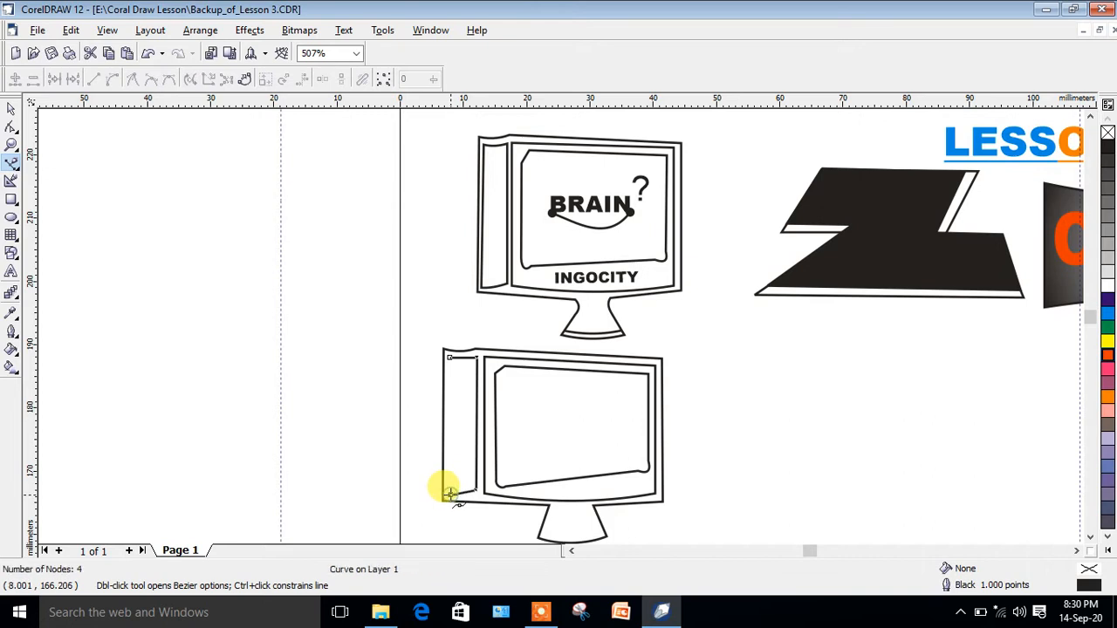
{"action": "left_click", "coordinate": [448, 356]}
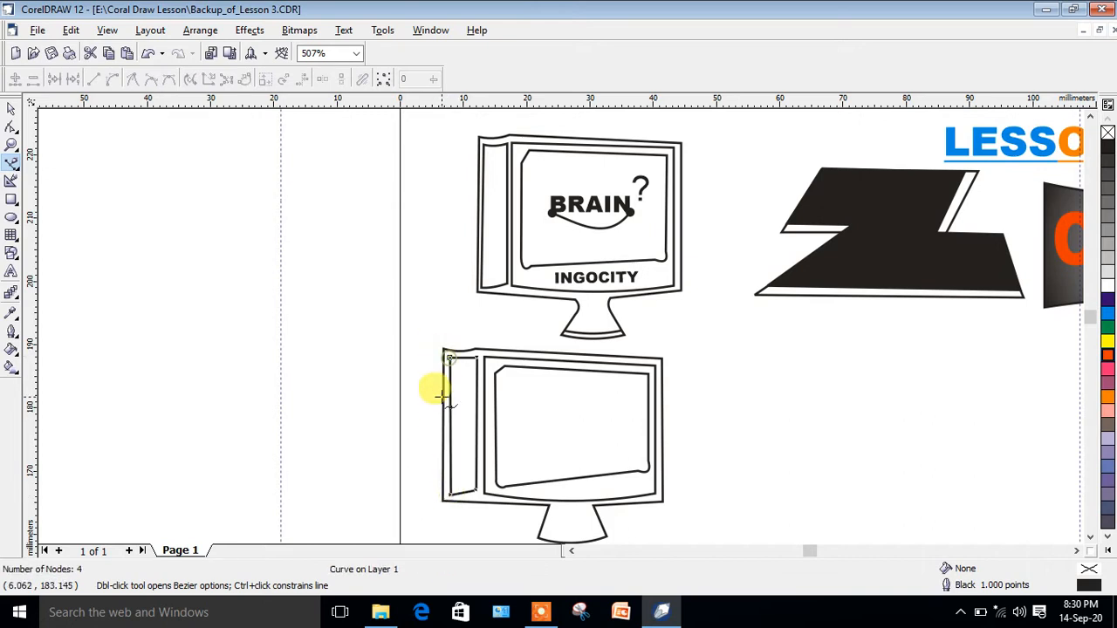
Step: Convert the side panel's top edge to a curve and bend it into a shallow downward dip like the casing edge above
{"action": "left_click", "coordinate": [12, 128]}
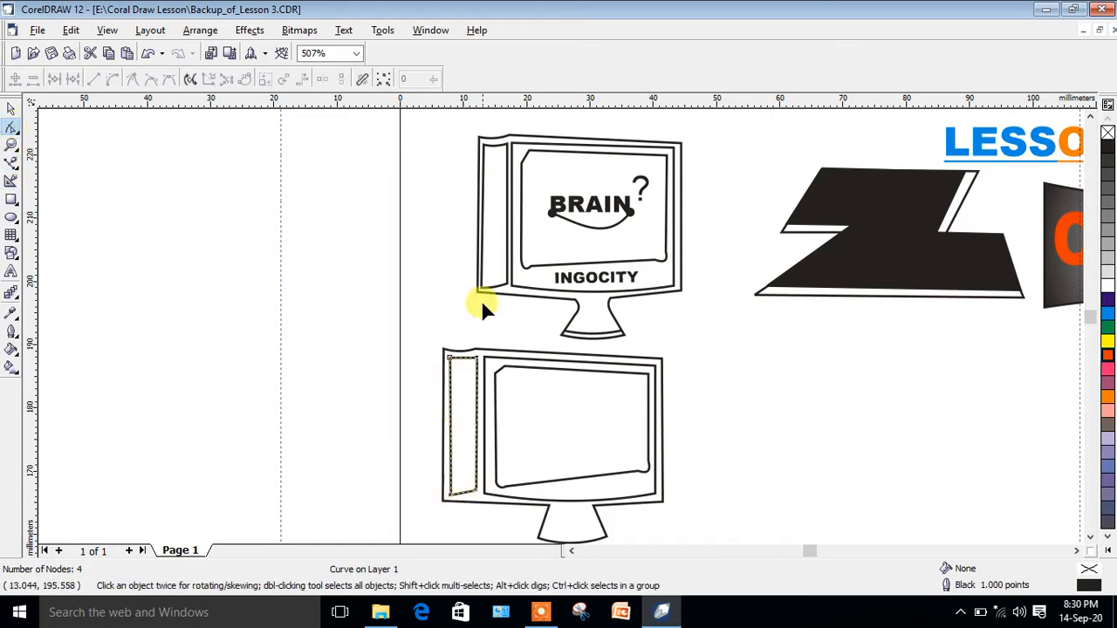
{"action": "left_click", "coordinate": [12, 144]}
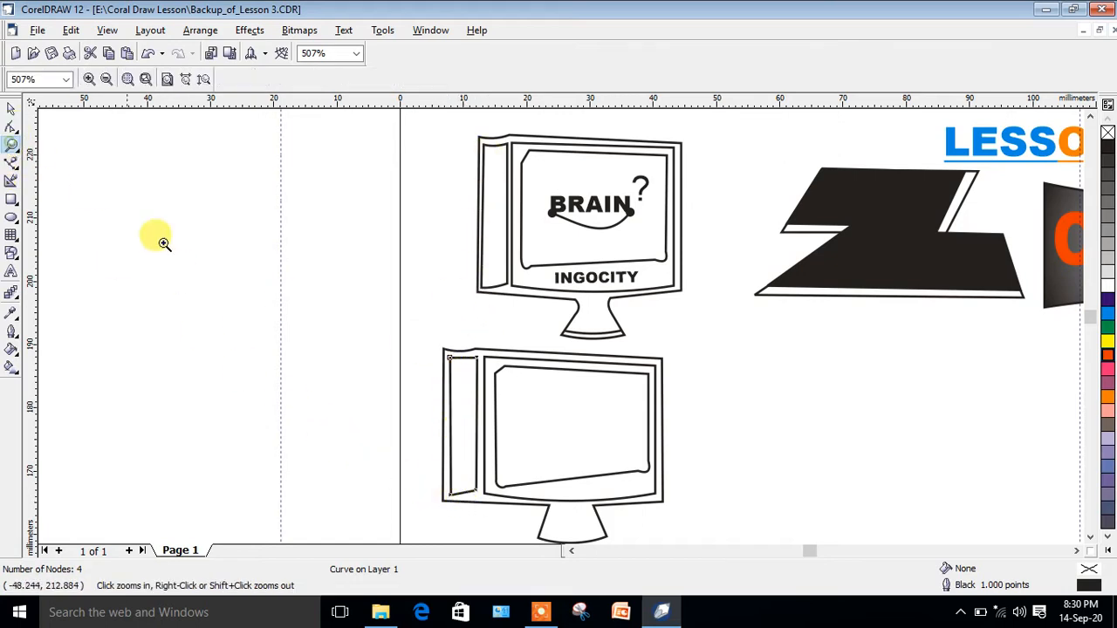
{"action": "left_click_drag", "start_coordinate": [411, 326], "coordinate": [543, 418]}
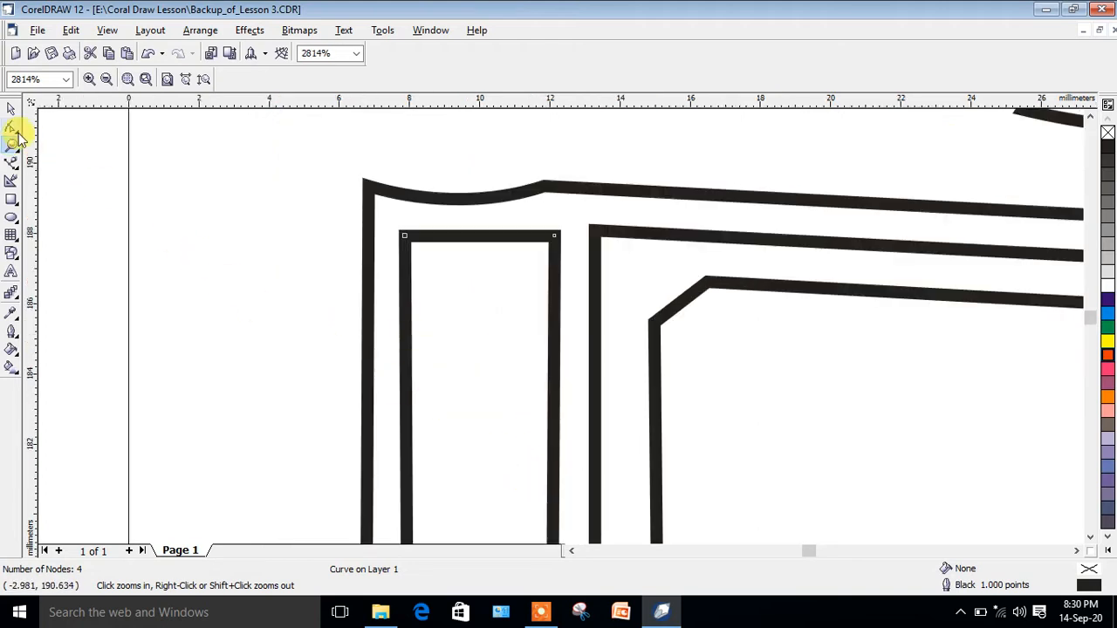
{"action": "left_click", "coordinate": [13, 128]}
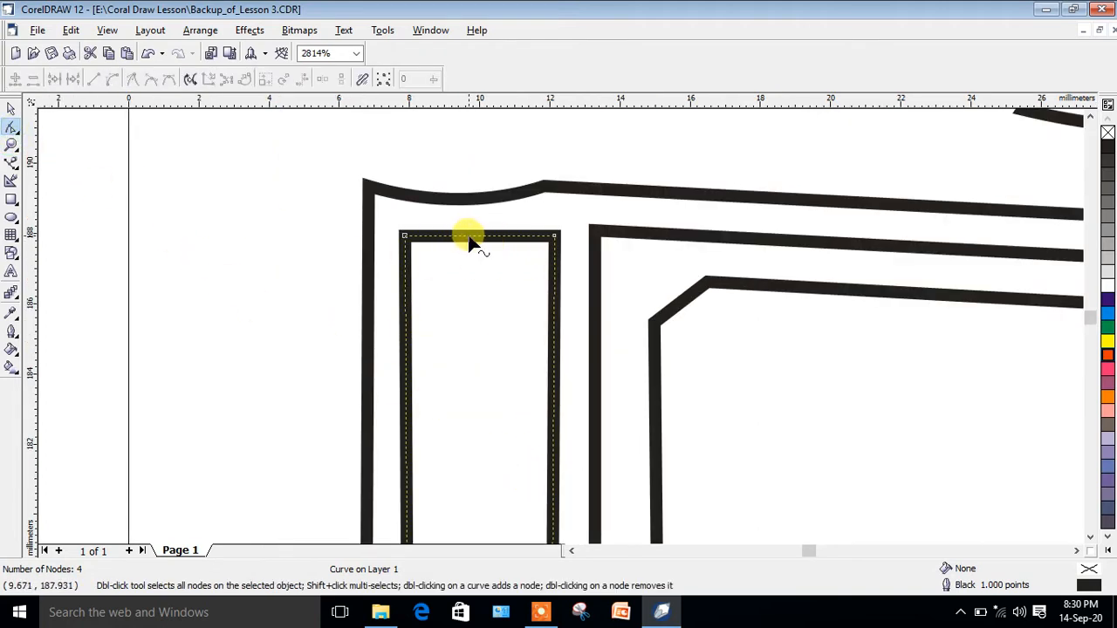
{"action": "left_click", "coordinate": [469, 238]}
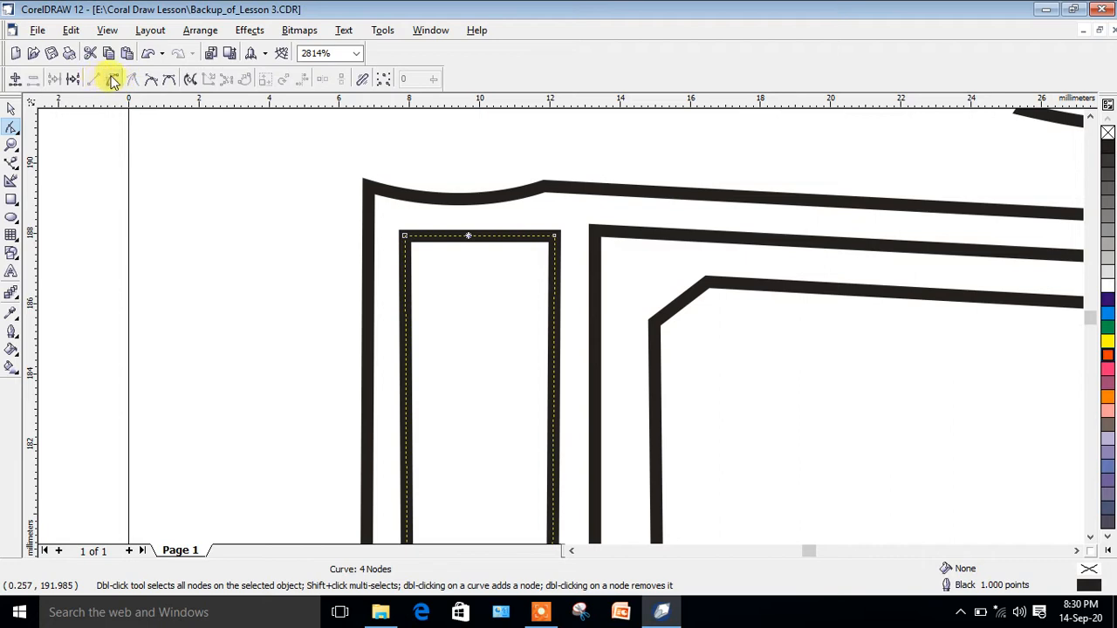
{"action": "left_click", "coordinate": [117, 81]}
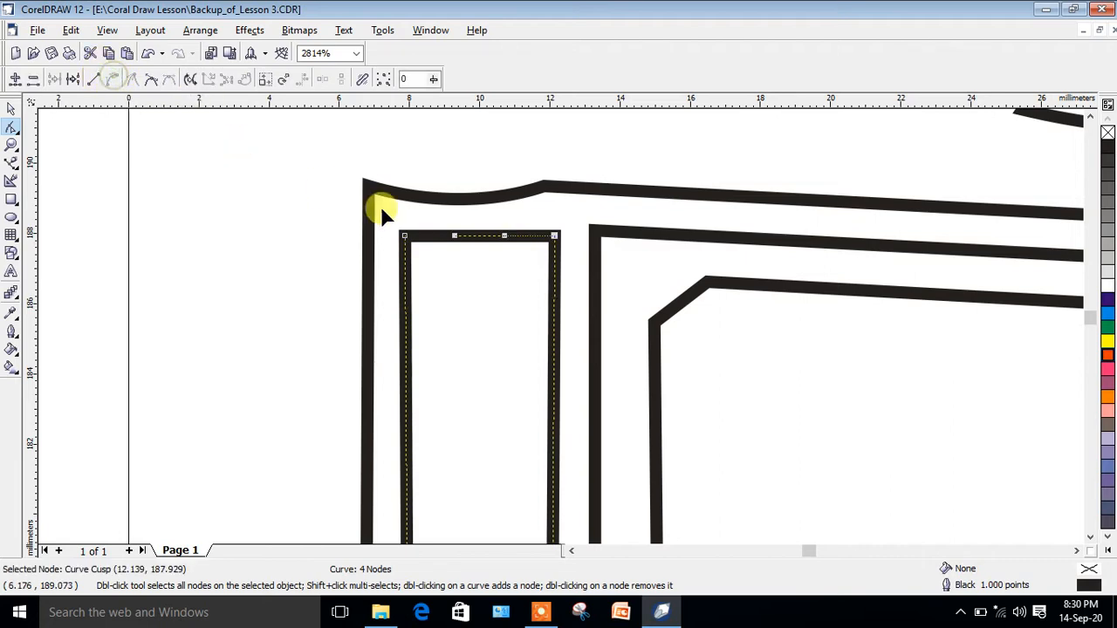
{"action": "left_click_drag", "start_coordinate": [472, 243], "coordinate": [471, 253]}
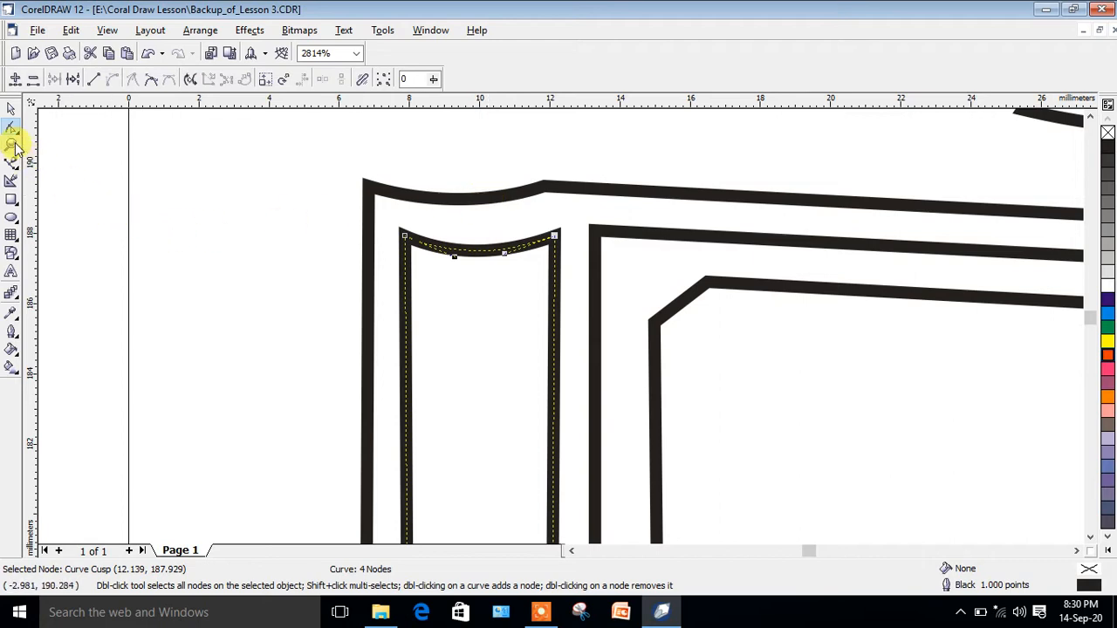
Step: Draw a nearly horizontal Bezier line about 10 mm long across the stand, just above its curved bottom edge
{"action": "left_click", "coordinate": [12, 145]}
{"action": "right_click", "coordinate": [297, 249]}
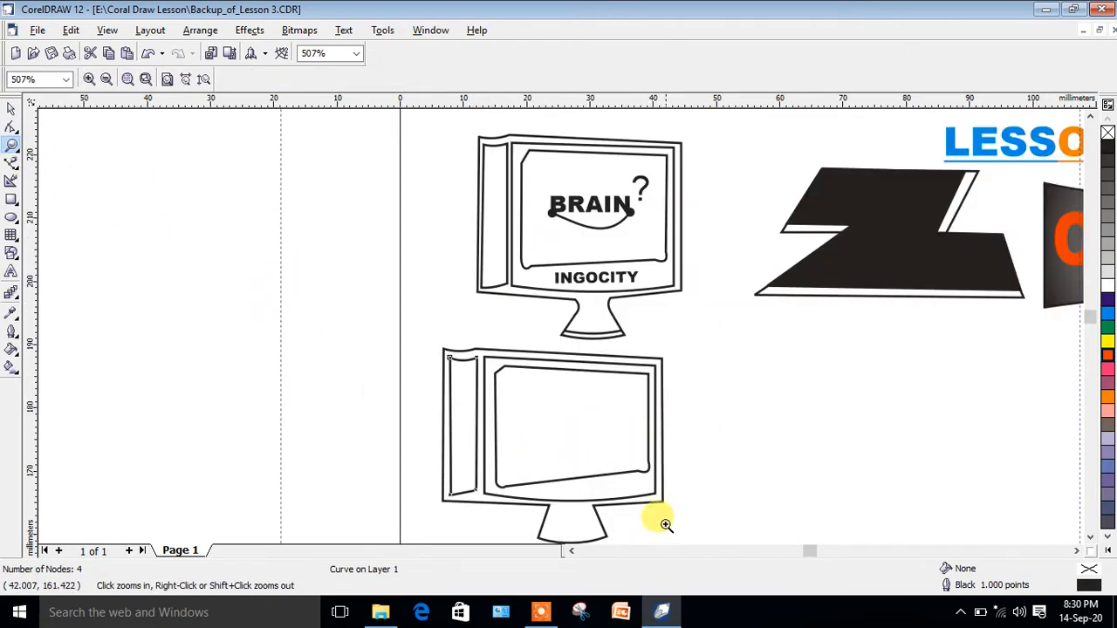
{"action": "left_click", "coordinate": [1090, 536]}
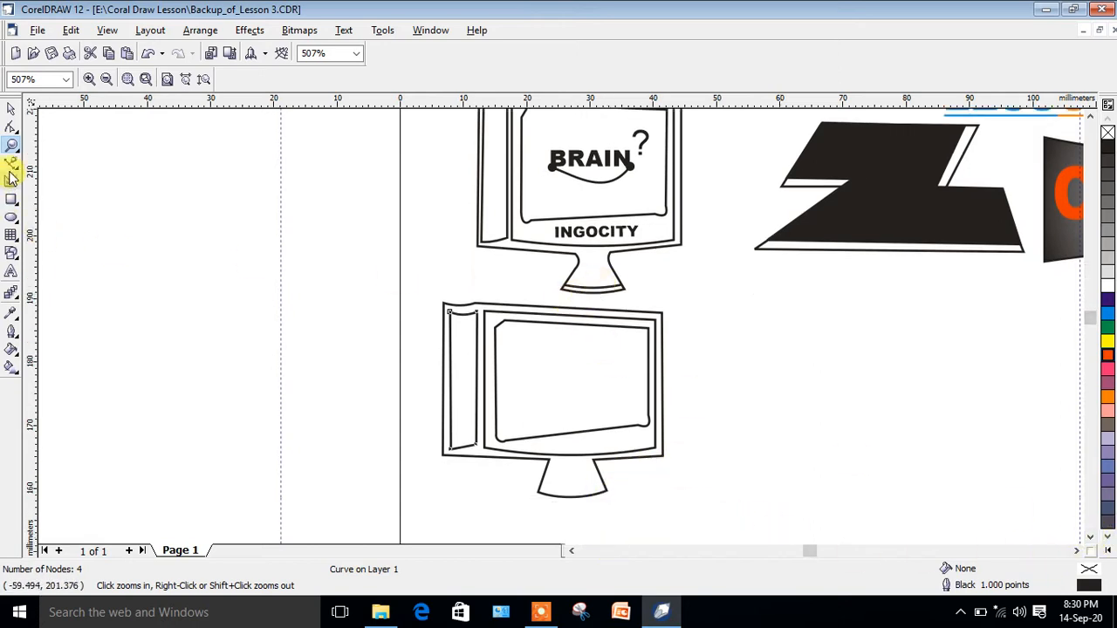
{"action": "left_click", "coordinate": [11, 164]}
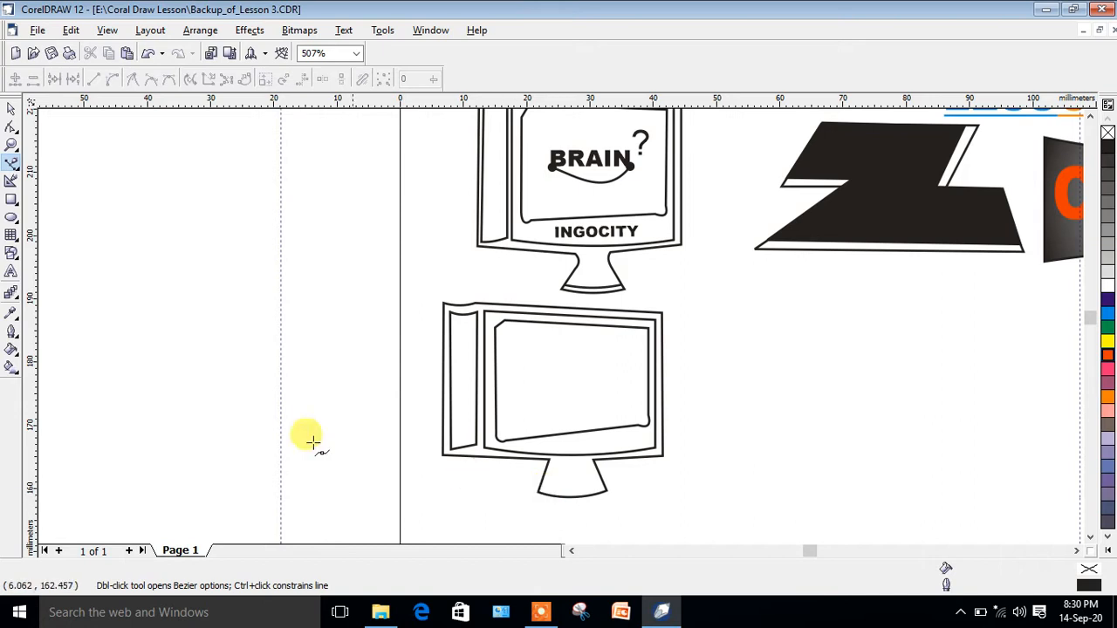
{"action": "left_click", "coordinate": [12, 144]}
{"action": "left_click_drag", "start_coordinate": [460, 431], "coordinate": [654, 521]}
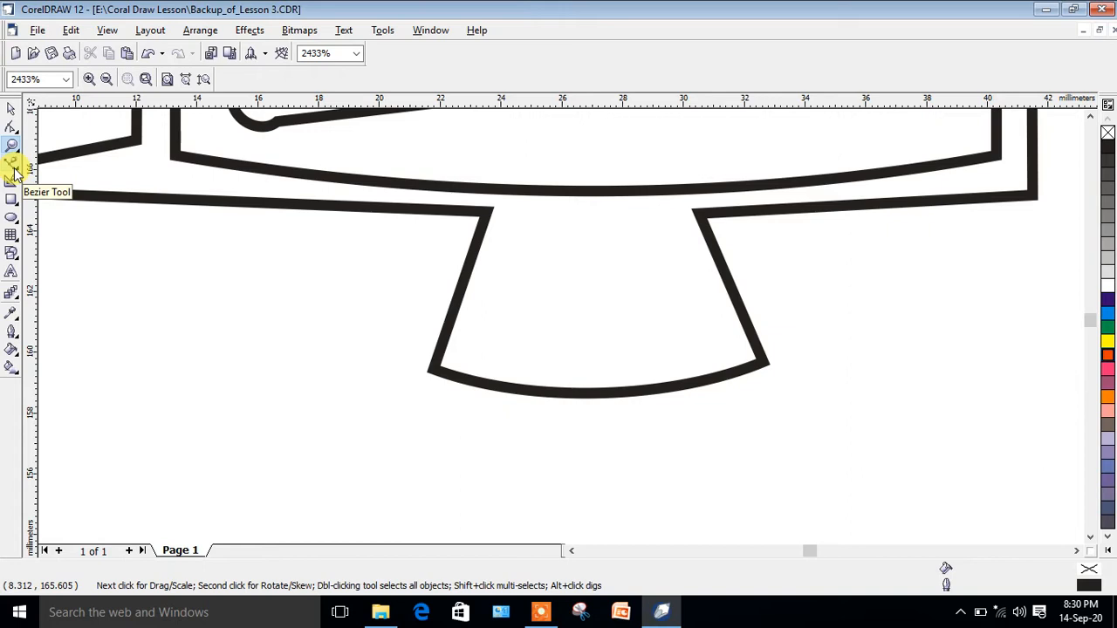
{"action": "left_click", "coordinate": [14, 172]}
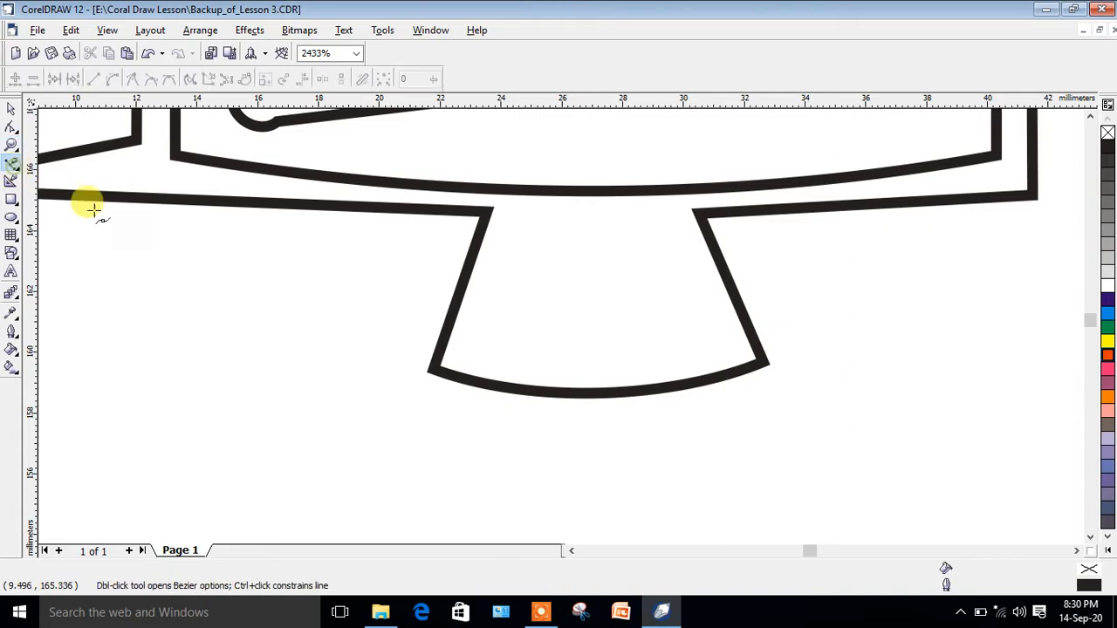
{"action": "left_click", "coordinate": [440, 345]}
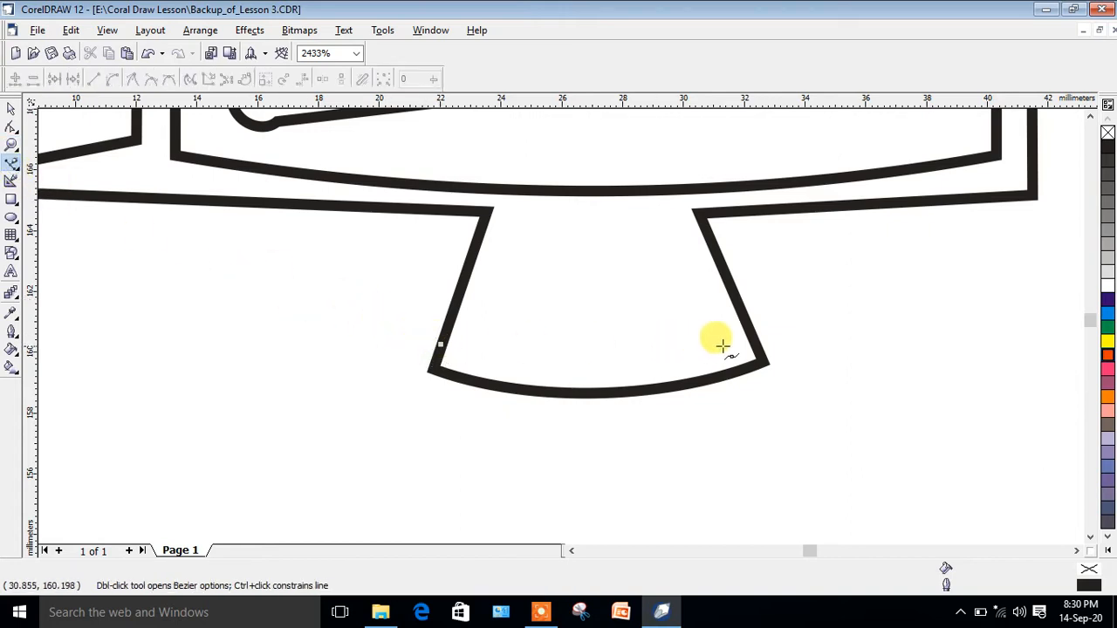
{"action": "left_click", "coordinate": [750, 339]}
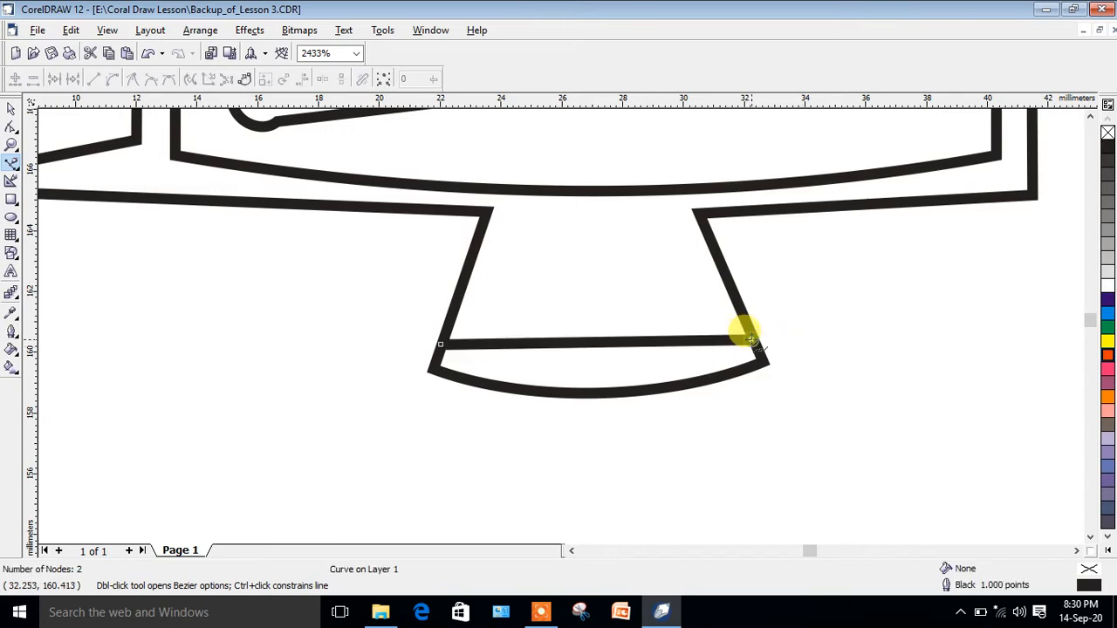
Step: Convert the line across the stand to a curve and bend it downward parallel to the stand's curved bottom edge
{"action": "left_click", "coordinate": [11, 131]}
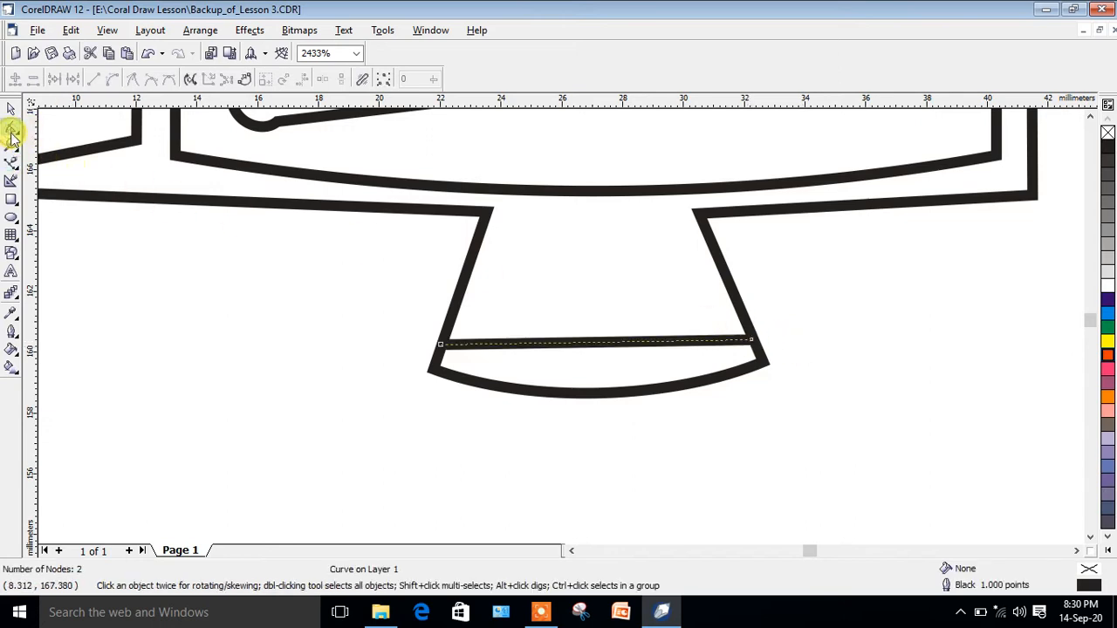
{"action": "left_click", "coordinate": [603, 342]}
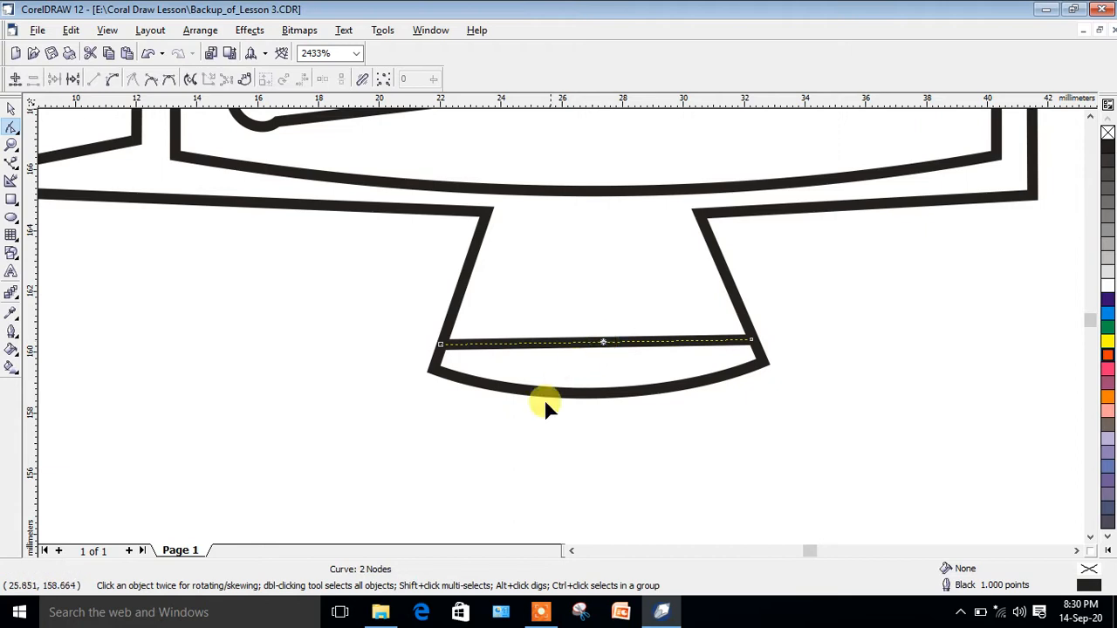
{"action": "left_click", "coordinate": [114, 81]}
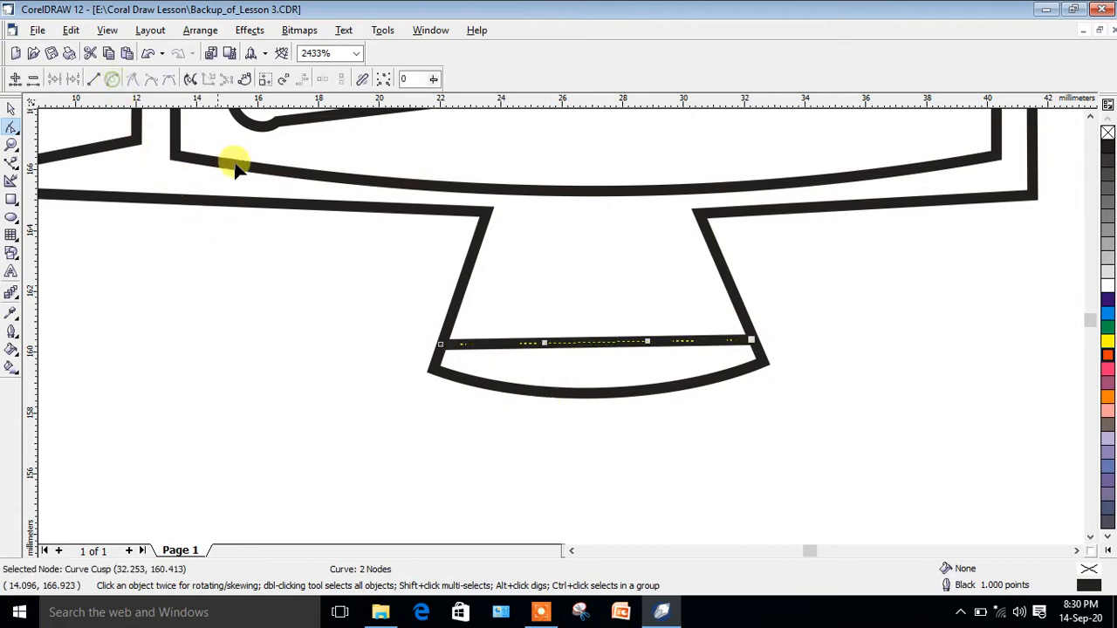
{"action": "left_click_drag", "start_coordinate": [599, 343], "coordinate": [603, 367]}
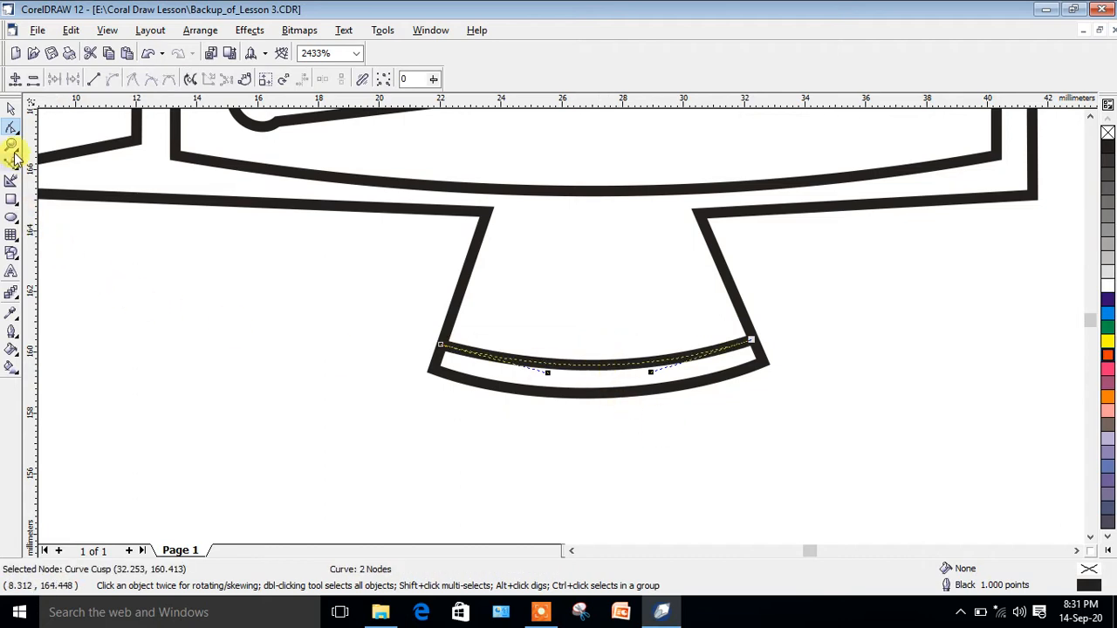
Step: Add the artistic text "BRAIN" in the empty area left of the page, beside the monitor drawing
{"action": "left_click", "coordinate": [11, 145]}
{"action": "right_click", "coordinate": [362, 315]}
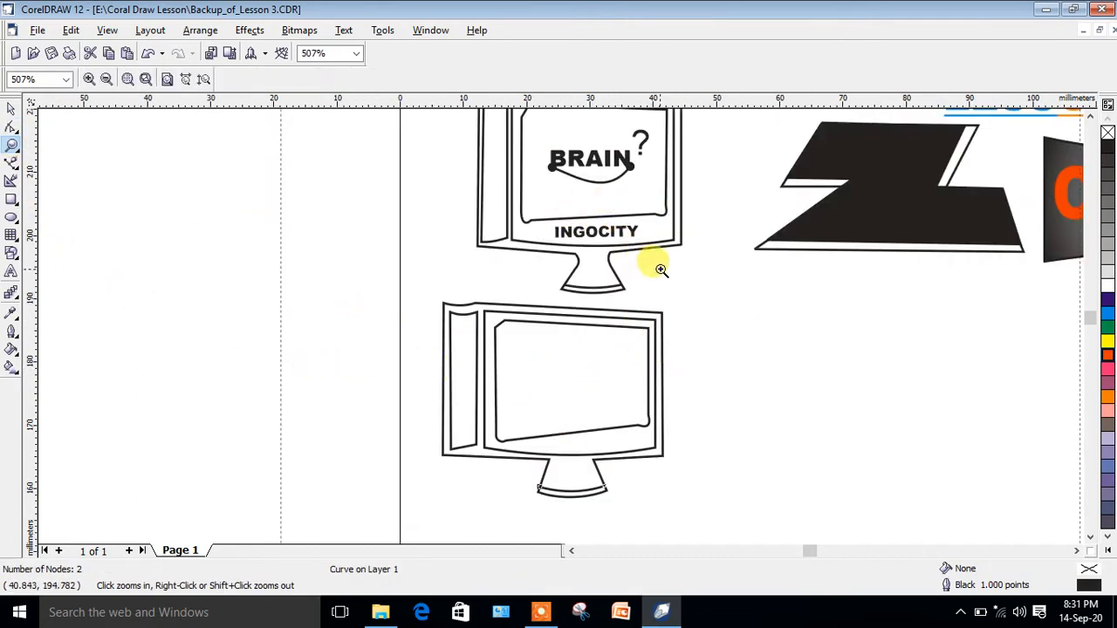
{"action": "left_click", "coordinate": [11, 274]}
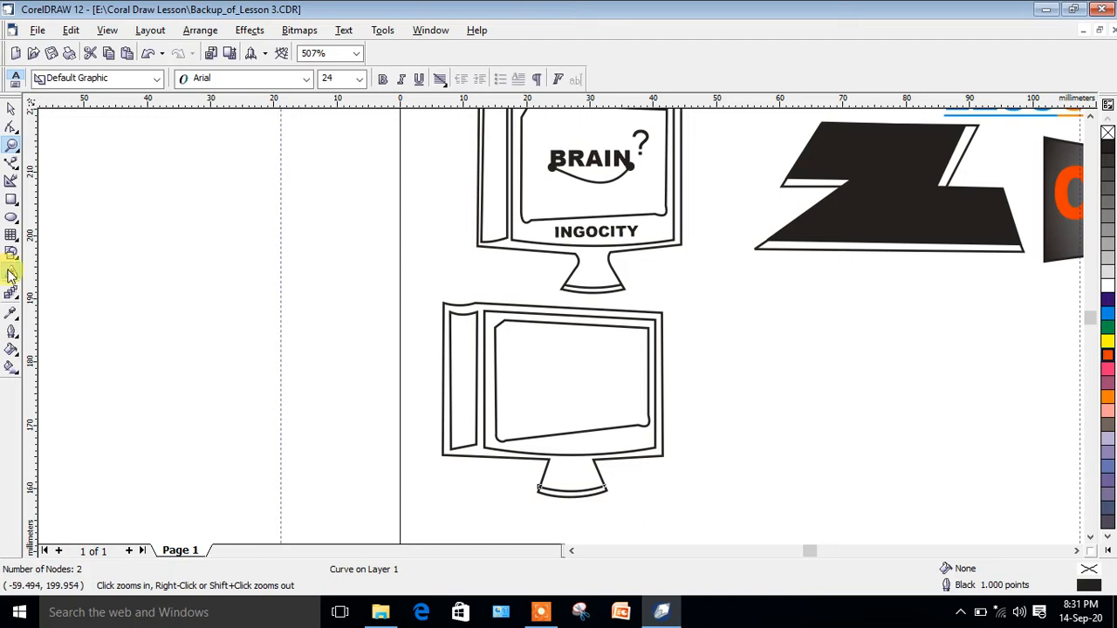
{"action": "left_click", "coordinate": [199, 321]}
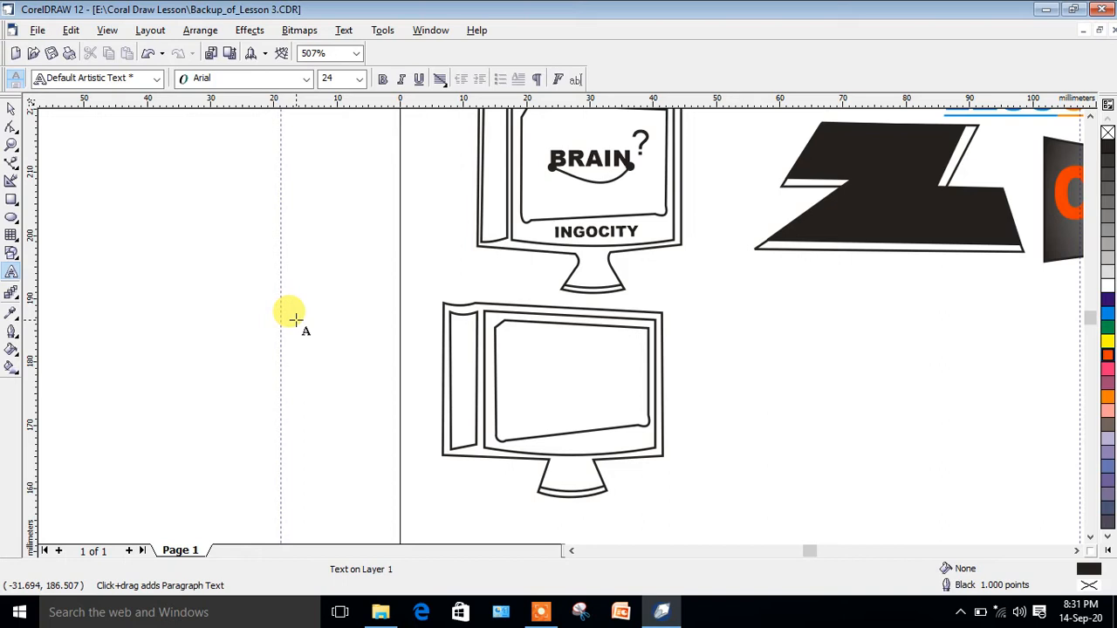
{"action": "type", "text": "B"}
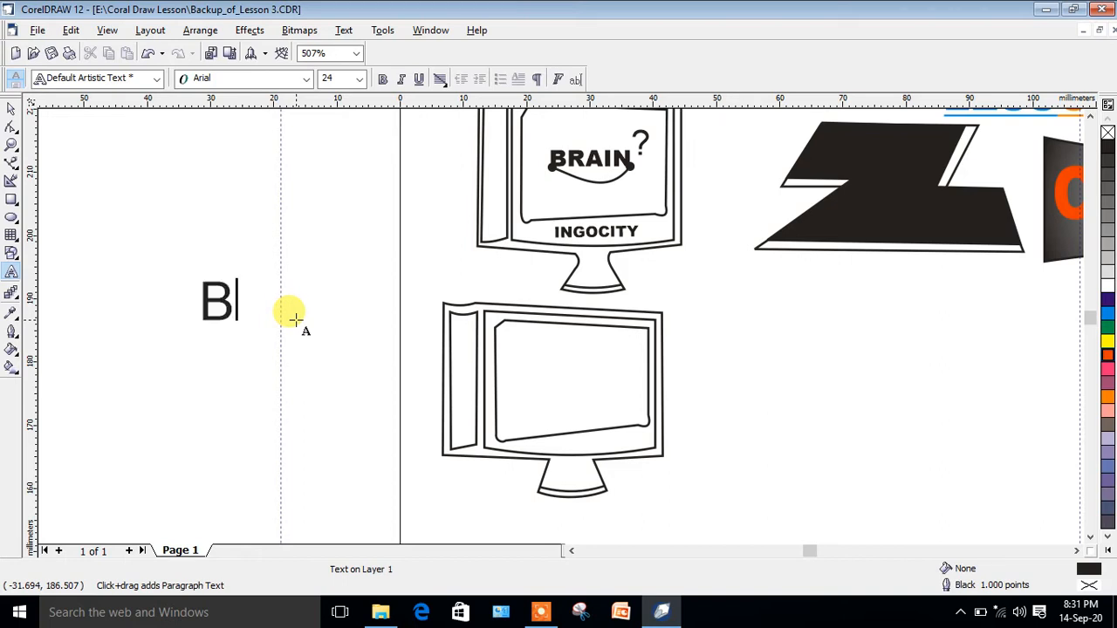
{"action": "type", "text": "RAI"}
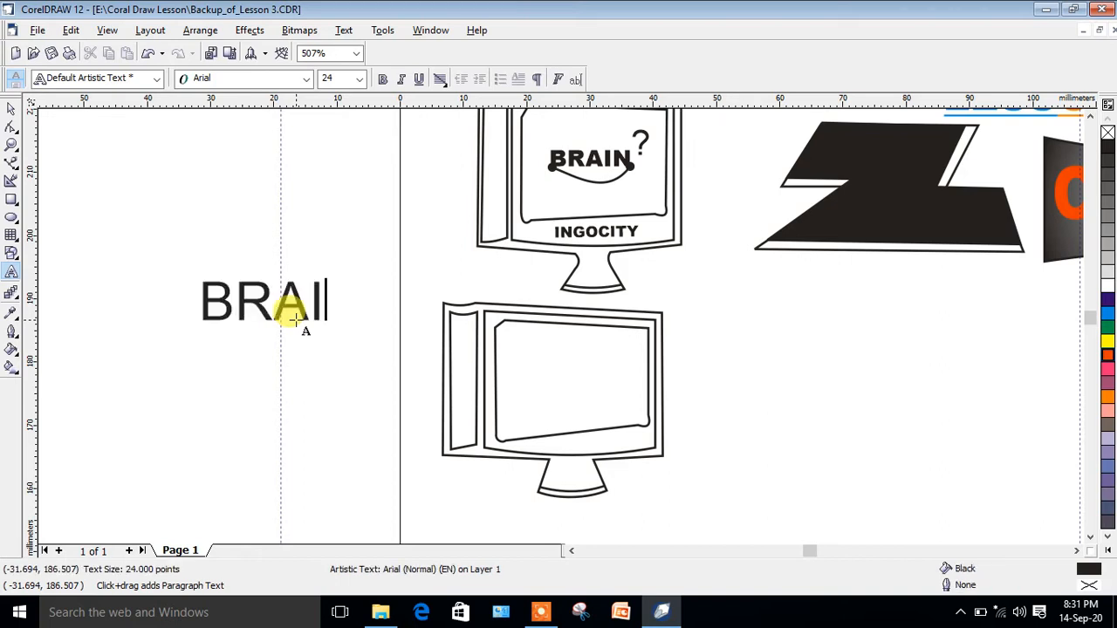
{"action": "type", "text": "N"}
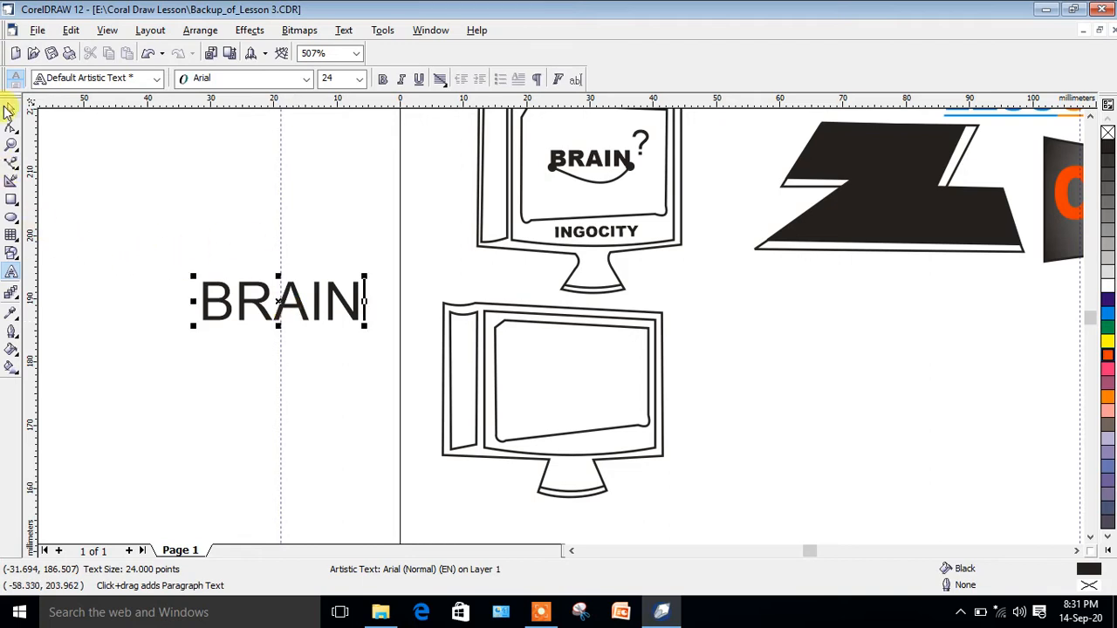
Step: Format BRAIN in Arial Black at about 12.7 pt, with one copy in the monitor's screen and another left of the page
{"action": "left_click", "coordinate": [12, 108]}
{"action": "left_click", "coordinate": [307, 79]}
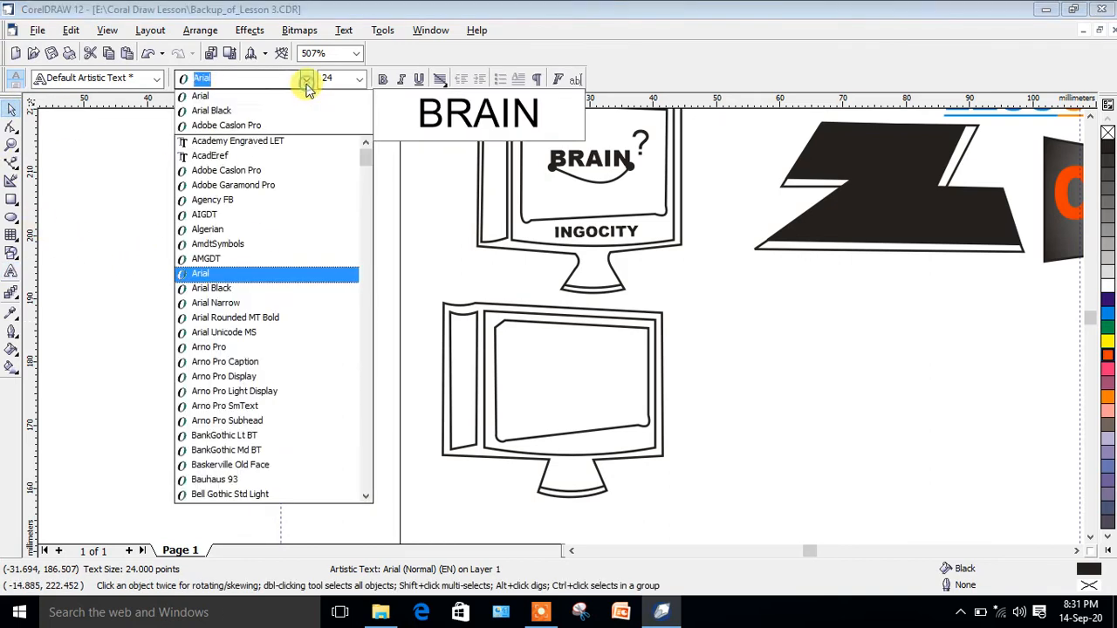
{"action": "left_click", "coordinate": [247, 113]}
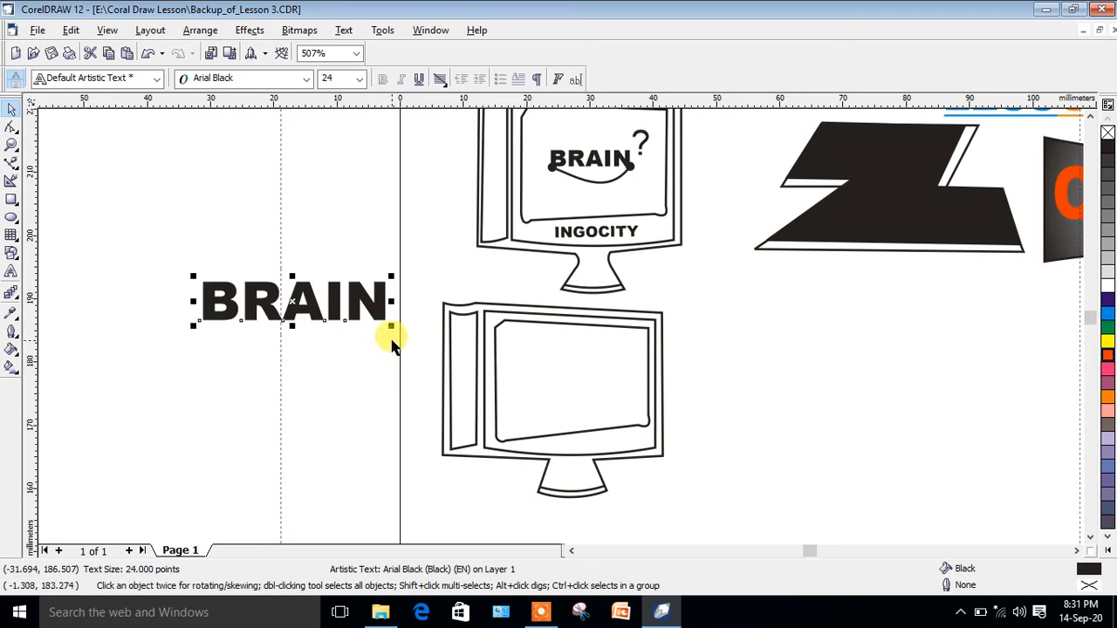
{"action": "left_click_drag", "start_coordinate": [389, 327], "coordinate": [260, 375]}
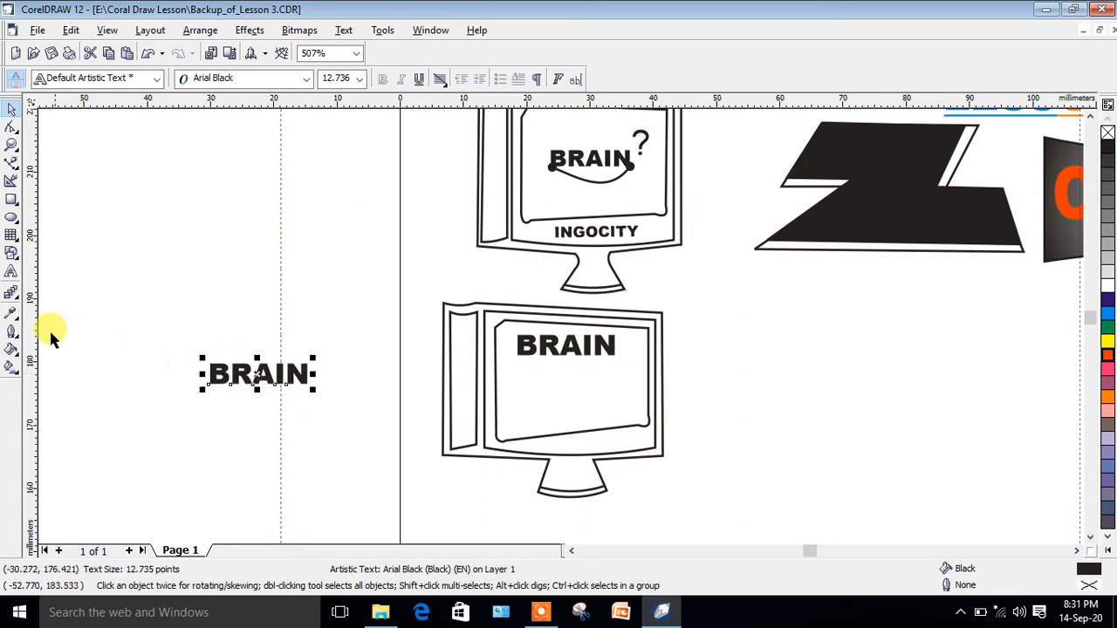
Step: Replace the wording of the BRAIN copy left of the page with "INFOCITY"
{"action": "left_click", "coordinate": [11, 272]}
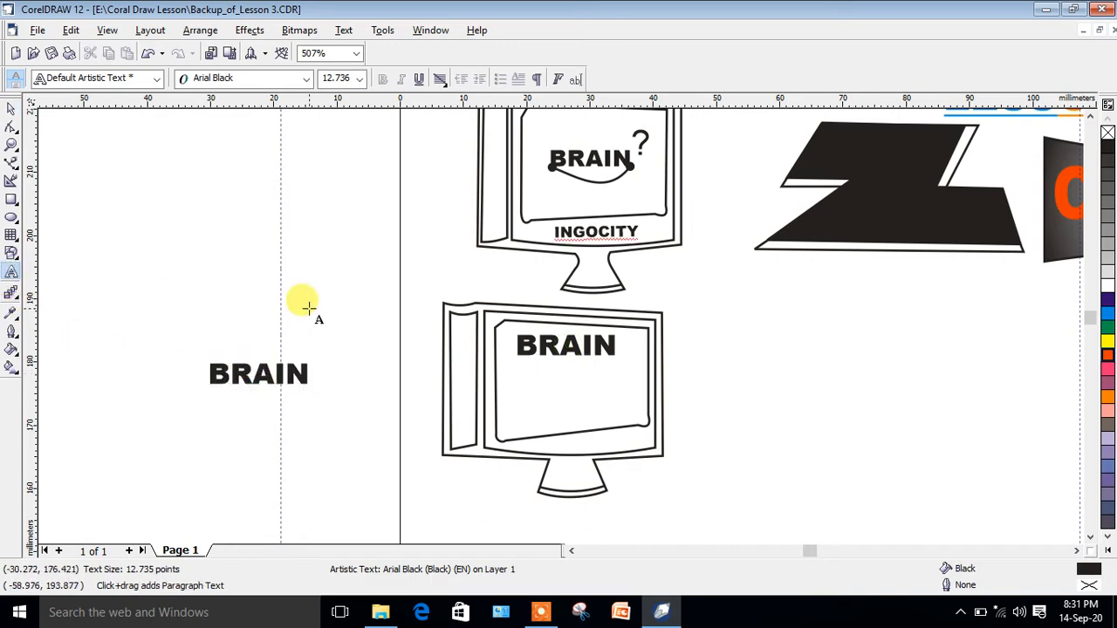
{"action": "key", "text": "BackSpace"}
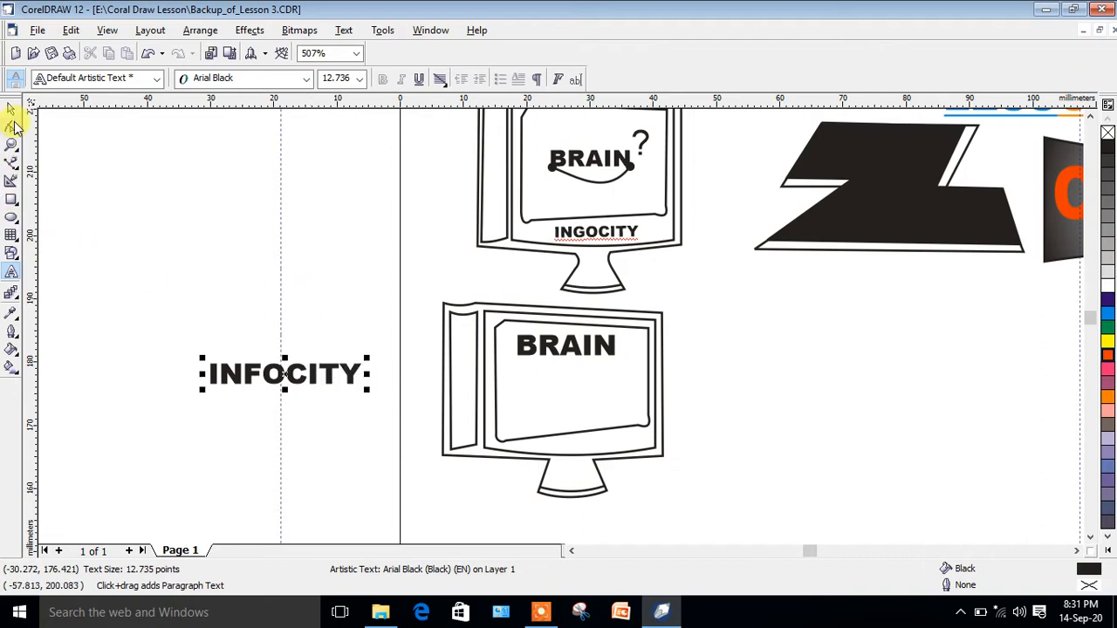
{"action": "left_click", "coordinate": [11, 110]}
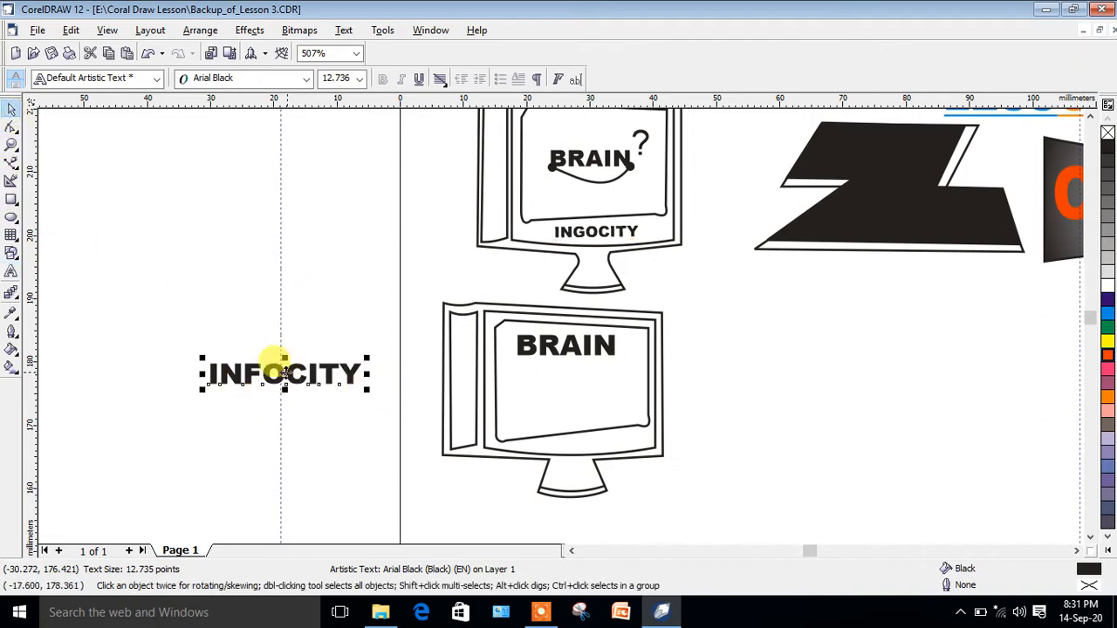
Step: Move INFOCITY onto the strip below the monitor's screen and scale it down to about 7.6 pt
{"action": "left_click_drag", "start_coordinate": [284, 373], "coordinate": [581, 439]}
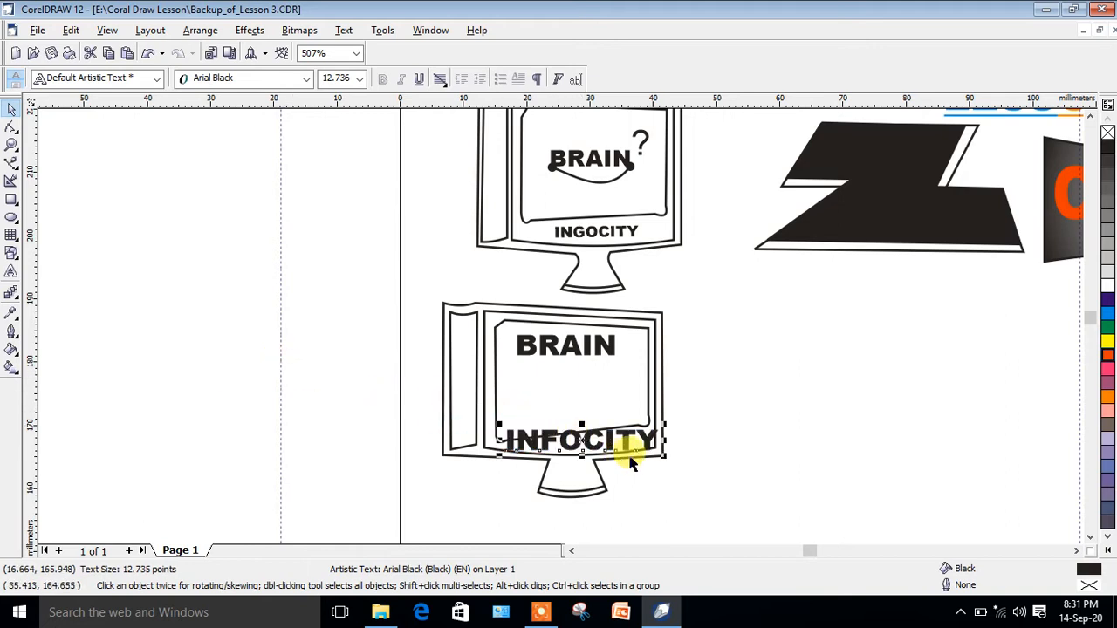
{"action": "left_click_drag", "start_coordinate": [660, 425], "coordinate": [635, 441]}
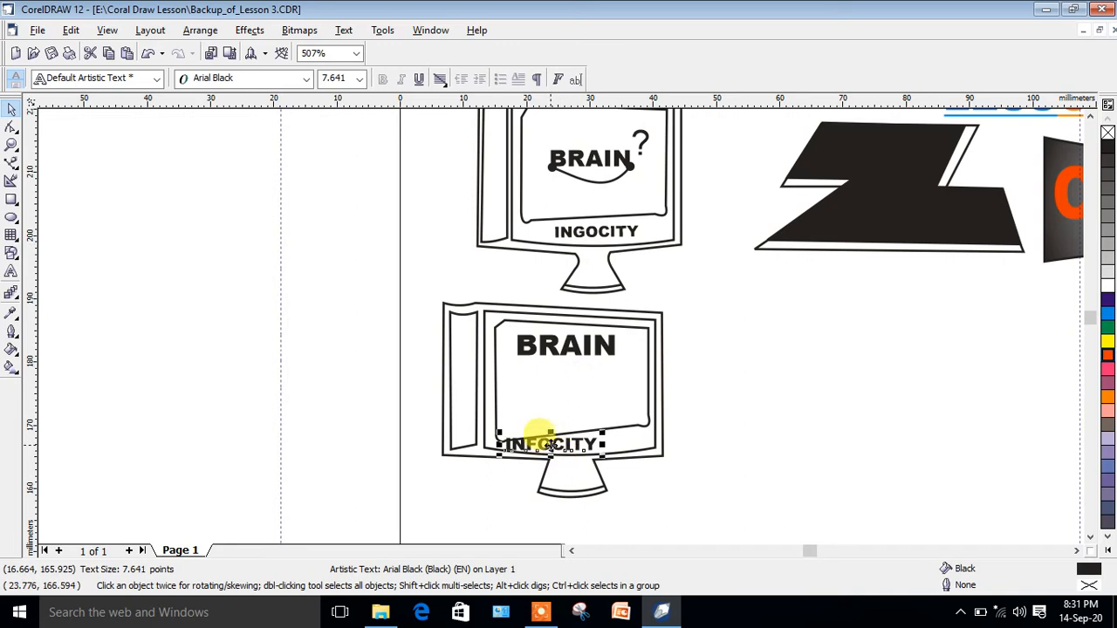
{"action": "left_click_drag", "start_coordinate": [550, 447], "coordinate": [589, 441]}
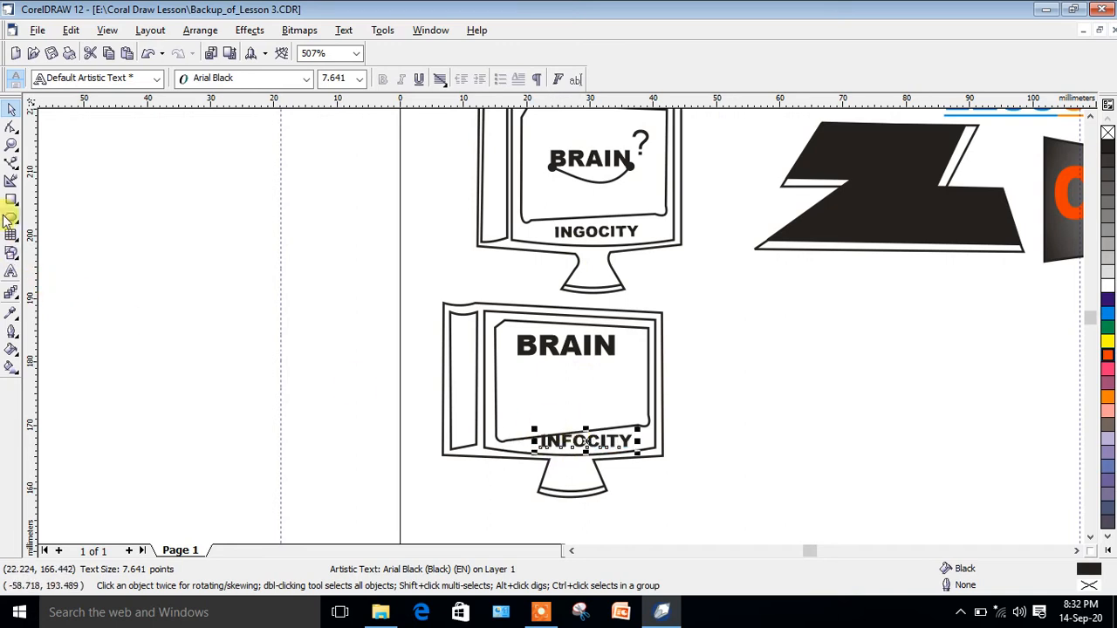
Step: Rotate INFOCITY slightly counterclockwise so it follows the slanted lower edge of the inner screen
{"action": "left_click", "coordinate": [12, 144]}
{"action": "left_click_drag", "start_coordinate": [404, 385], "coordinate": [720, 513]}
{"action": "left_click", "coordinate": [11, 109]}
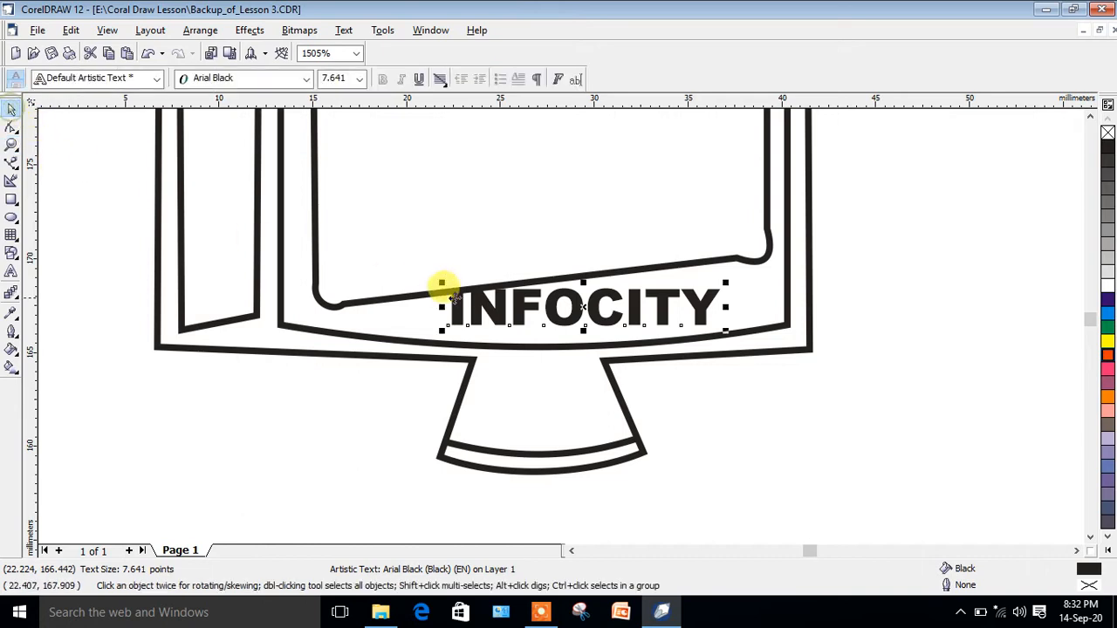
{"action": "left_click", "coordinate": [583, 305]}
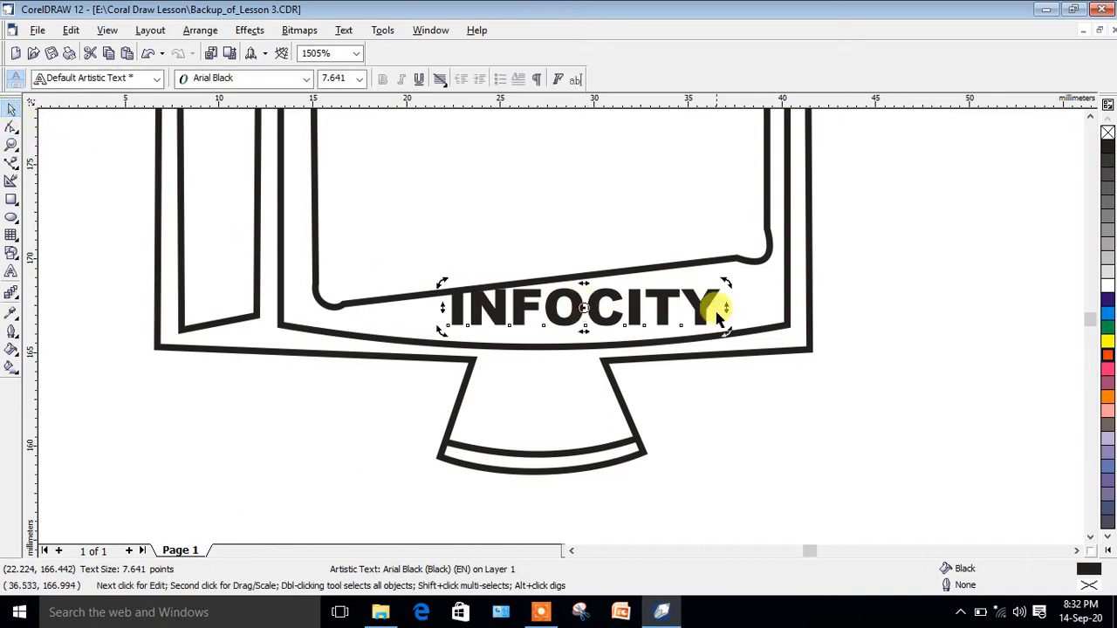
{"action": "mouse_move", "coordinate": [728, 283]}
{"action": "left_mouse_down"}
{"action": "mouse_move", "coordinate": [718, 257]}
{"action": "mouse_move", "coordinate": [720, 267]}
{"action": "left_mouse_up"}
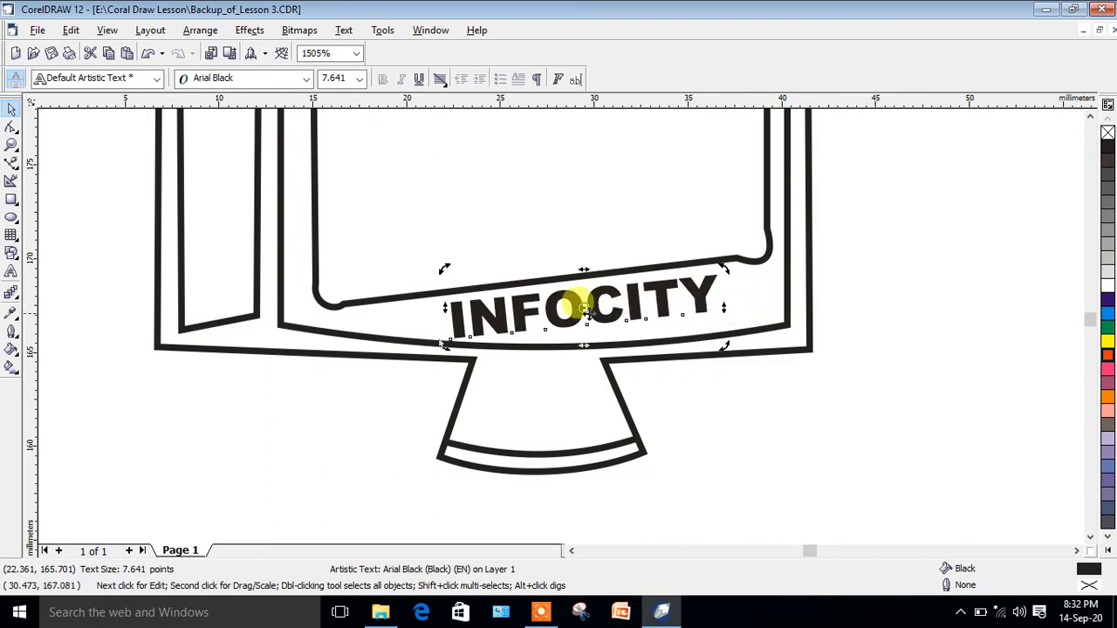
Step: Reduce INFOCITY's height to about 6.6 pt and narrow it from its left side to fit the strip
{"action": "left_click", "coordinate": [11, 108]}
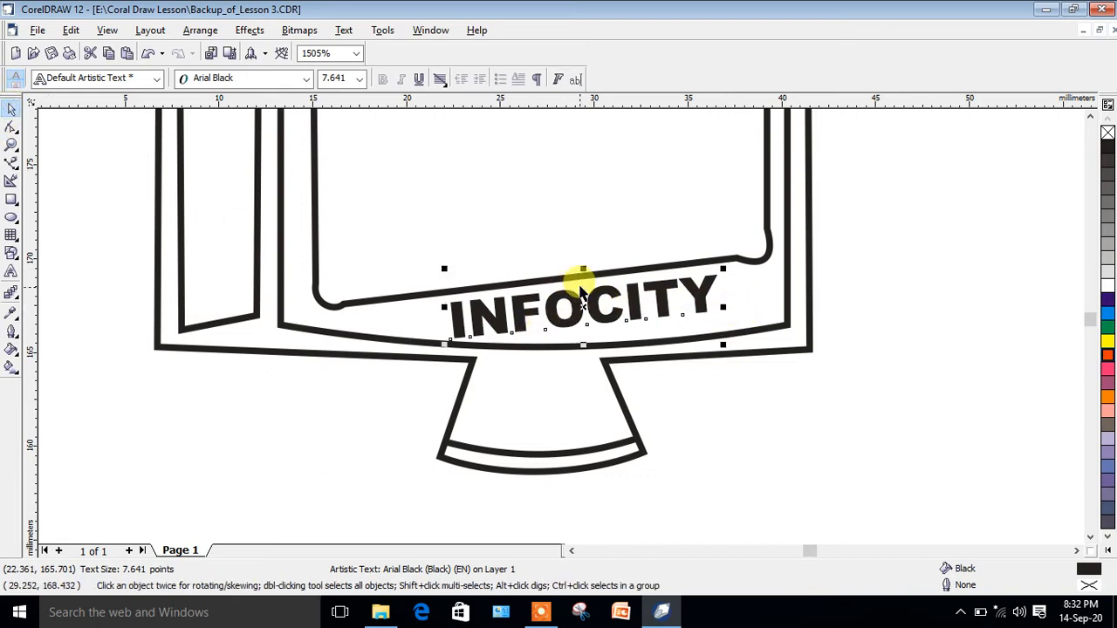
{"action": "left_click_drag", "start_coordinate": [584, 269], "coordinate": [583, 278]}
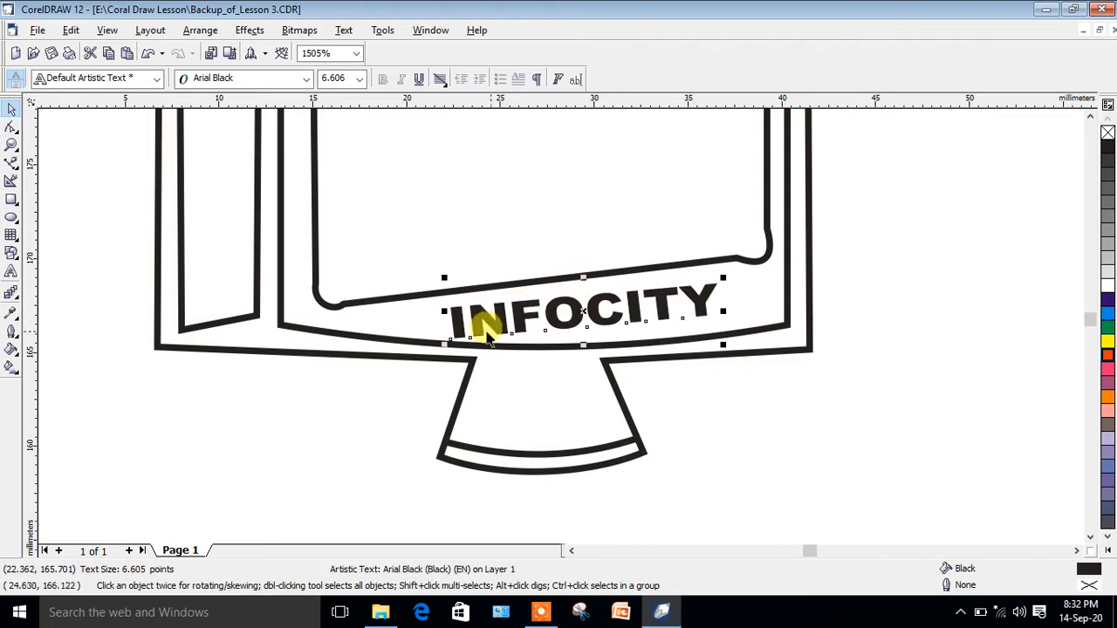
{"action": "left_click_drag", "start_coordinate": [443, 318], "coordinate": [464, 312]}
Step: Move the BRAIN text about 3.4 mm lower inside the new monitor's screen
{"action": "left_click", "coordinate": [12, 146]}
{"action": "right_click", "coordinate": [219, 214]}
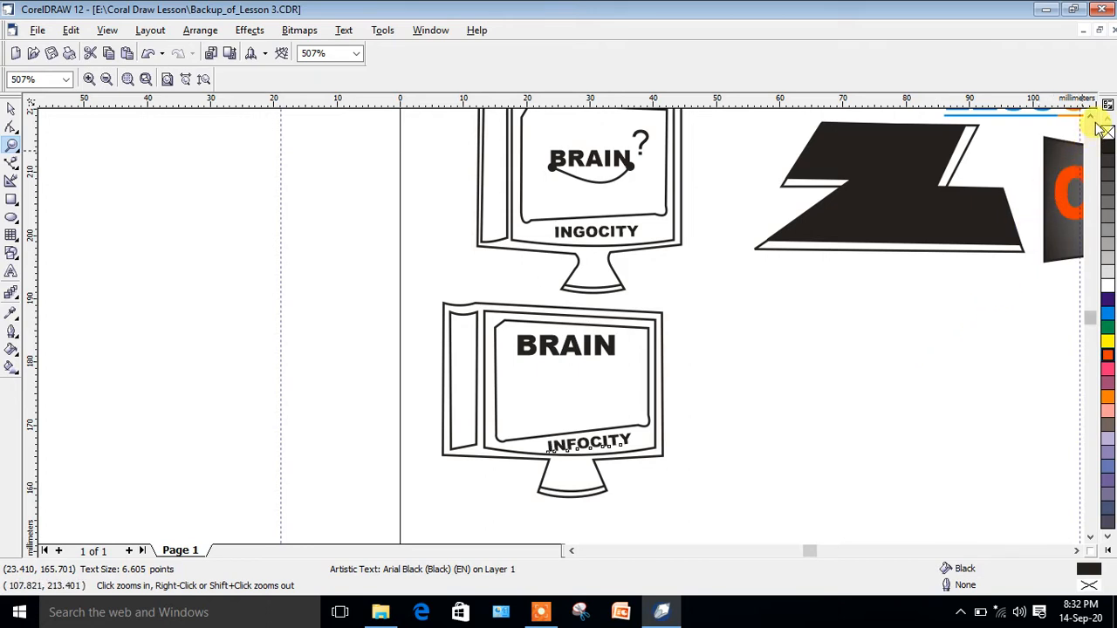
{"action": "left_click", "coordinate": [11, 111]}
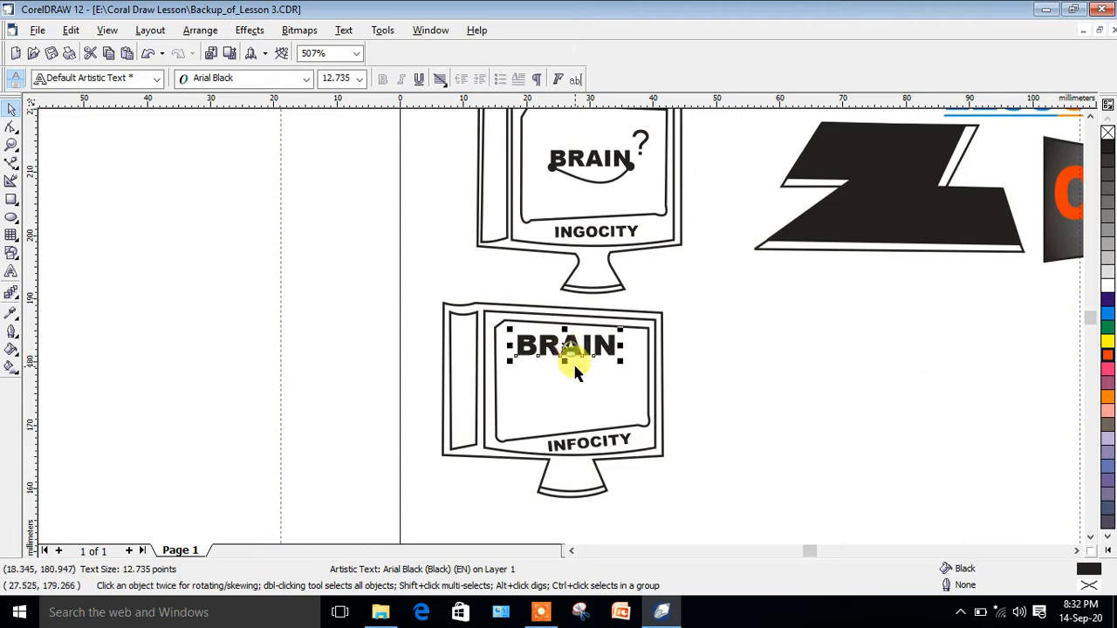
{"action": "mouse_move", "coordinate": [565, 343]}
{"action": "left_mouse_down"}
{"action": "mouse_move", "coordinate": [565, 377]}
{"action": "mouse_move", "coordinate": [569, 364]}
{"action": "left_mouse_up"}
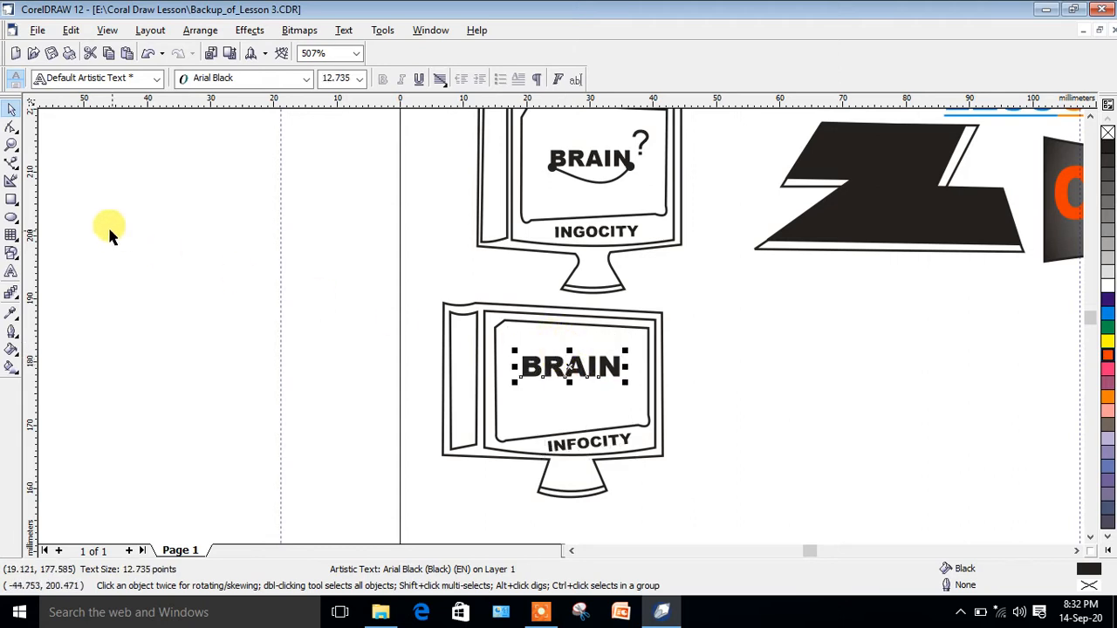
Step: Draw a horizontal Bezier line about 15 mm long along the underside of BRAIN in the new monitor
{"action": "left_click", "coordinate": [11, 164]}
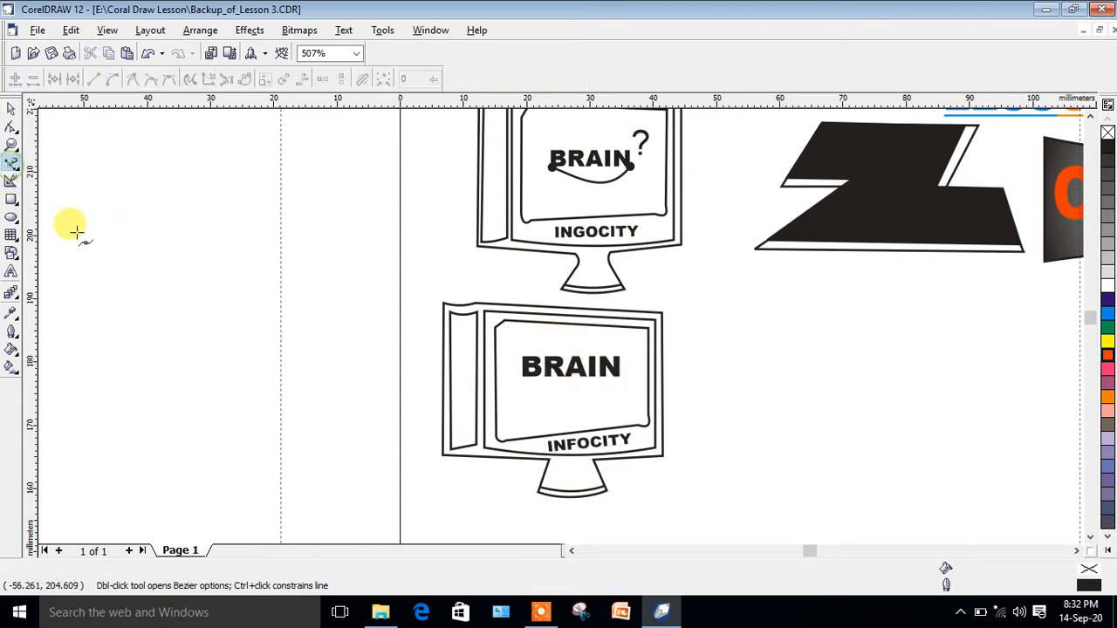
{"action": "left_click", "coordinate": [522, 375]}
{"action": "left_click", "coordinate": [621, 375]}
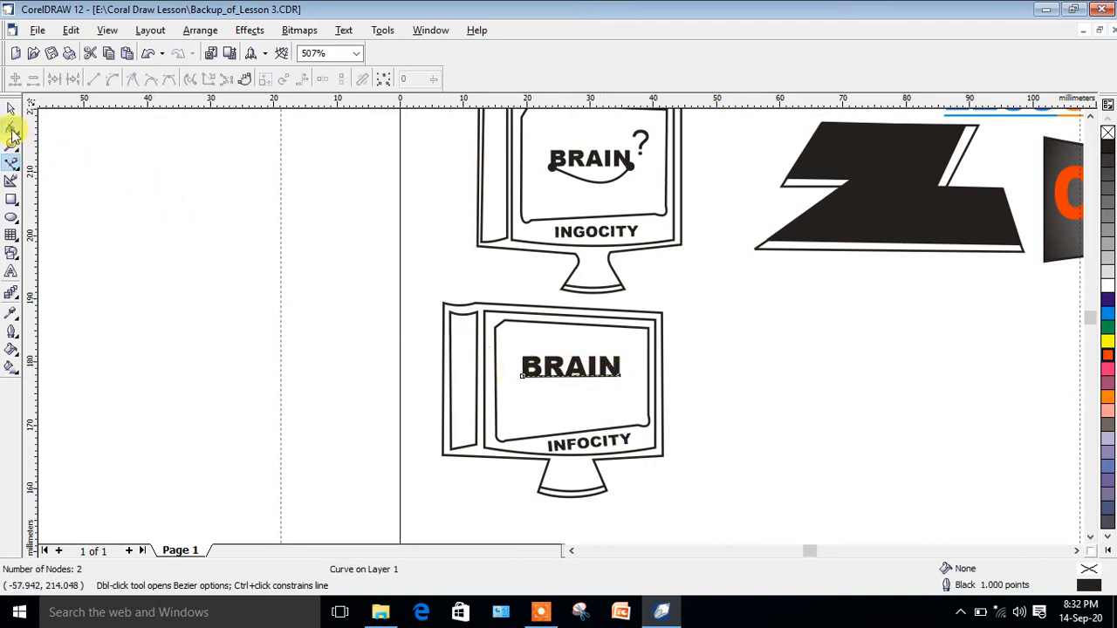
Step: Convert the line under BRAIN to a curve and bend it into an asymmetric smile about 3 mm deep, fuller toward the right
{"action": "left_click", "coordinate": [12, 129]}
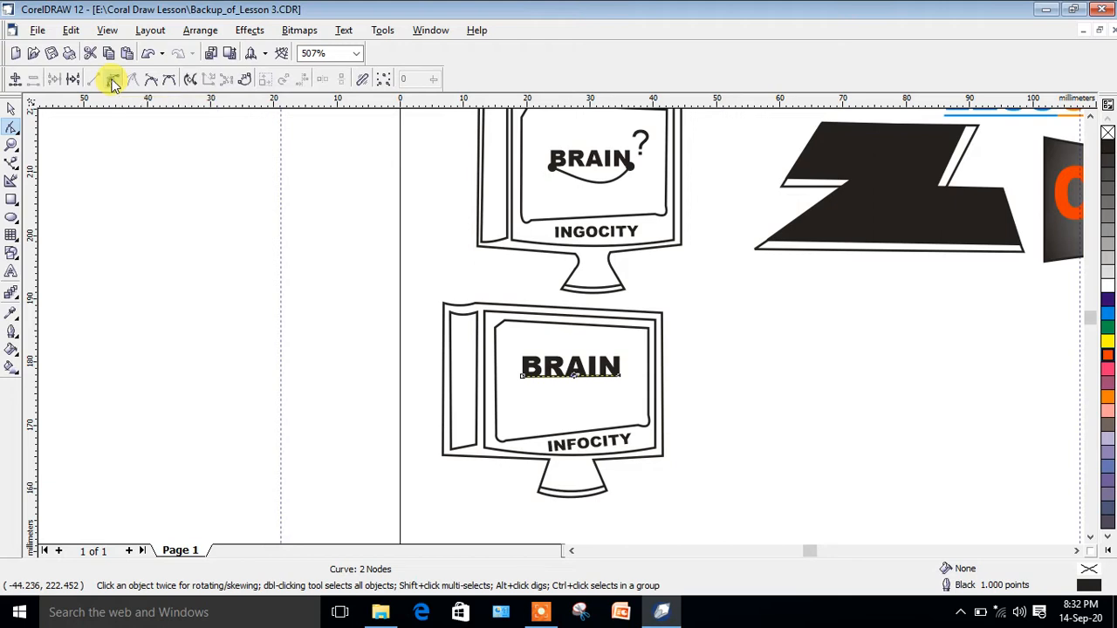
{"action": "left_click", "coordinate": [114, 80]}
{"action": "left_click_drag", "start_coordinate": [569, 381], "coordinate": [573, 389]}
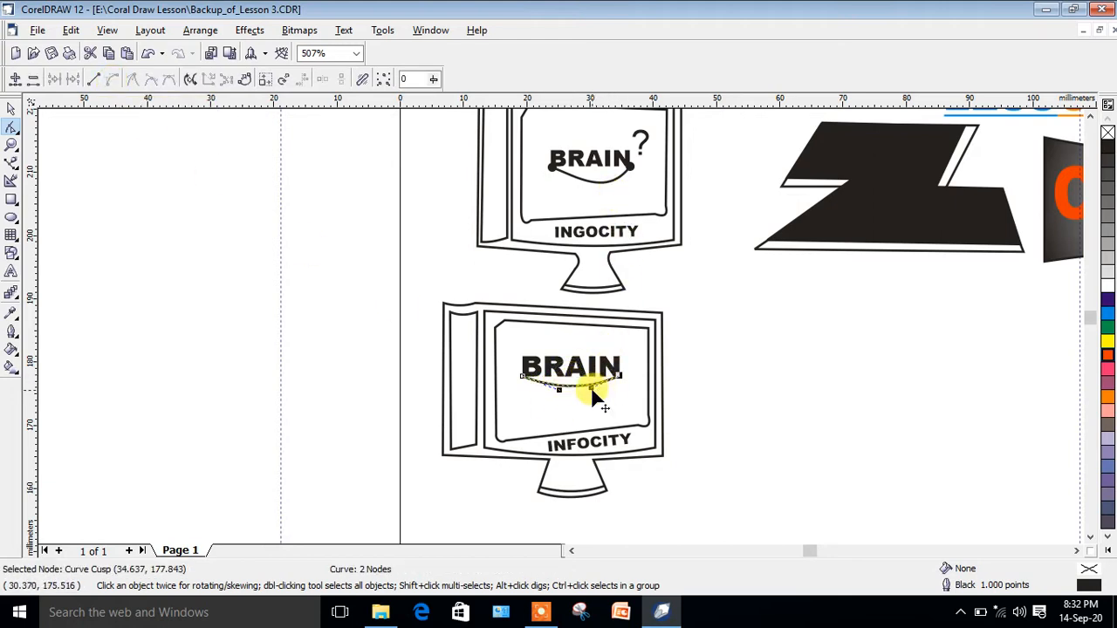
{"action": "left_click_drag", "start_coordinate": [595, 394], "coordinate": [624, 411]}
Step: Apply a filled-circle end arrowhead to the smile curve under BRAIN
{"action": "left_click", "coordinate": [10, 114]}
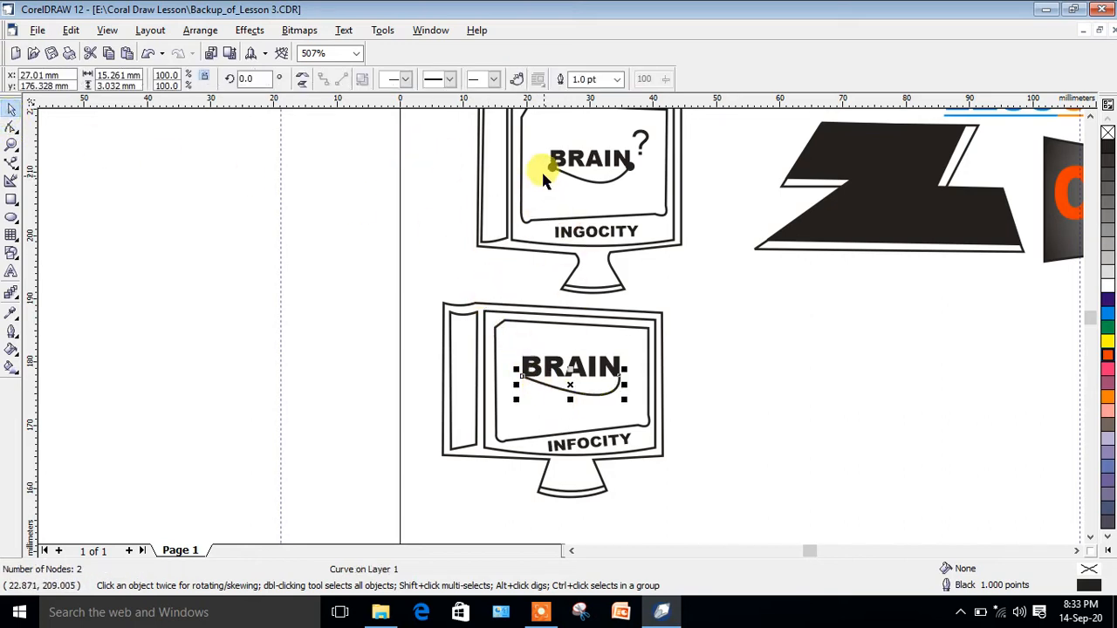
{"action": "left_click", "coordinate": [494, 80]}
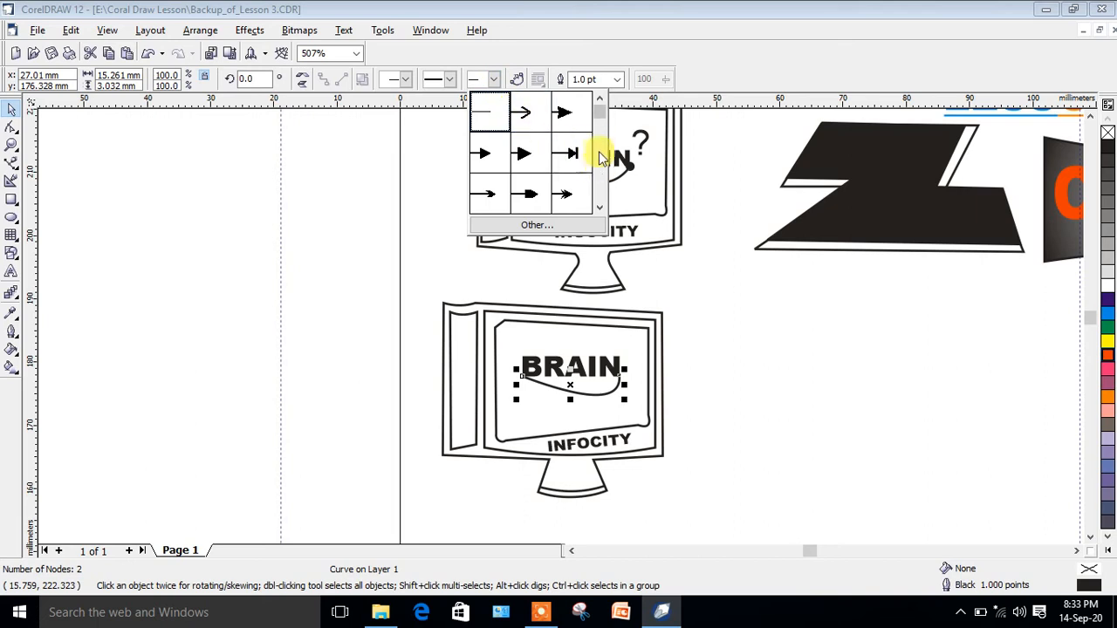
{"action": "left_click_drag", "start_coordinate": [597, 116], "coordinate": [602, 164]}
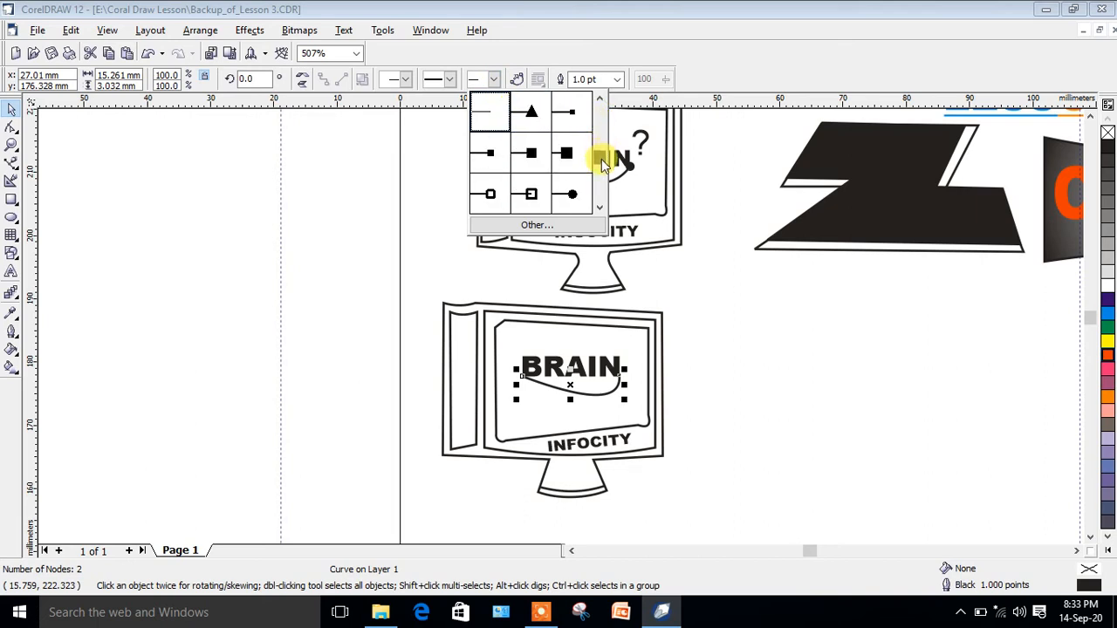
{"action": "left_click", "coordinate": [573, 192]}
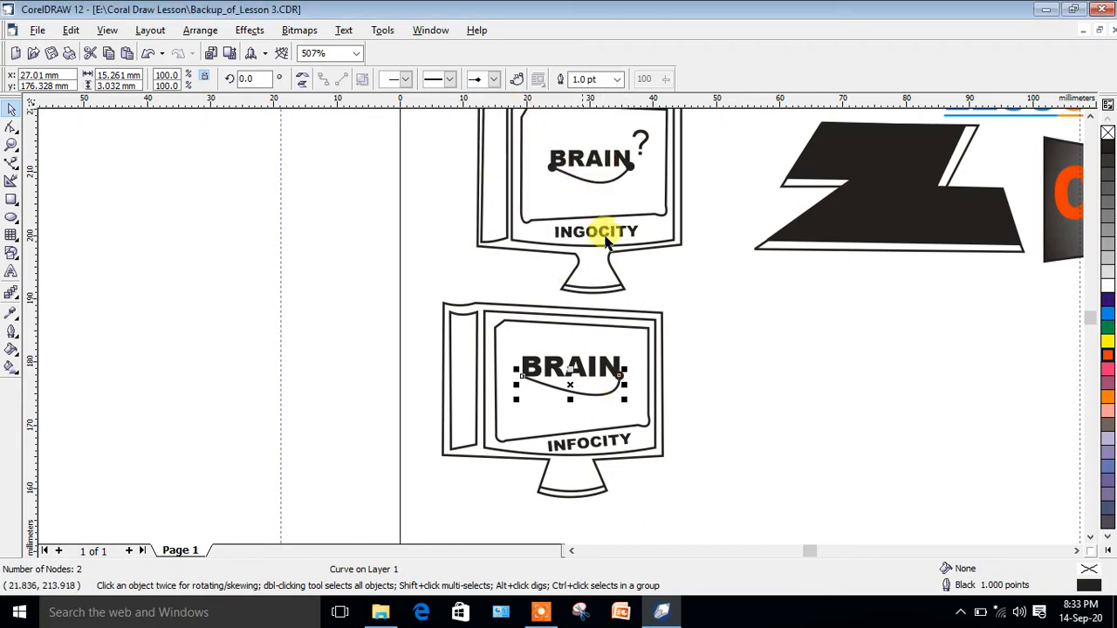
Step: Apply a filled-circle start arrowhead to the smile curve under BRAIN in the new monitor
{"action": "left_click", "coordinate": [404, 80]}
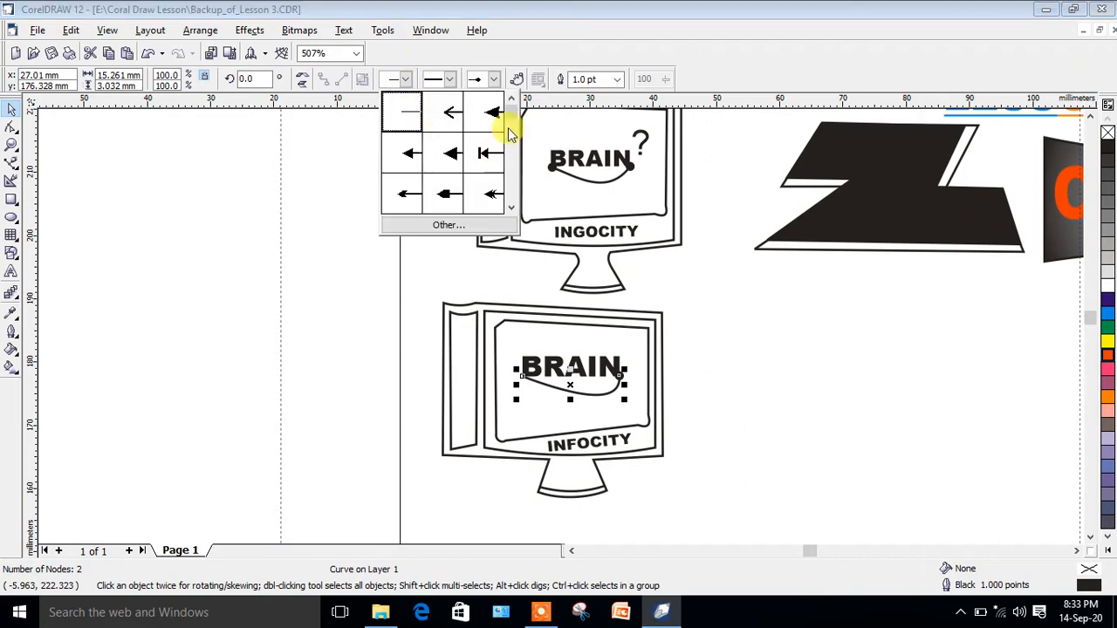
{"action": "left_click_drag", "start_coordinate": [509, 114], "coordinate": [511, 162]}
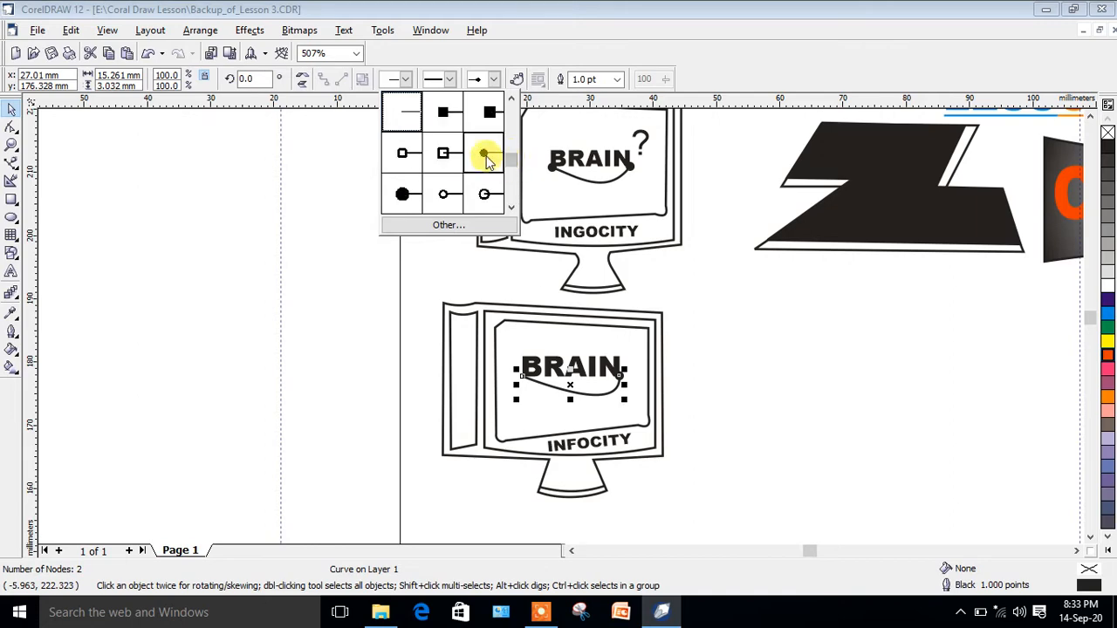
{"action": "left_click", "coordinate": [486, 157]}
Step: Create a "?" as 24 pt Arial artistic text and place it at the upper right of BRAIN in the new monitor
{"action": "left_click", "coordinate": [11, 144]}
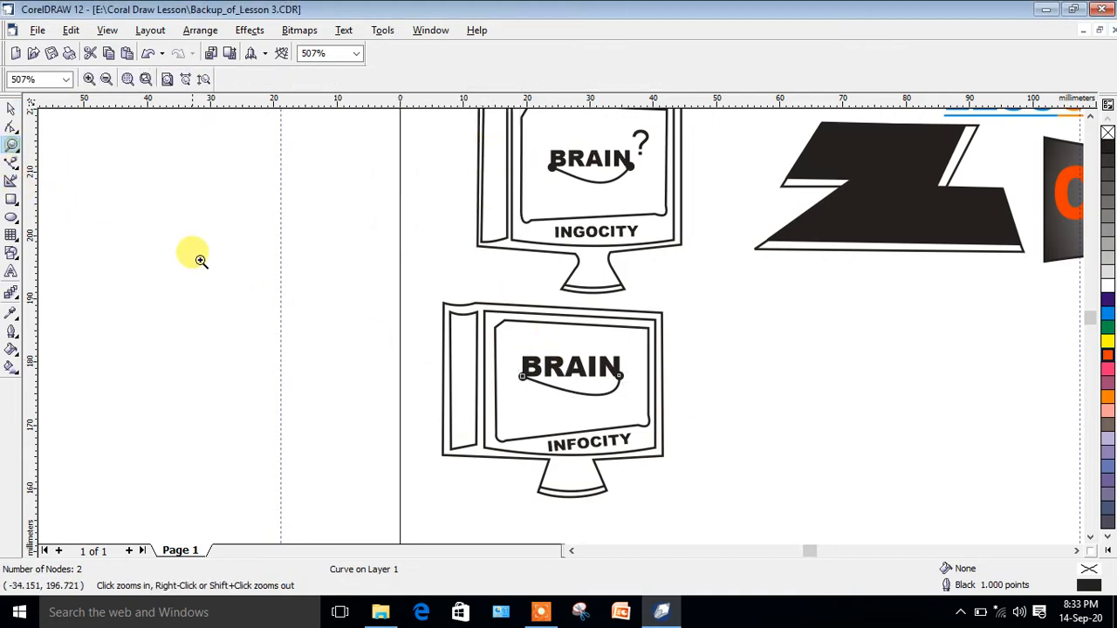
{"action": "right_click", "coordinate": [201, 257]}
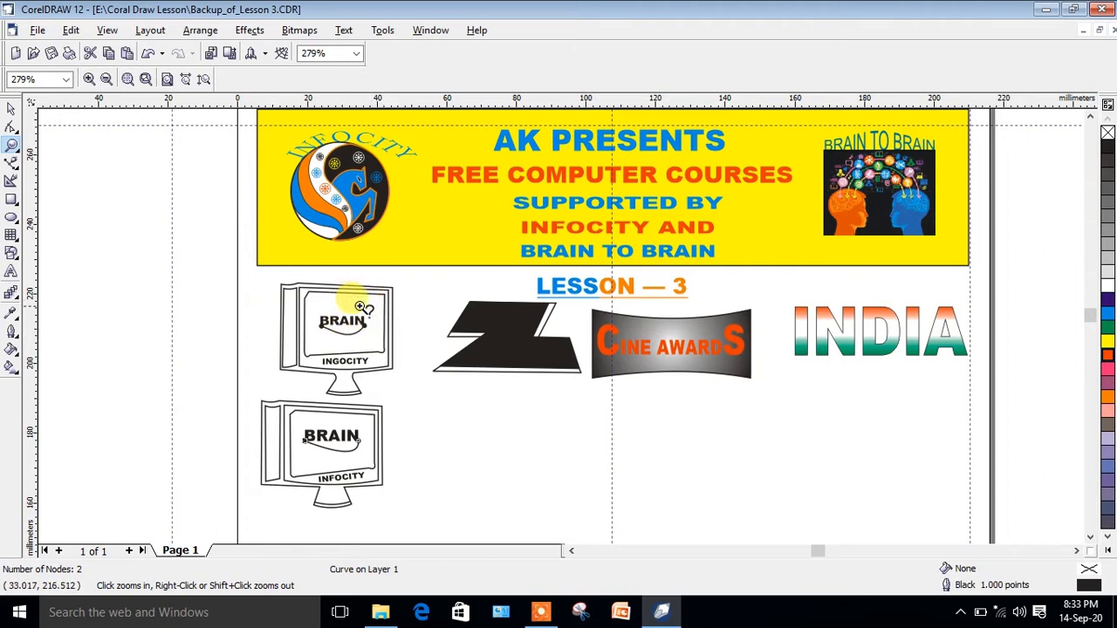
{"action": "left_click", "coordinate": [12, 274]}
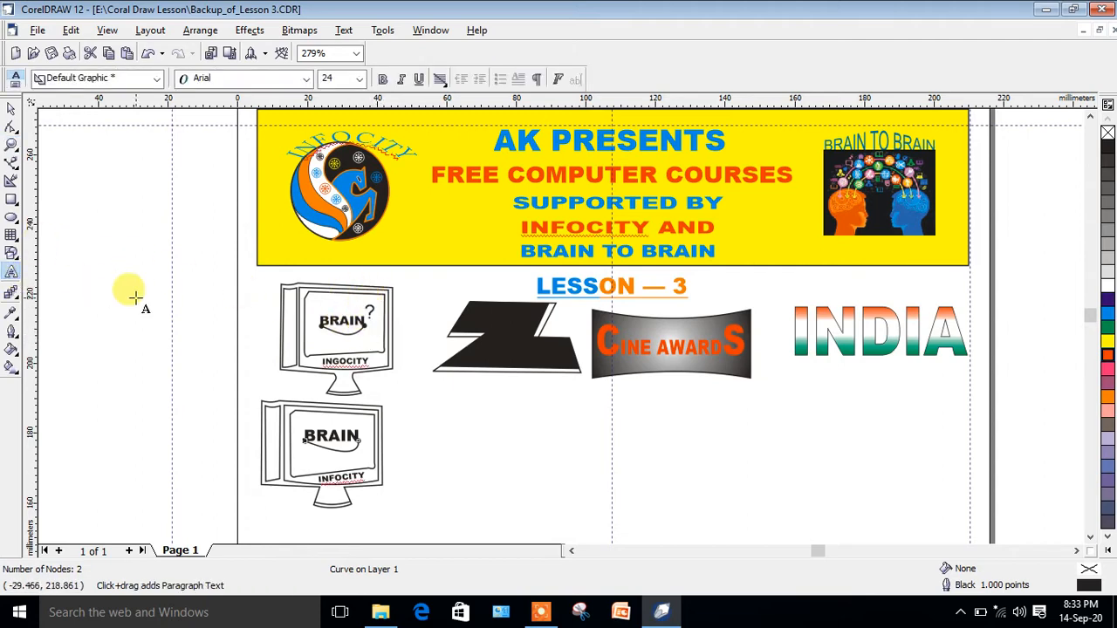
{"action": "left_click", "coordinate": [137, 297]}
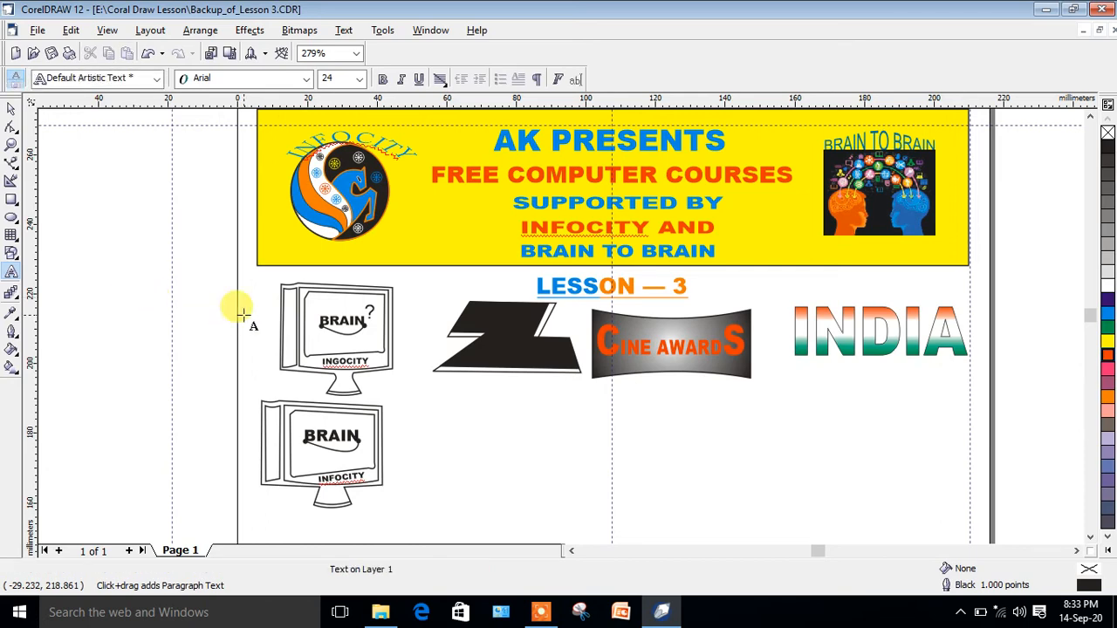
{"action": "type", "text": "?"}
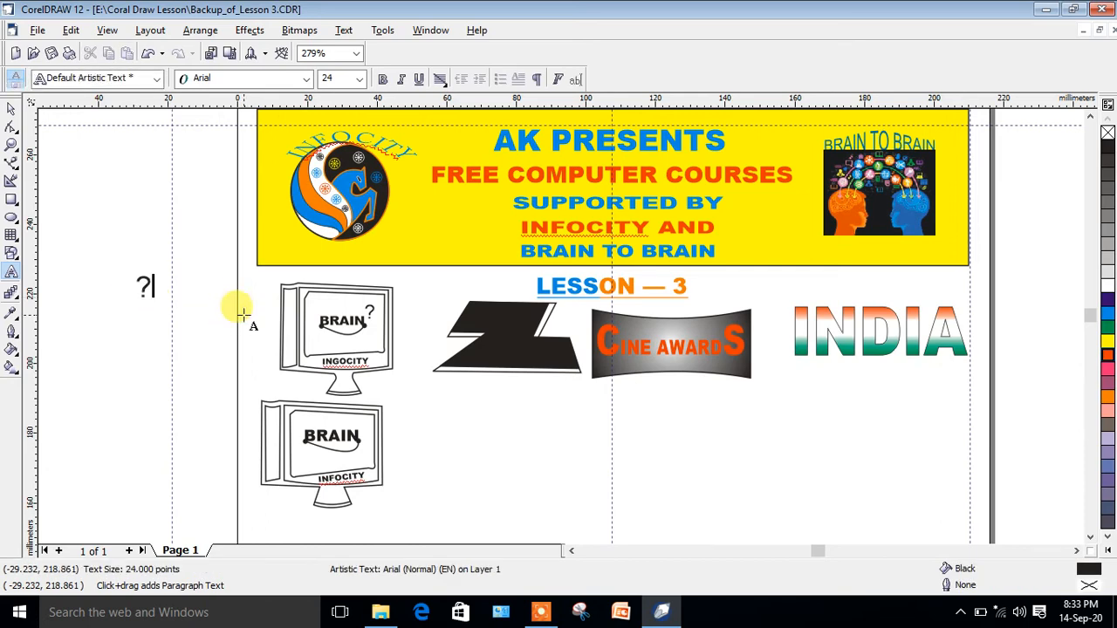
{"action": "left_click", "coordinate": [13, 108]}
{"action": "left_click", "coordinate": [134, 277]}
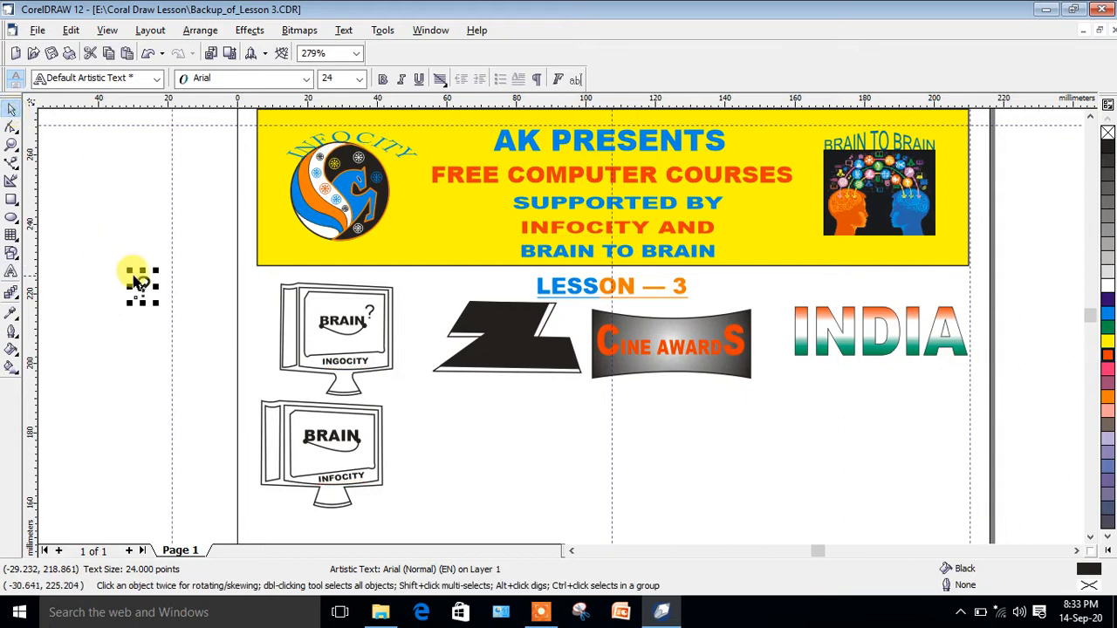
{"action": "left_click_drag", "start_coordinate": [143, 288], "coordinate": [363, 427]}
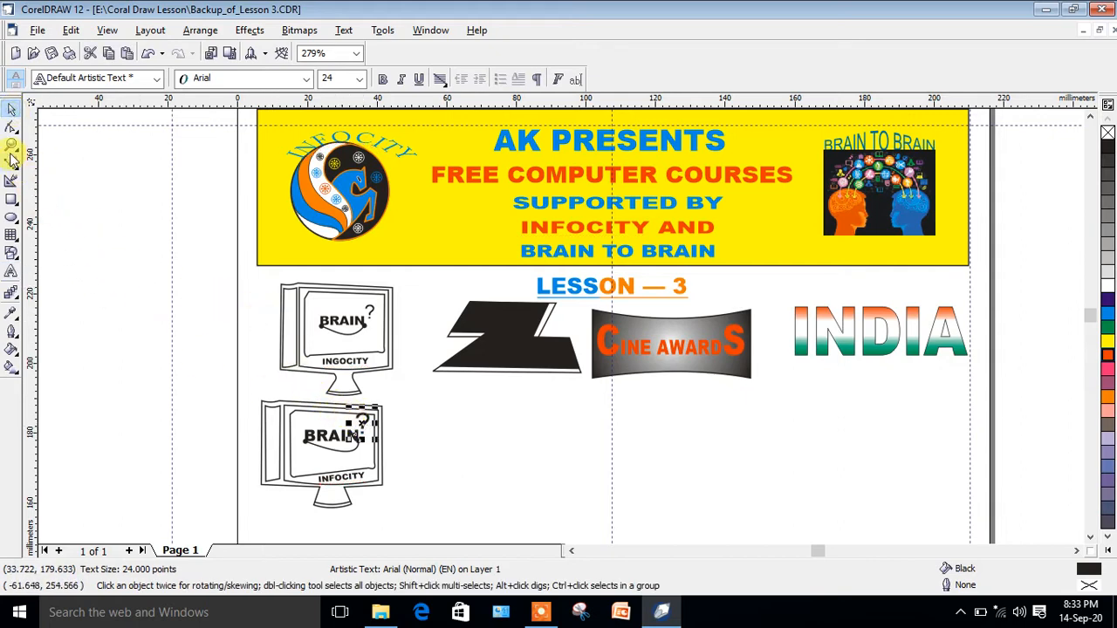
Step: Scale the question mark down from its upper-right corner so it fits inside the new monitor's screen beside BRAIN
{"action": "left_click", "coordinate": [11, 146]}
{"action": "left_click_drag", "start_coordinate": [232, 361], "coordinate": [448, 517]}
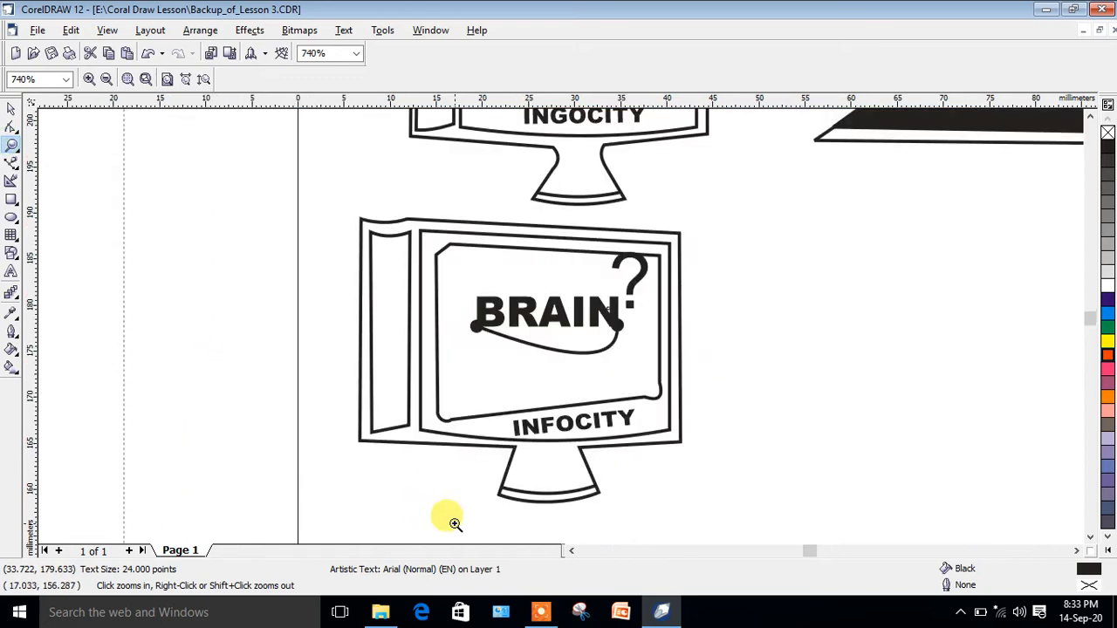
{"action": "left_click", "coordinate": [12, 108]}
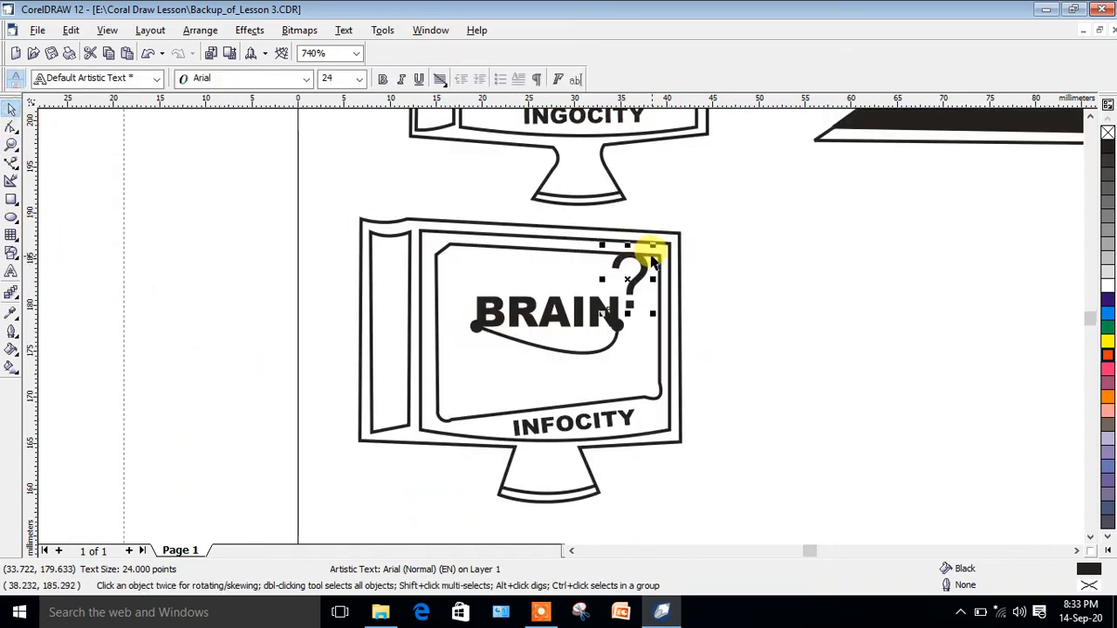
{"action": "left_click_drag", "start_coordinate": [651, 246], "coordinate": [623, 281]}
{"action": "left_click", "coordinate": [748, 341]}
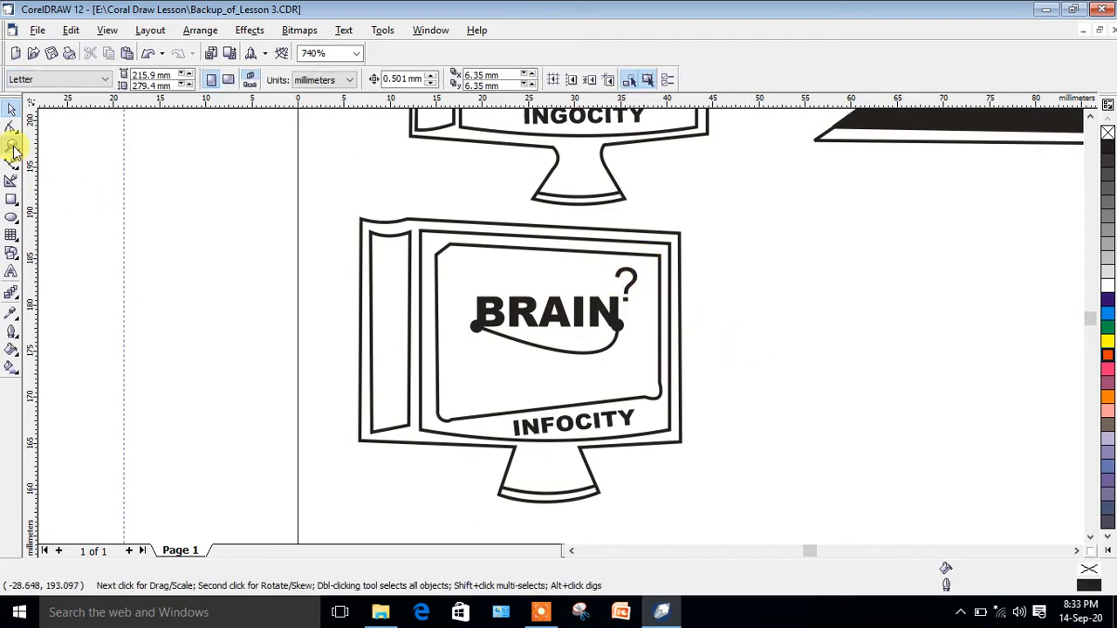
Step: Draw a closed eight-node Z-shaped outline below the black Z logo with the Bezier tool
{"action": "left_click", "coordinate": [12, 145]}
{"action": "right_click", "coordinate": [180, 237]}
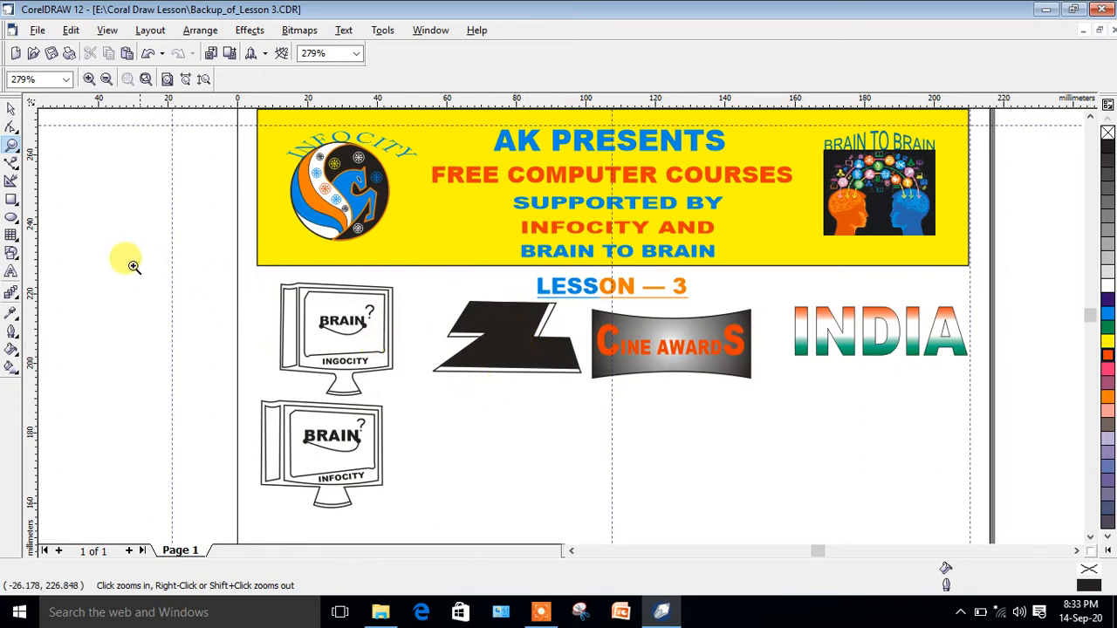
{"action": "left_click", "coordinate": [1091, 538]}
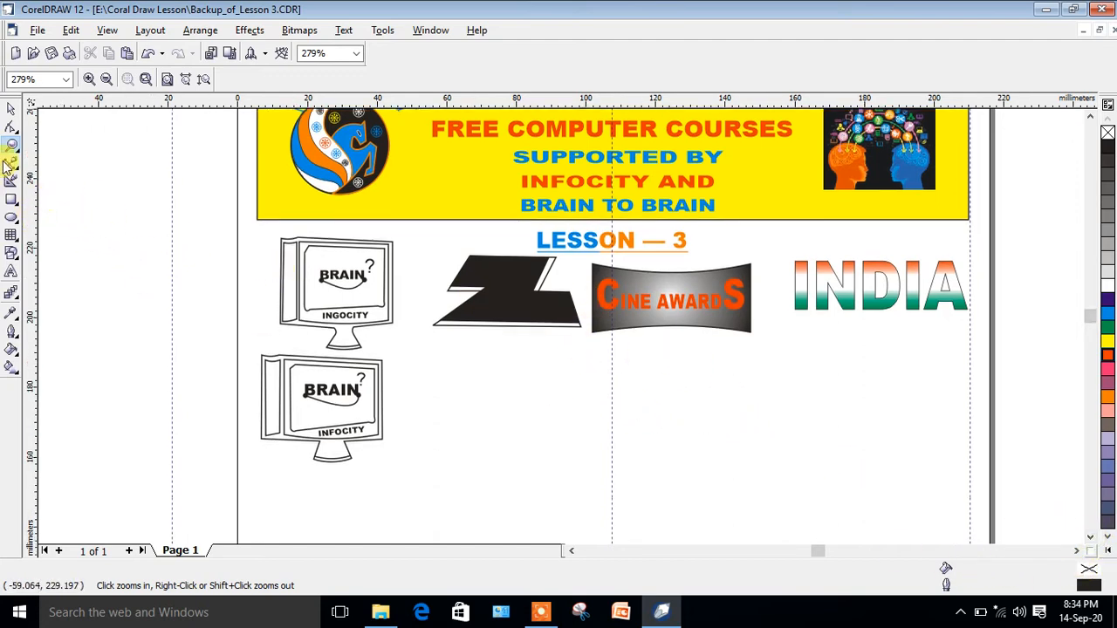
{"action": "left_click", "coordinate": [12, 164]}
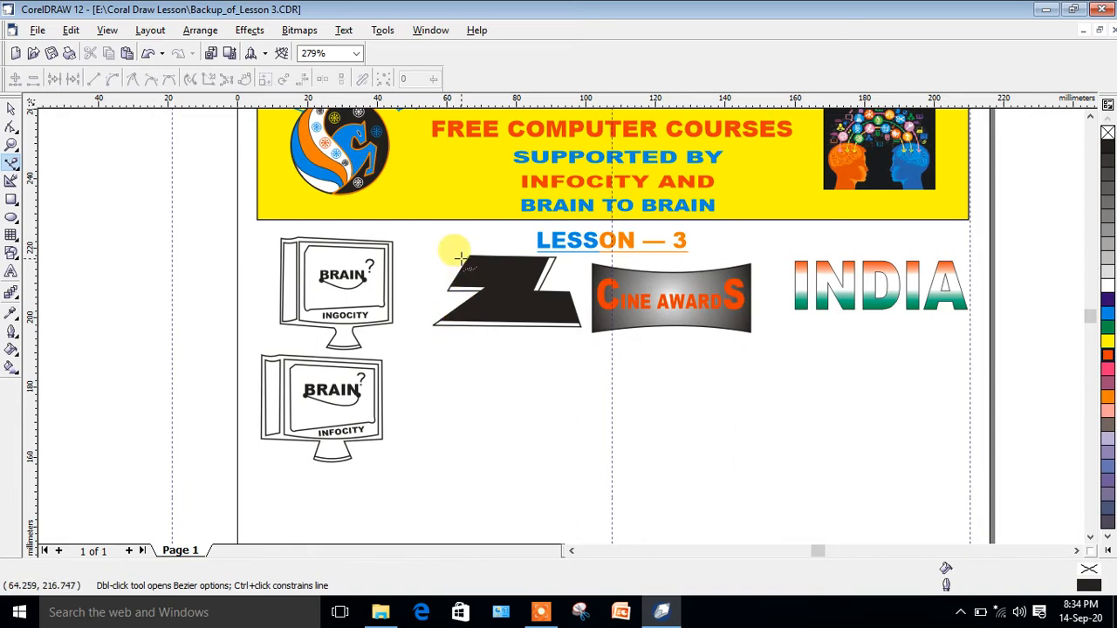
{"action": "left_click", "coordinate": [461, 365]}
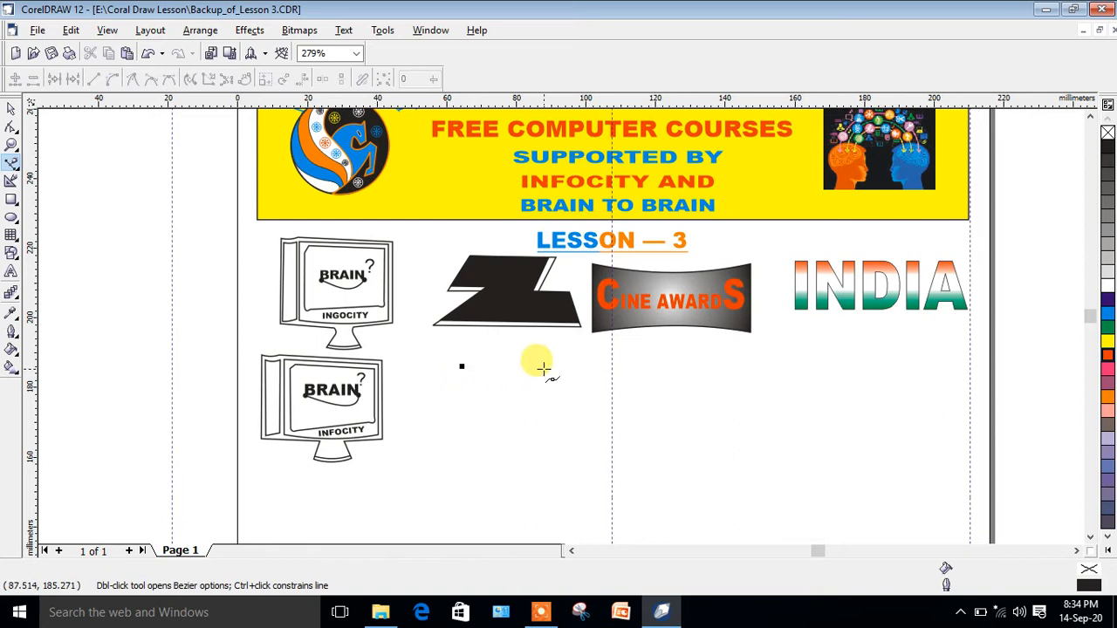
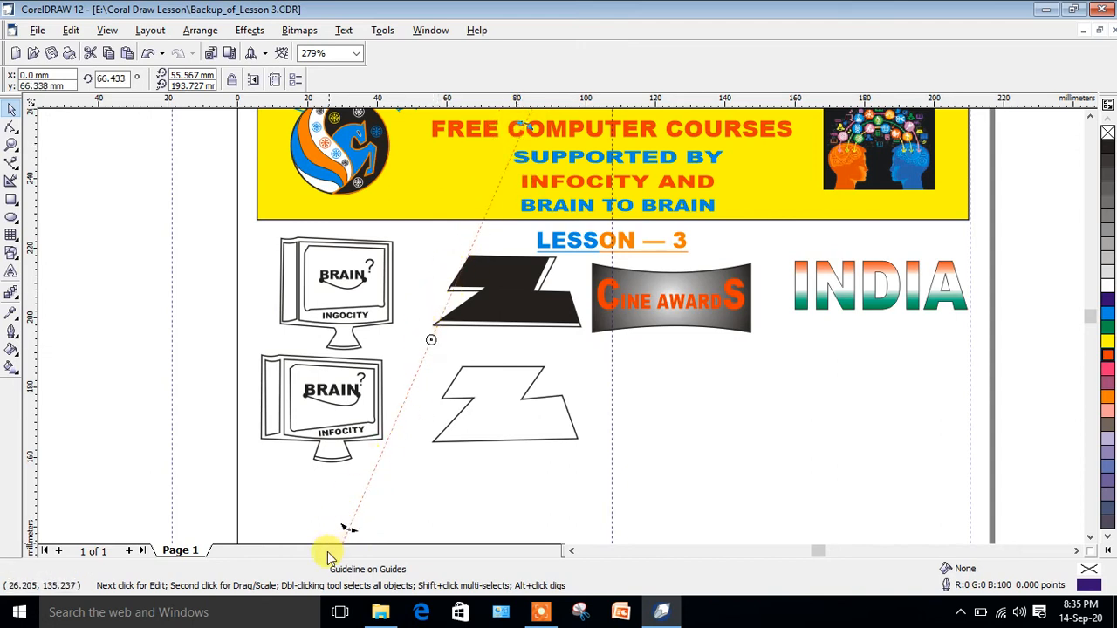
Step: Rotate the slanted guideline to about 64.7° and shift it to run along the left side of the new Z outline
{"action": "left_click_drag", "start_coordinate": [347, 531], "coordinate": [336, 526]}
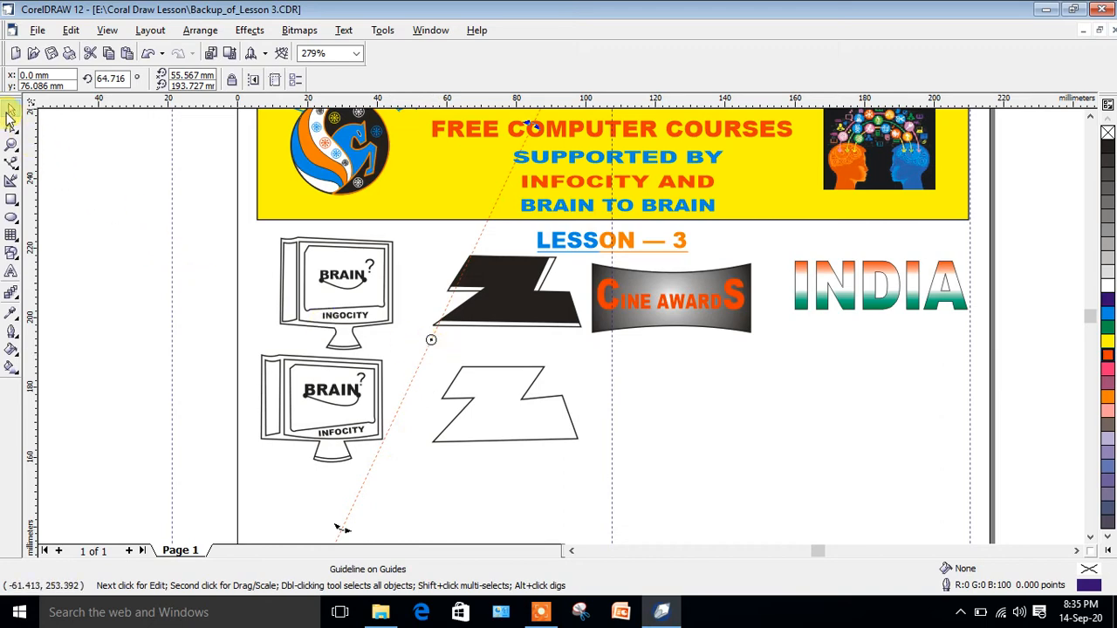
{"action": "left_click", "coordinate": [9, 111]}
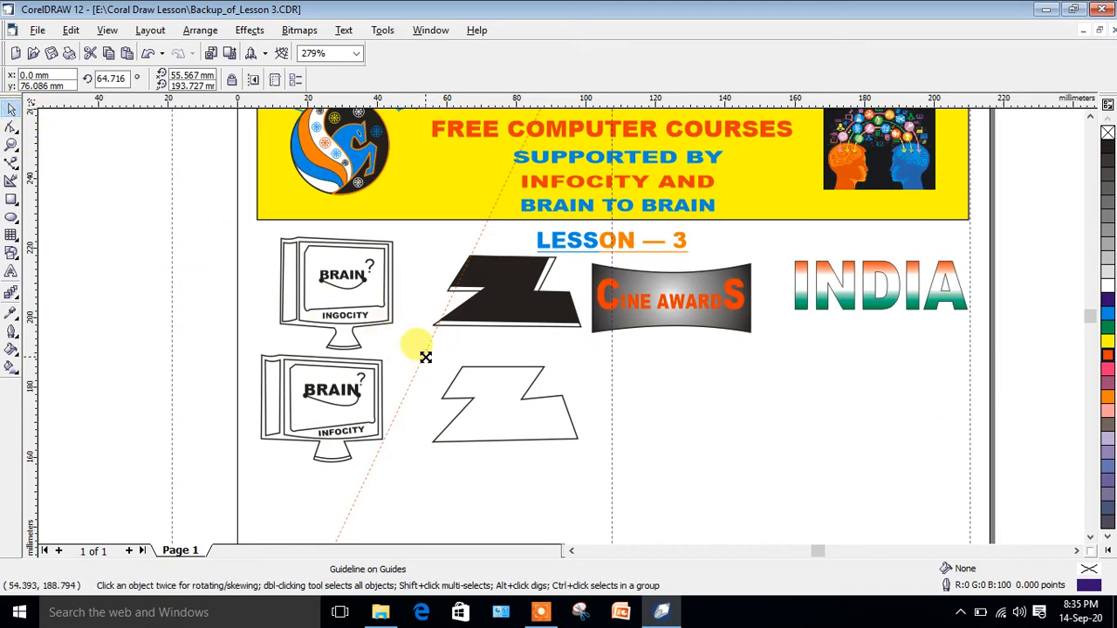
{"action": "left_click_drag", "start_coordinate": [425, 357], "coordinate": [447, 394]}
Step: Move the new Z outline's lower-left and upper-left nodes onto the slanted guideline
{"action": "left_click", "coordinate": [452, 439]}
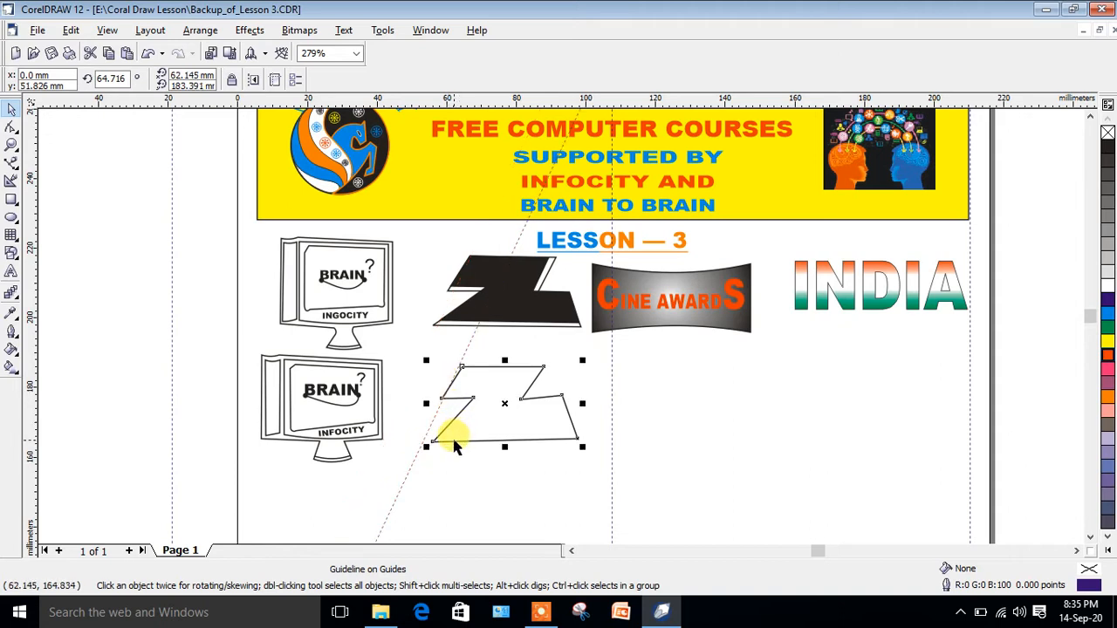
{"action": "left_click", "coordinate": [11, 131]}
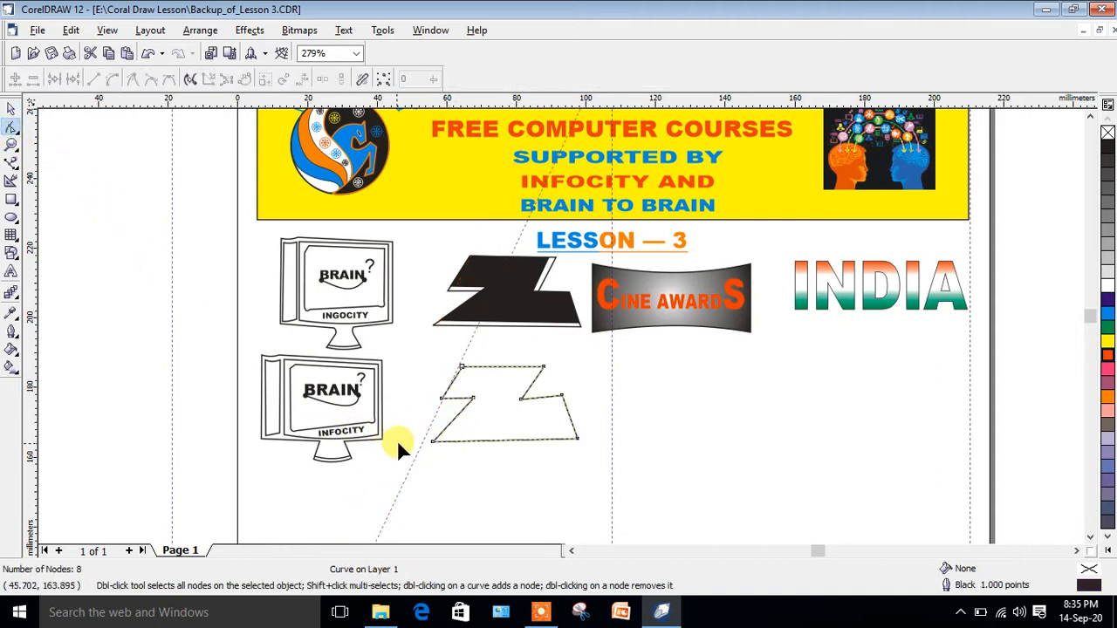
{"action": "left_click_drag", "start_coordinate": [432, 439], "coordinate": [423, 440]}
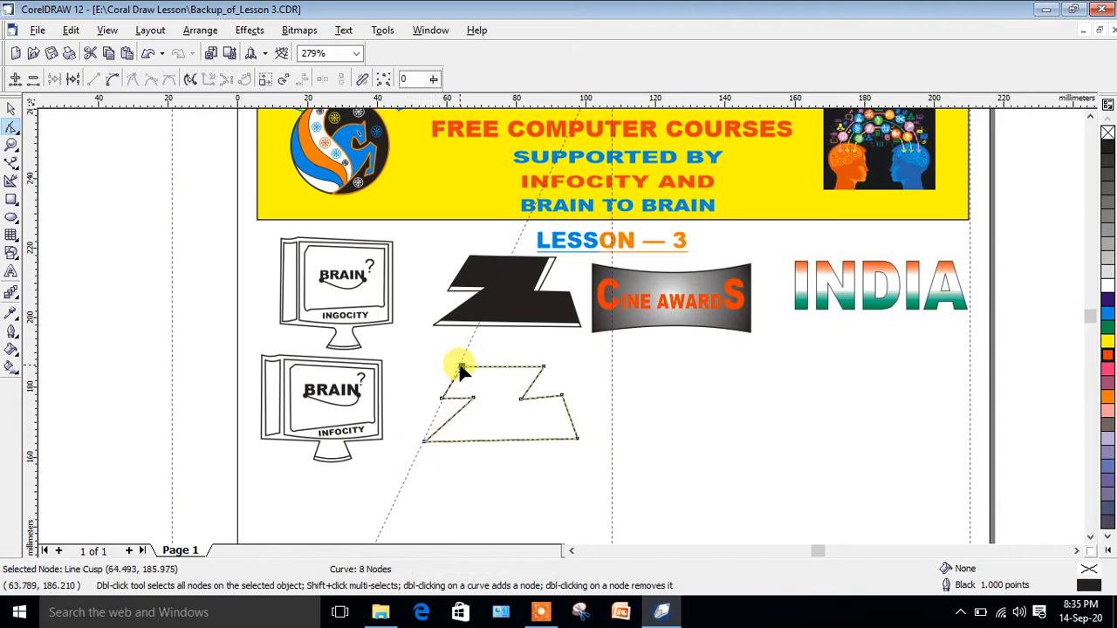
{"action": "left_click_drag", "start_coordinate": [460, 368], "coordinate": [458, 367]}
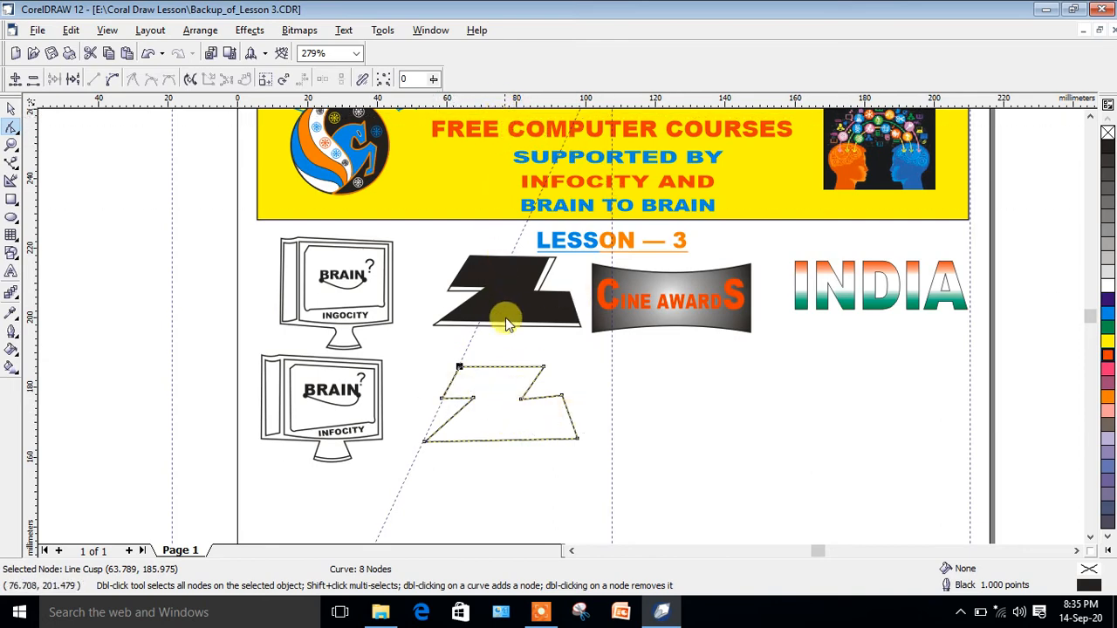
Step: Place a horizontal guideline at about 177.3 mm through the new Z's notches and align its inner-right, outer-right and left notch nodes to it
{"action": "left_click", "coordinate": [522, 396]}
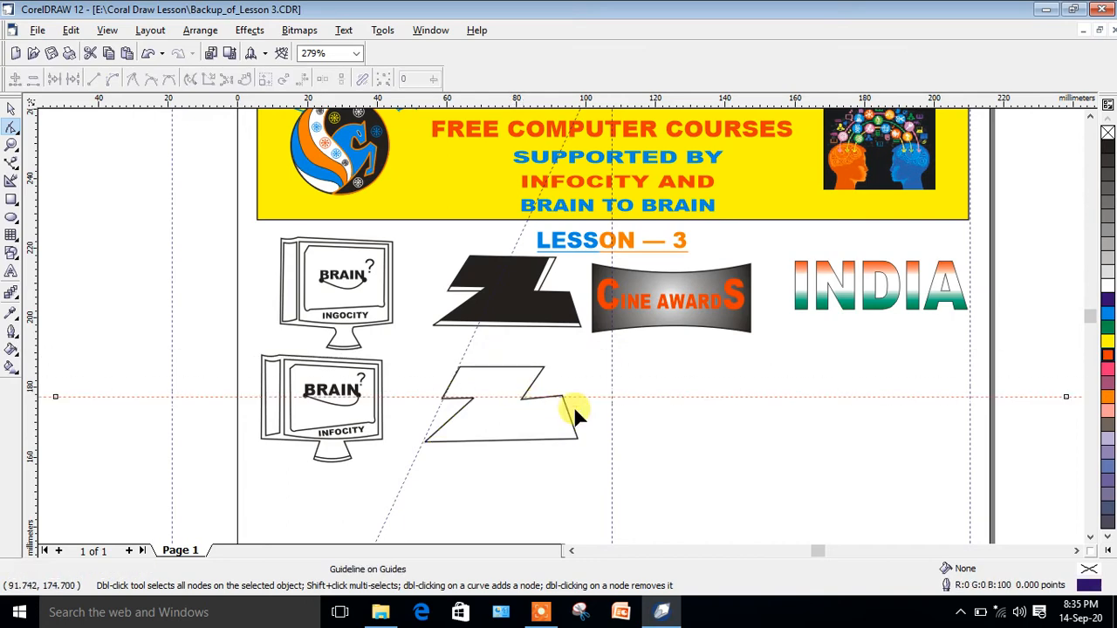
{"action": "left_click", "coordinate": [11, 146]}
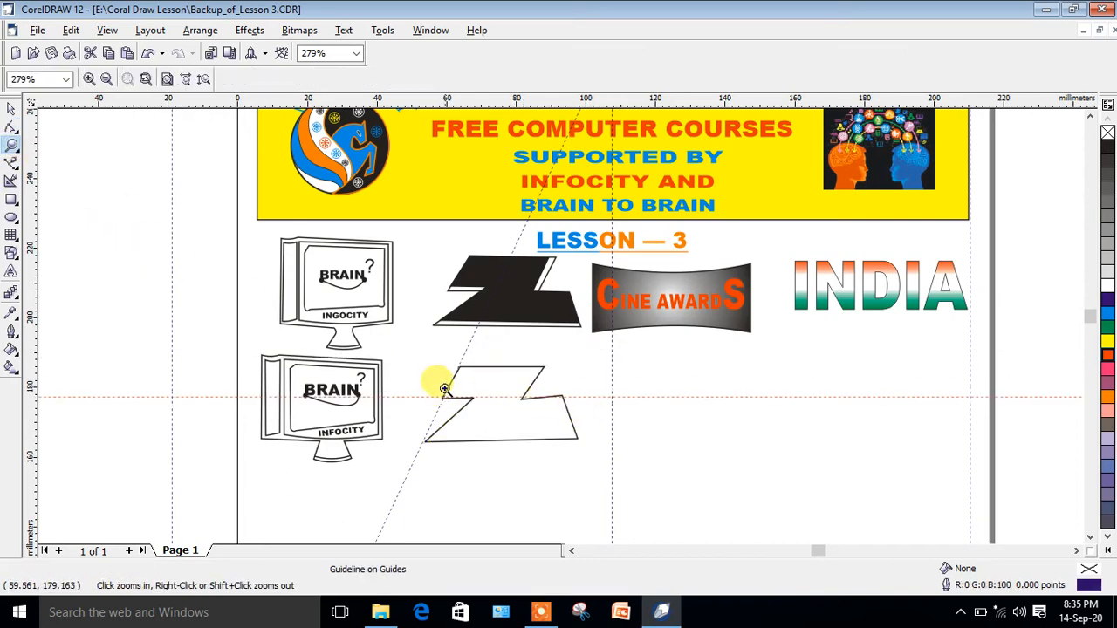
{"action": "left_click_drag", "start_coordinate": [423, 364], "coordinate": [636, 456]}
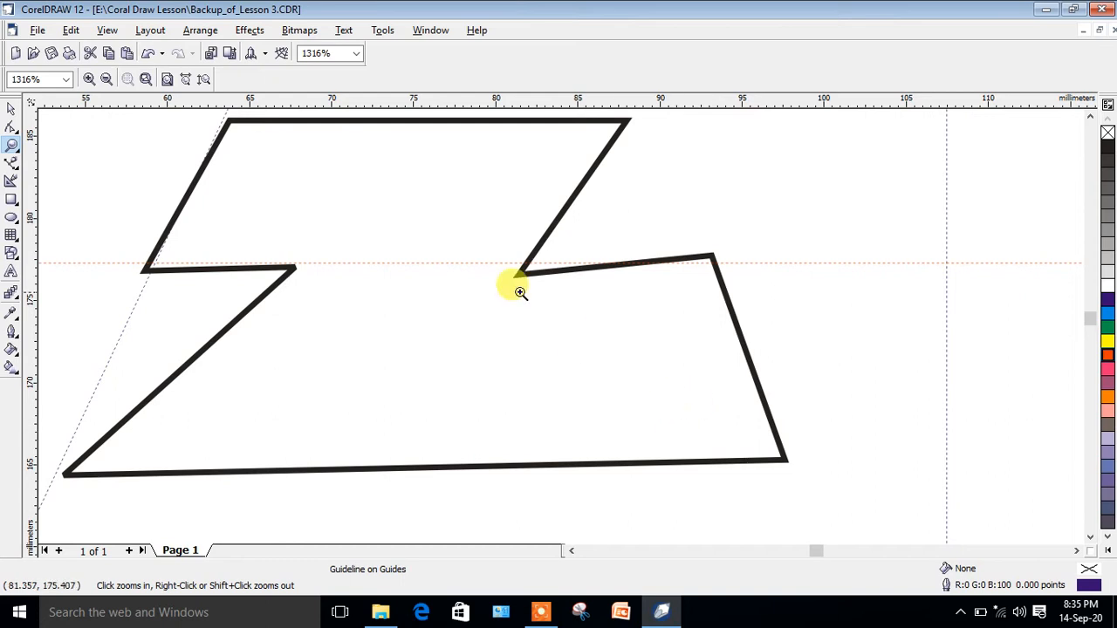
{"action": "left_click", "coordinate": [12, 131]}
{"action": "left_click", "coordinate": [519, 275]}
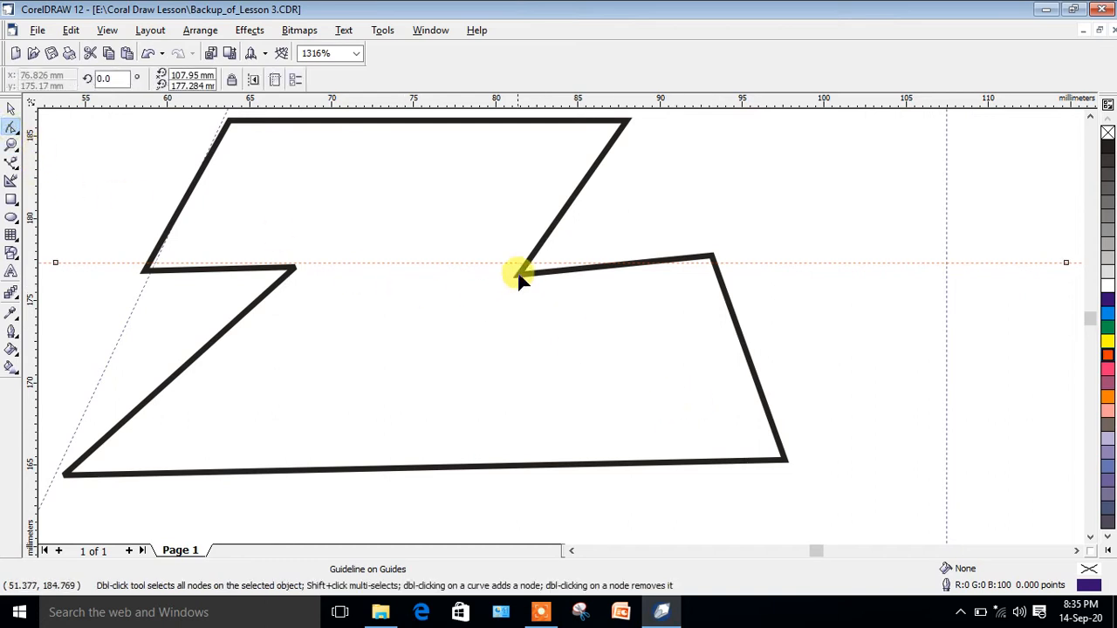
{"action": "left_click_drag", "start_coordinate": [518, 276], "coordinate": [520, 264]}
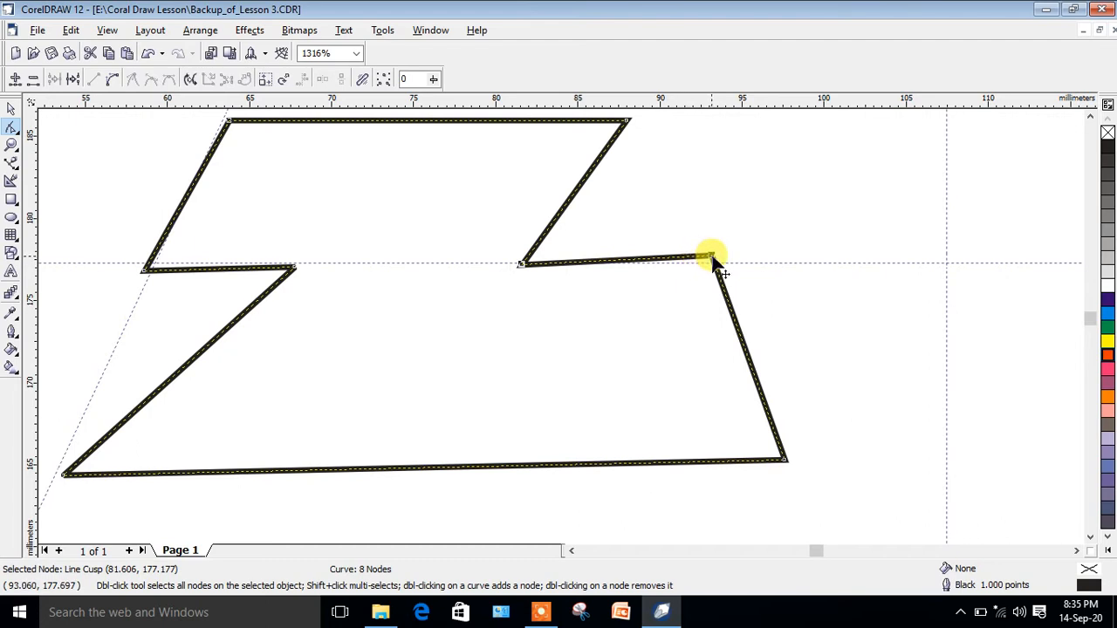
{"action": "left_click_drag", "start_coordinate": [712, 259], "coordinate": [712, 262]}
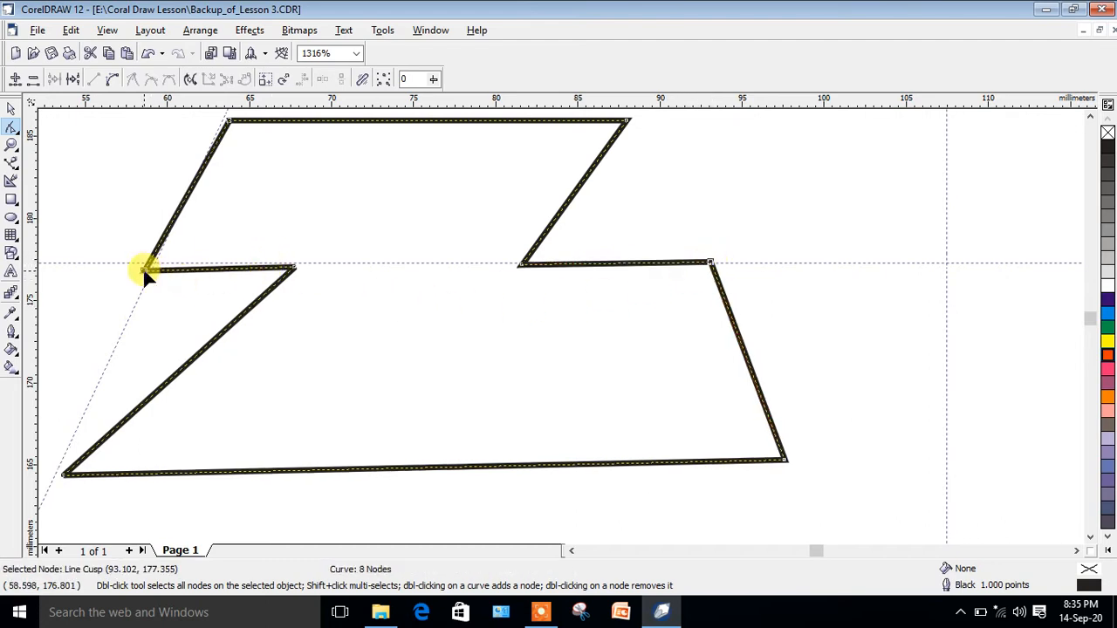
{"action": "left_click_drag", "start_coordinate": [146, 272], "coordinate": [150, 266]}
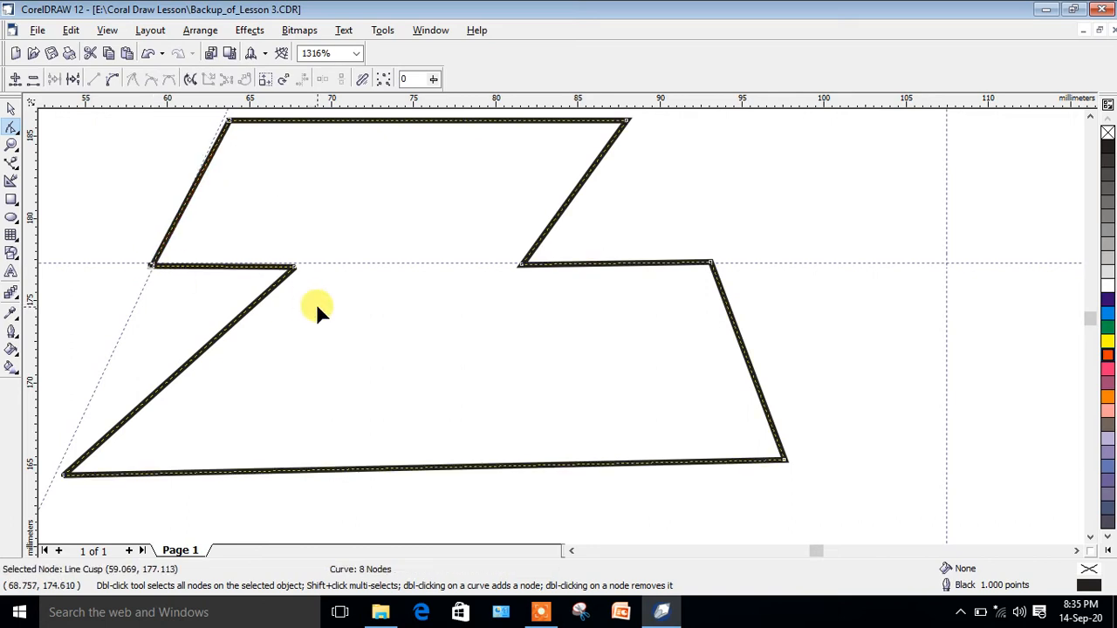
Step: Fill the new Z shape with cyan
{"action": "left_click", "coordinate": [12, 144]}
{"action": "scroll", "coordinate": [424, 331], "scroll_direction": "down", "scroll_amount": 3}
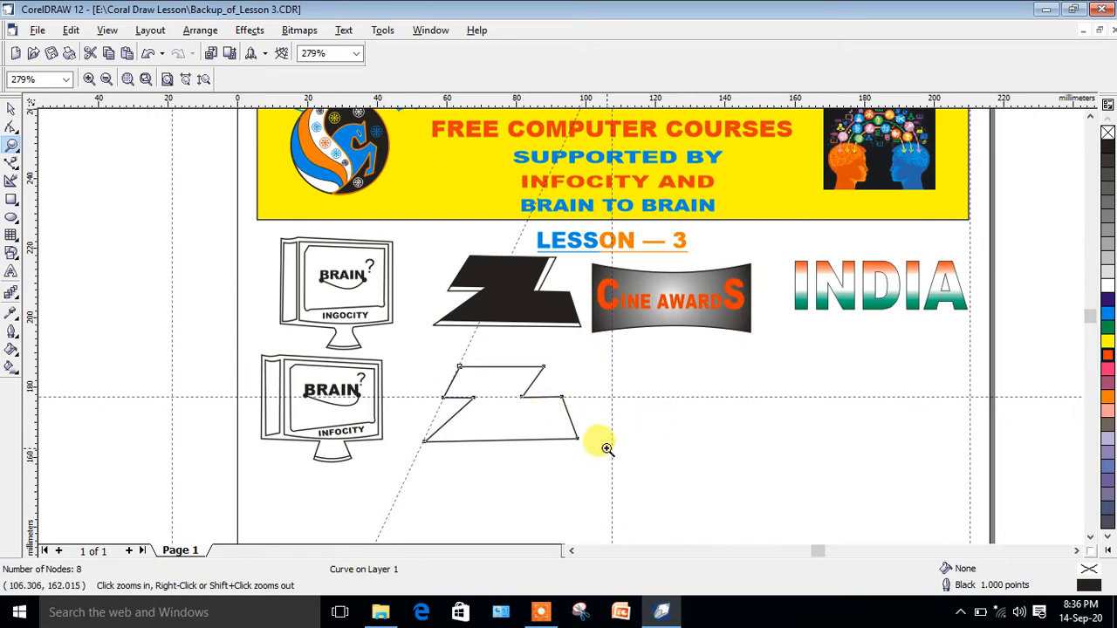
{"action": "left_click", "coordinate": [1108, 317]}
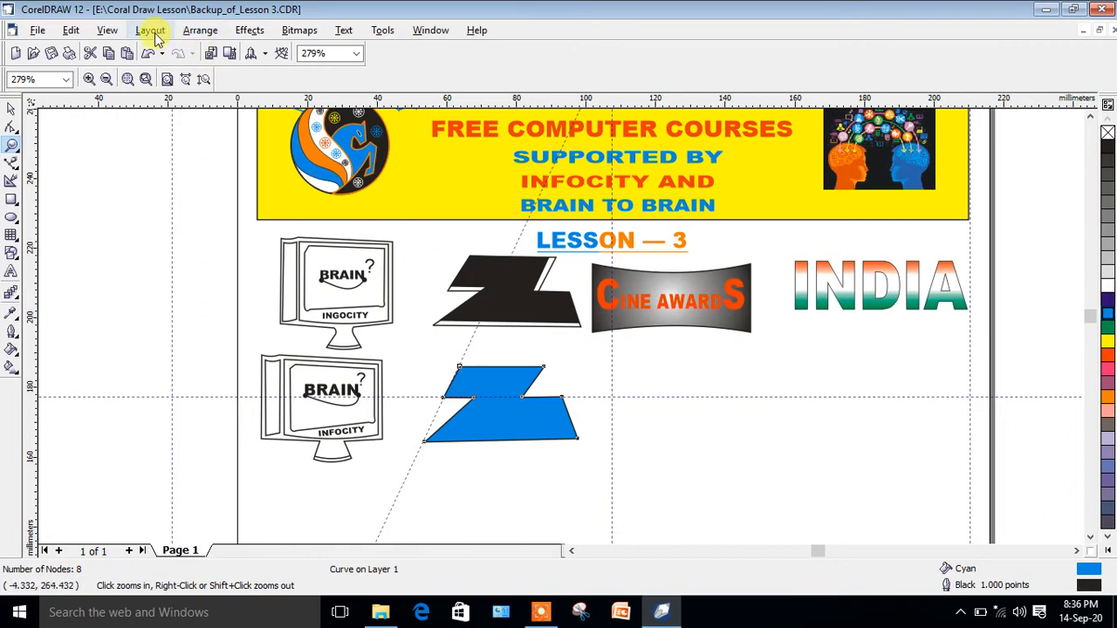
{"action": "left_click", "coordinate": [198, 36]}
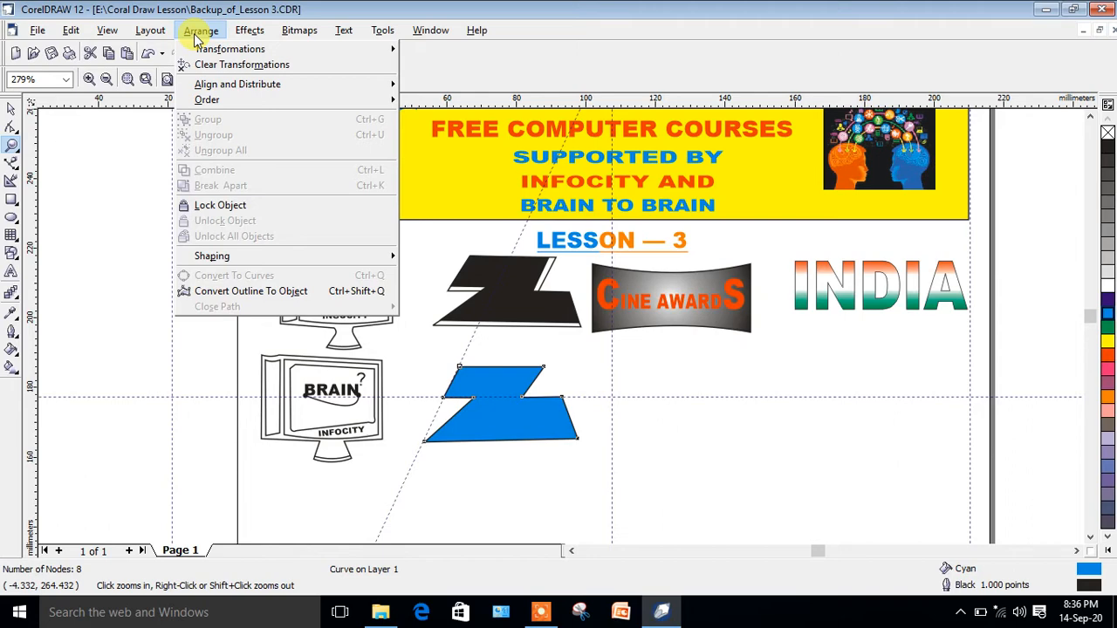
{"action": "mouse_move", "coordinate": [37, 29]}
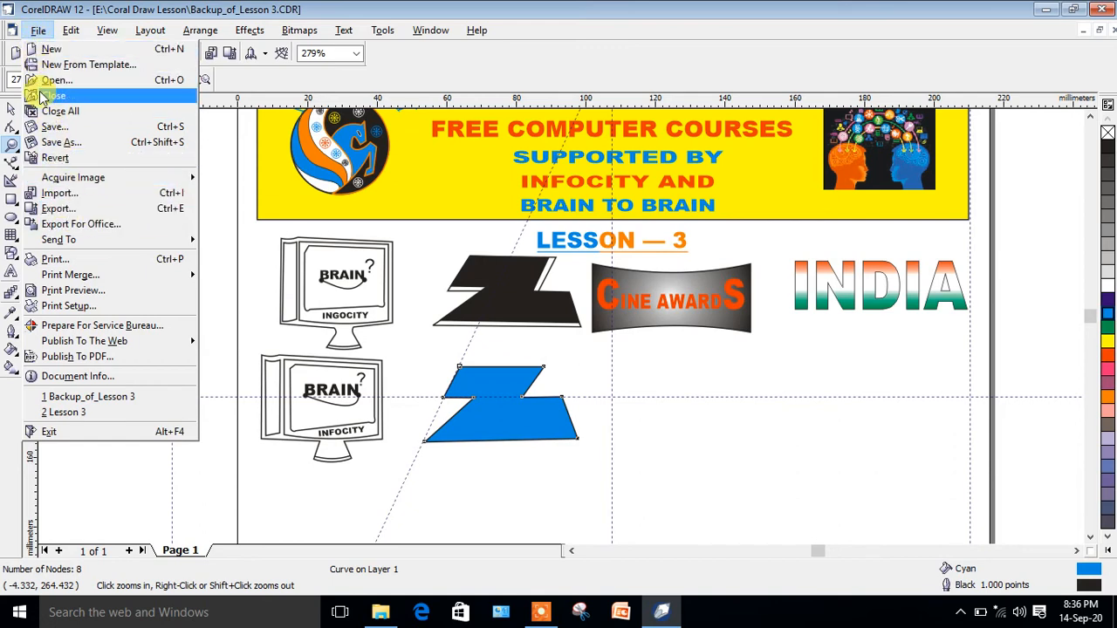
{"action": "left_click", "coordinate": [38, 30]}
{"action": "left_click", "coordinate": [70, 33]}
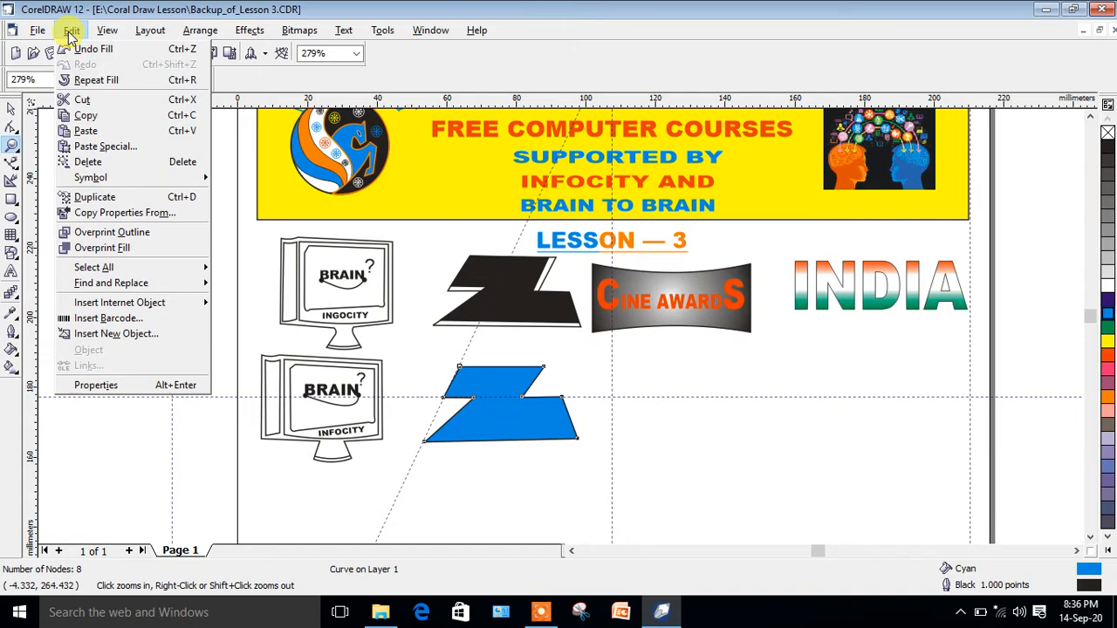
Step: Copy and paste the cyan Z in place, and nudge the copy right by about 3 mm
{"action": "left_click", "coordinate": [94, 111]}
{"action": "key", "text": "space"}
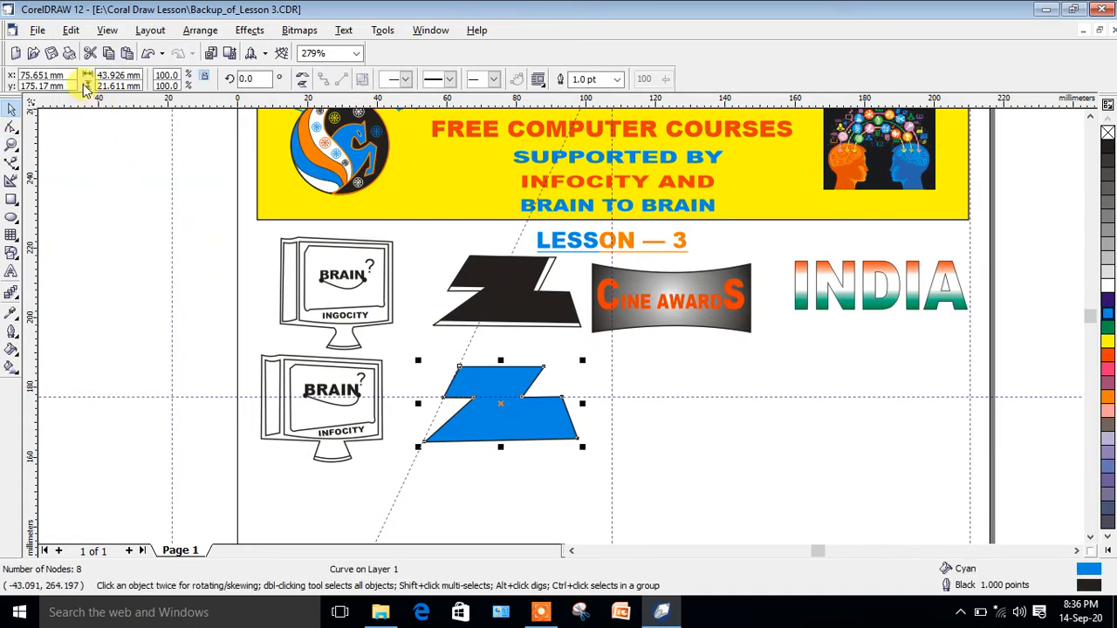
{"action": "left_click", "coordinate": [73, 32]}
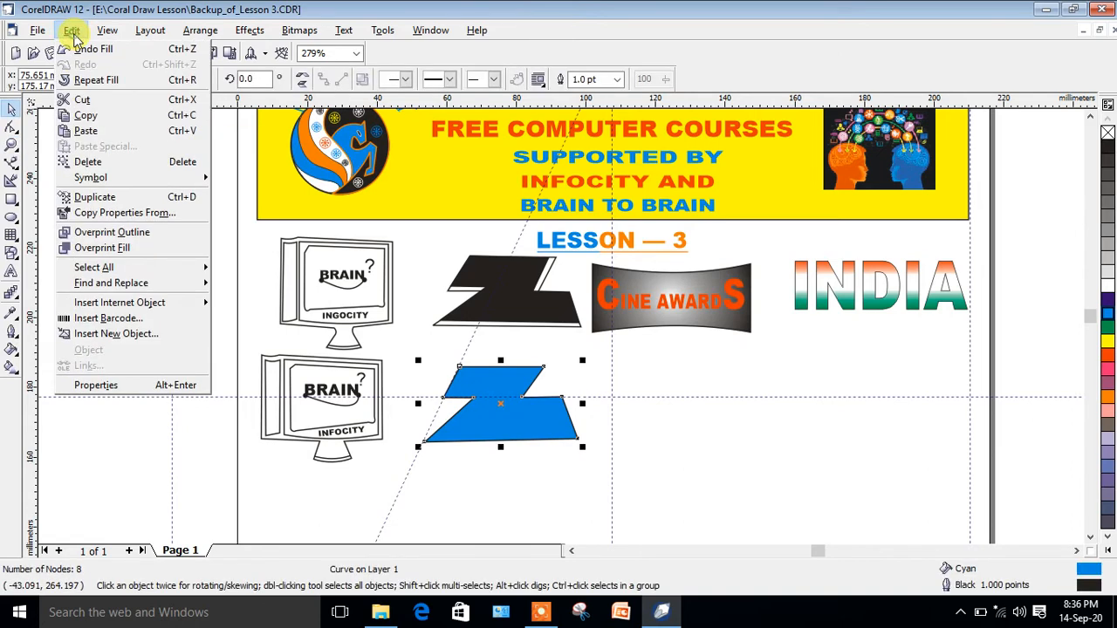
{"action": "left_click", "coordinate": [85, 130]}
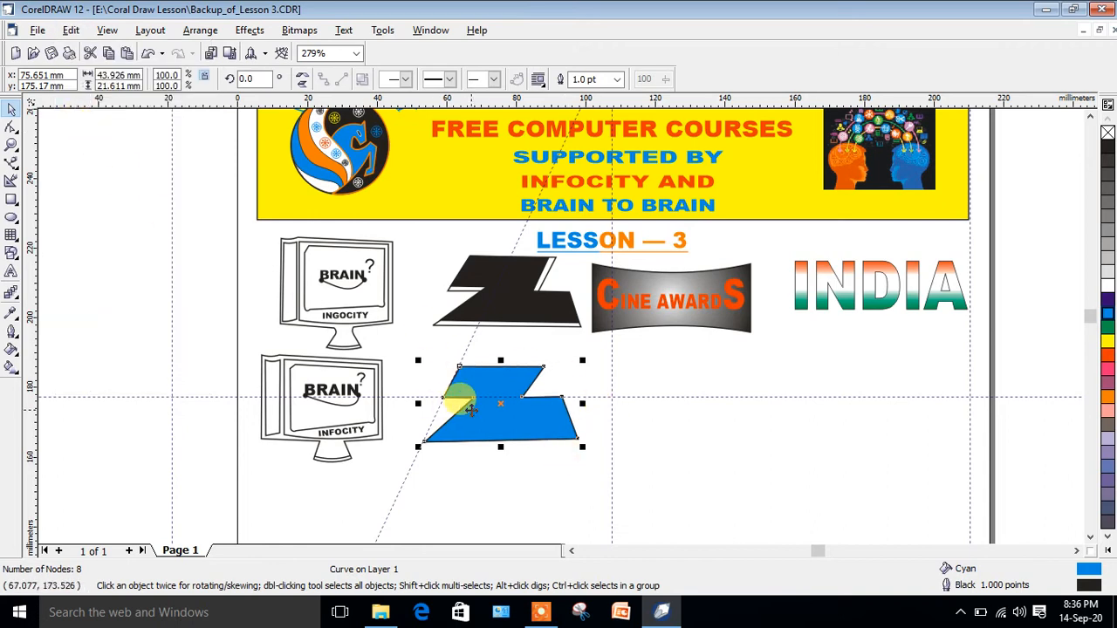
{"action": "key", "text": "Right"}
{"action": "key", "text": "Right"}
{"action": "key", "text": "Right"}
{"action": "key", "text": "Right"}
{"action": "key", "text": "Right"}
{"action": "key", "text": "Right"}
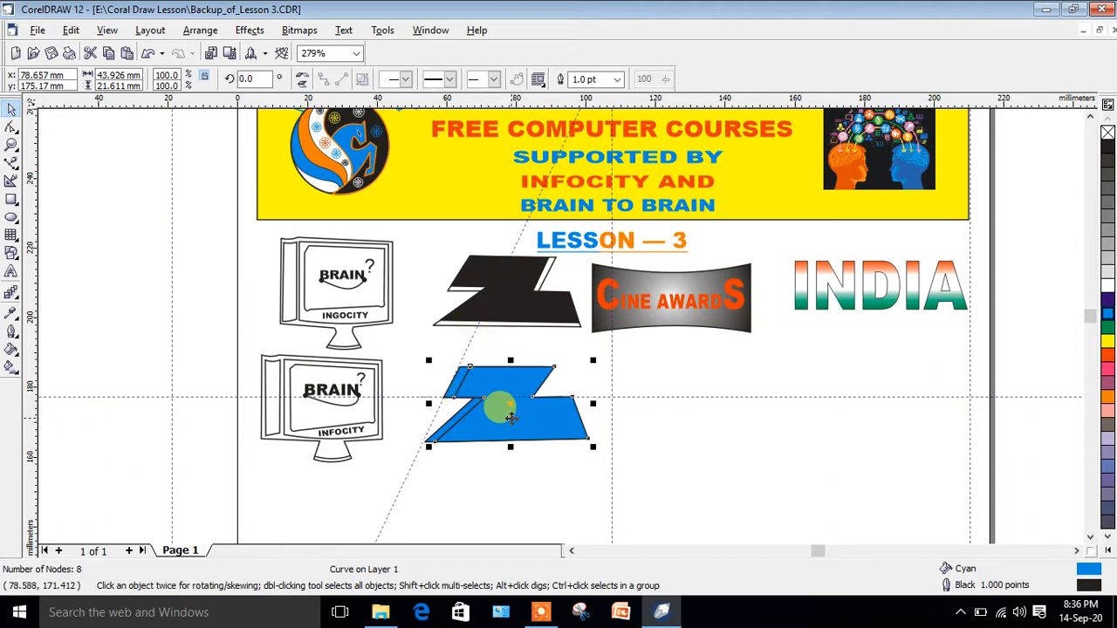
Step: Nudge the rear Z right by about 0.5 mm and fill it with yellow
{"action": "left_click", "coordinate": [434, 376]}
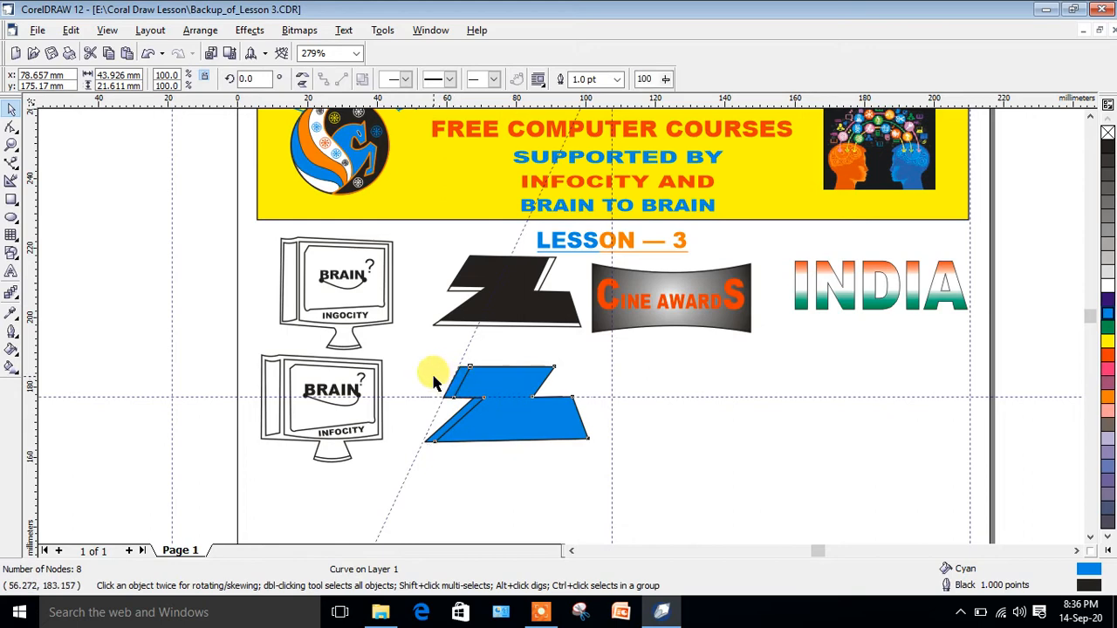
{"action": "left_click", "coordinate": [450, 373]}
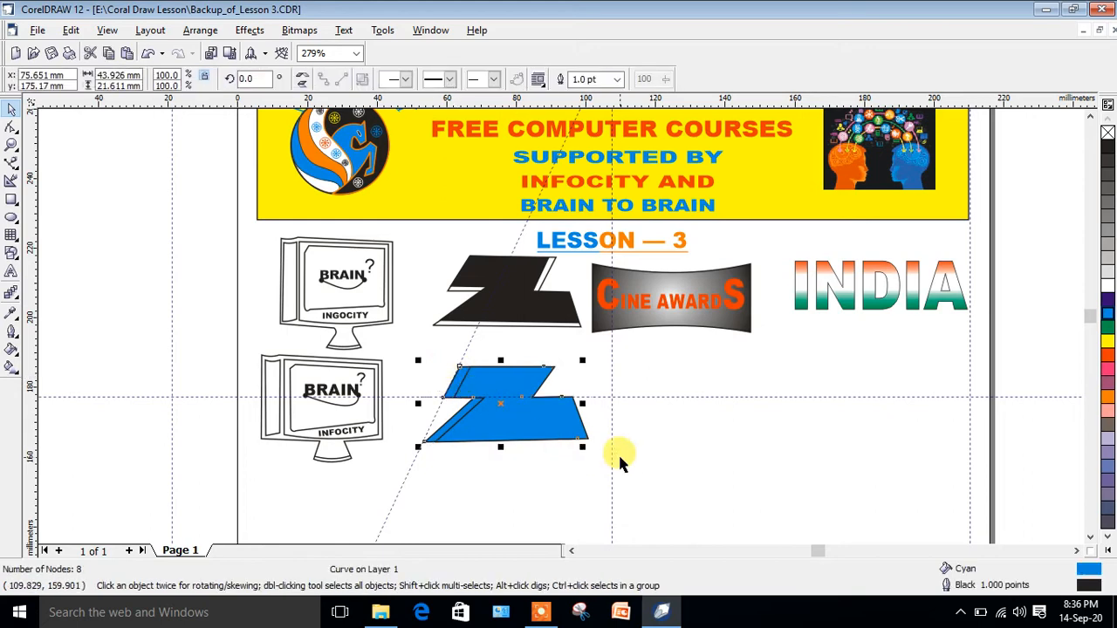
{"action": "key", "text": "Right"}
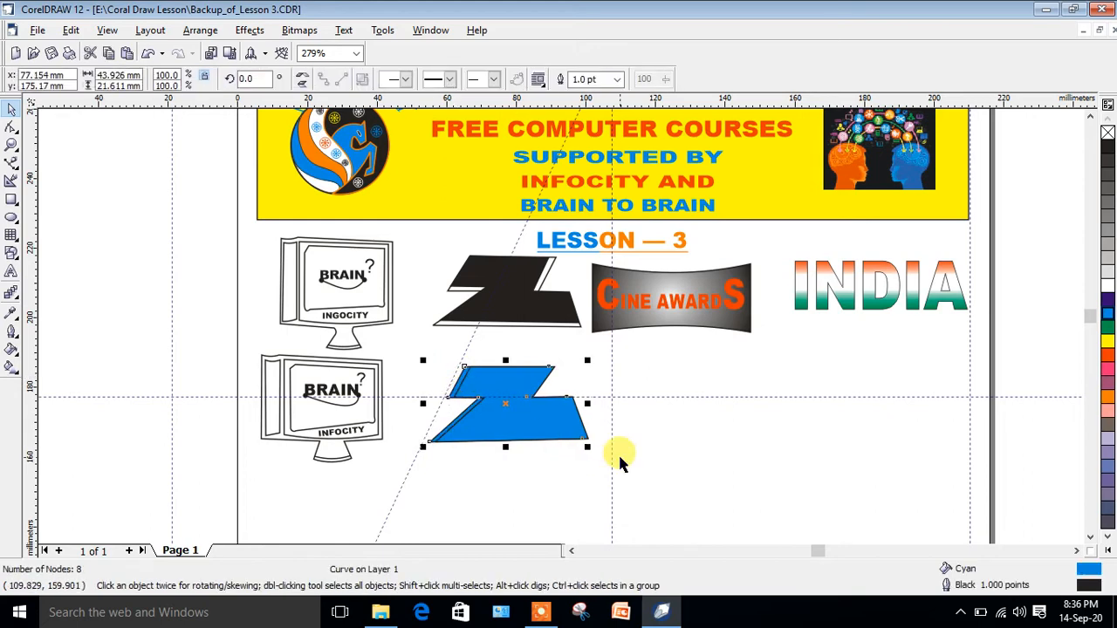
{"action": "key", "text": "Left"}
{"action": "key", "text": "Left"}
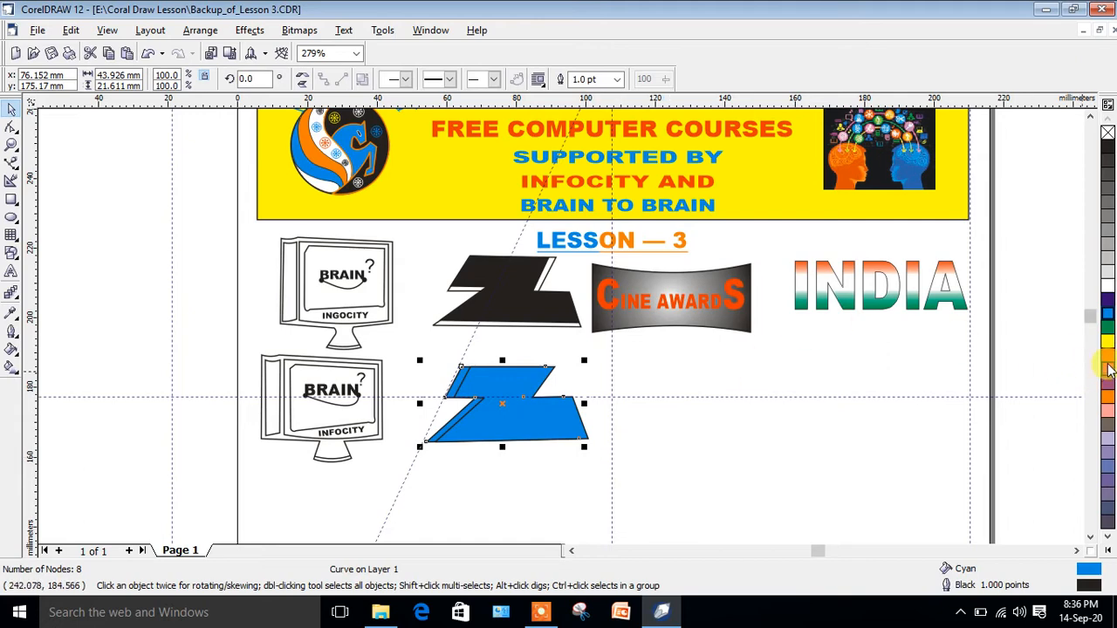
{"action": "left_click", "coordinate": [1107, 343]}
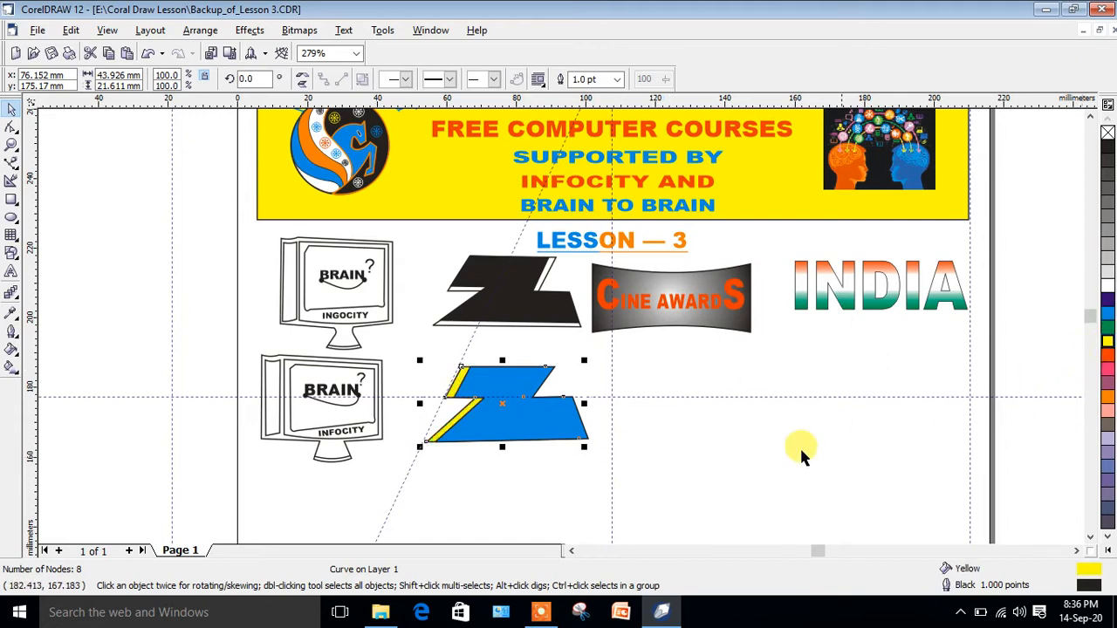
Step: Fill the front Z with black and nudge it left to an X position of about 78.2 mm
{"action": "left_click", "coordinate": [534, 421]}
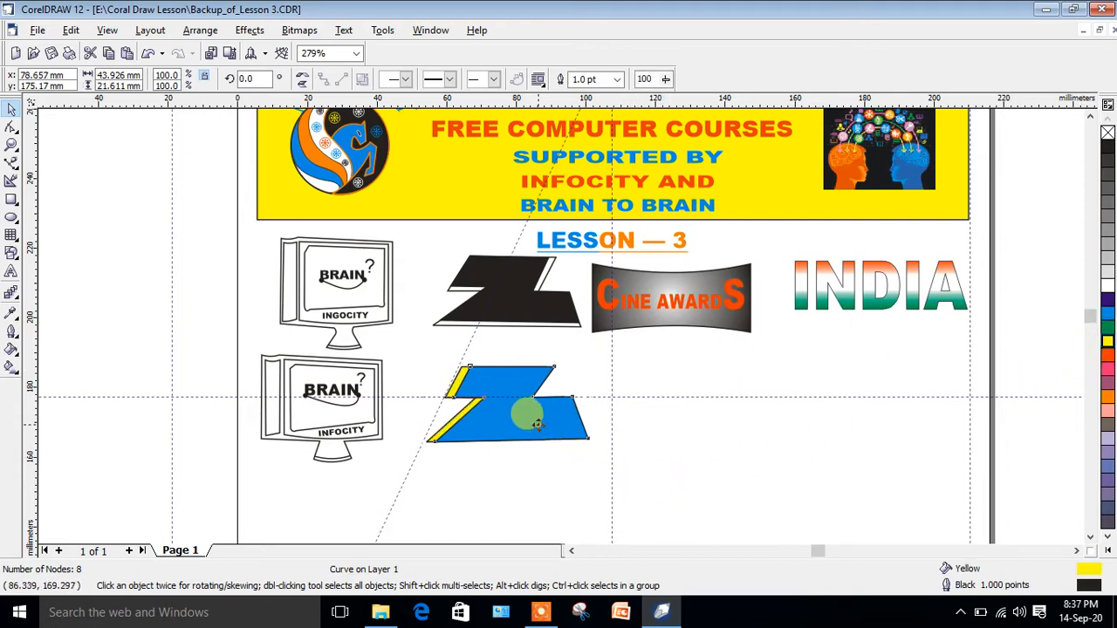
{"action": "left_click", "coordinate": [1107, 150]}
{"action": "key", "text": "Left"}
{"action": "key", "text": "Left"}
{"action": "key", "text": "Left"}
{"action": "key", "text": "Left"}
{"action": "key", "text": "Left"}
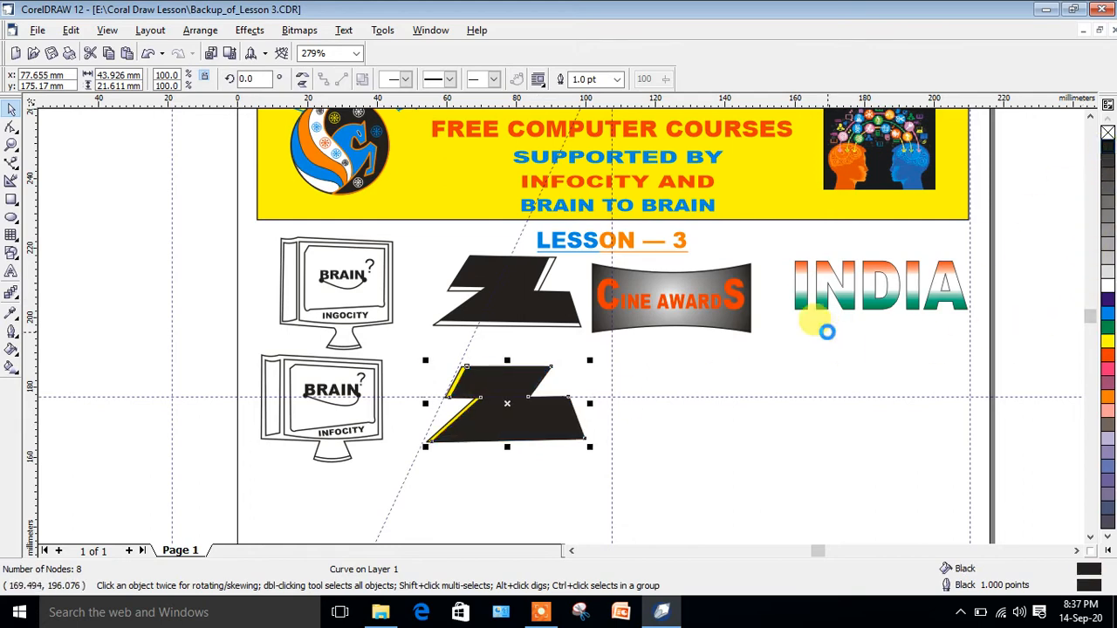
{"action": "key", "text": "Right"}
{"action": "key", "text": "Right"}
{"action": "key", "text": "Right"}
{"action": "key", "text": "Right"}
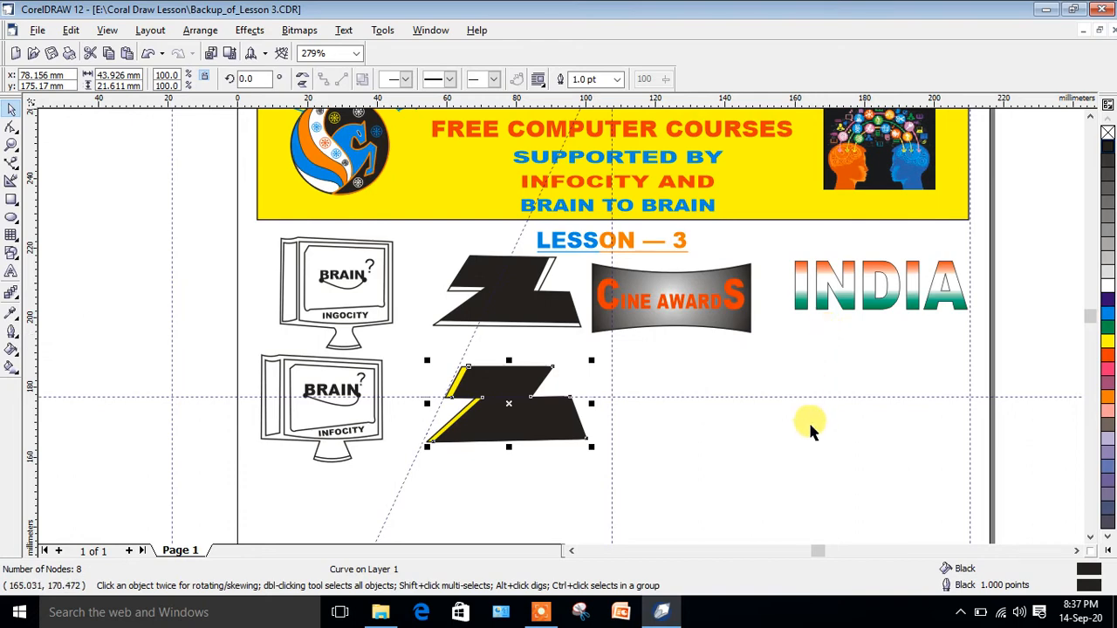
Step: Change the rear Z's fill to white
{"action": "left_click", "coordinate": [13, 144]}
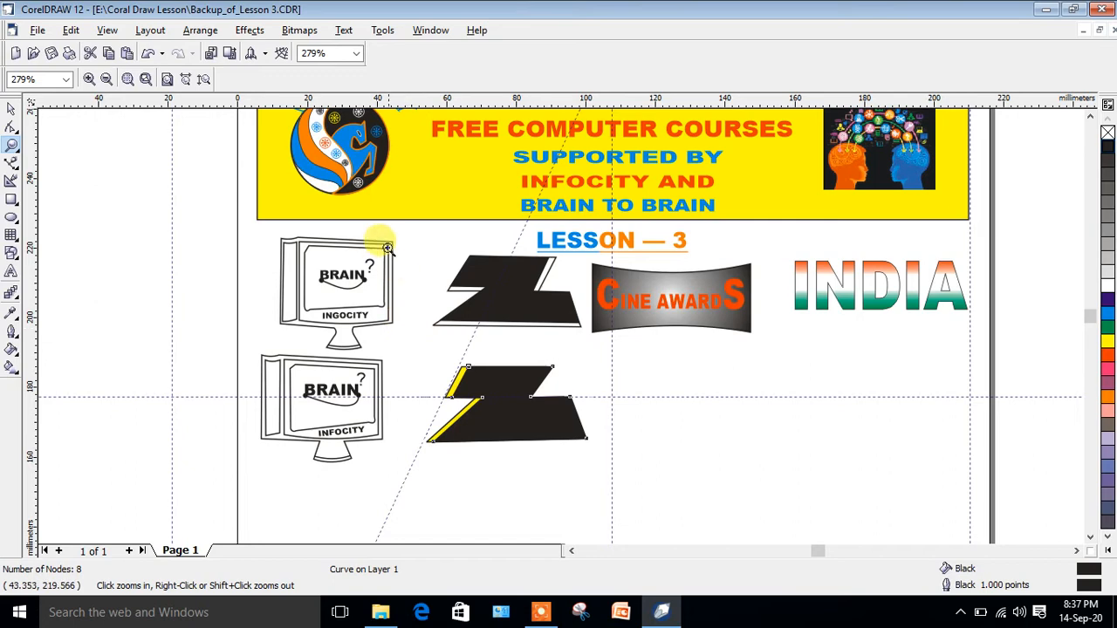
{"action": "left_click_drag", "start_coordinate": [388, 249], "coordinate": [646, 494]}
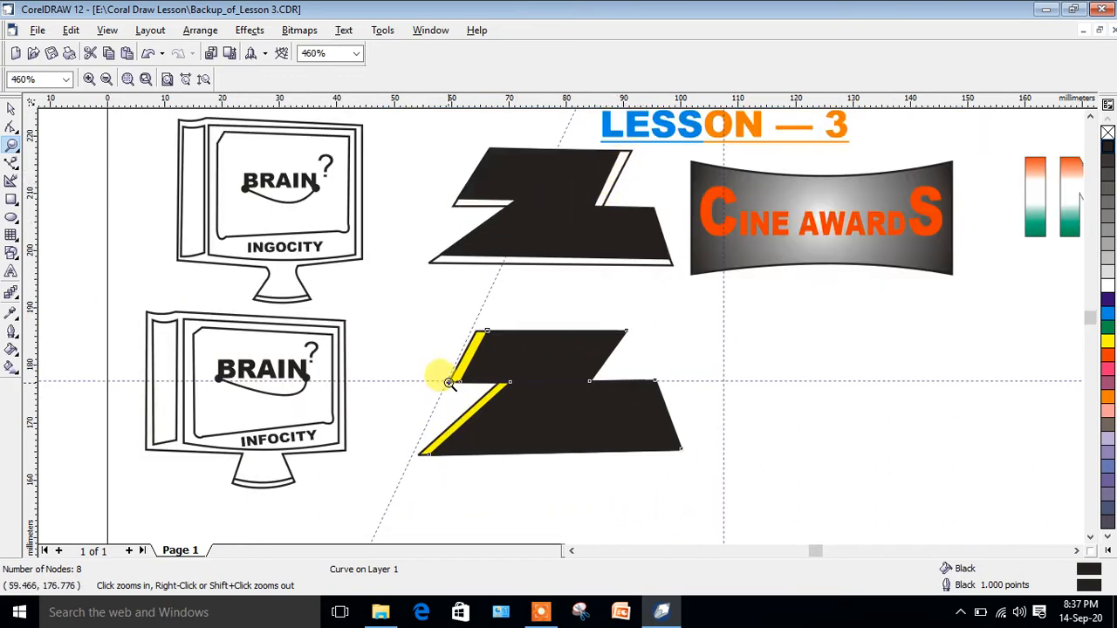
{"action": "left_click", "coordinate": [12, 108]}
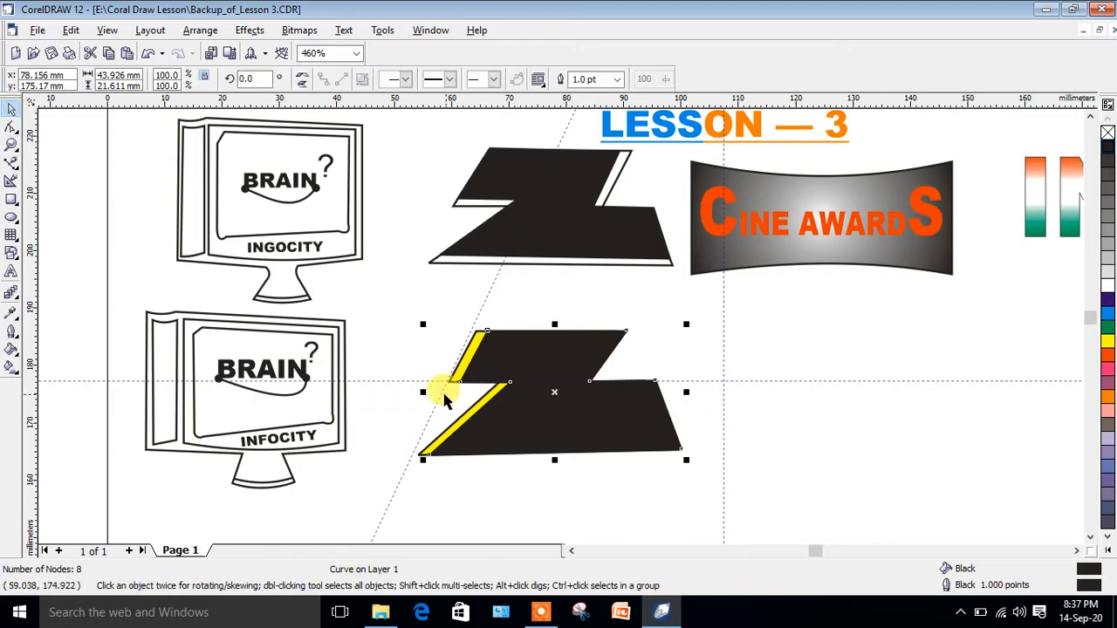
{"action": "left_click", "coordinate": [391, 368]}
{"action": "left_click", "coordinate": [466, 357]}
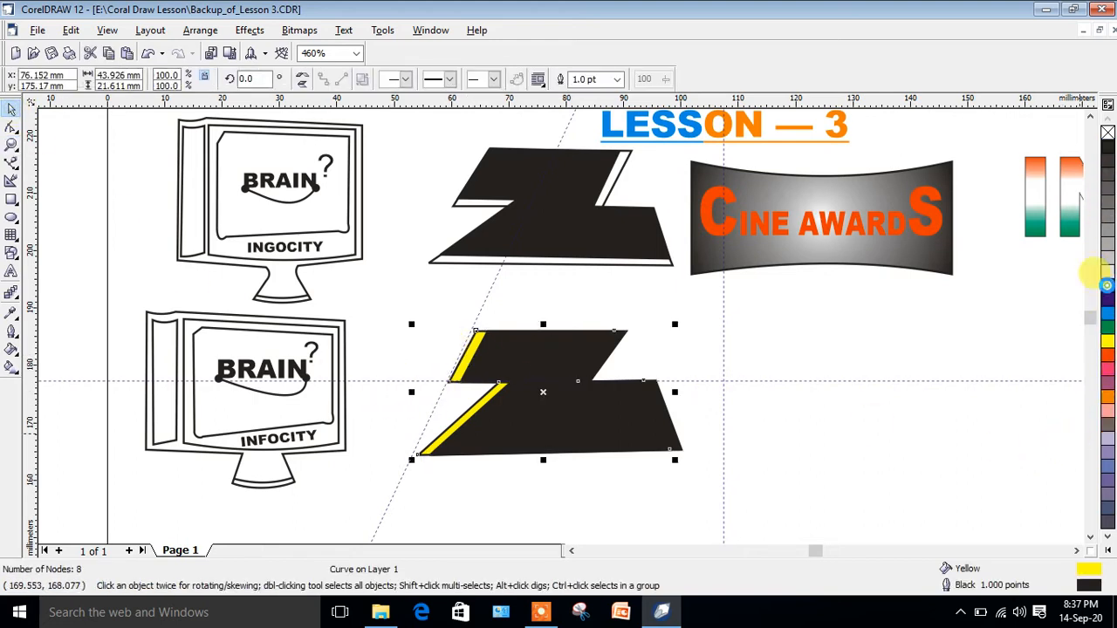
{"action": "left_click", "coordinate": [1107, 285]}
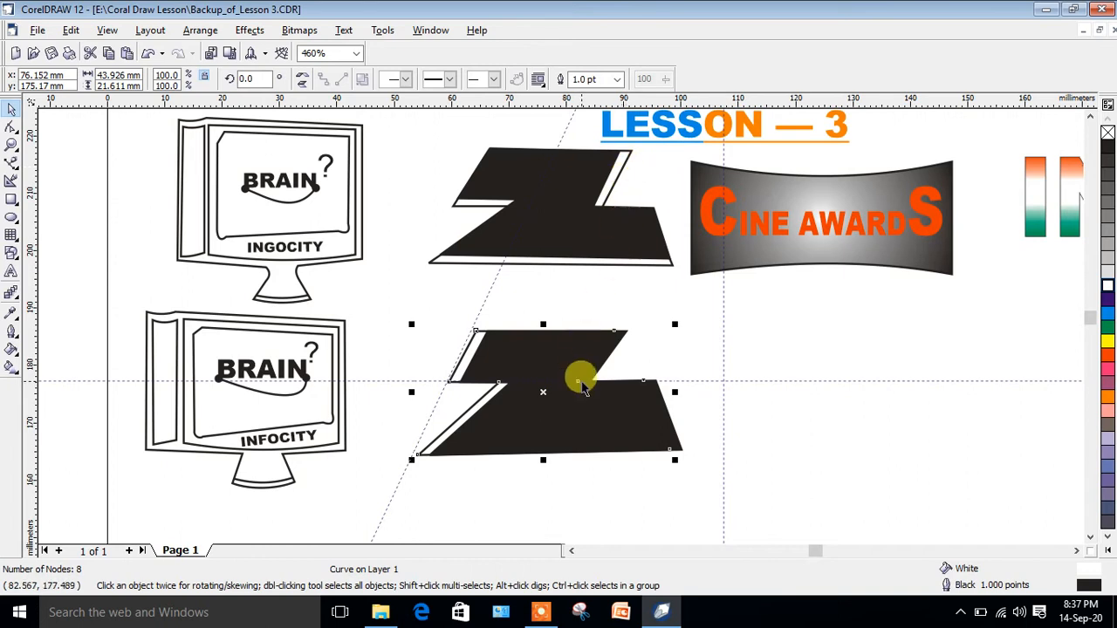
Step: Move the black Z's upper-right and inner-right notch nodes left so a white strip of the rear Z shows along that edge
{"action": "left_click", "coordinate": [545, 384]}
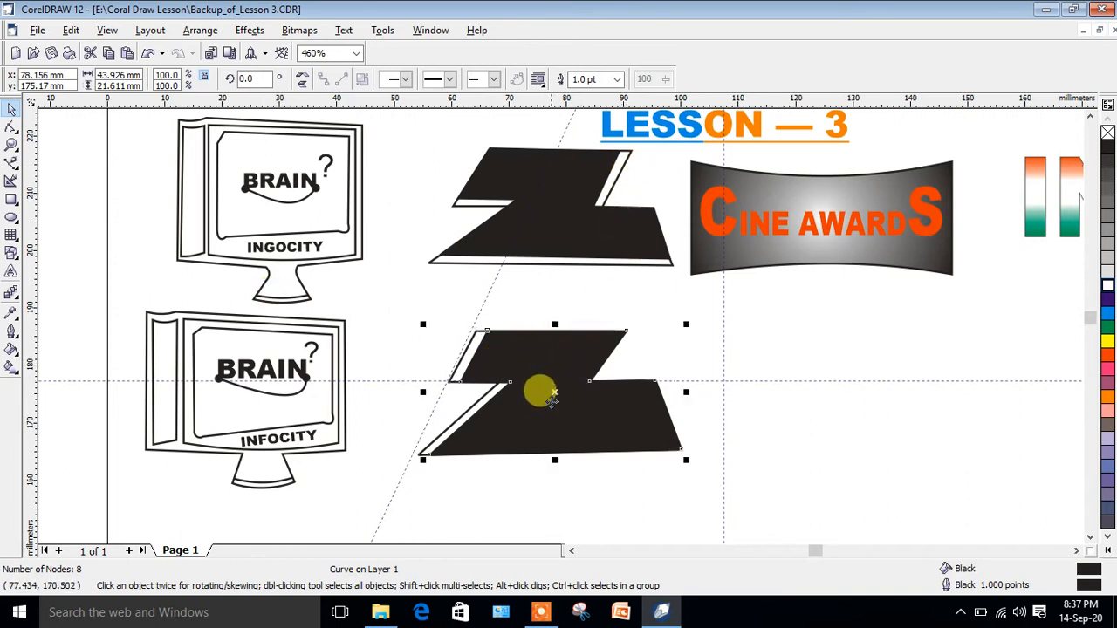
{"action": "left_click", "coordinate": [11, 130]}
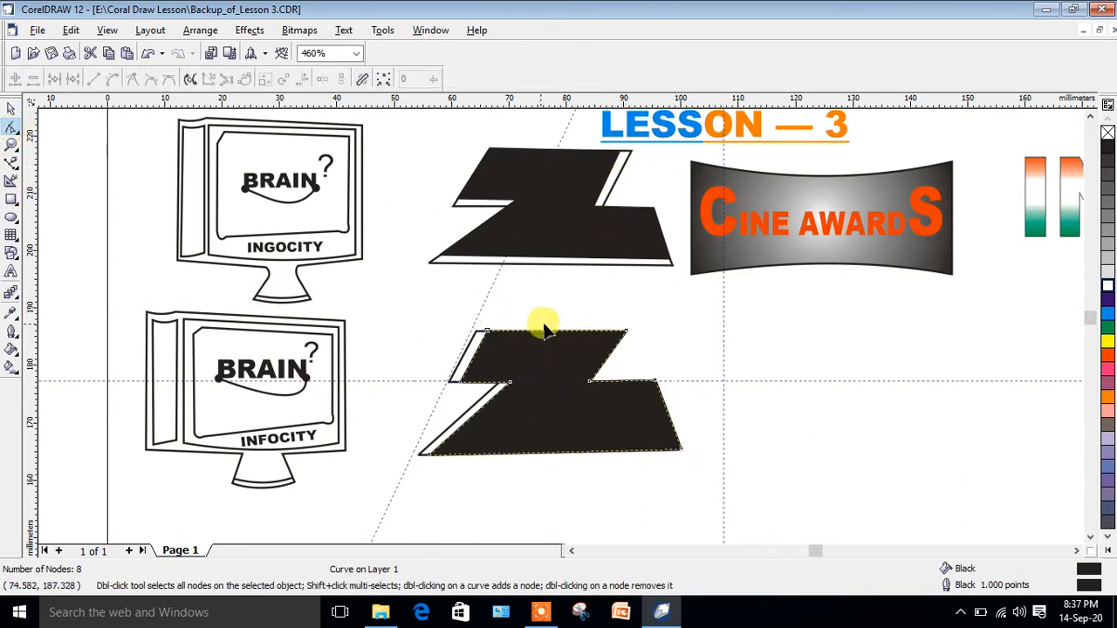
{"action": "left_click_drag", "start_coordinate": [627, 335], "coordinate": [611, 331]}
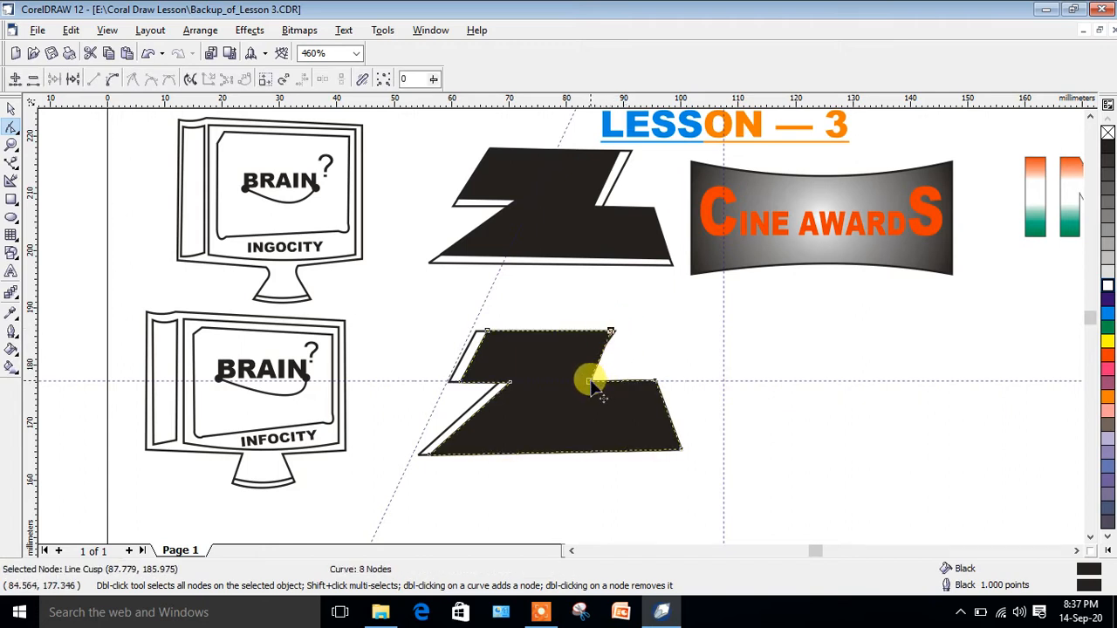
{"action": "left_click_drag", "start_coordinate": [592, 385], "coordinate": [575, 382]}
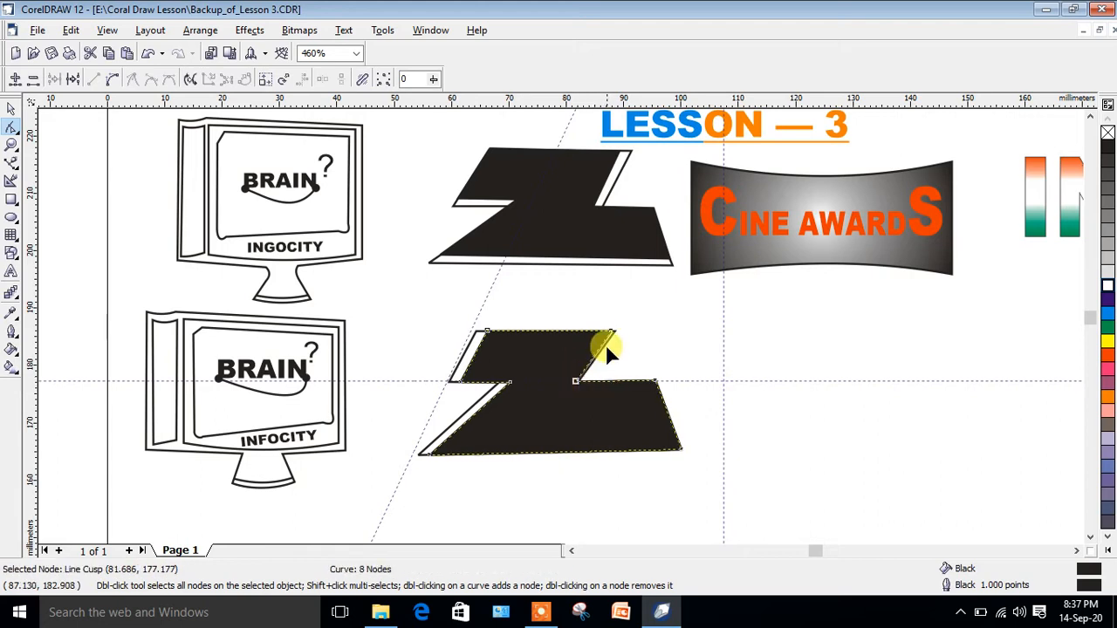
{"action": "left_click_drag", "start_coordinate": [612, 334], "coordinate": [603, 336]}
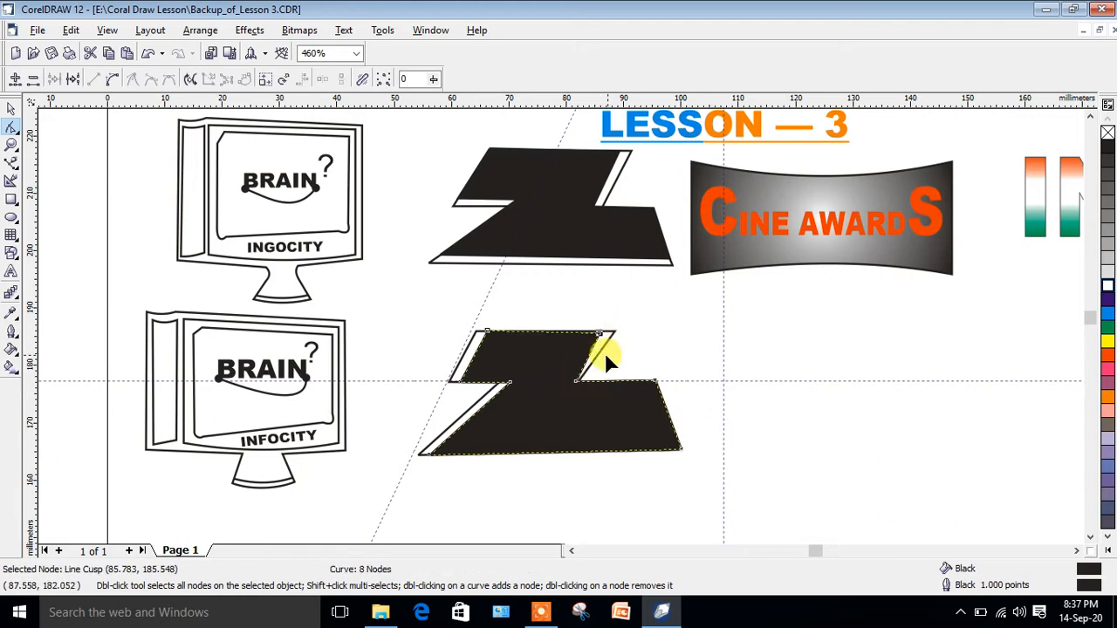
{"action": "left_click_drag", "start_coordinate": [578, 386], "coordinate": [573, 381]}
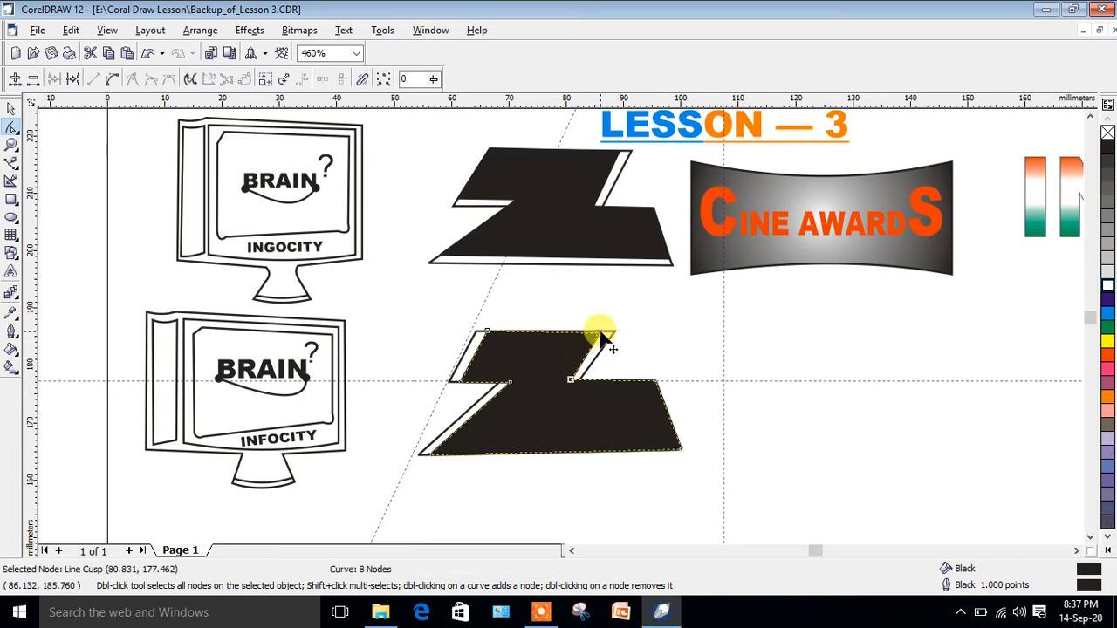
{"action": "left_click_drag", "start_coordinate": [601, 333], "coordinate": [603, 333]}
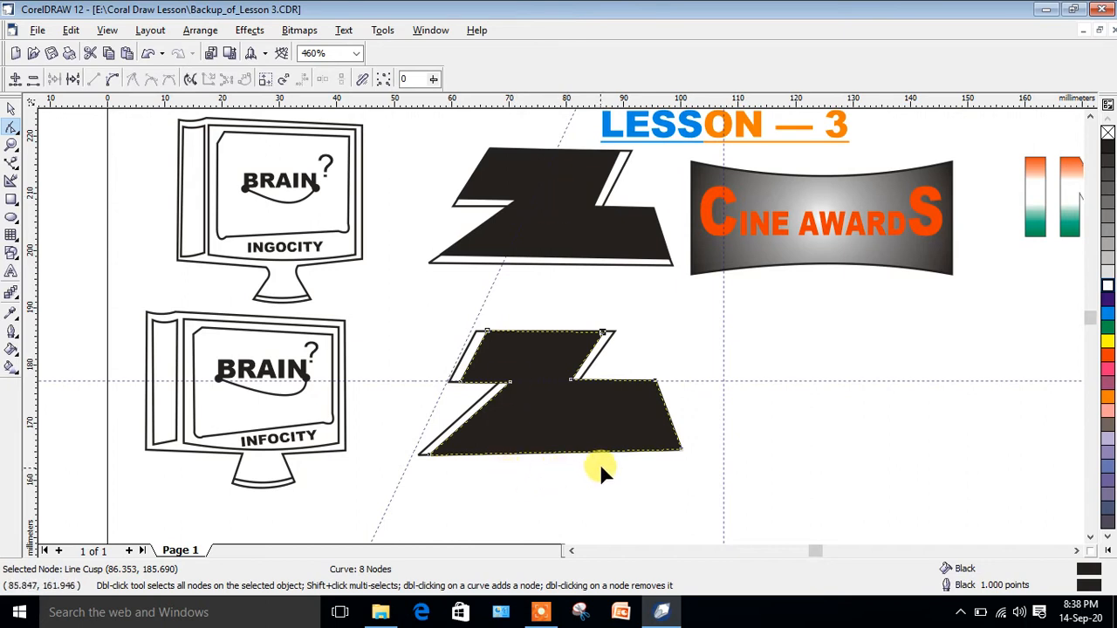
Step: Move the black Z's lower-left, lower-right and outer-right notch nodes inward so the white Z borders its base and right side
{"action": "left_click_drag", "start_coordinate": [681, 448], "coordinate": [678, 443]}
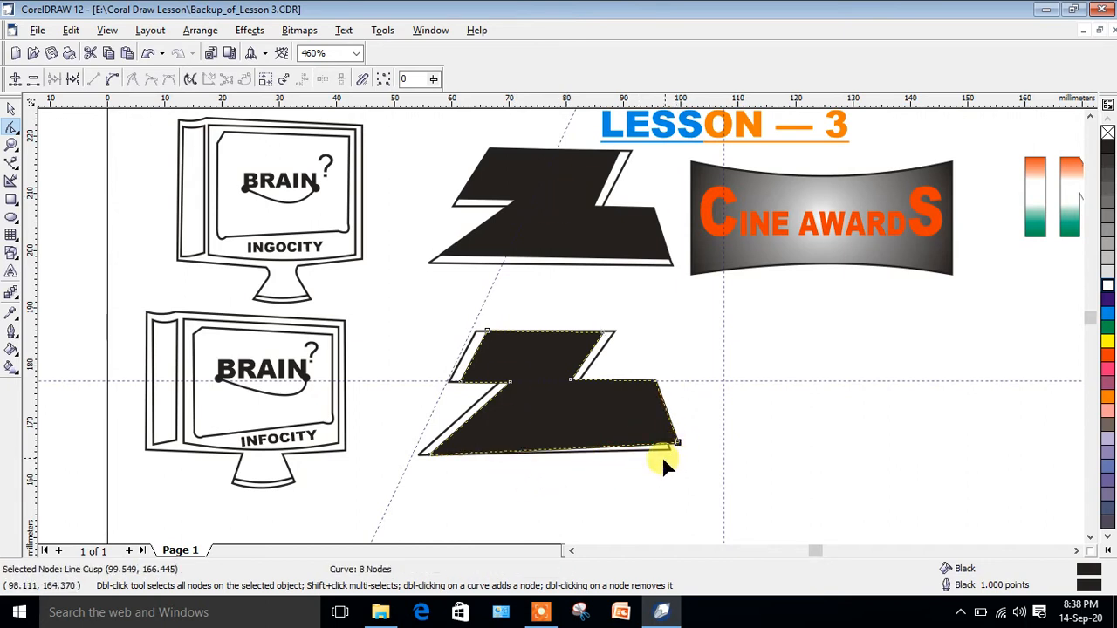
{"action": "left_click", "coordinate": [429, 455]}
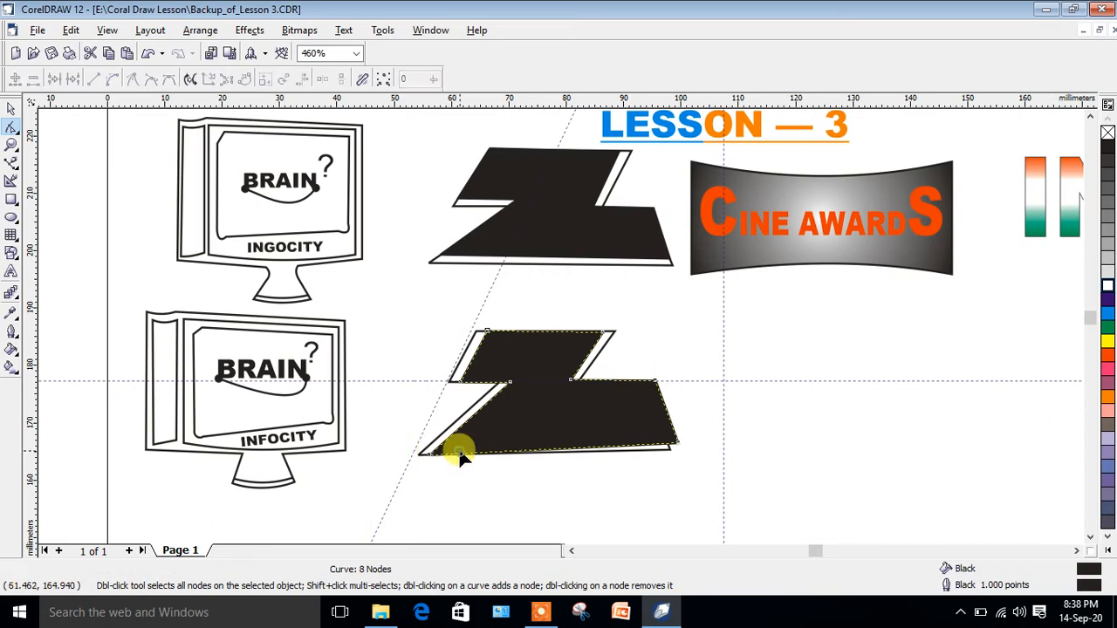
{"action": "left_click", "coordinate": [431, 451]}
{"action": "left_click_drag", "start_coordinate": [431, 454], "coordinate": [439, 446]}
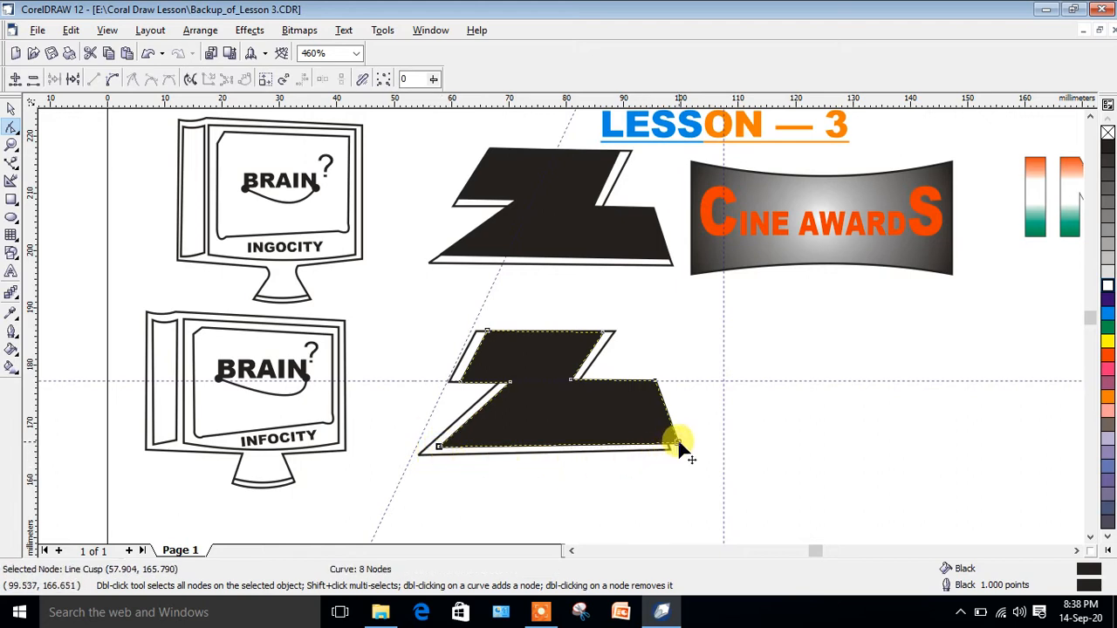
{"action": "left_click_drag", "start_coordinate": [680, 443], "coordinate": [661, 445]}
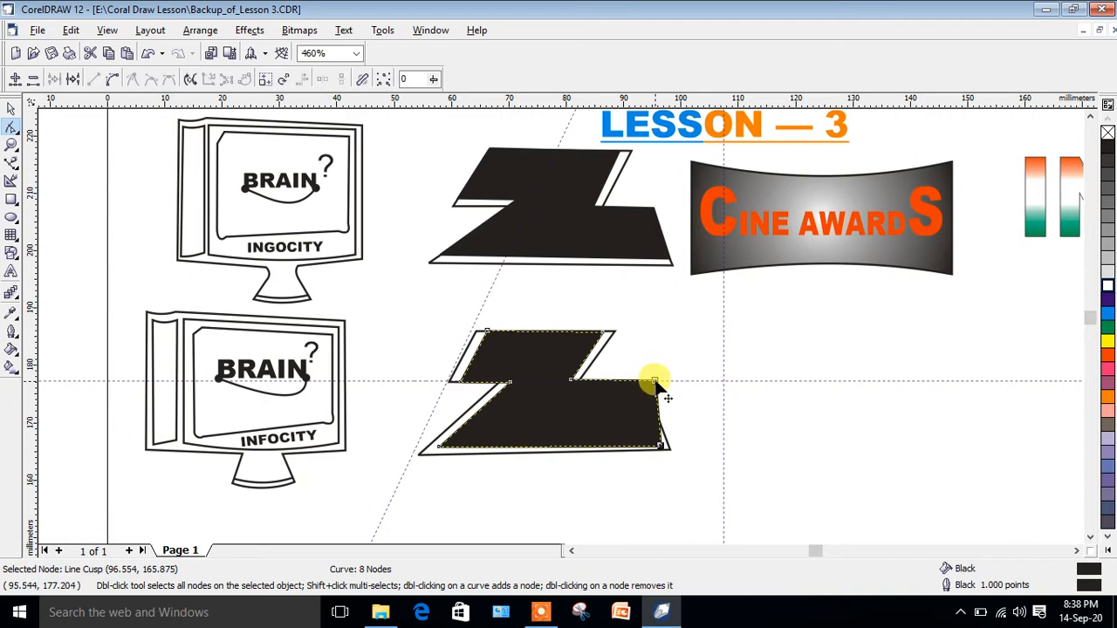
{"action": "left_click_drag", "start_coordinate": [656, 382], "coordinate": [640, 385]}
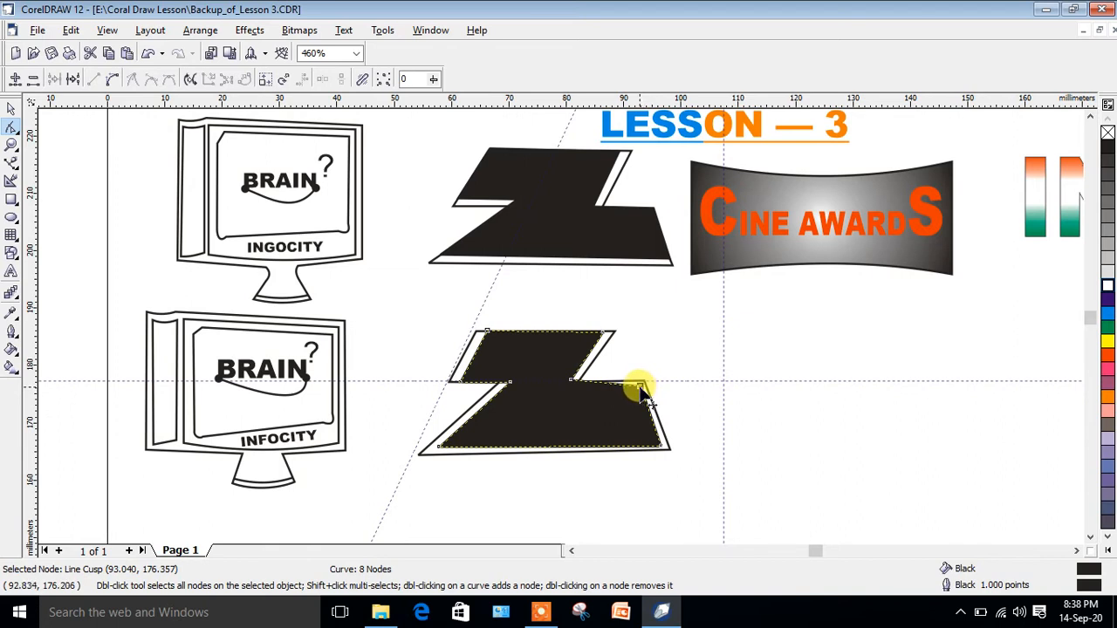
{"action": "left_click_drag", "start_coordinate": [641, 388], "coordinate": [638, 381]}
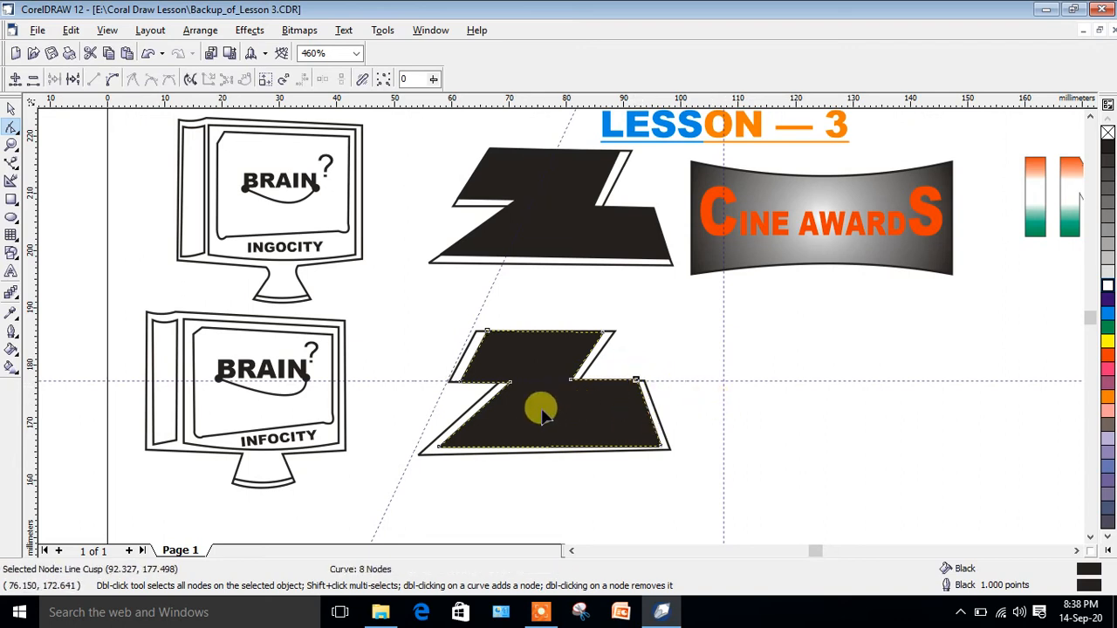
Step: Move the white Z's upper-left and left notch nodes onto the black Z's corners, and shift the black Z's lower-right node slightly inward
{"action": "left_click", "coordinate": [471, 347]}
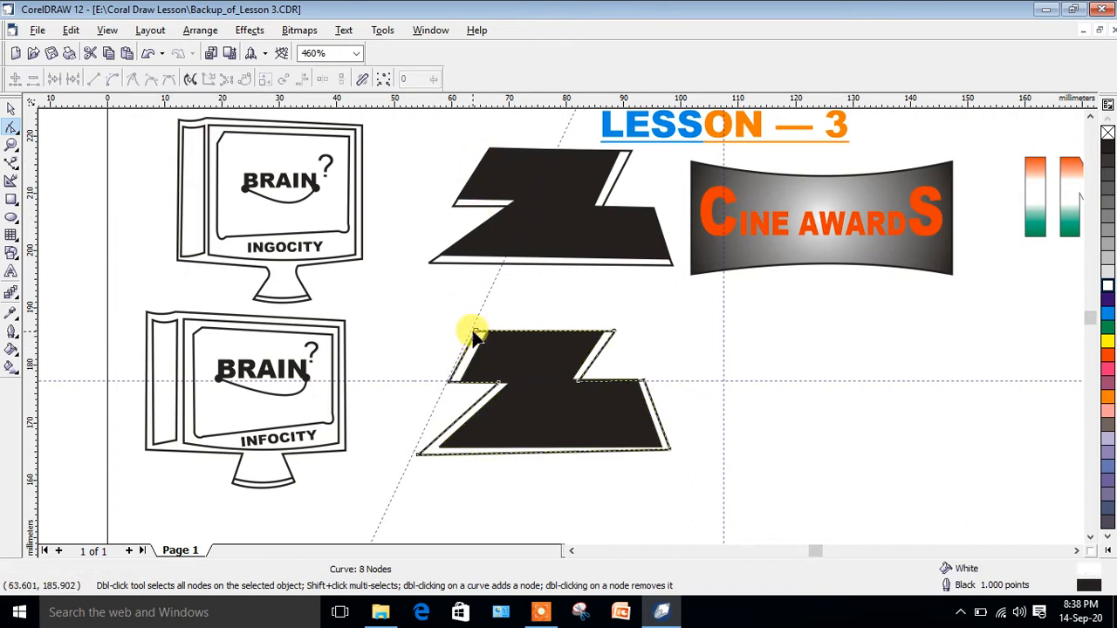
{"action": "mouse_move", "coordinate": [478, 336]}
{"action": "left_mouse_down"}
{"action": "mouse_move", "coordinate": [474, 325]}
{"action": "mouse_move", "coordinate": [494, 333]}
{"action": "left_mouse_up"}
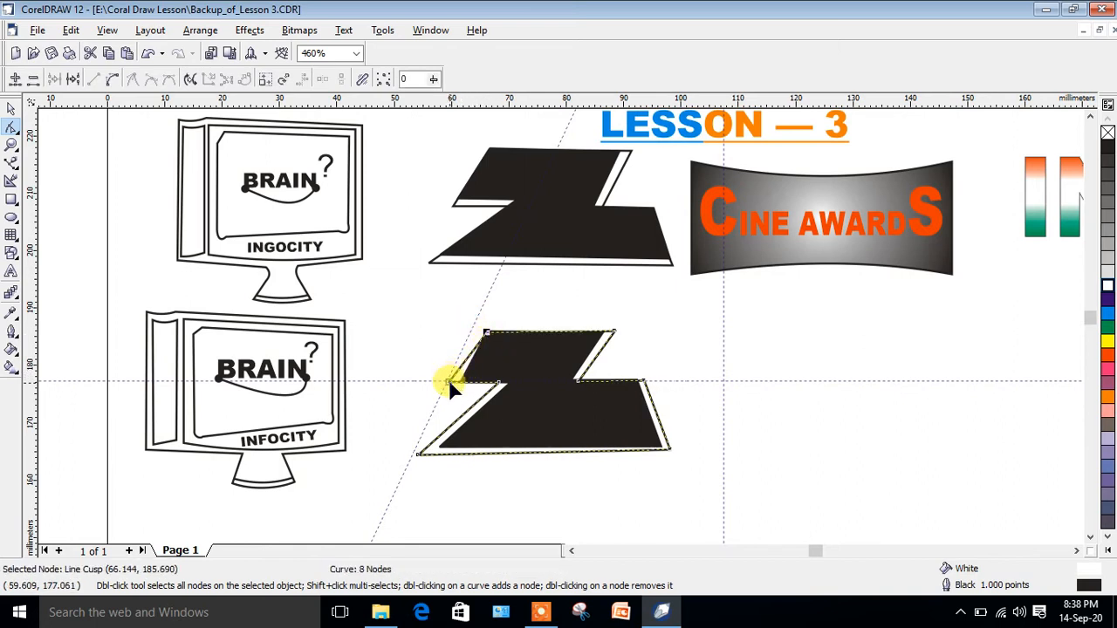
{"action": "mouse_move", "coordinate": [449, 382]}
{"action": "left_mouse_down"}
{"action": "mouse_move", "coordinate": [461, 375]}
{"action": "mouse_move", "coordinate": [452, 369]}
{"action": "mouse_move", "coordinate": [462, 381]}
{"action": "left_mouse_up"}
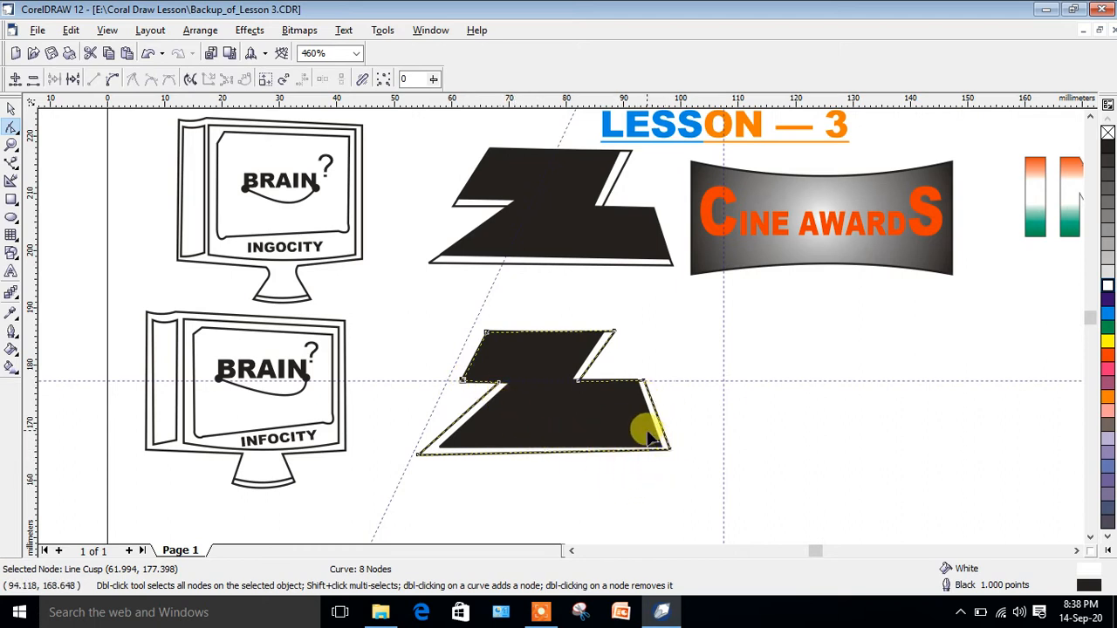
{"action": "mouse_move", "coordinate": [641, 434]}
{"action": "left_mouse_down"}
{"action": "mouse_move", "coordinate": [660, 454]}
{"action": "mouse_move", "coordinate": [663, 443]}
{"action": "mouse_move", "coordinate": [650, 448]}
{"action": "left_mouse_up"}
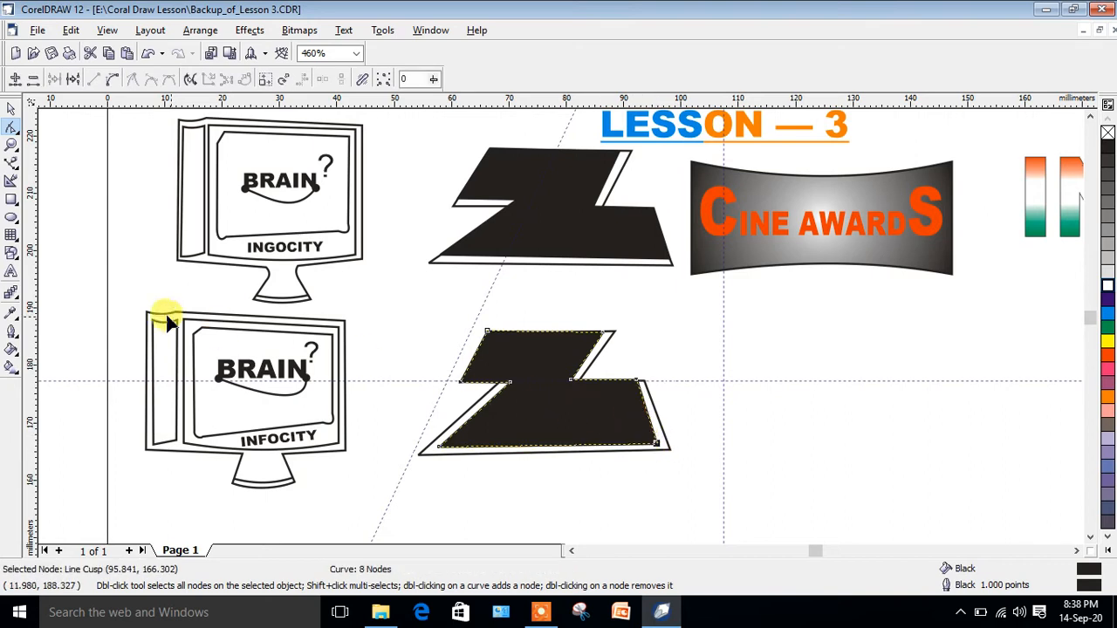
{"action": "left_click", "coordinate": [12, 146]}
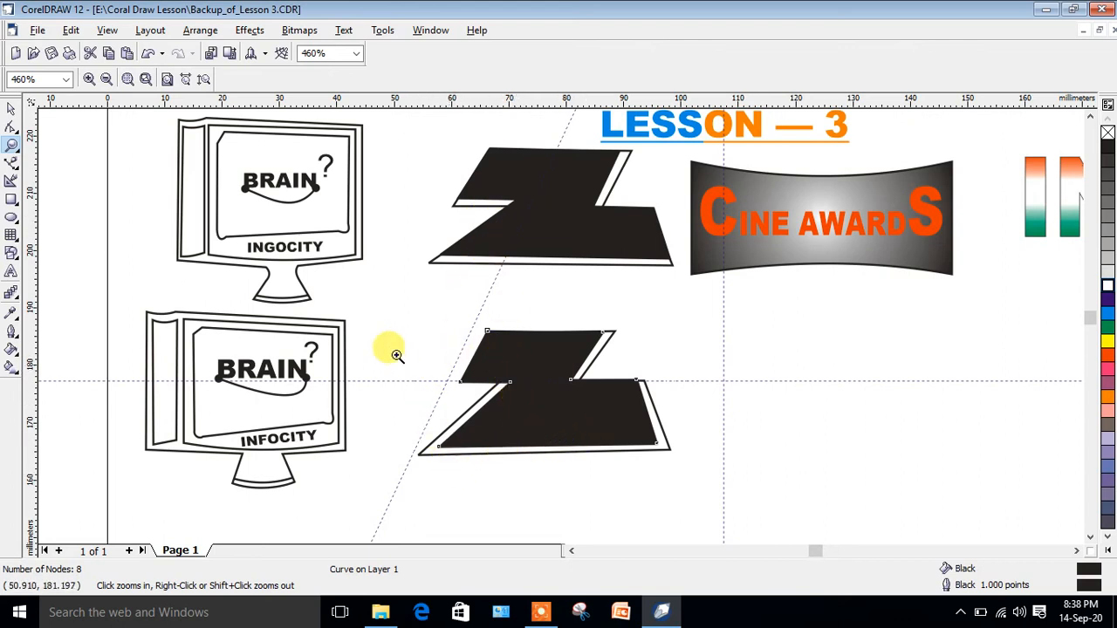
Step: Raise the lower black Z's two left notch nodes and move its lower-left node outward toward the white Z's corner
{"action": "left_click_drag", "start_coordinate": [379, 301], "coordinate": [721, 476]}
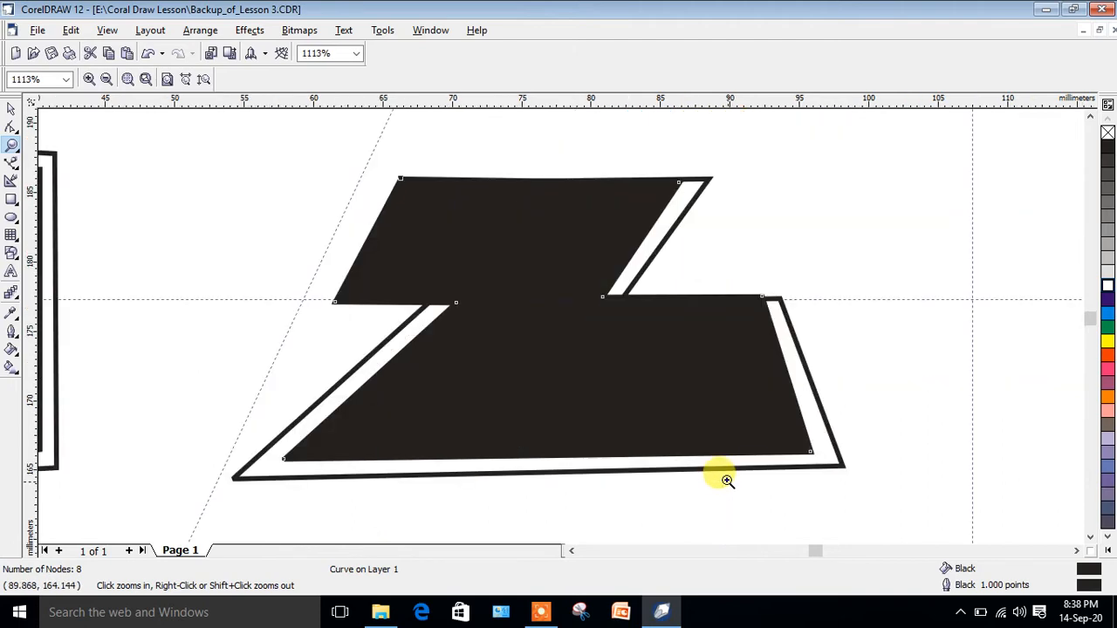
{"action": "right_click", "coordinate": [645, 423]}
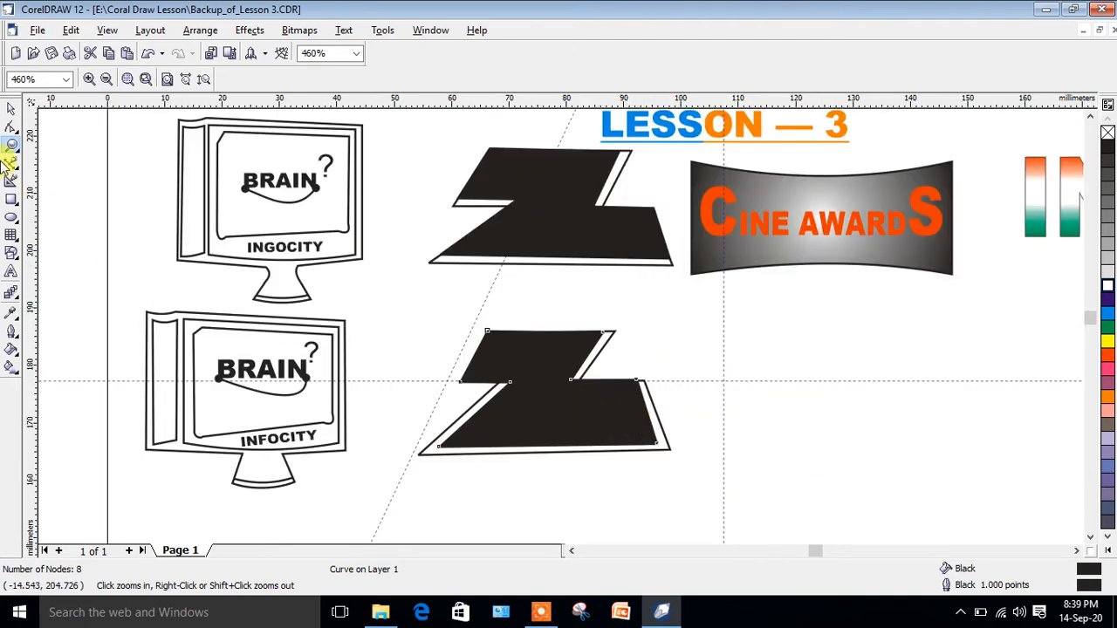
{"action": "left_click", "coordinate": [13, 109]}
{"action": "left_click", "coordinate": [609, 534]}
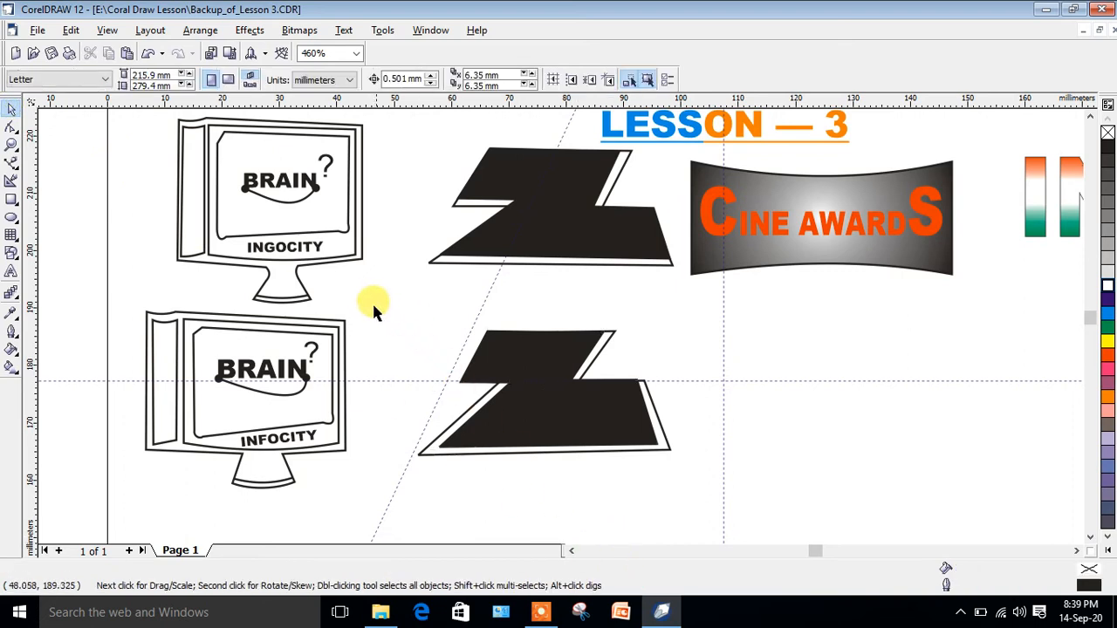
{"action": "left_click_drag", "start_coordinate": [375, 321], "coordinate": [722, 515]}
{"action": "left_click", "coordinate": [687, 513]}
{"action": "left_click", "coordinate": [528, 421]}
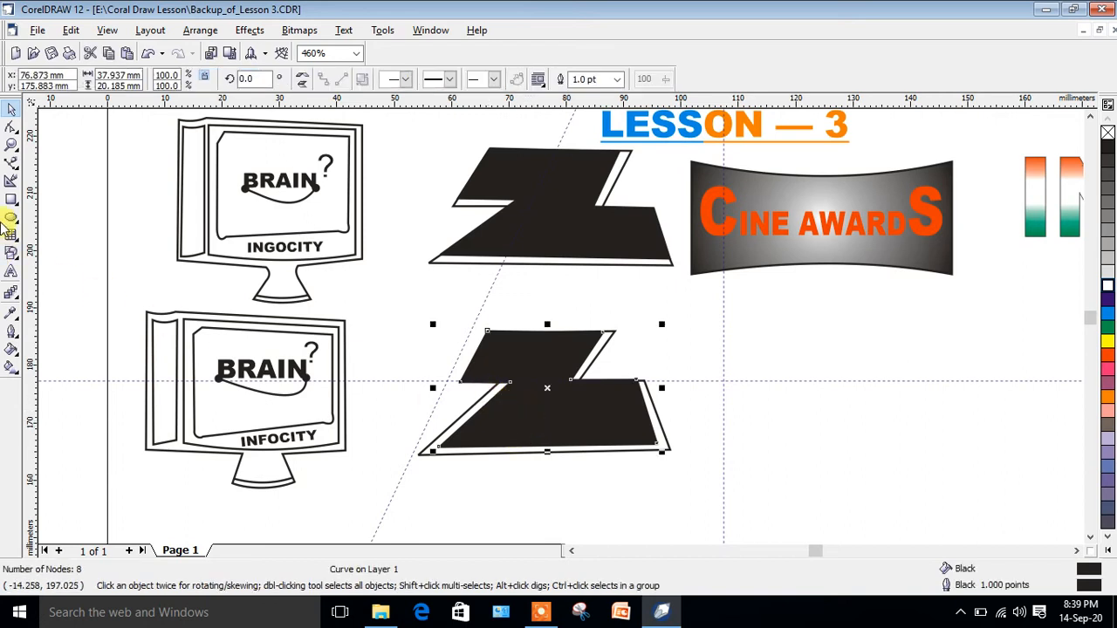
{"action": "left_click", "coordinate": [11, 129]}
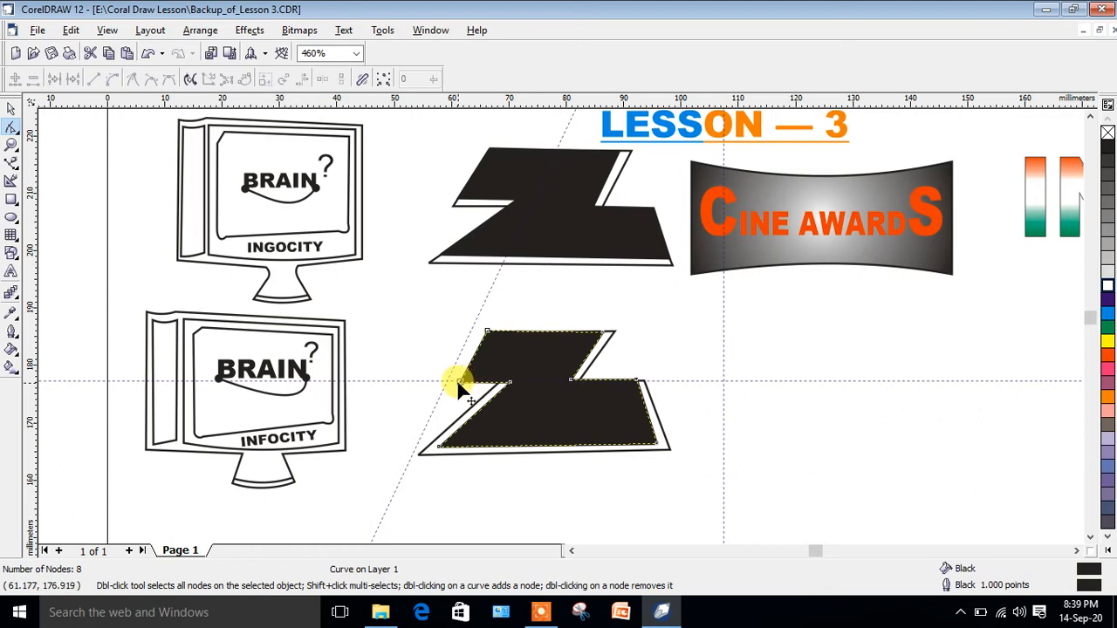
{"action": "left_click_drag", "start_coordinate": [459, 382], "coordinate": [515, 373]}
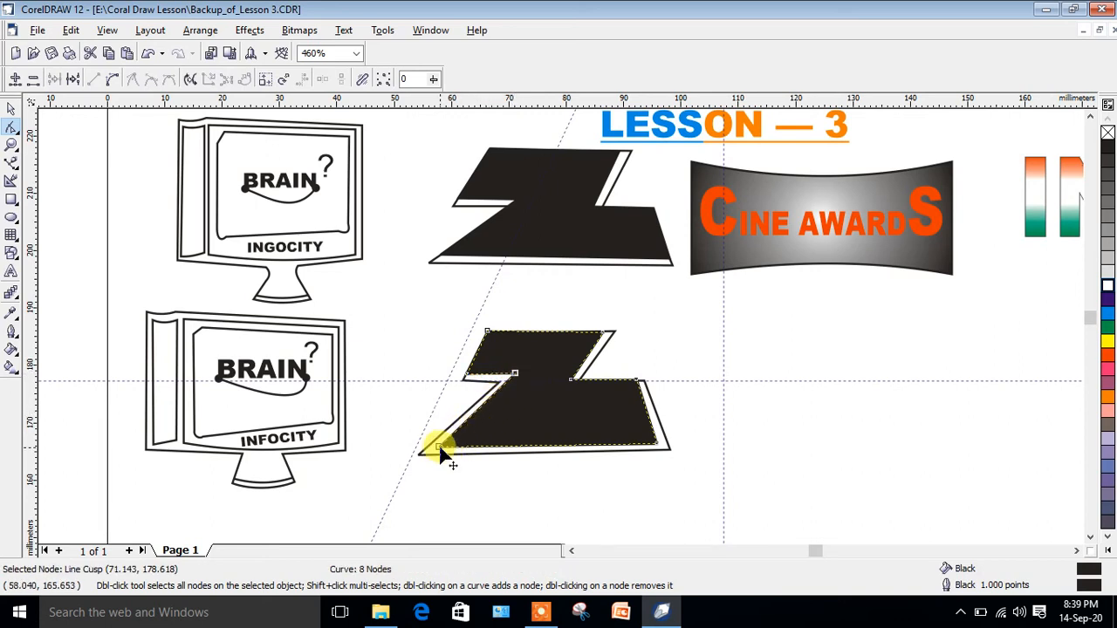
{"action": "left_click_drag", "start_coordinate": [440, 448], "coordinate": [429, 447]}
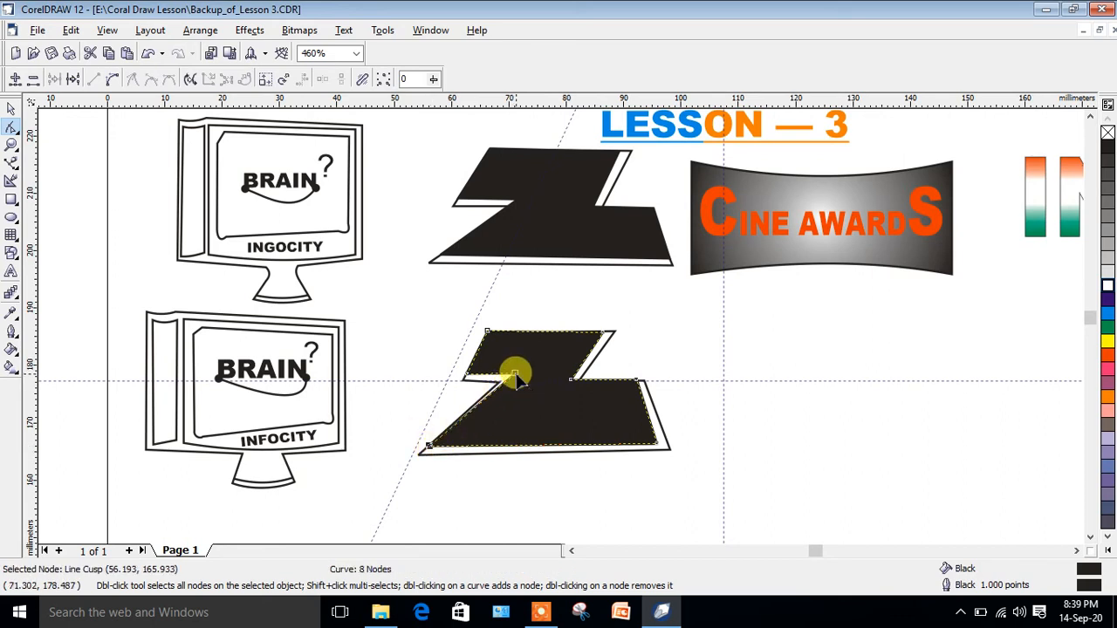
Step: Adjust the inner-left notch nodes of the black and white Zs, and move the black Z's lower-right node slightly outward
{"action": "left_click_drag", "start_coordinate": [515, 375], "coordinate": [508, 375]}
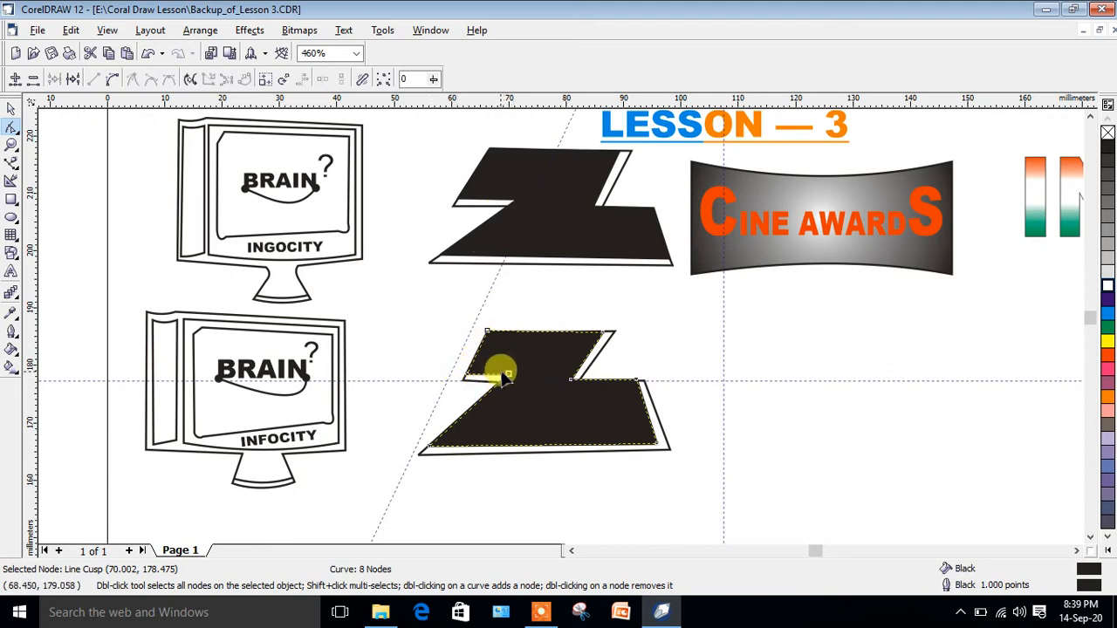
{"action": "mouse_move", "coordinate": [508, 376]}
{"action": "left_mouse_down"}
{"action": "mouse_move", "coordinate": [524, 377]}
{"action": "mouse_move", "coordinate": [491, 382]}
{"action": "left_mouse_up"}
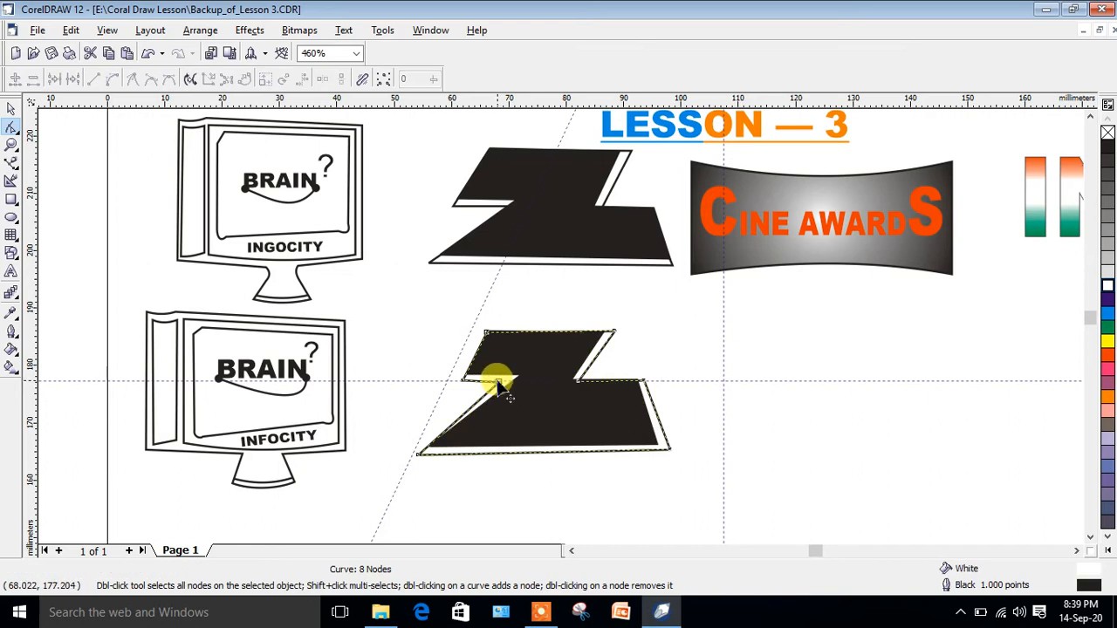
{"action": "left_click_drag", "start_coordinate": [501, 384], "coordinate": [502, 385]}
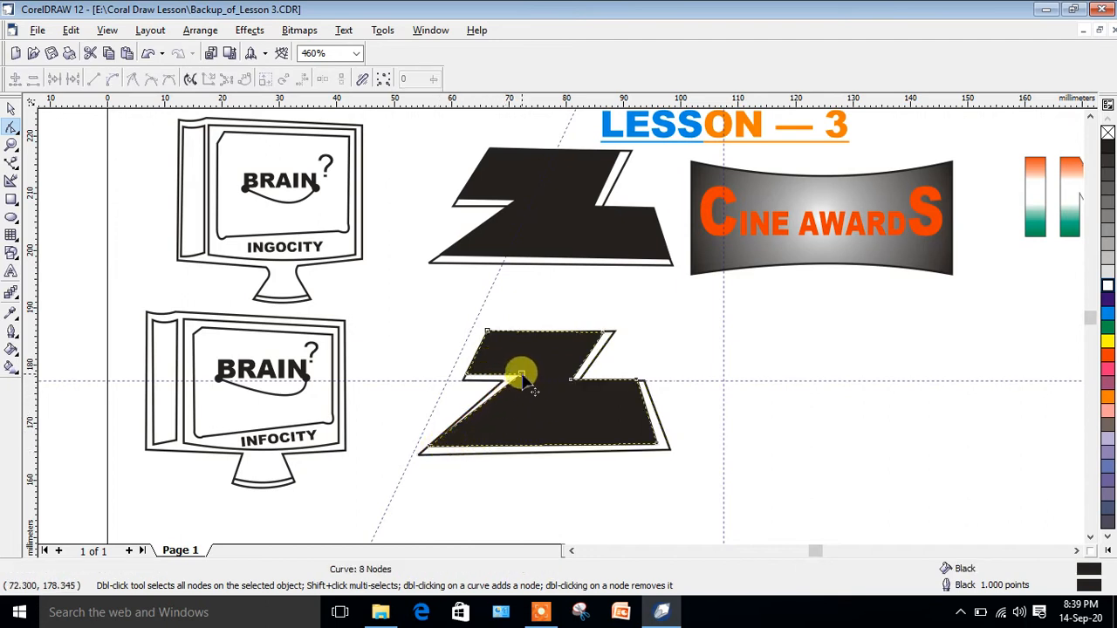
{"action": "mouse_move", "coordinate": [522, 374]}
{"action": "left_mouse_down"}
{"action": "mouse_move", "coordinate": [511, 367]}
{"action": "mouse_move", "coordinate": [513, 377]}
{"action": "left_mouse_up"}
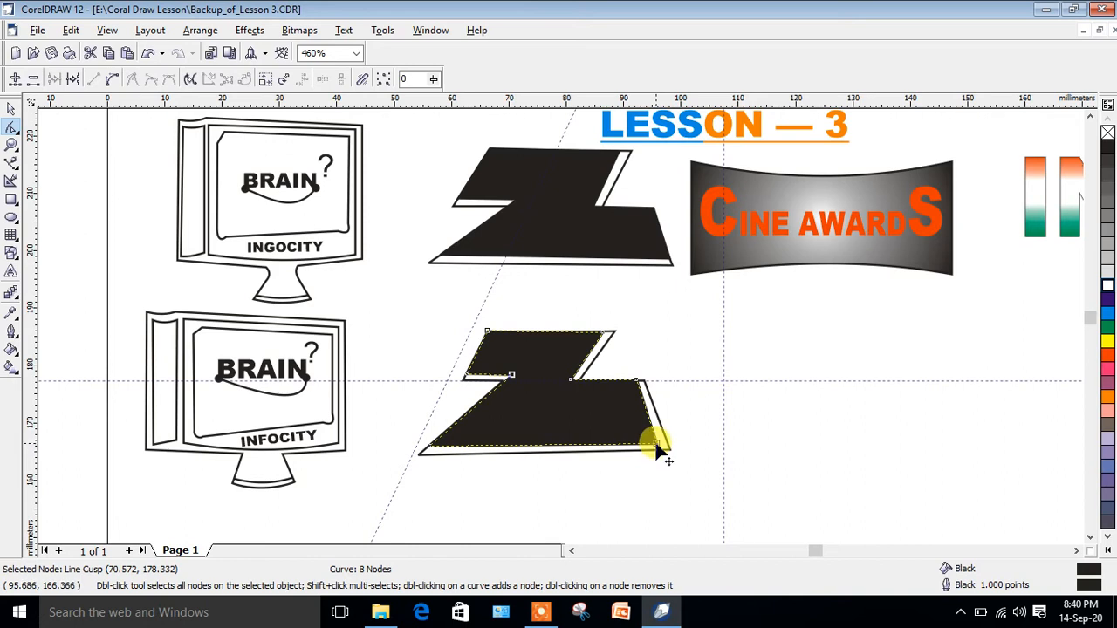
{"action": "left_click_drag", "start_coordinate": [657, 446], "coordinate": [661, 444]}
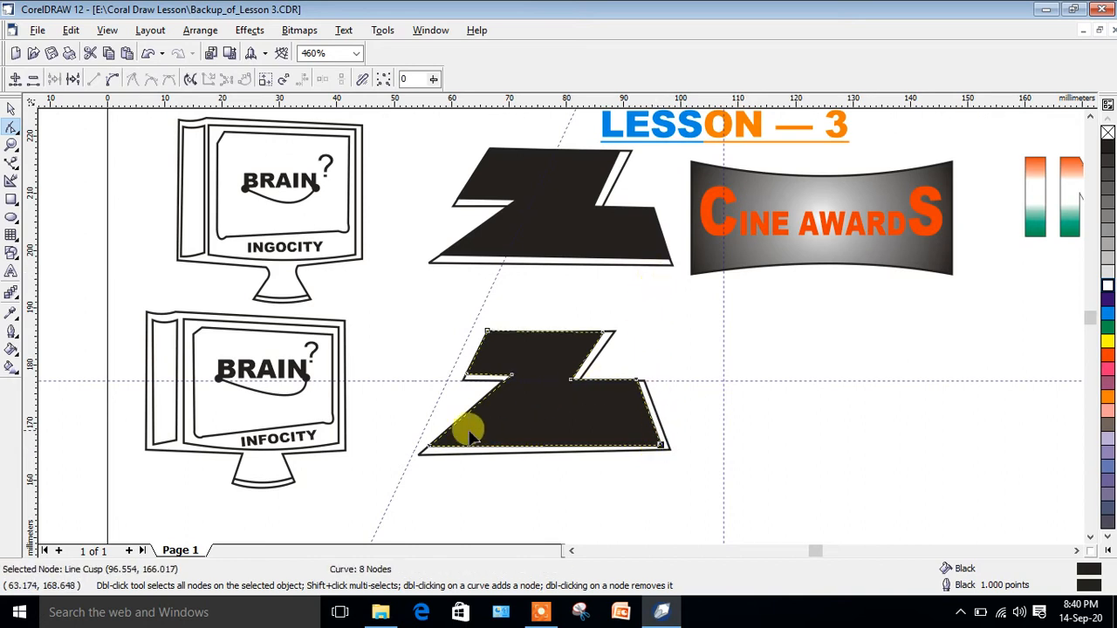
{"action": "left_click", "coordinate": [454, 385]}
{"action": "left_click", "coordinate": [9, 111]}
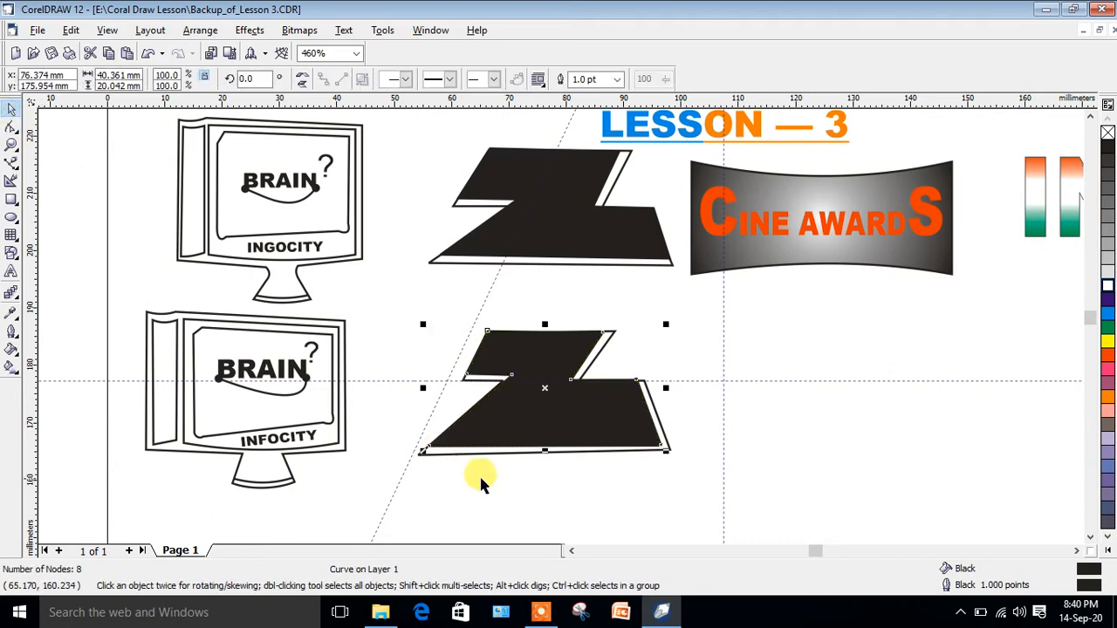
Step: Group the lower black and white Z shapes and scale the group down to about 30.6 by 15 mm
{"action": "left_click", "coordinate": [480, 473]}
{"action": "left_click", "coordinate": [378, 297]}
{"action": "left_click_drag", "start_coordinate": [382, 312], "coordinate": [691, 517]}
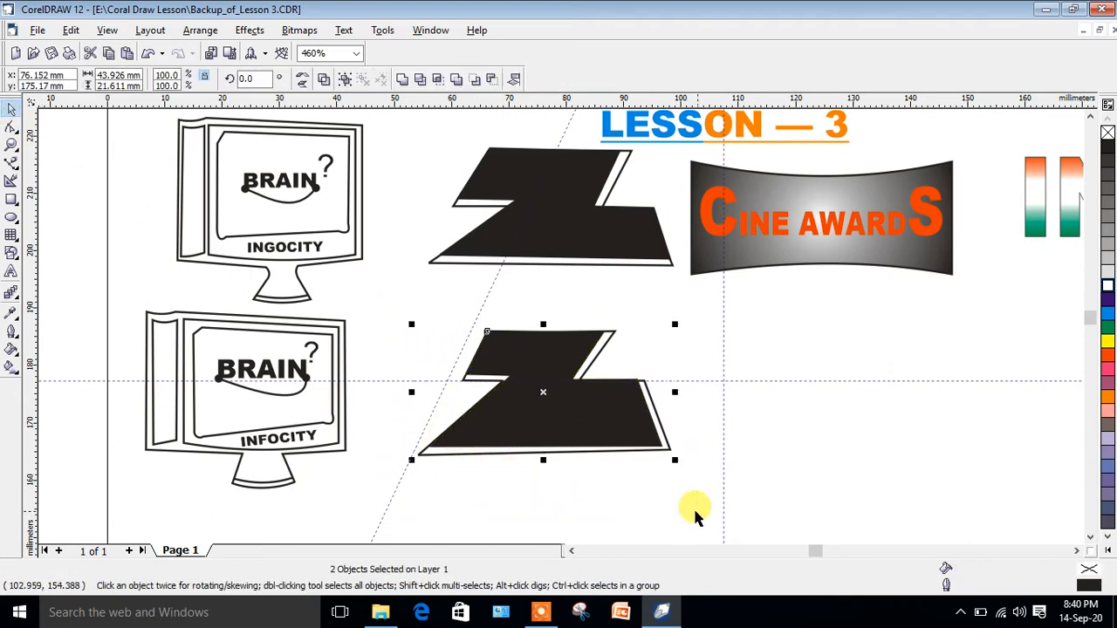
{"action": "left_click", "coordinate": [200, 30]}
{"action": "left_click", "coordinate": [220, 124]}
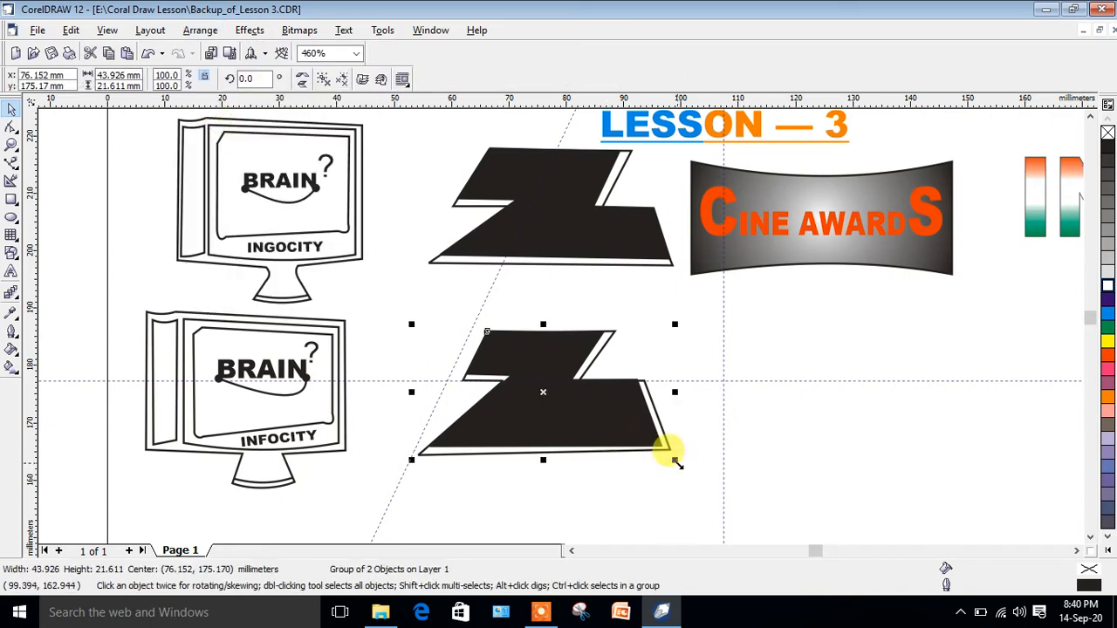
{"action": "left_click_drag", "start_coordinate": [674, 460], "coordinate": [601, 426]}
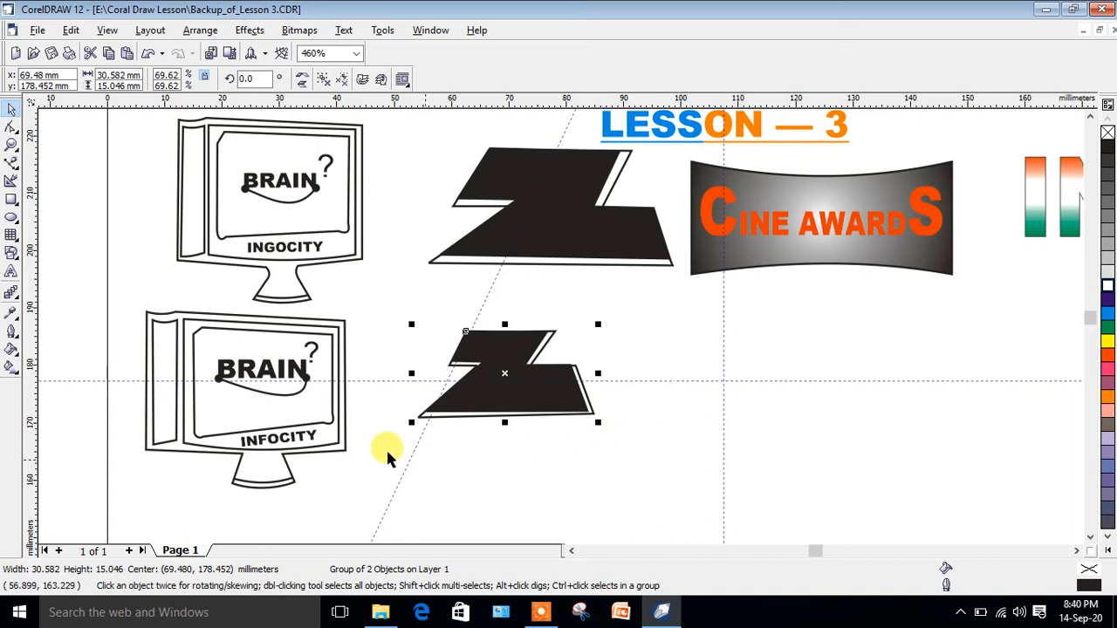
Step: Group all parts of the lower BRAIN monitor and scale the group down to about 27.5 by 24.3 mm
{"action": "left_click_drag", "start_coordinate": [118, 295], "coordinate": [155, 384]}
{"action": "left_click_drag", "start_coordinate": [370, 505], "coordinate": [380, 506]}
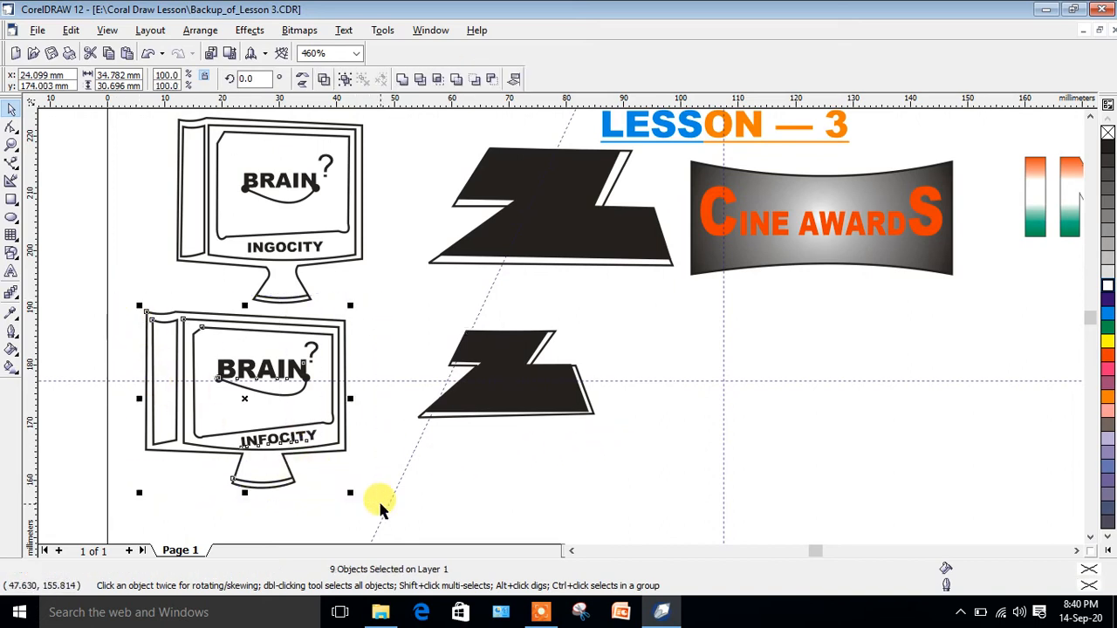
{"action": "left_click", "coordinate": [201, 31]}
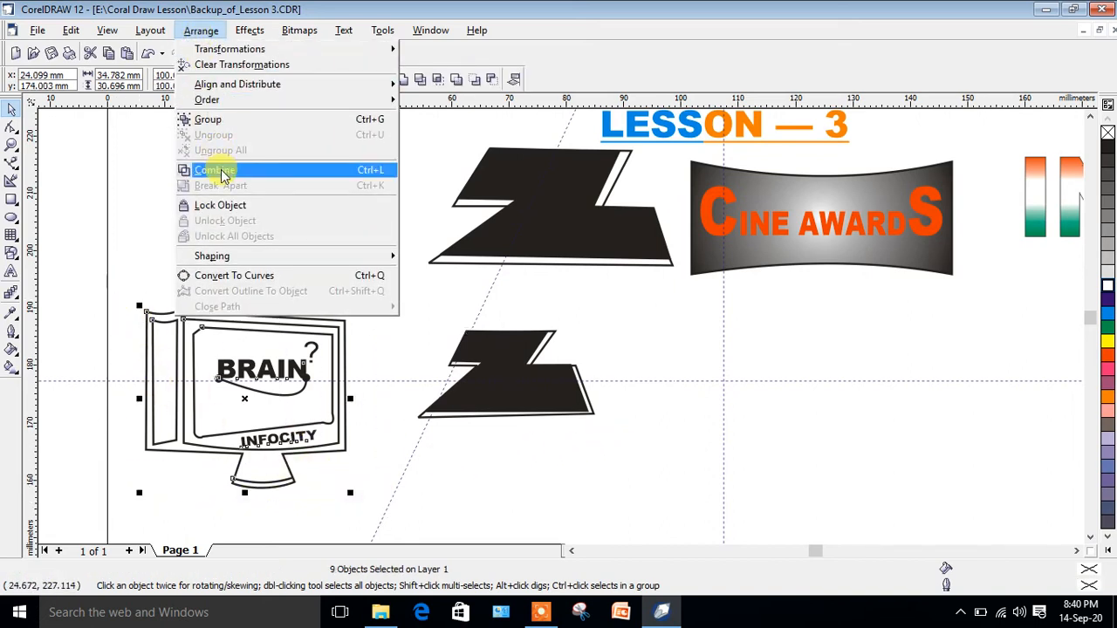
{"action": "left_click", "coordinate": [215, 105]}
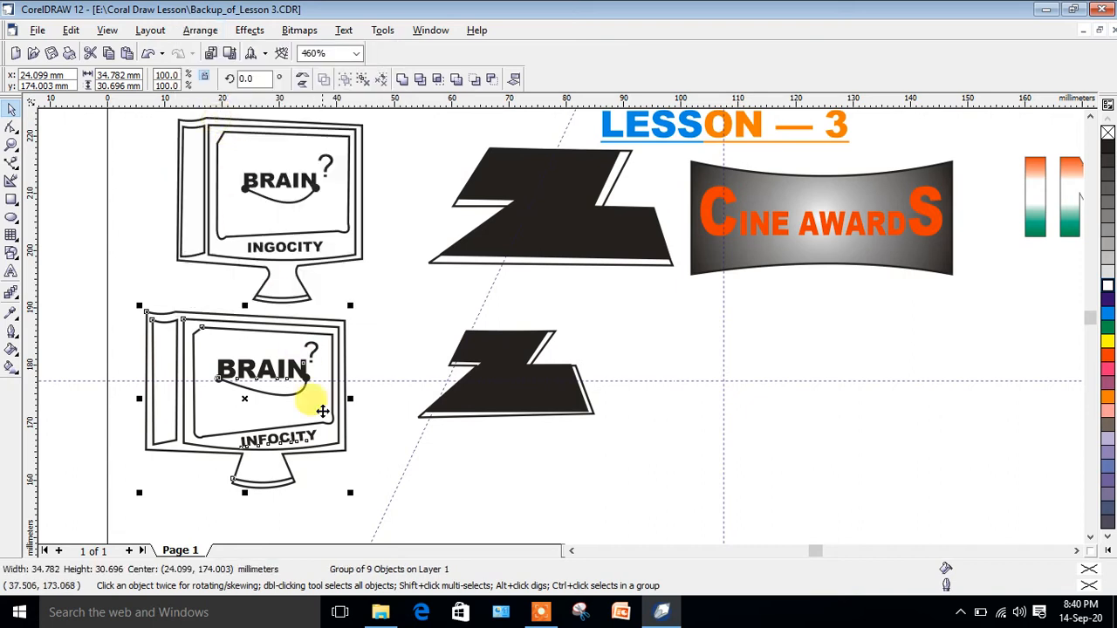
{"action": "left_click_drag", "start_coordinate": [349, 491], "coordinate": [311, 459]}
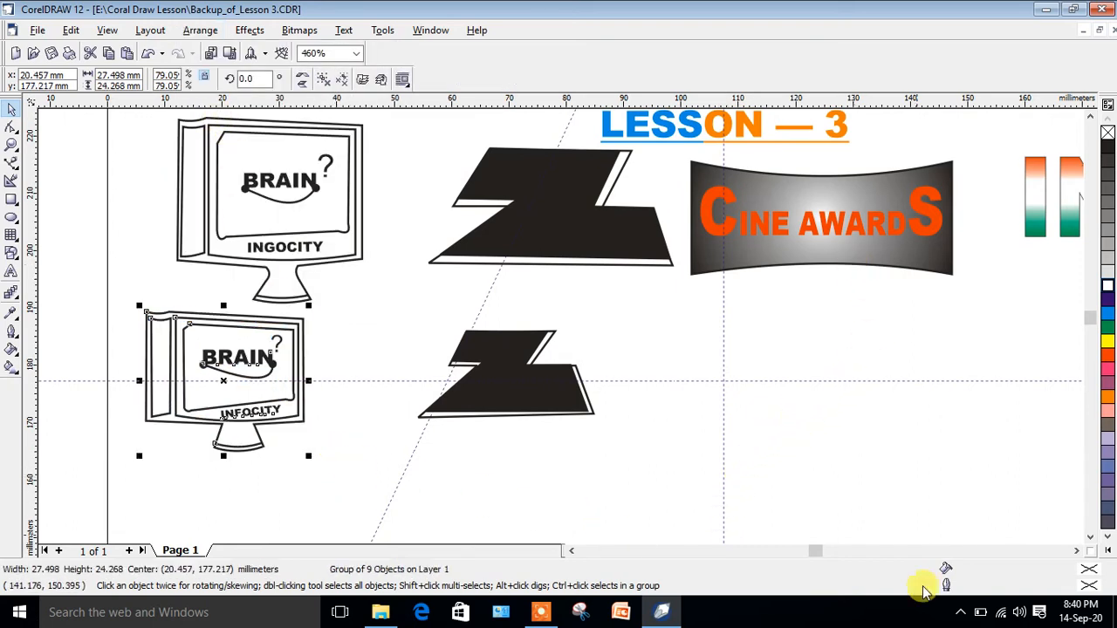
Step: Draw a rectangle about 40.4 by 17.7 mm below the CINE AWARDS banner and convert it to curves
{"action": "left_click", "coordinate": [1078, 552]}
{"action": "left_click", "coordinate": [1079, 552]}
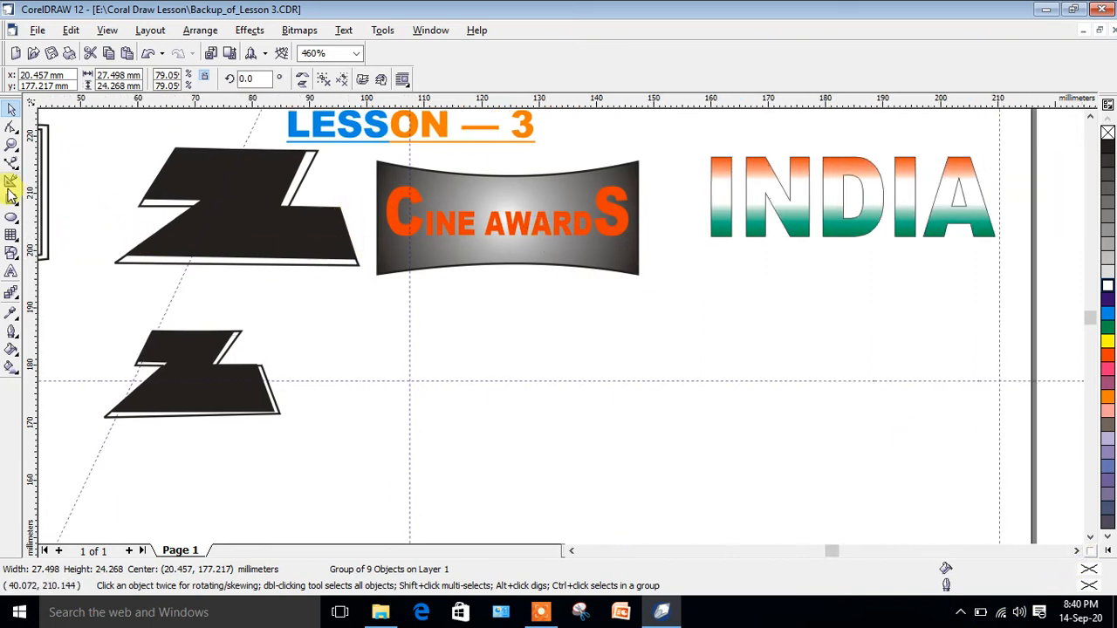
{"action": "left_click", "coordinate": [11, 202]}
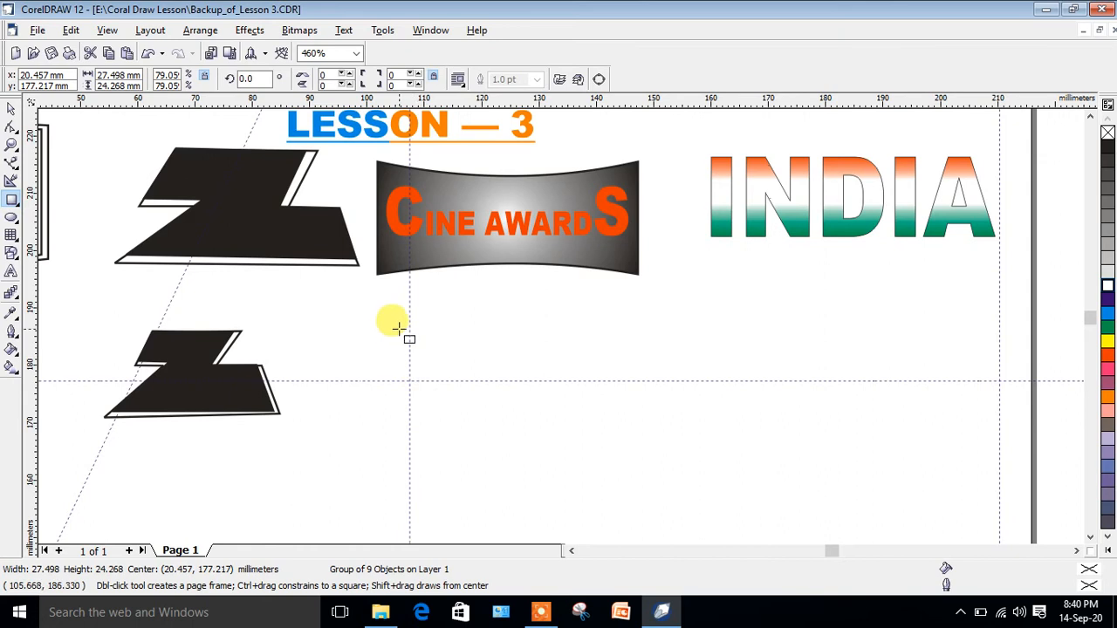
{"action": "left_click_drag", "start_coordinate": [399, 330], "coordinate": [631, 429]}
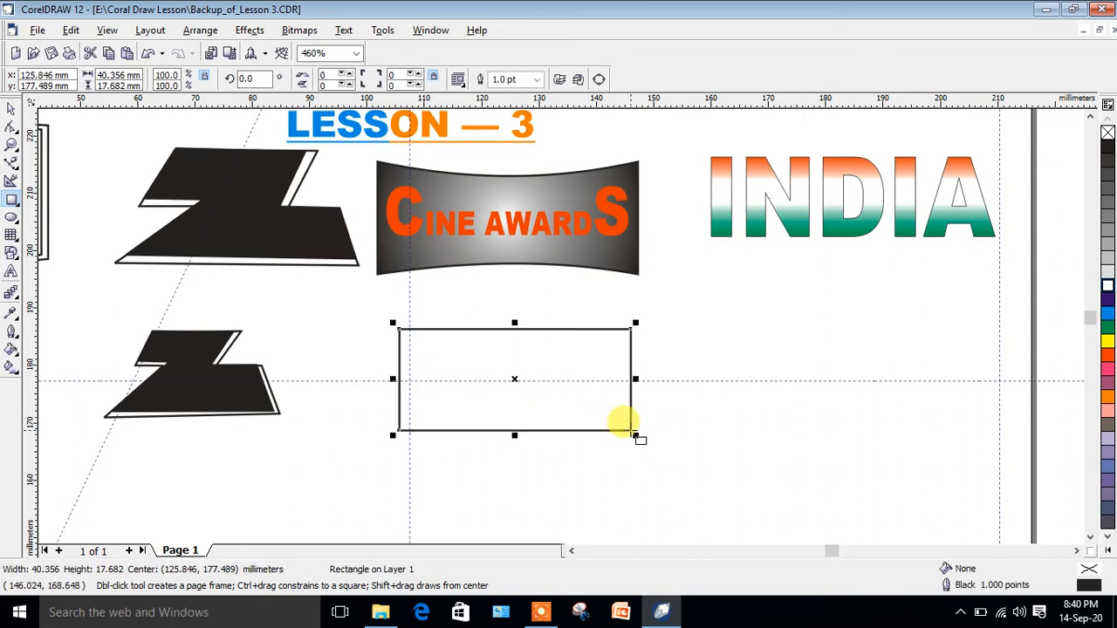
{"action": "left_click", "coordinate": [200, 30]}
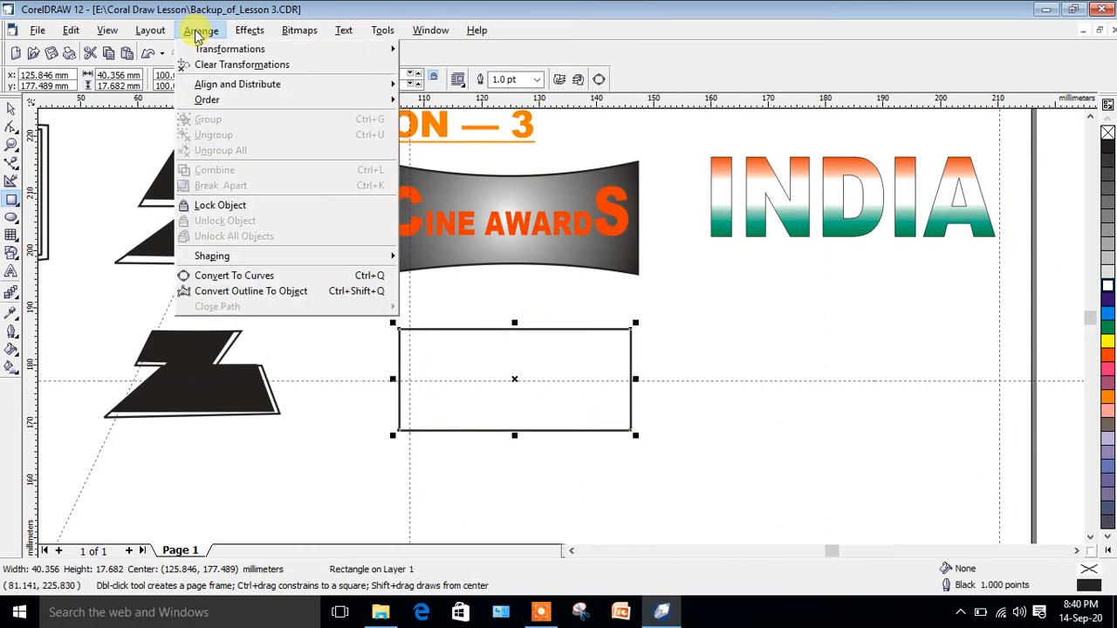
{"action": "left_click", "coordinate": [262, 276]}
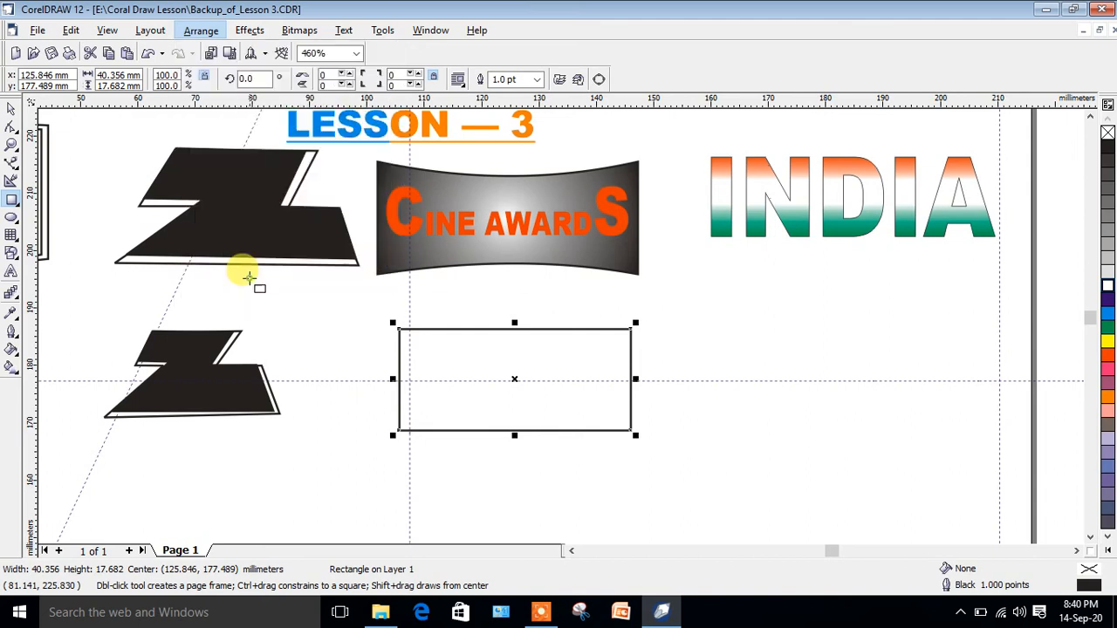
Step: Convert the rectangle's top and bottom edges from lines to curves and bend both inward like the banner above
{"action": "left_click", "coordinate": [11, 128]}
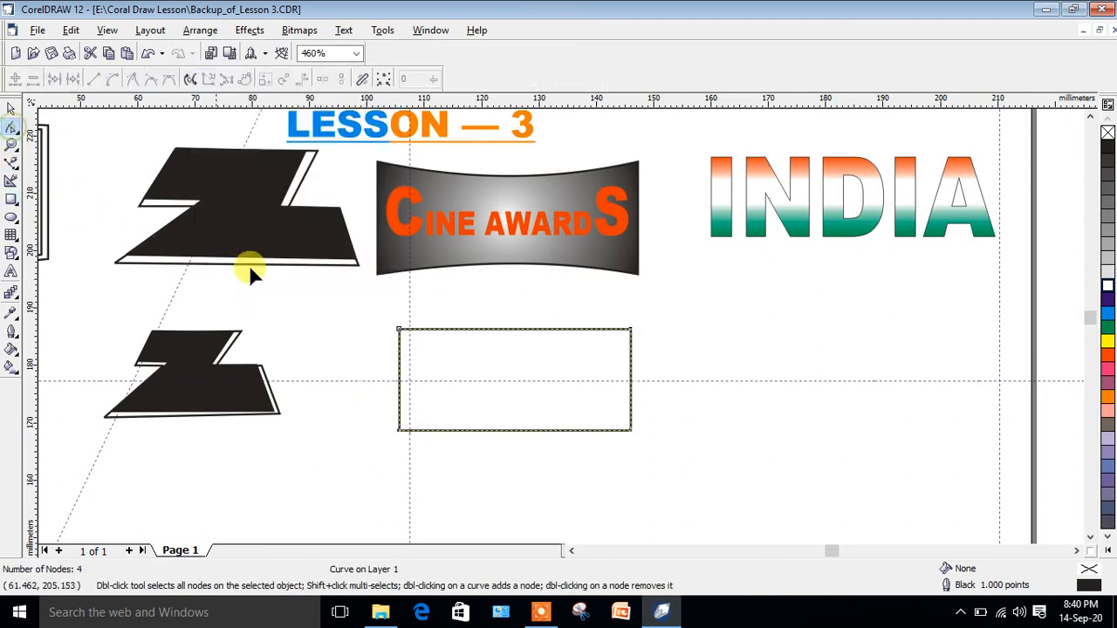
{"action": "left_click", "coordinate": [509, 330]}
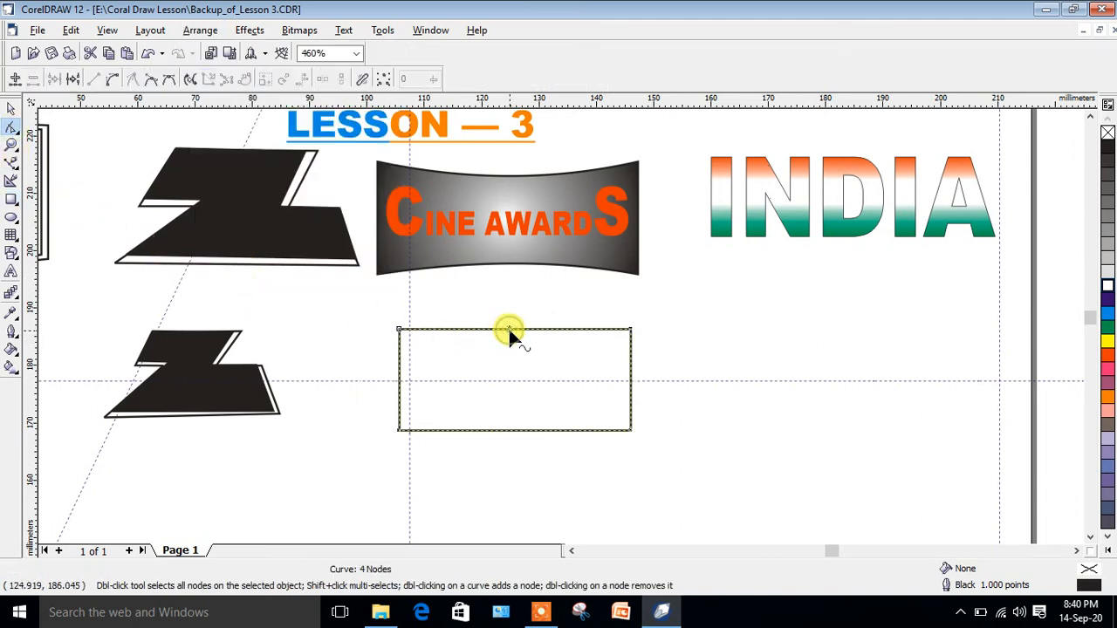
{"action": "left_click", "coordinate": [111, 81]}
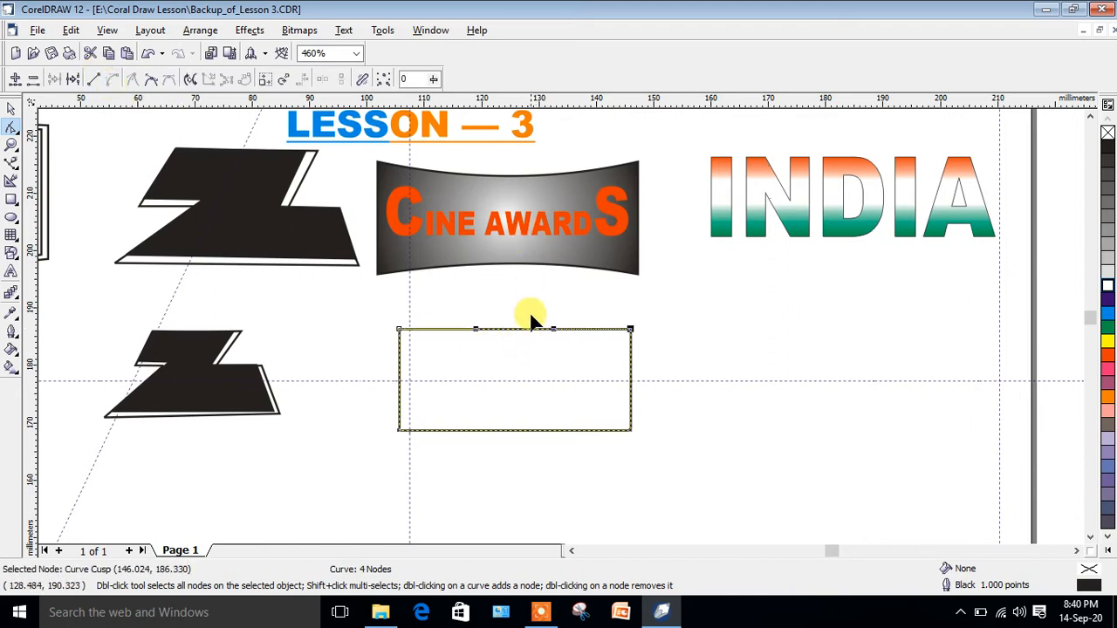
{"action": "left_click_drag", "start_coordinate": [512, 330], "coordinate": [511, 350]}
{"action": "left_click", "coordinate": [513, 430]}
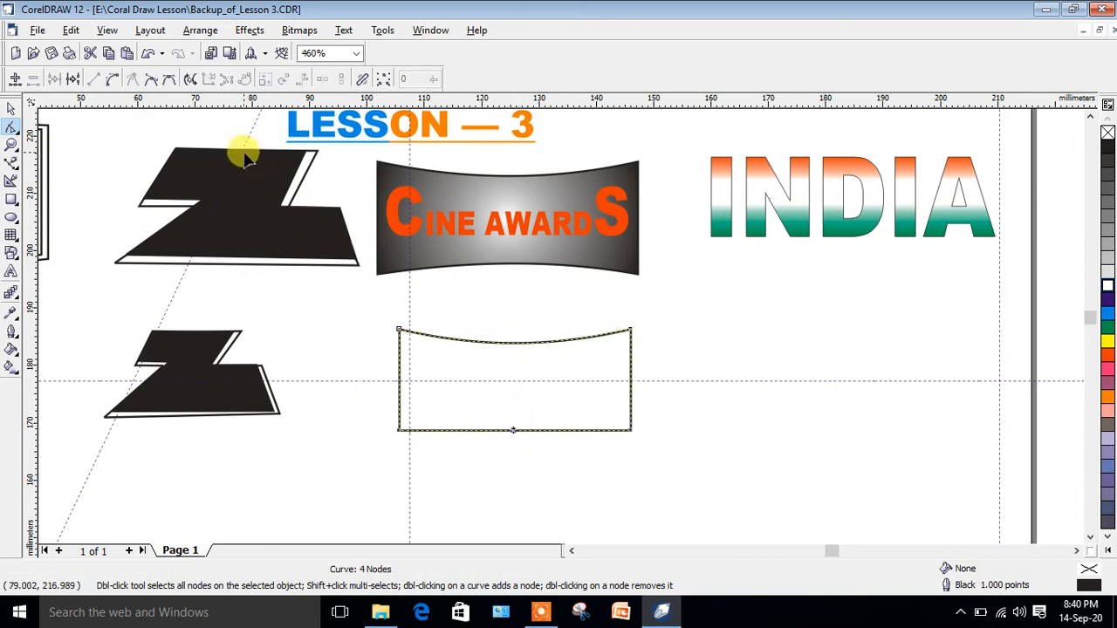
{"action": "left_click", "coordinate": [113, 79]}
{"action": "left_click", "coordinate": [112, 80]}
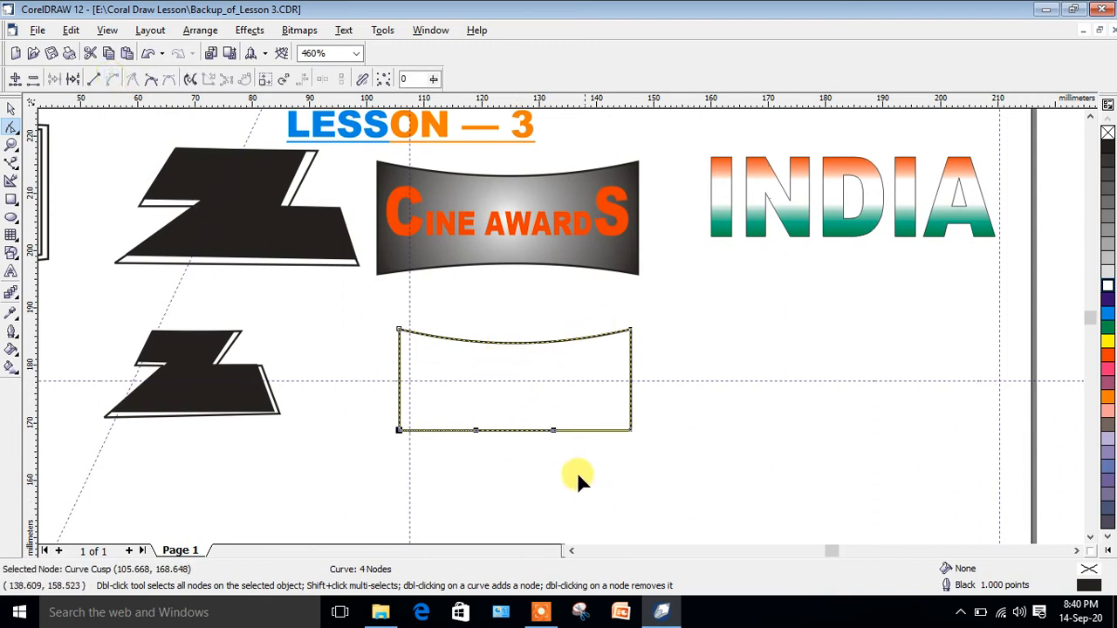
{"action": "left_click_drag", "start_coordinate": [513, 428], "coordinate": [524, 412]}
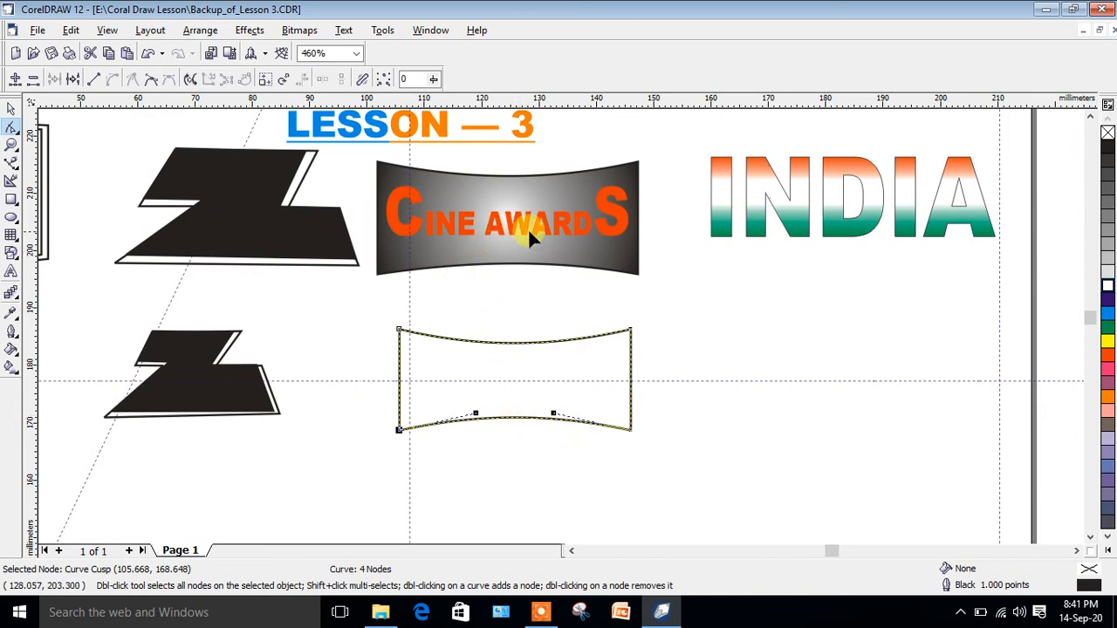
Step: Add the artistic text CINE AWARDS just below the new curved banner outline and set its font to Arial Black
{"action": "left_click", "coordinate": [12, 273]}
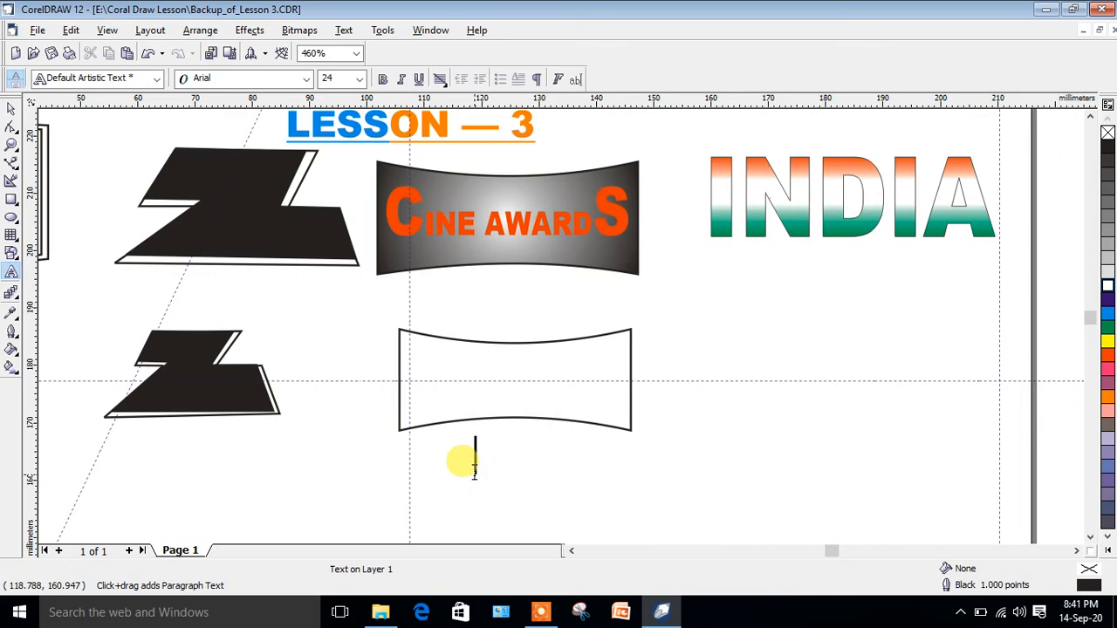
{"action": "type", "text": "CI"}
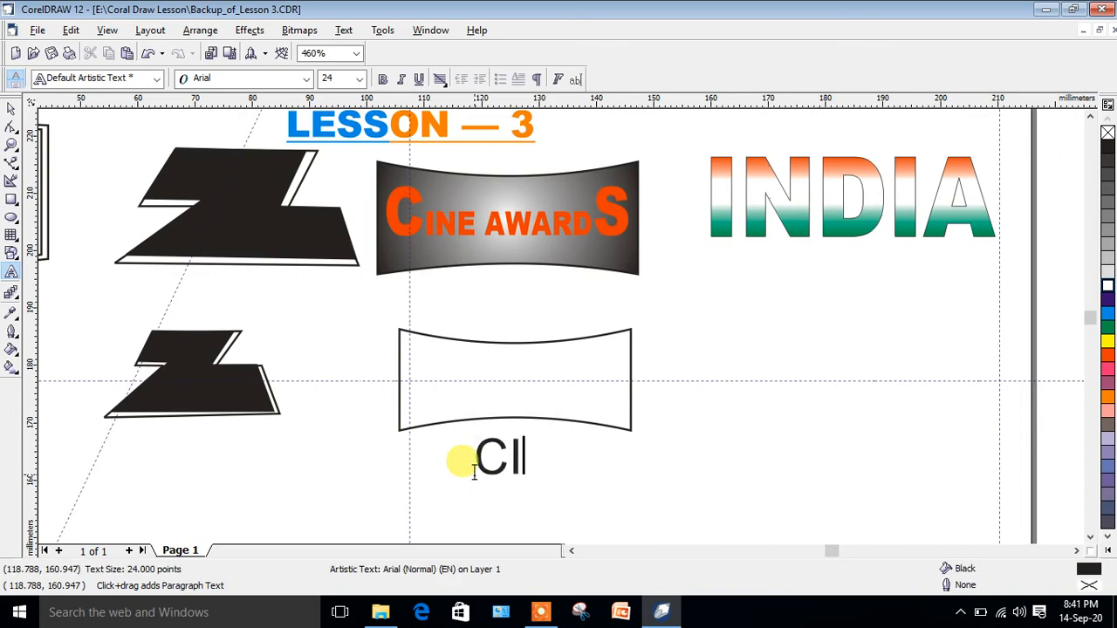
{"action": "type", "text": "NE"}
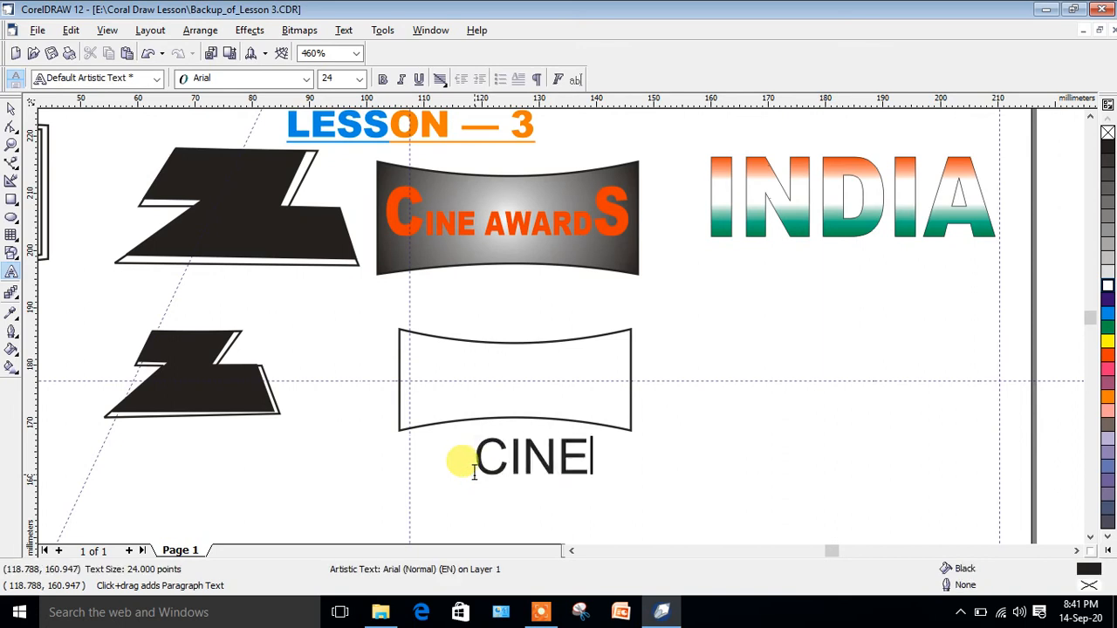
{"action": "type", "text": " AW"}
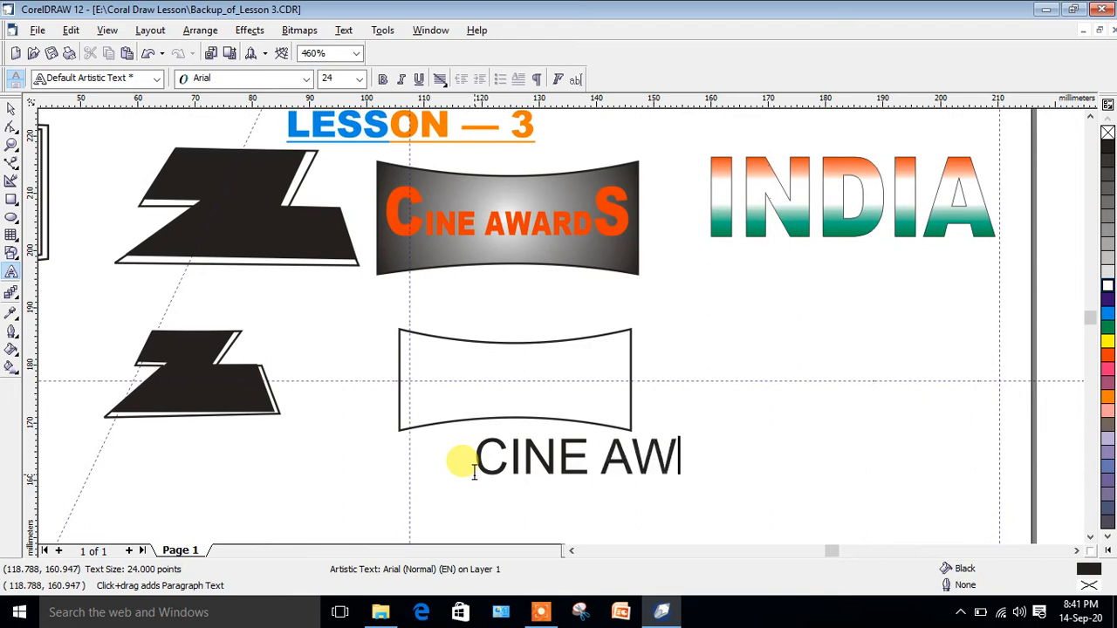
{"action": "type", "text": "AR"}
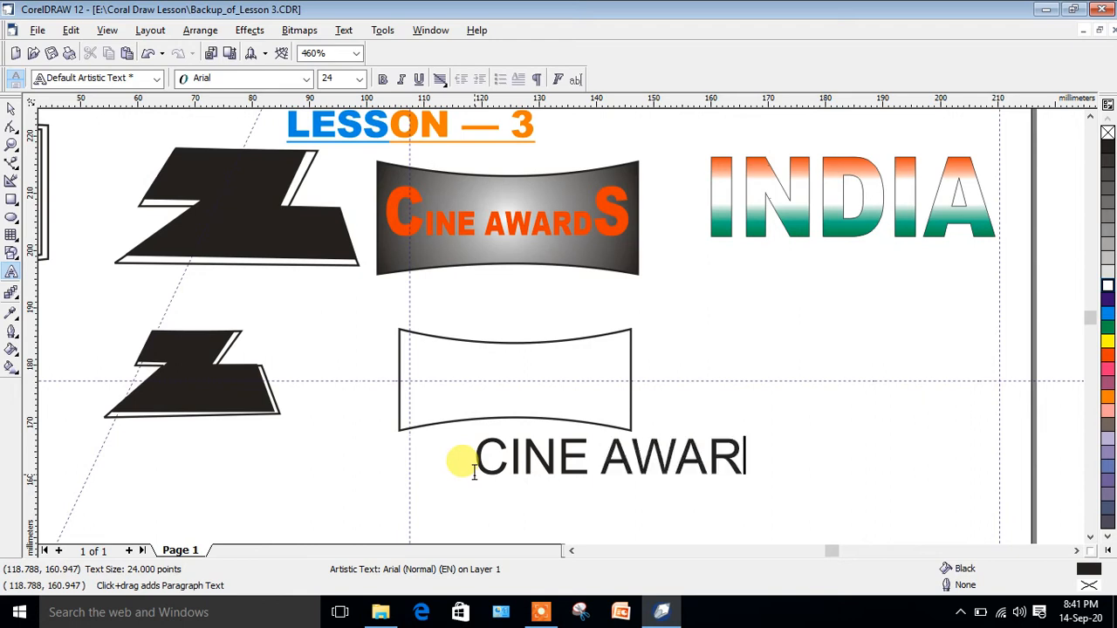
{"action": "type", "text": "DS"}
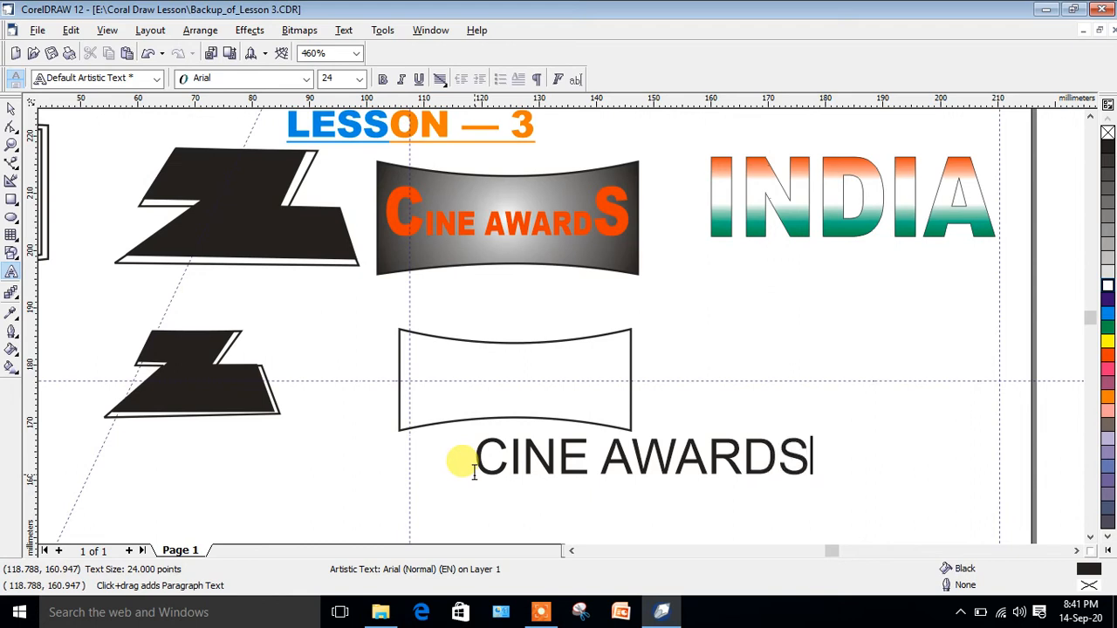
{"action": "left_click", "coordinate": [11, 109]}
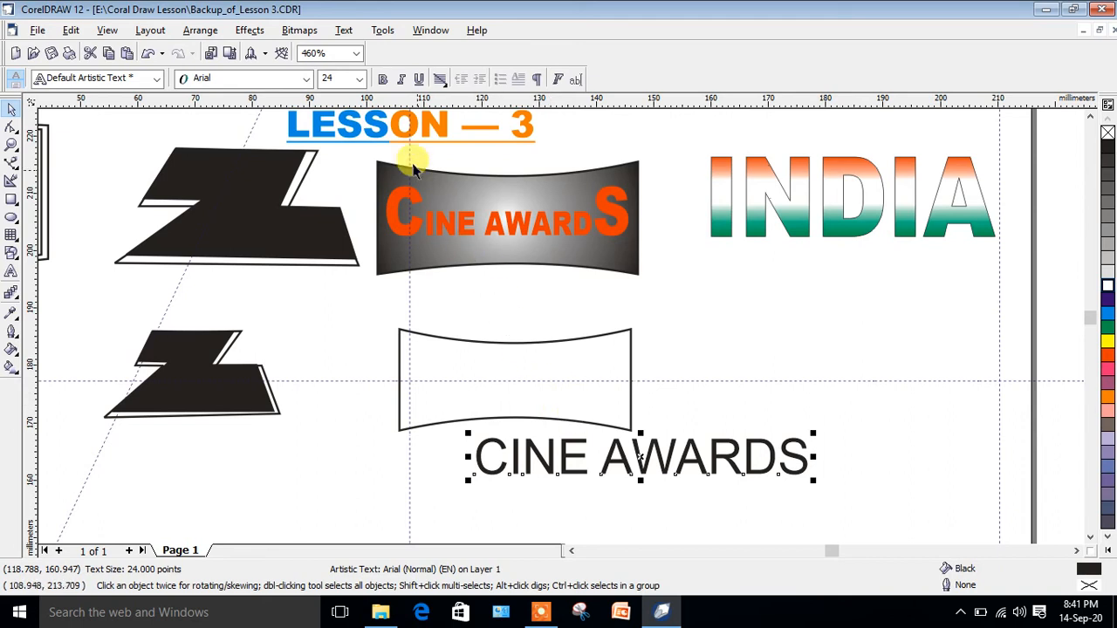
{"action": "left_click", "coordinate": [307, 79]}
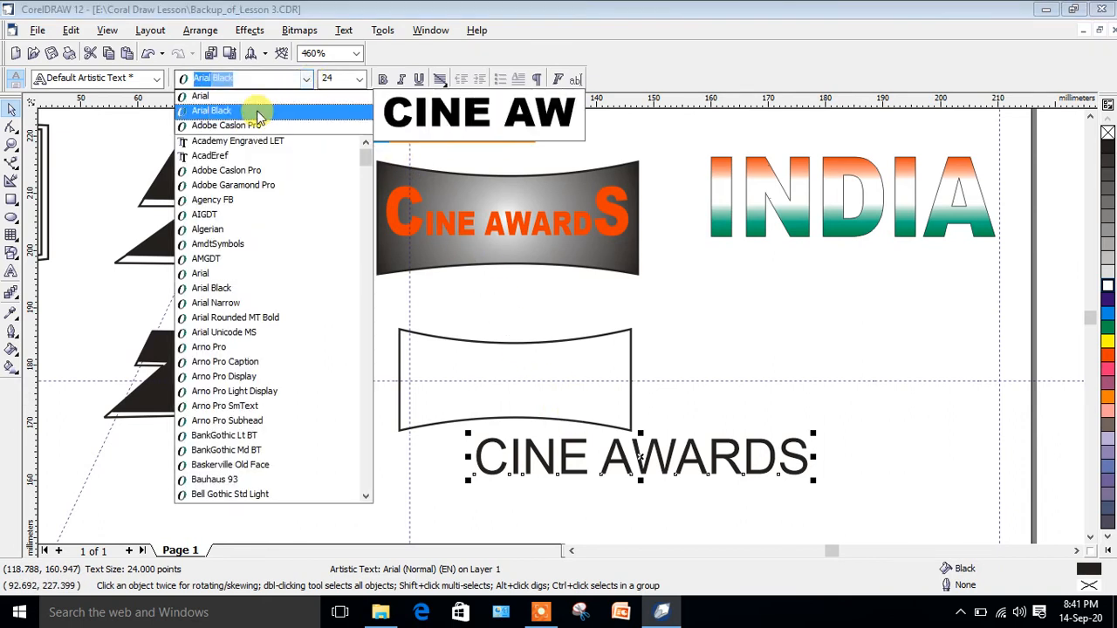
{"action": "left_click", "coordinate": [214, 110]}
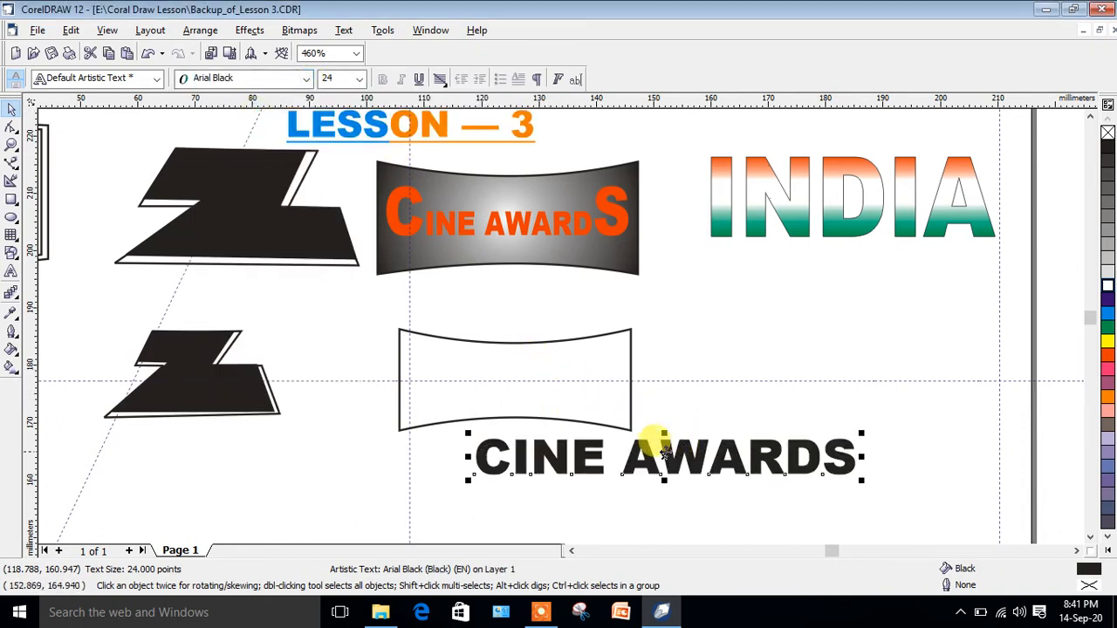
Step: Scale the new CINE AWARDS text down to about 13 pt and move it inside the curved banner outline
{"action": "left_click_drag", "start_coordinate": [862, 433], "coordinate": [710, 461]}
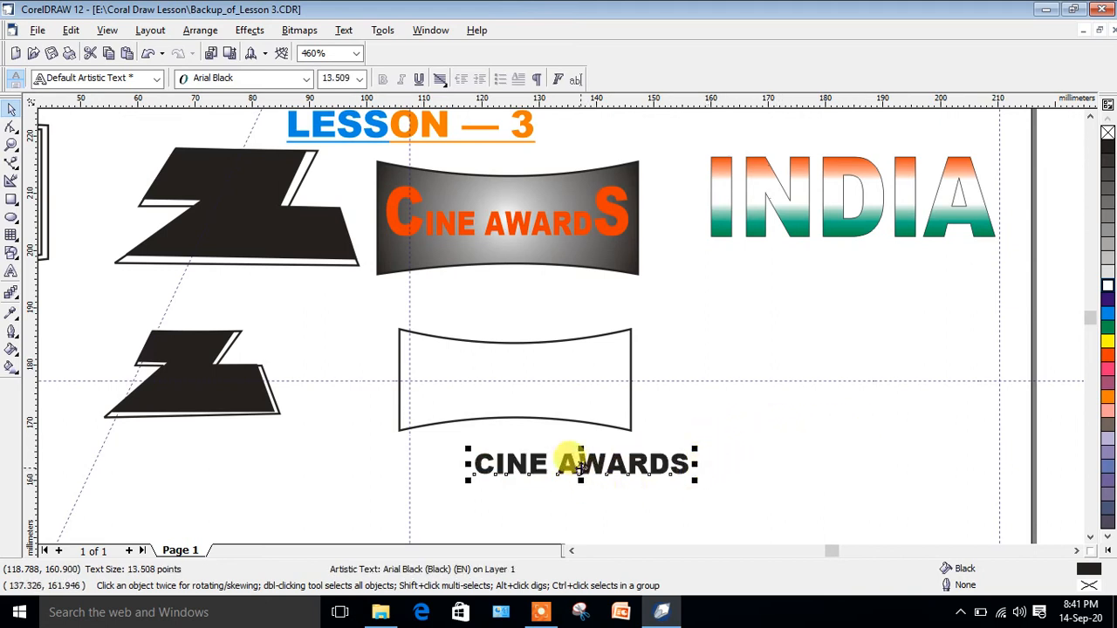
{"action": "left_click_drag", "start_coordinate": [581, 463], "coordinate": [510, 377]}
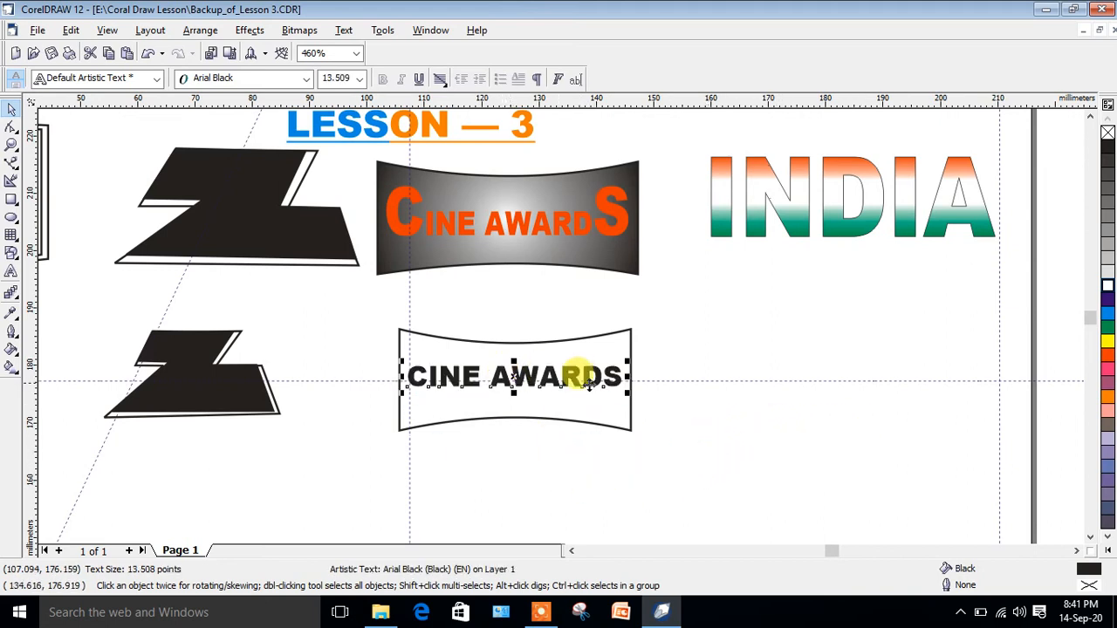
{"action": "left_click_drag", "start_coordinate": [620, 359], "coordinate": [612, 363]}
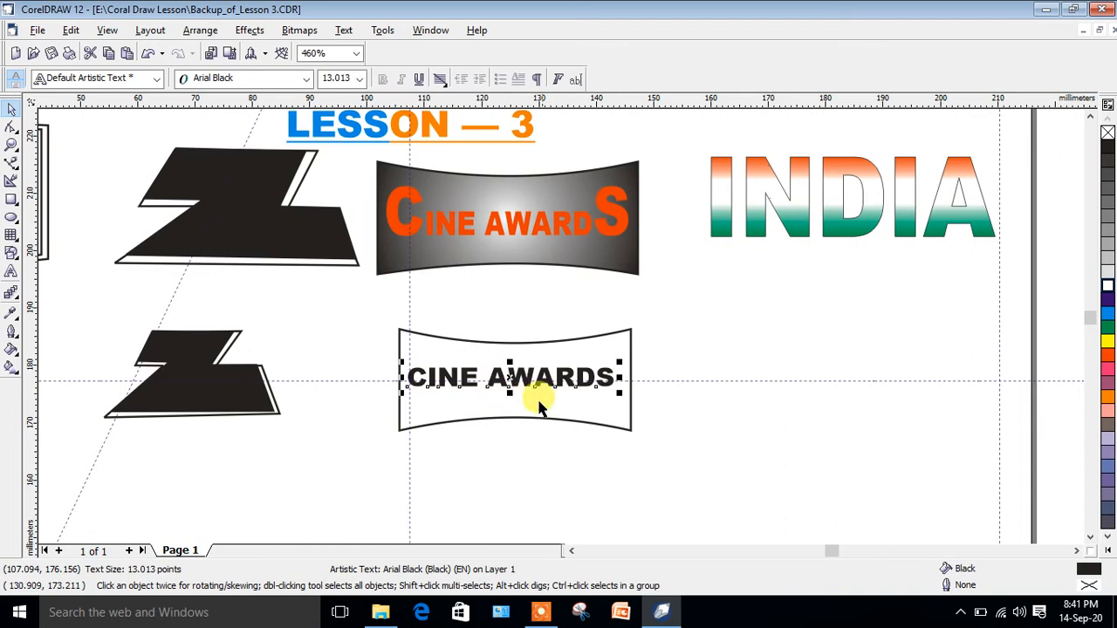
{"action": "left_click", "coordinate": [497, 472]}
Step: Set the first letter C and the last letter S of the lower CINE AWARDS text to 24 pt
{"action": "left_click", "coordinate": [426, 377]}
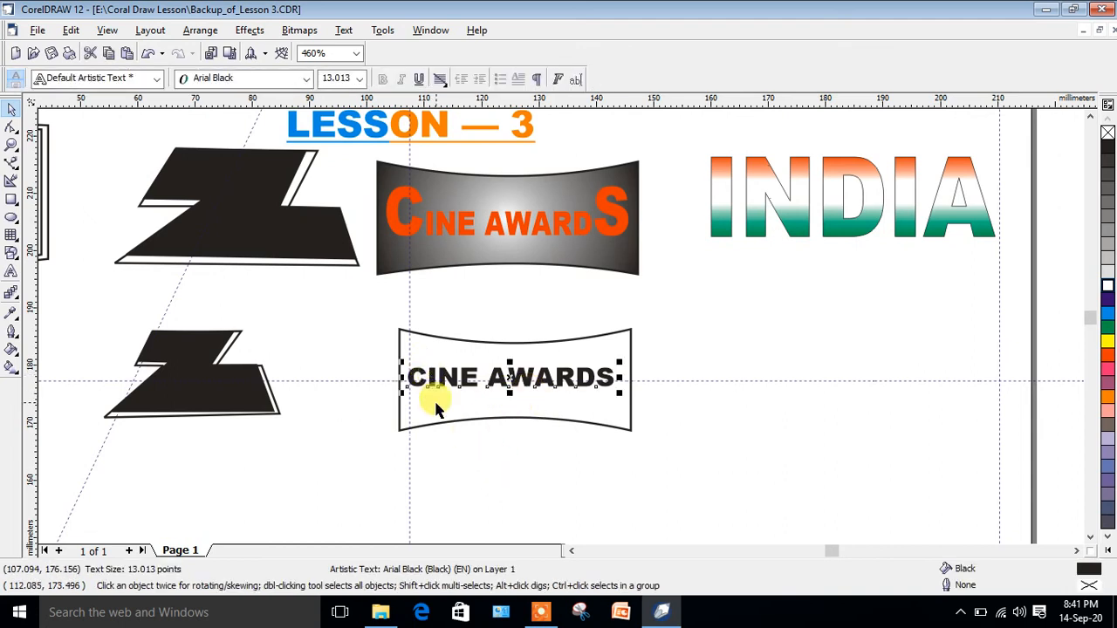
{"action": "left_click", "coordinate": [11, 274]}
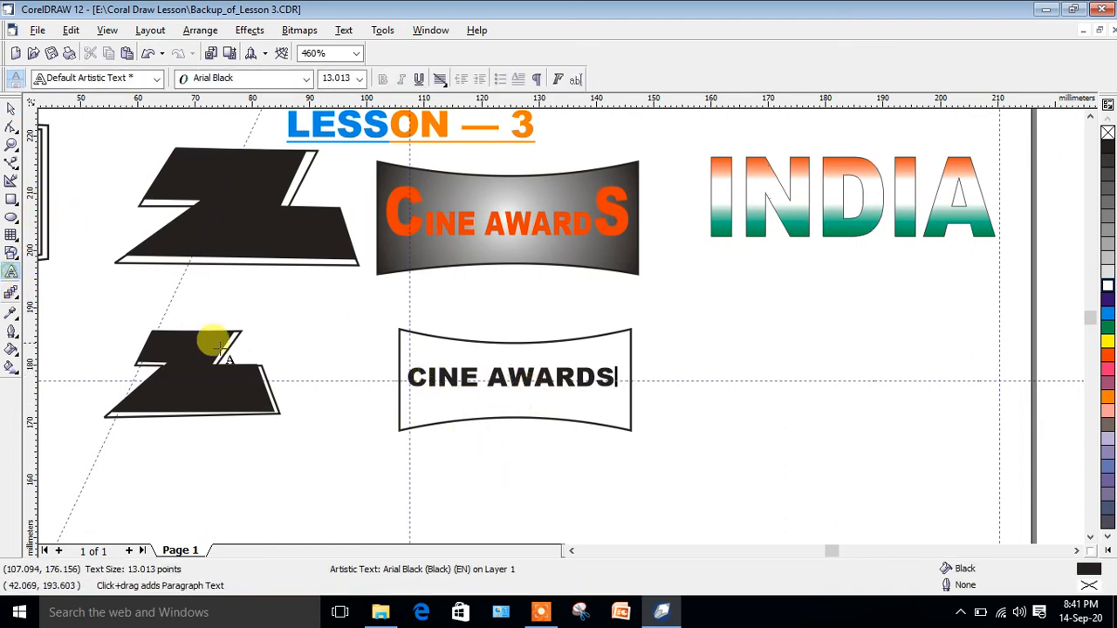
{"action": "left_click_drag", "start_coordinate": [426, 377], "coordinate": [407, 377]}
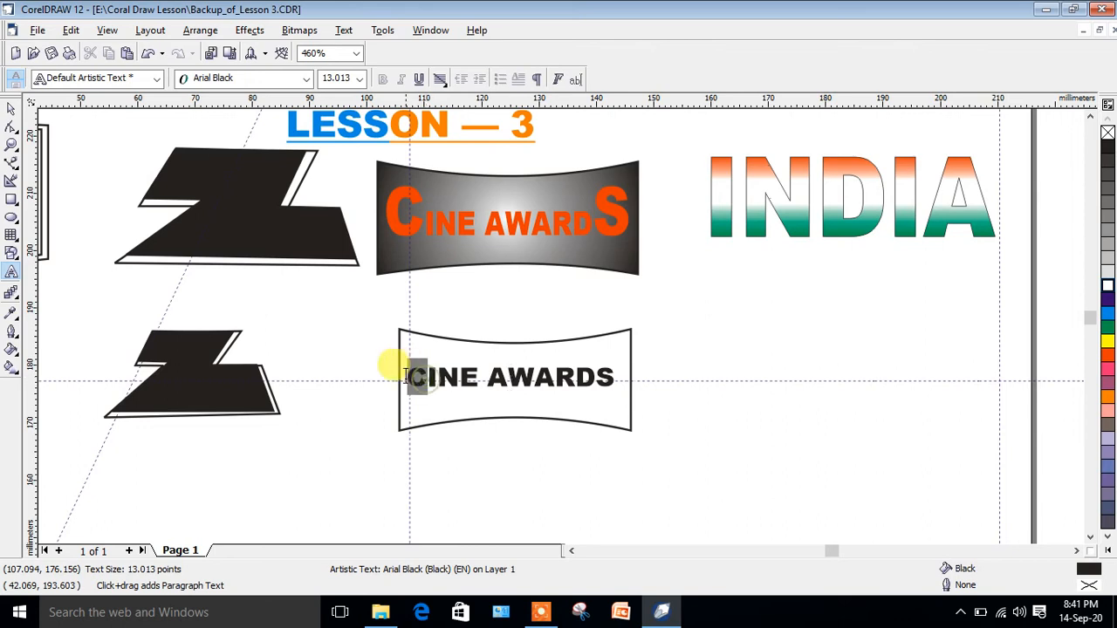
{"action": "left_click", "coordinate": [360, 79]}
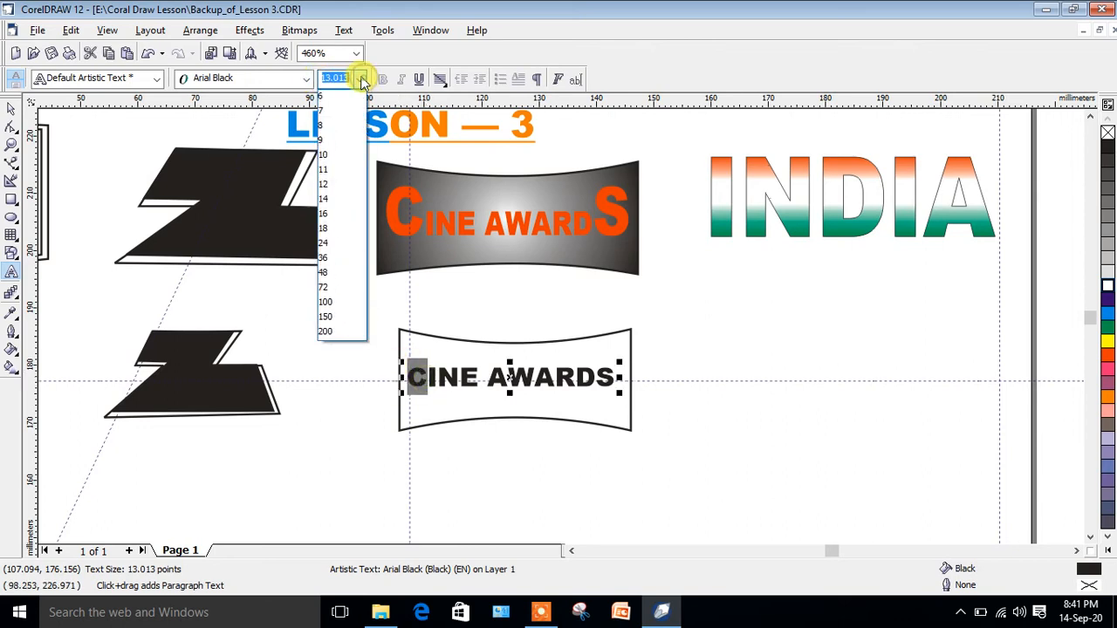
{"action": "left_click", "coordinate": [329, 227]}
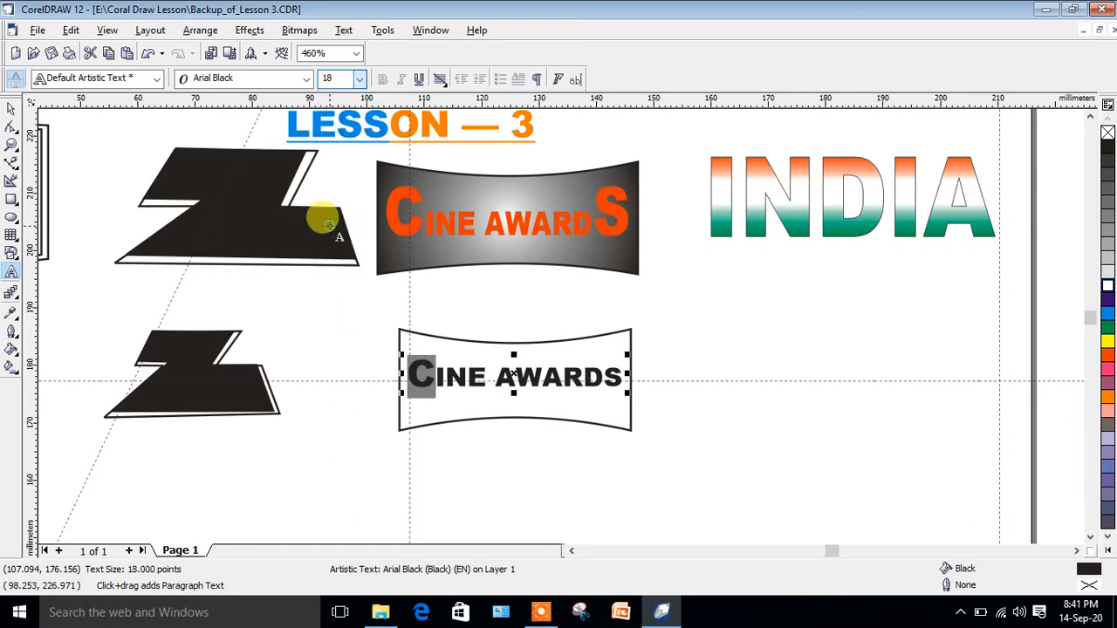
{"action": "left_click", "coordinate": [359, 78]}
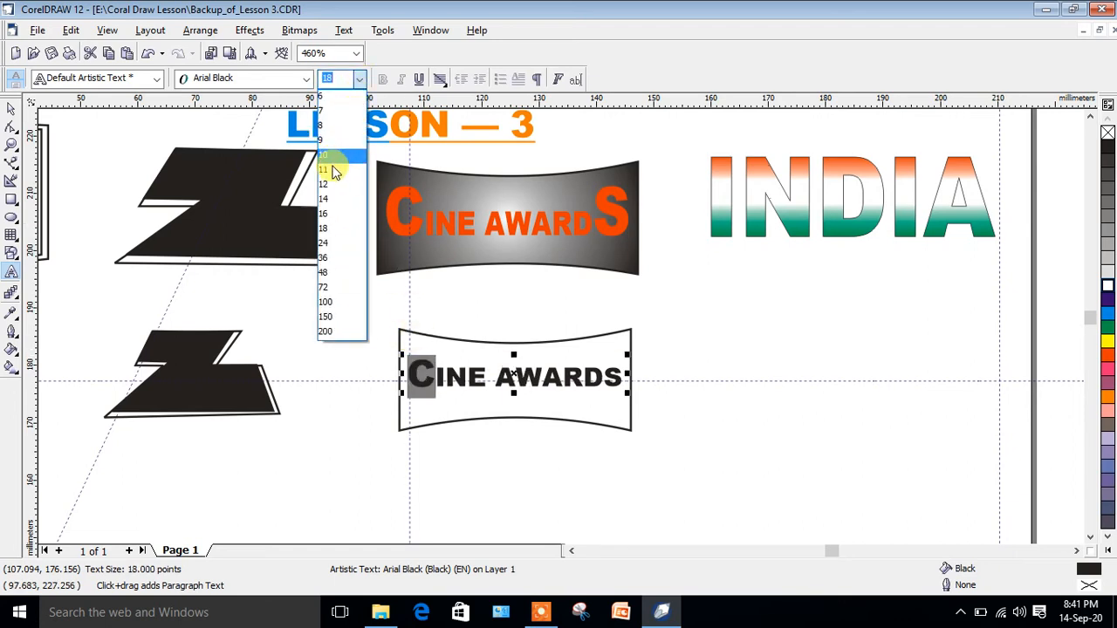
{"action": "left_click", "coordinate": [324, 243]}
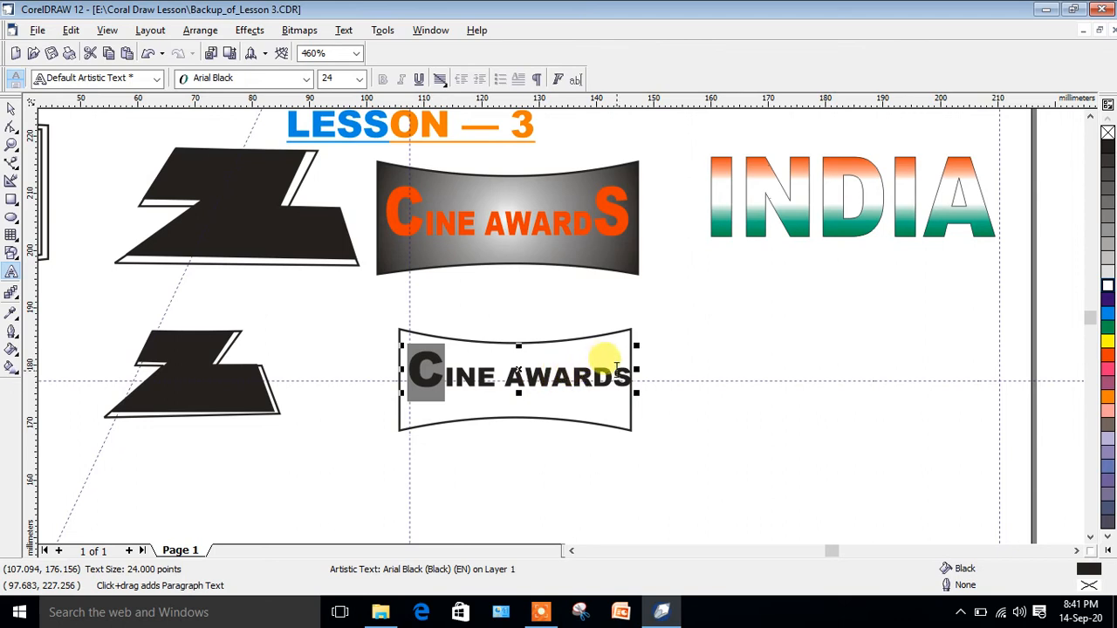
{"action": "left_click_drag", "start_coordinate": [613, 376], "coordinate": [632, 375]}
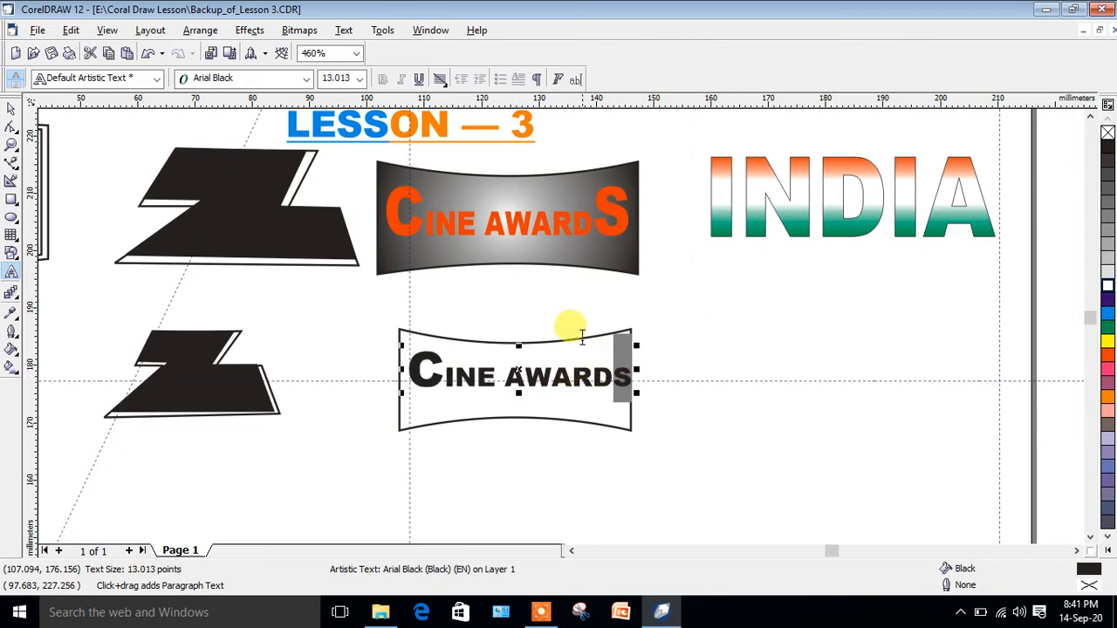
{"action": "left_click", "coordinate": [361, 77]}
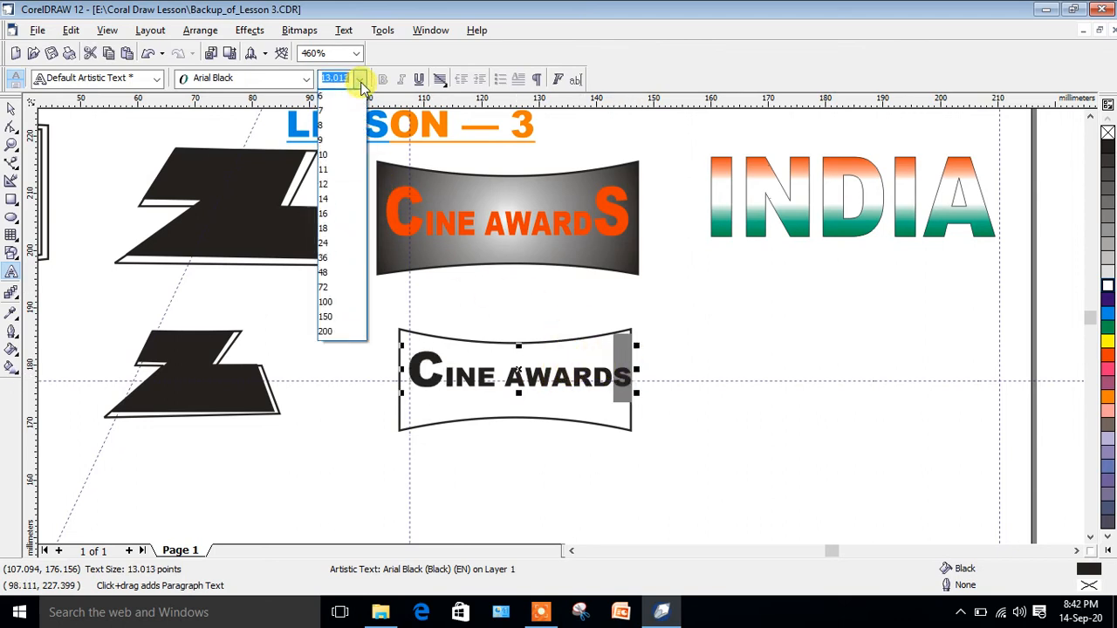
{"action": "left_click", "coordinate": [336, 245]}
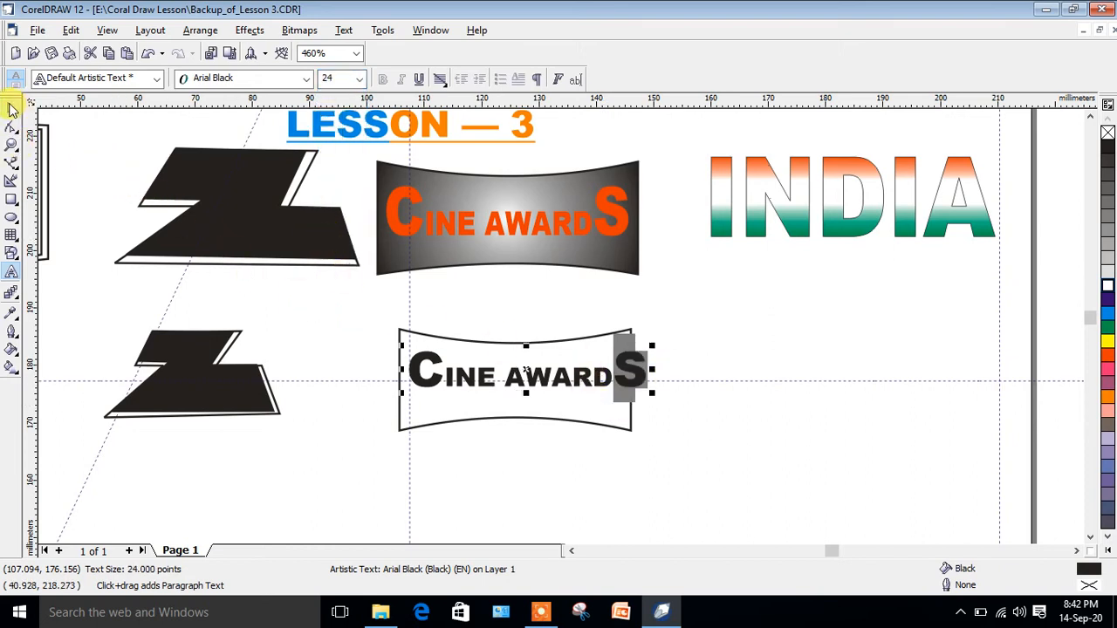
Step: Enlarge the lower banner outline to about 43.3 by 19 mm and scale its text down to fit inside
{"action": "left_click", "coordinate": [13, 108]}
{"action": "left_click", "coordinate": [546, 421]}
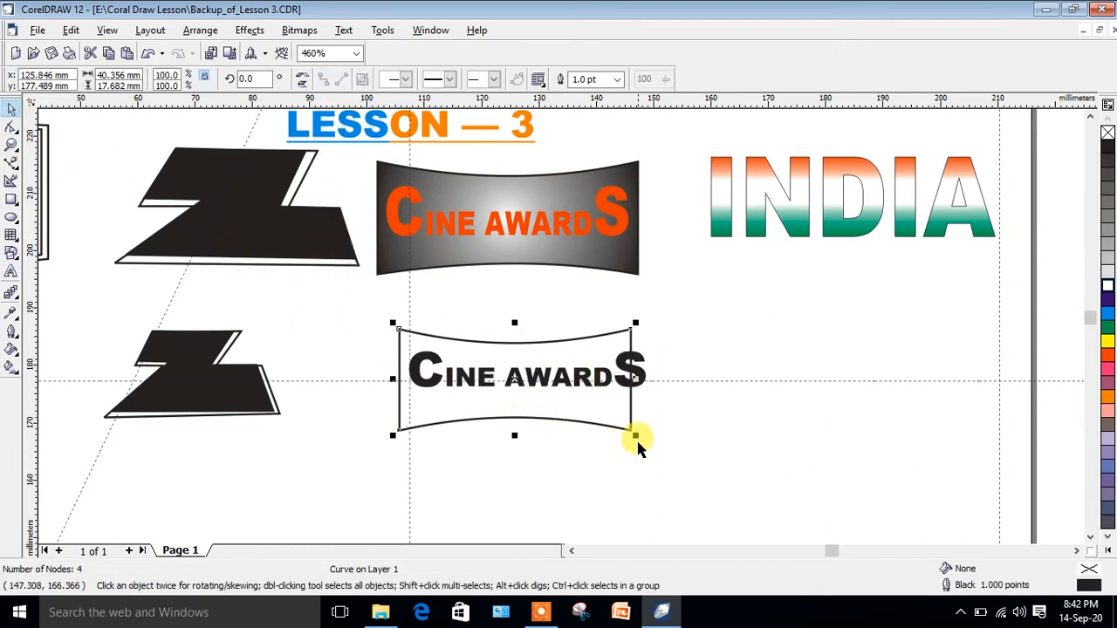
{"action": "left_click_drag", "start_coordinate": [636, 437], "coordinate": [670, 441]}
{"action": "left_click", "coordinate": [639, 371]}
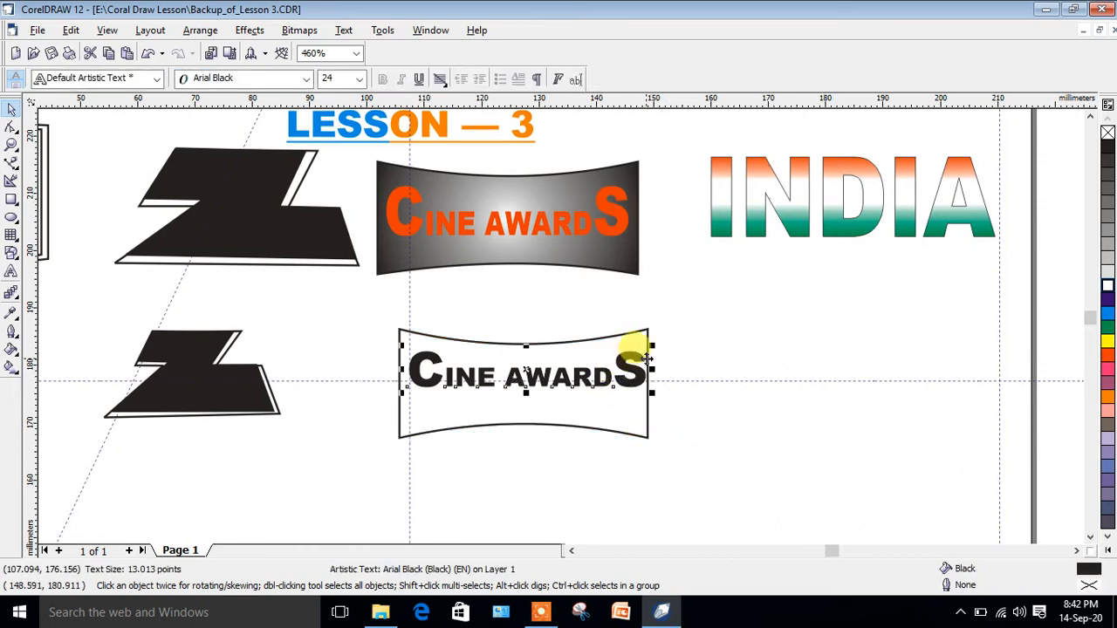
{"action": "left_click_drag", "start_coordinate": [652, 348], "coordinate": [499, 399]}
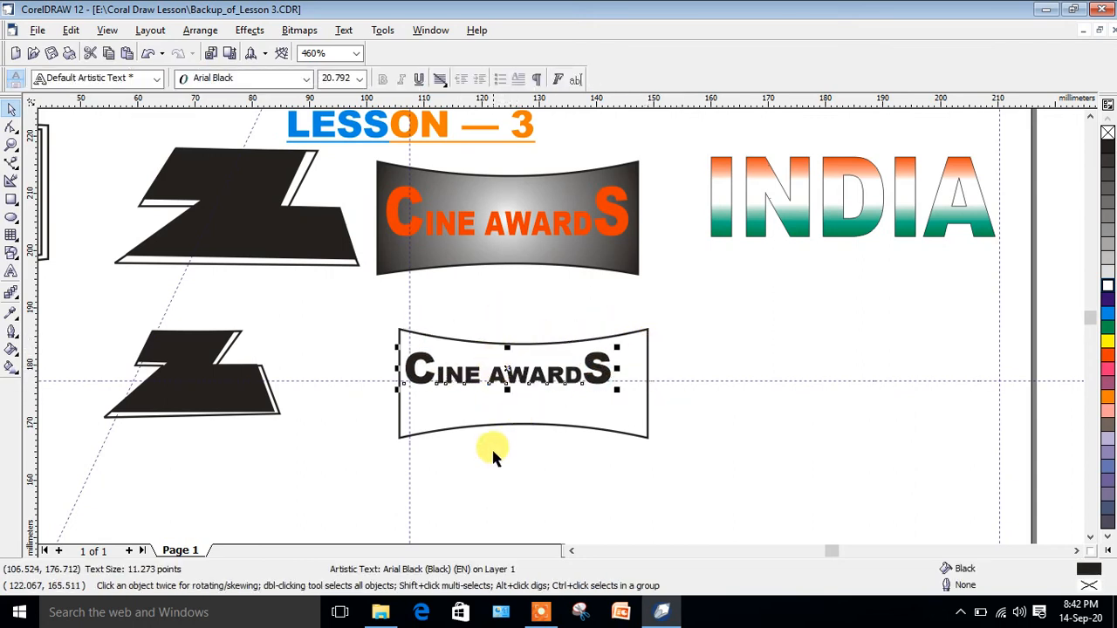
{"action": "left_click", "coordinate": [492, 447]}
Step: Align the lower CINE AWARDS text and its banner outline on their horizontal and vertical centers
{"action": "left_click_drag", "start_coordinate": [361, 294], "coordinate": [685, 472]}
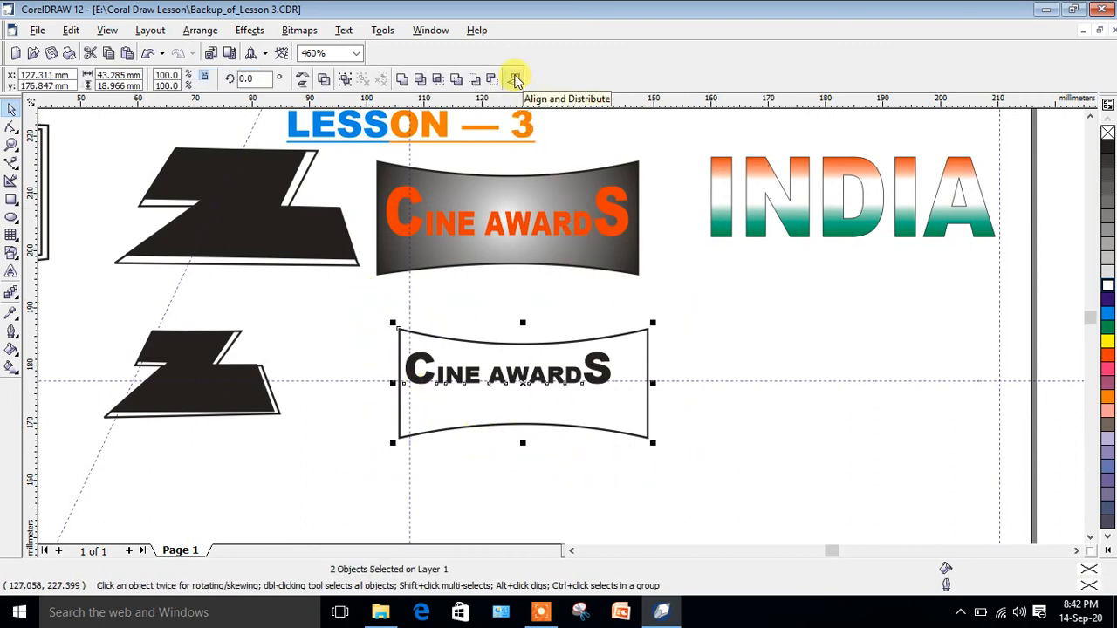
{"action": "left_click", "coordinate": [516, 78]}
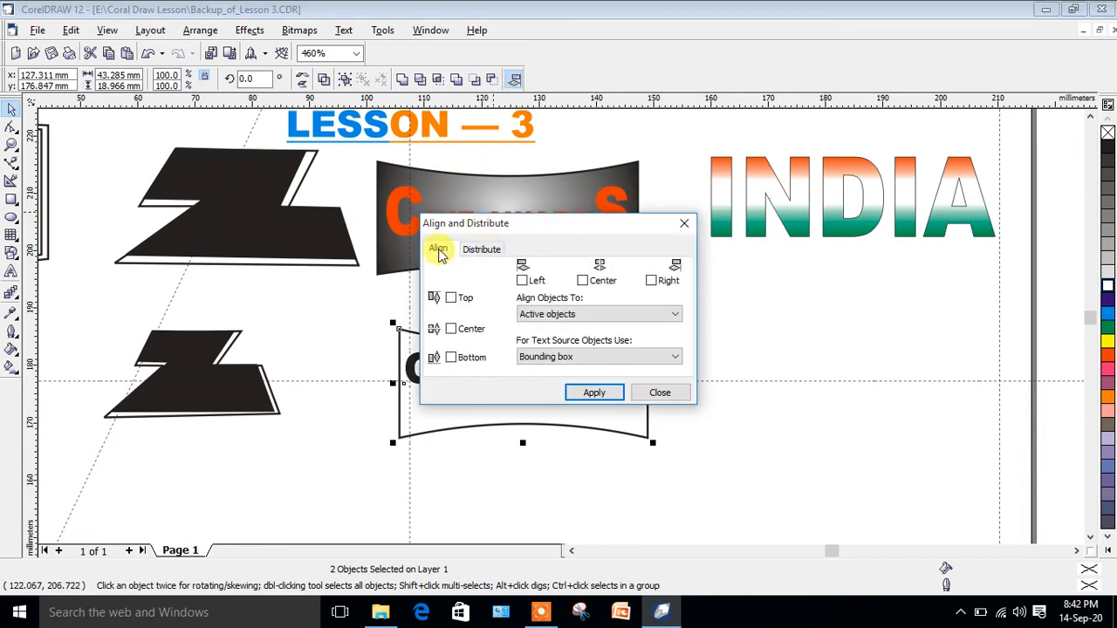
{"action": "left_click", "coordinate": [495, 250]}
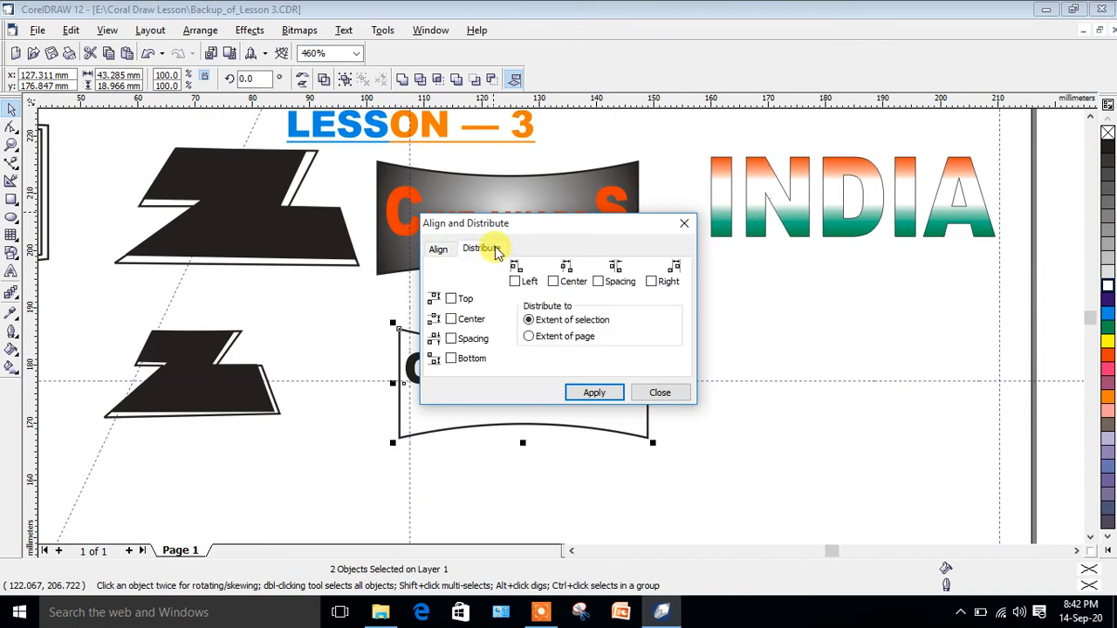
{"action": "left_click", "coordinate": [441, 252]}
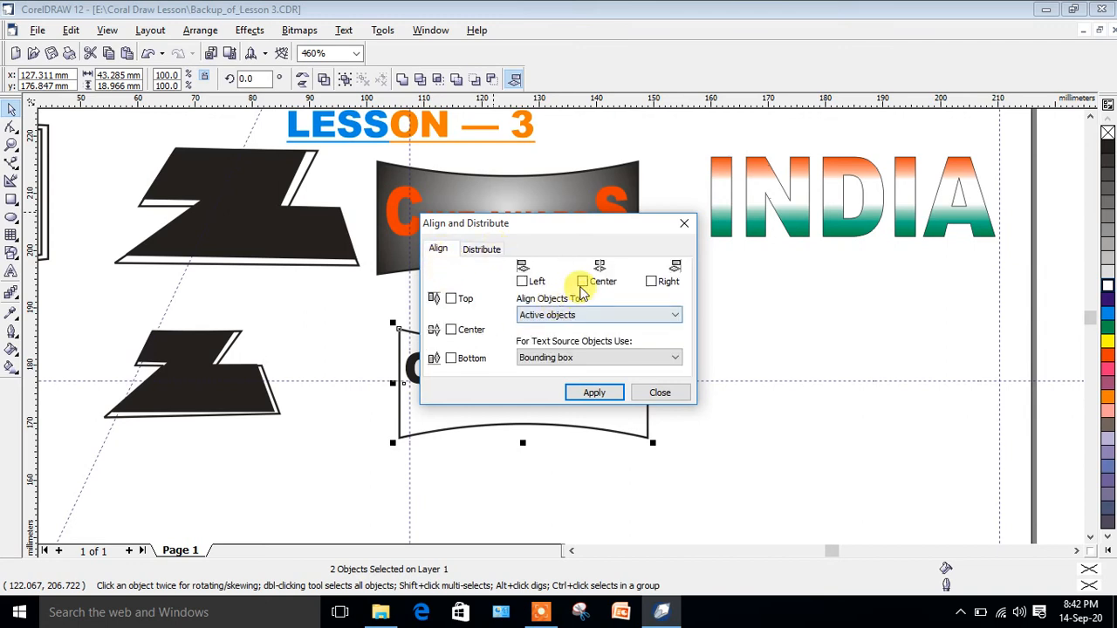
{"action": "left_click", "coordinate": [582, 281]}
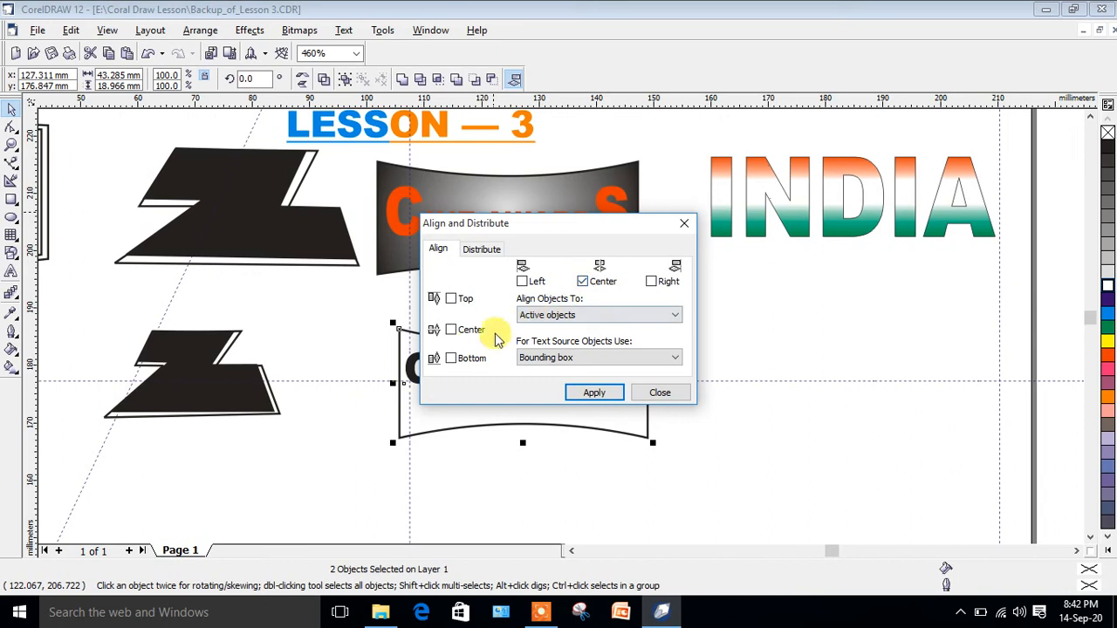
{"action": "left_click", "coordinate": [451, 331]}
{"action": "left_click_drag", "start_coordinate": [572, 222], "coordinate": [196, 225]}
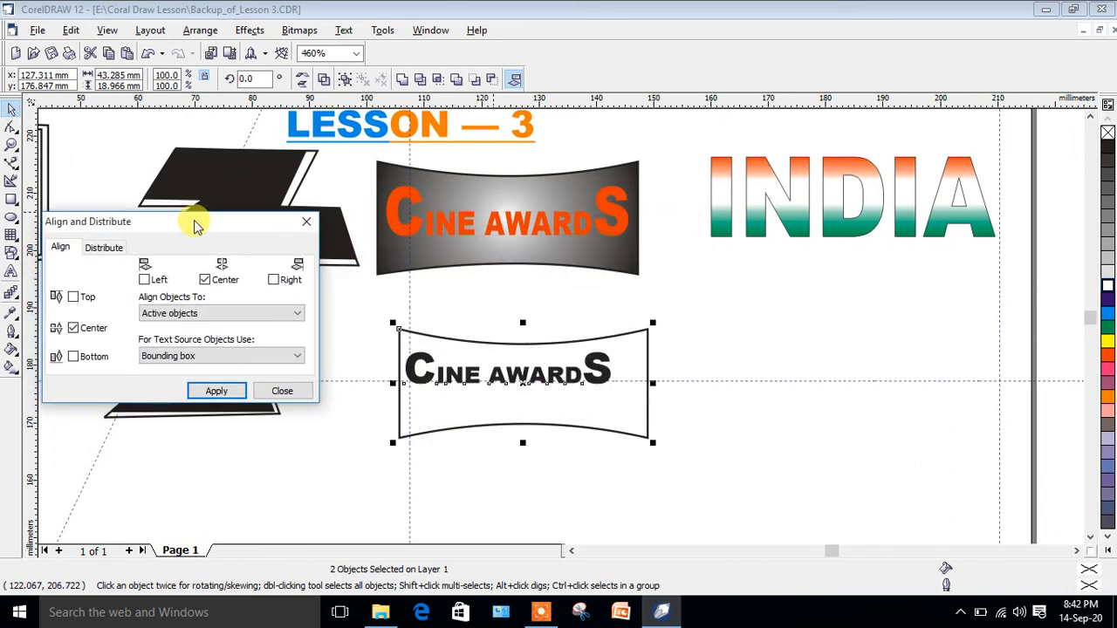
{"action": "left_click", "coordinate": [217, 391]}
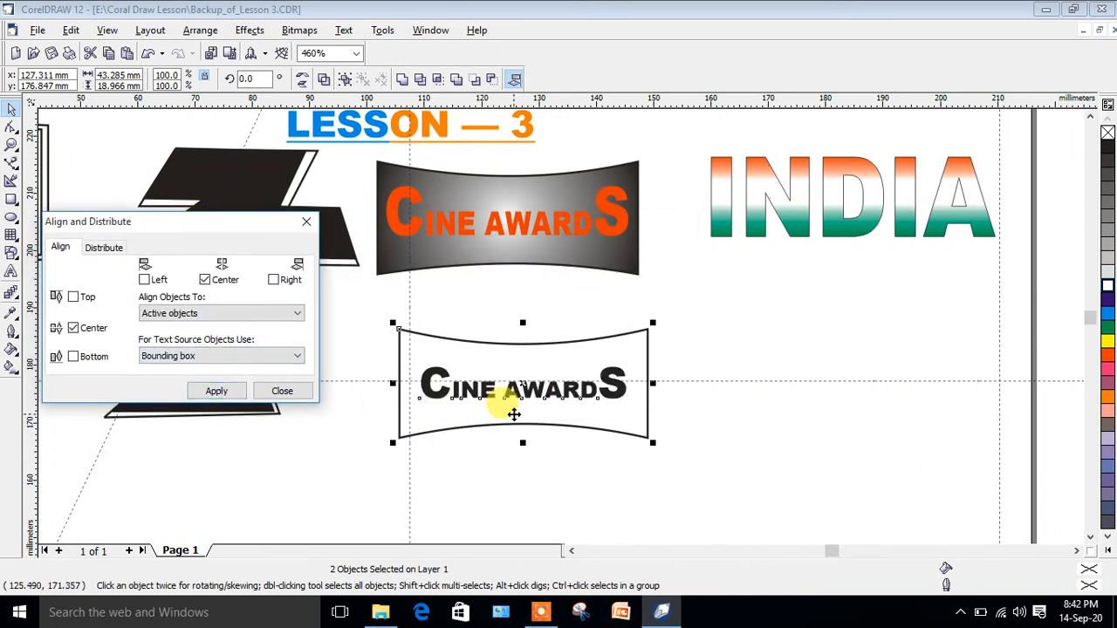
{"action": "left_click", "coordinate": [306, 222]}
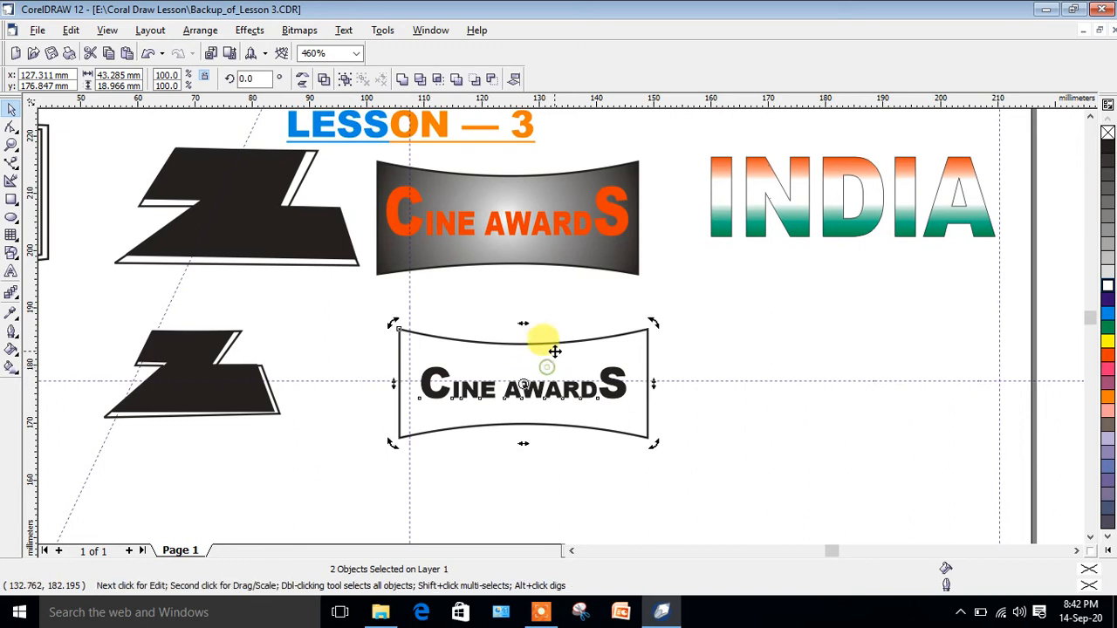
Step: Color the lower CINE AWARDS text orange-red to match the original banner's lettering
{"action": "left_click", "coordinate": [689, 380]}
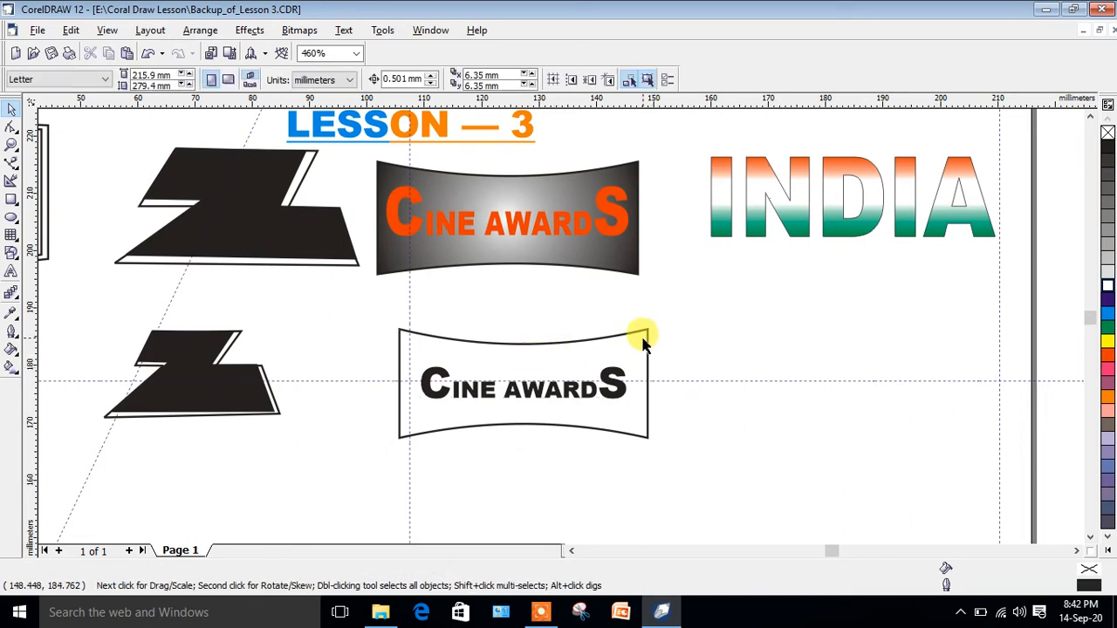
{"action": "left_click", "coordinate": [643, 334]}
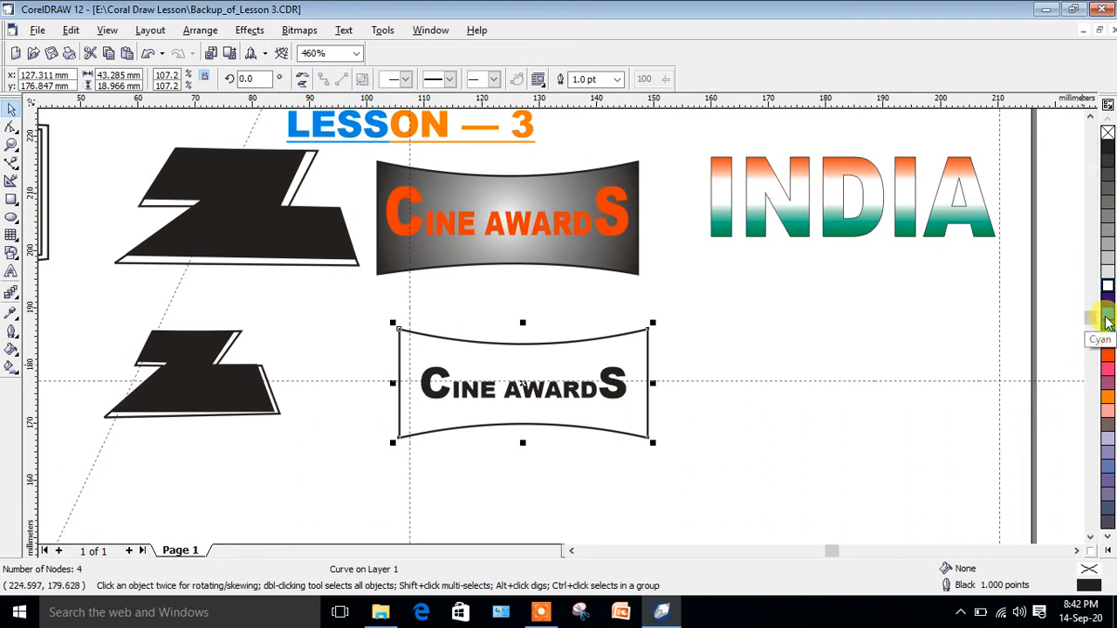
{"action": "left_click", "coordinate": [615, 387]}
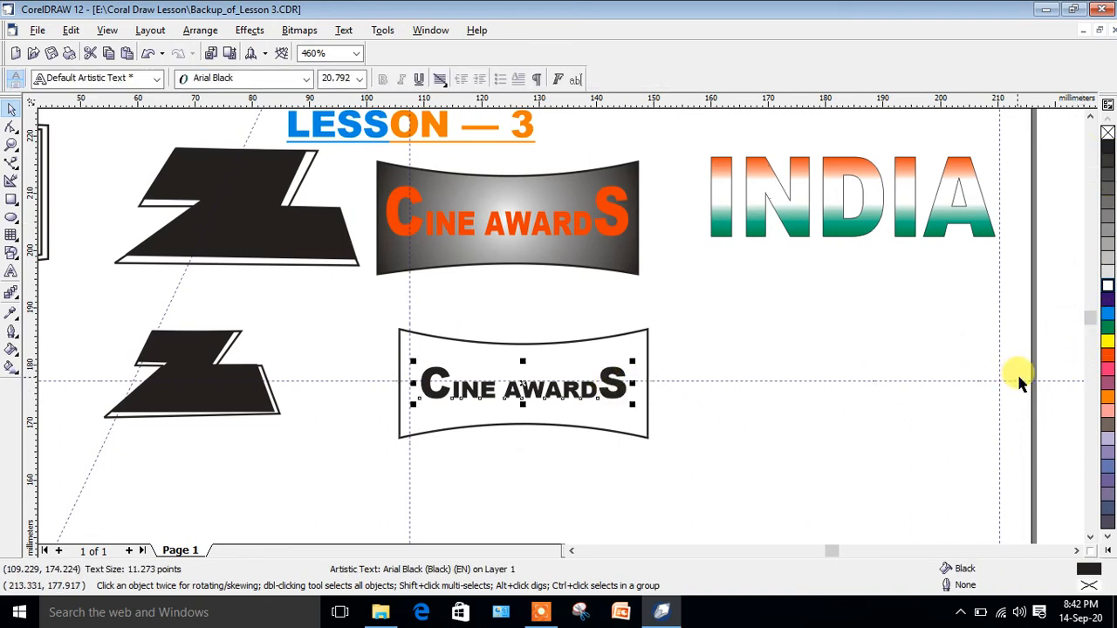
{"action": "left_click", "coordinate": [1109, 359]}
{"action": "left_click", "coordinate": [864, 450]}
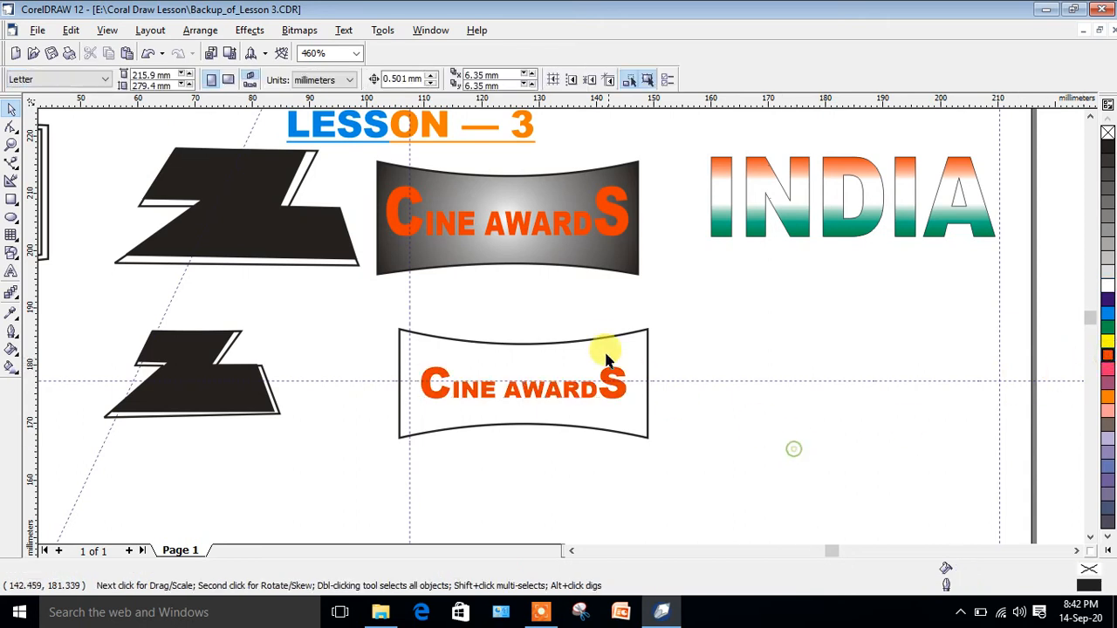
Step: Fill the lower banner shape with black and apply a two-color radial fountain fill from black to white
{"action": "left_click", "coordinate": [601, 343]}
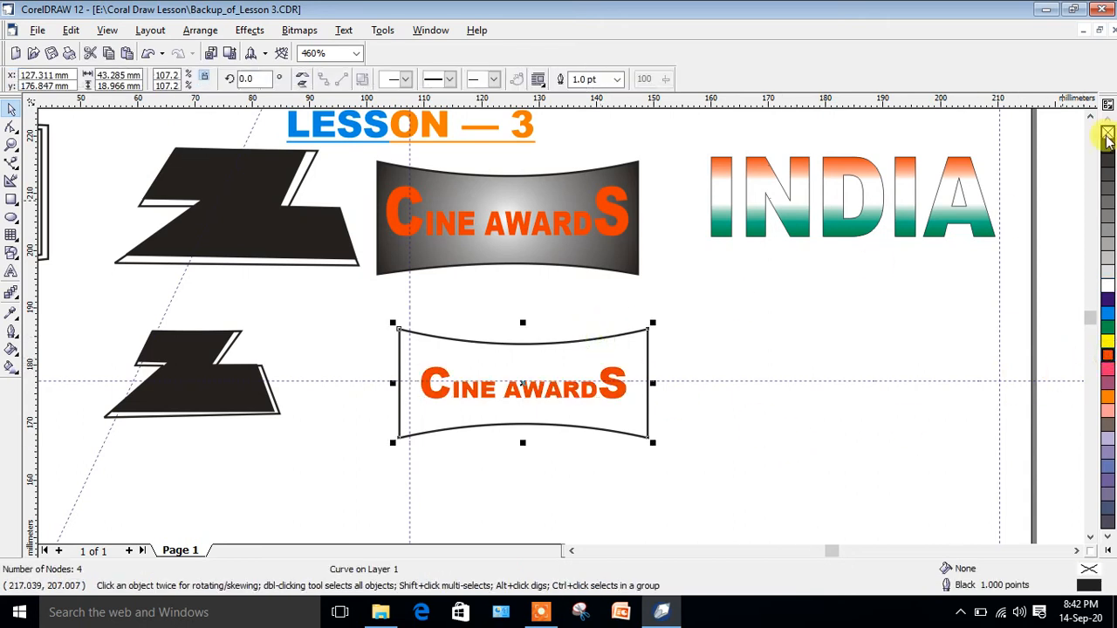
{"action": "left_click", "coordinate": [1107, 149]}
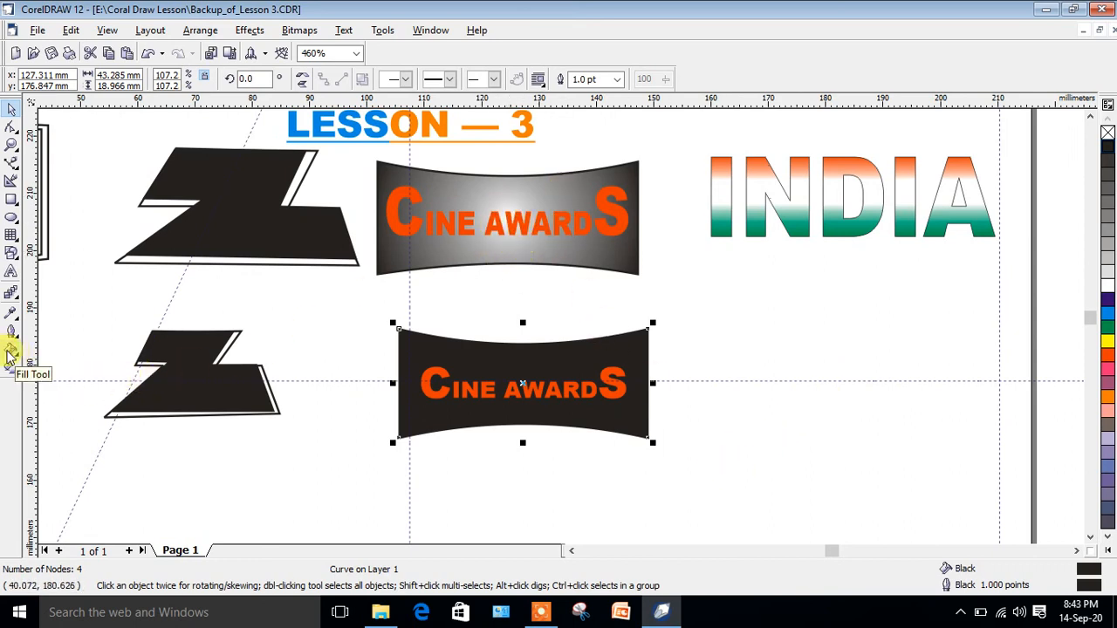
{"action": "left_click", "coordinate": [12, 352]}
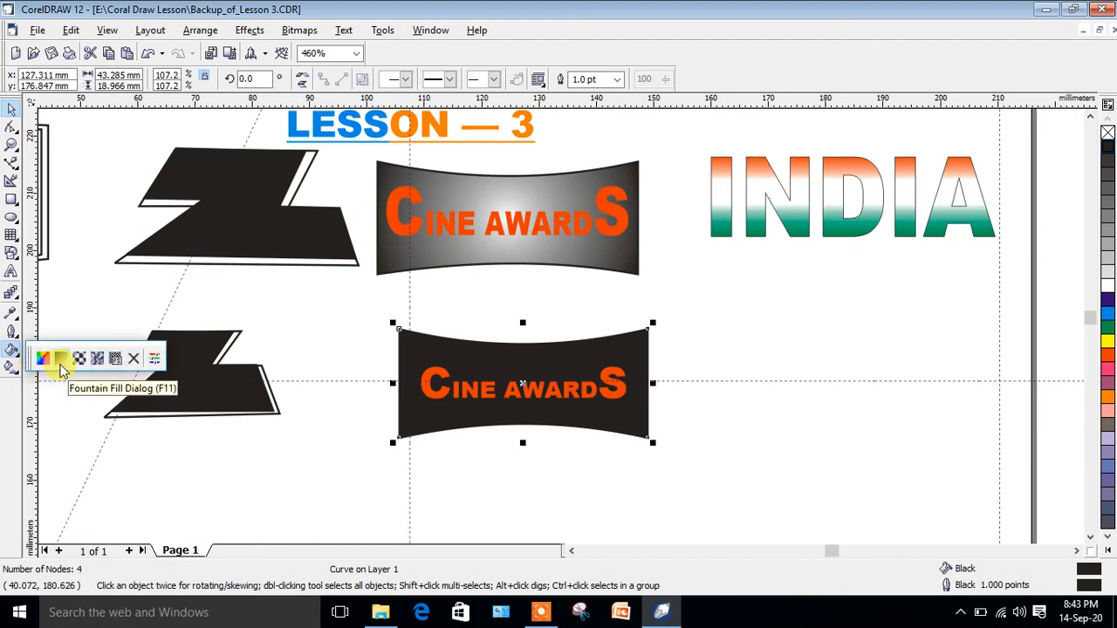
{"action": "left_click", "coordinate": [60, 360]}
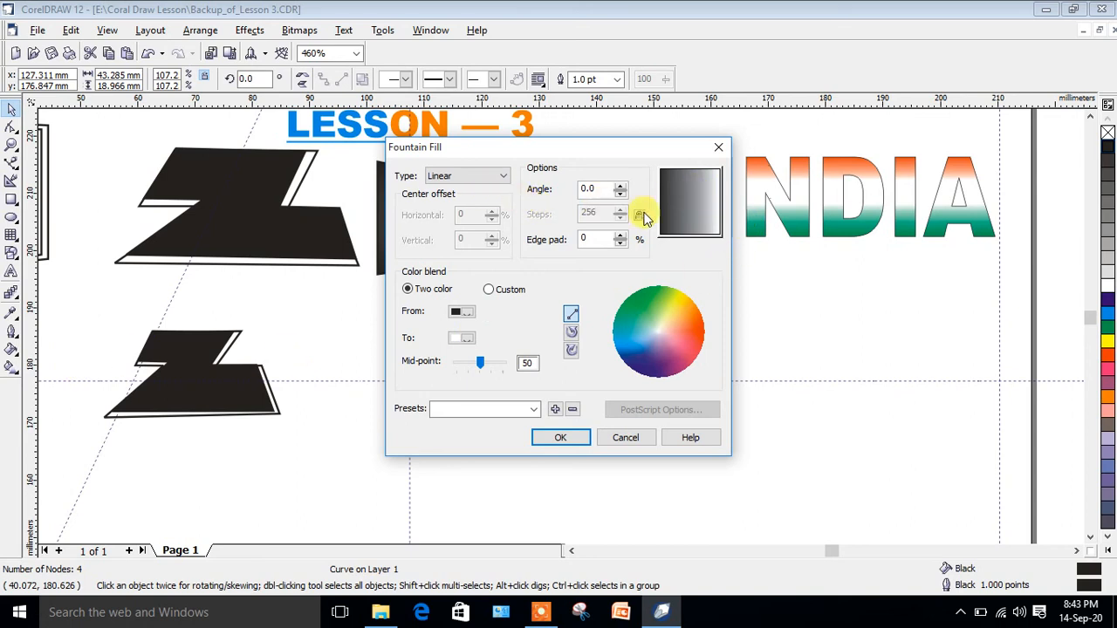
{"action": "left_click", "coordinate": [505, 179]}
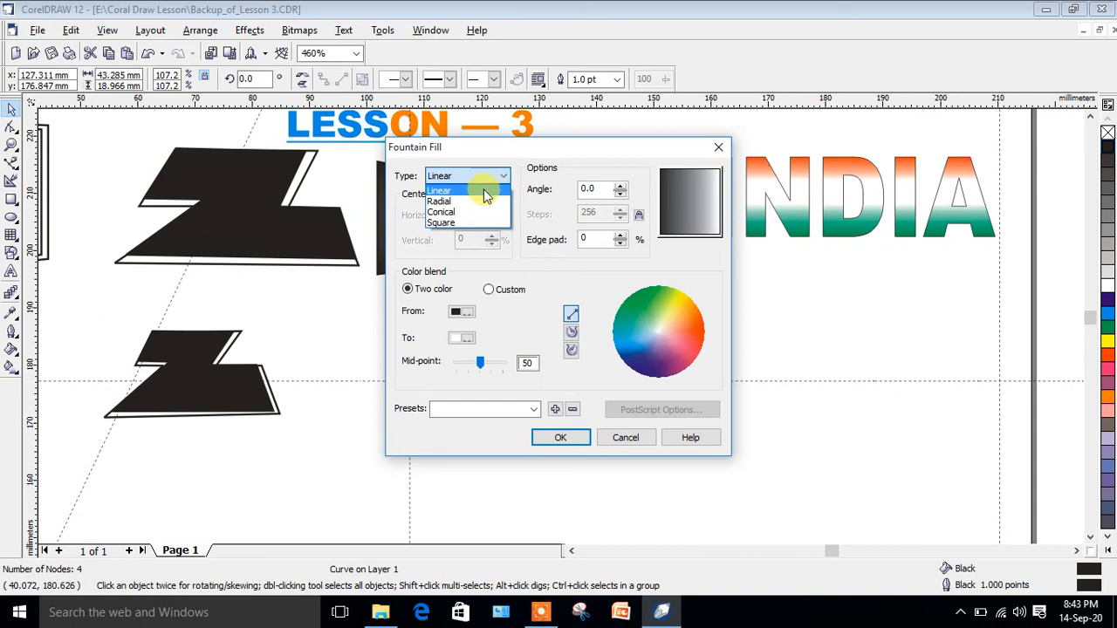
{"action": "left_click", "coordinate": [476, 201]}
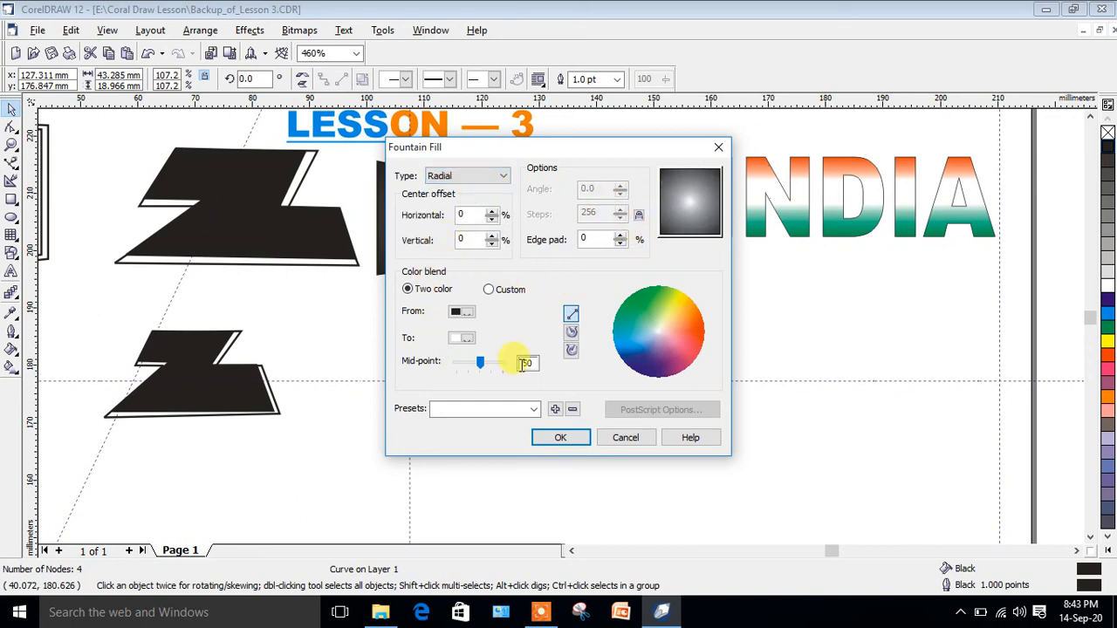
{"action": "left_click", "coordinate": [559, 438]}
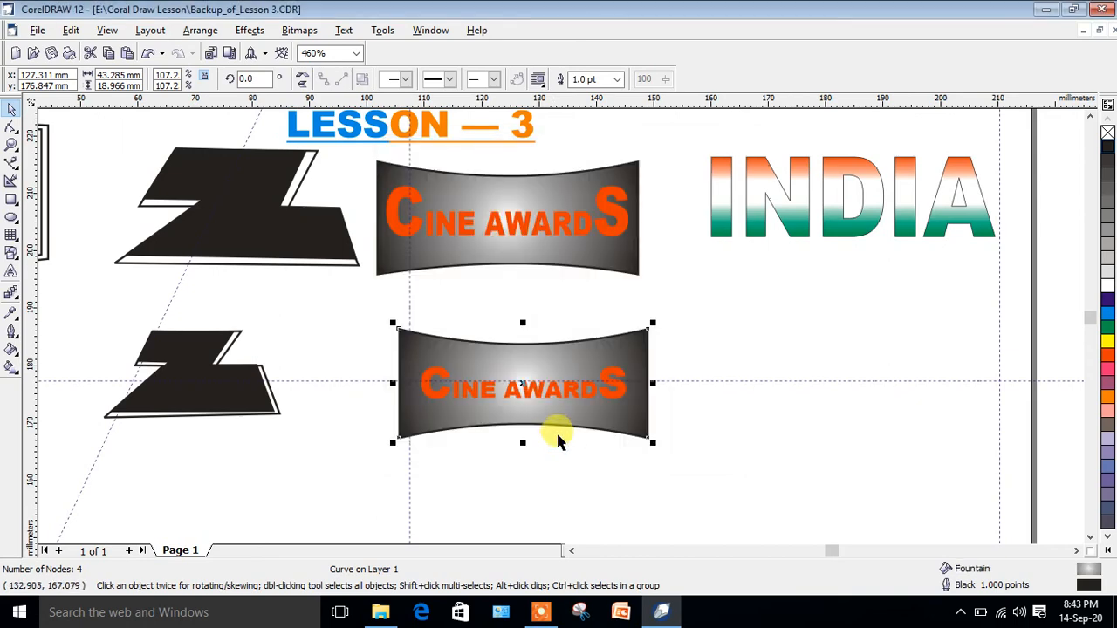
Step: Group the lower CINE AWARDS text with its banner shape
{"action": "left_click", "coordinate": [499, 502]}
{"action": "left_click_drag", "start_coordinate": [359, 316], "coordinate": [739, 505]}
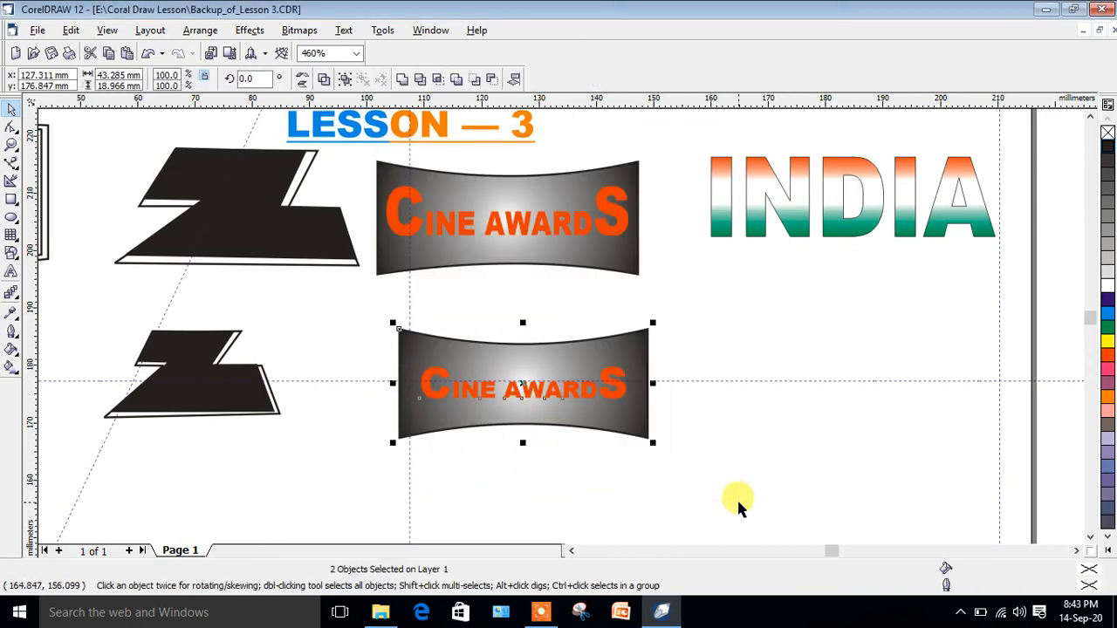
{"action": "left_click", "coordinate": [203, 30]}
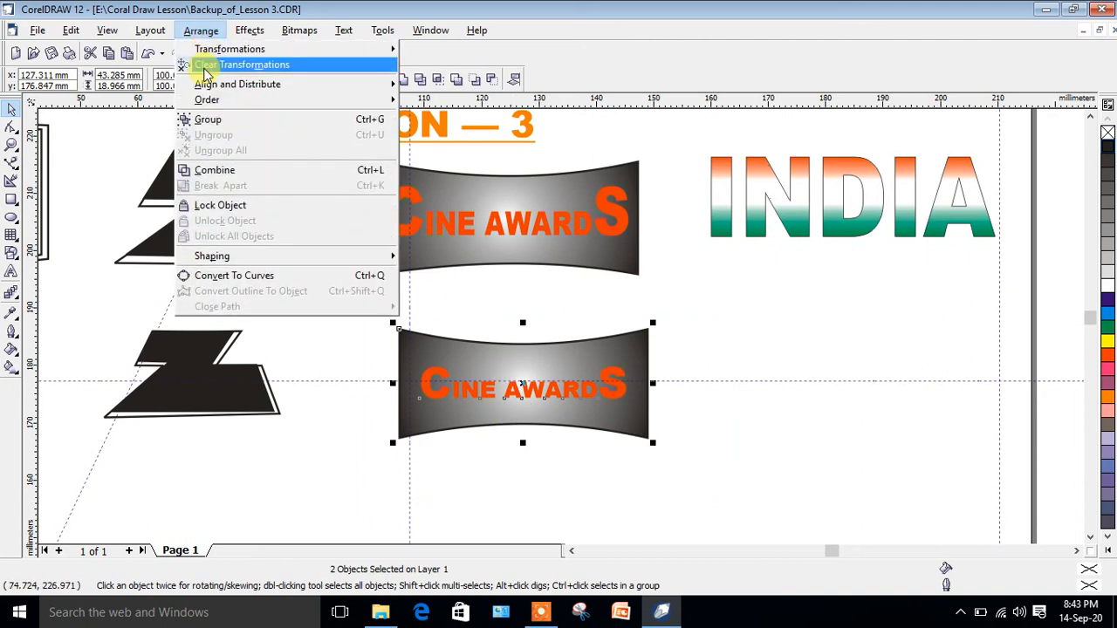
{"action": "left_click", "coordinate": [207, 122]}
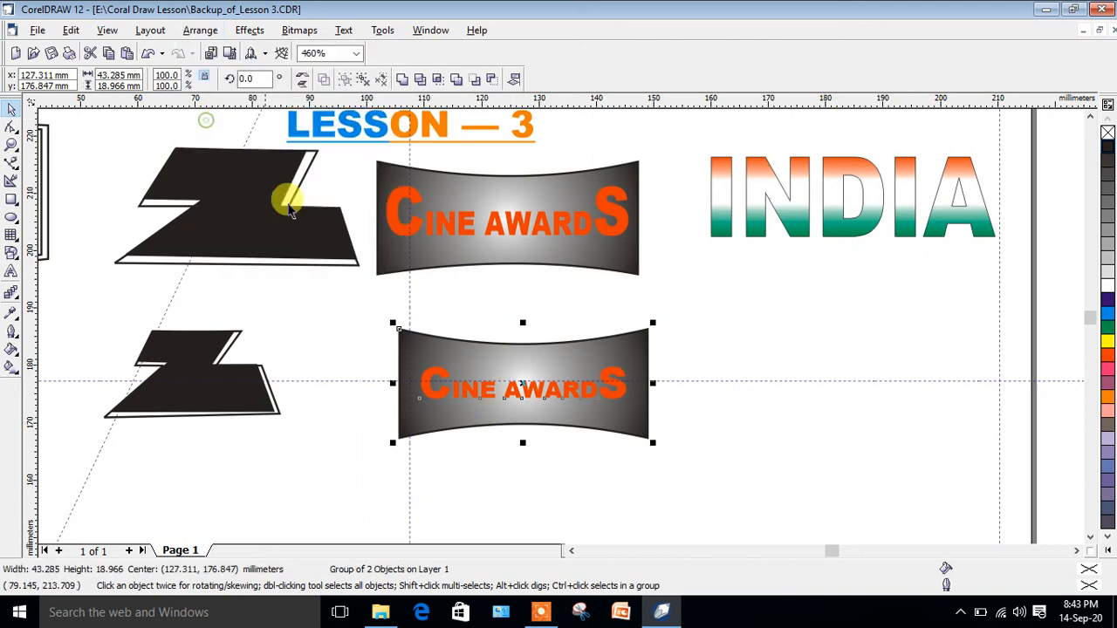
Step: Scale the grouped lower banner down to about 34.2 by 15 mm
{"action": "left_click", "coordinate": [568, 357]}
{"action": "left_click", "coordinate": [658, 453]}
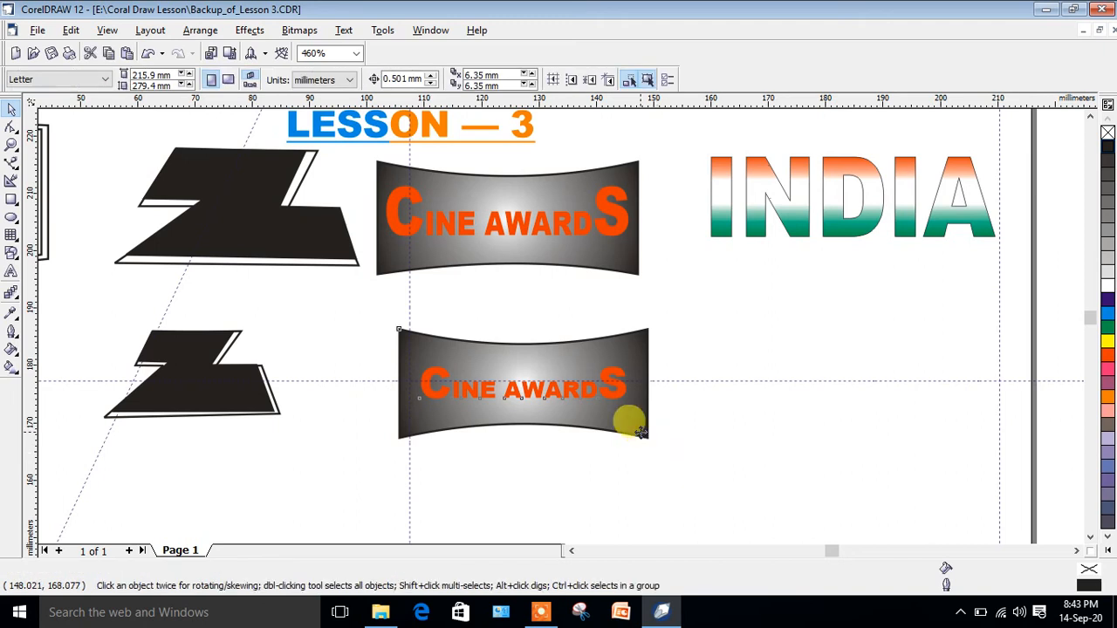
{"action": "left_click", "coordinate": [627, 420]}
{"action": "left_click_drag", "start_coordinate": [653, 442], "coordinate": [600, 420]}
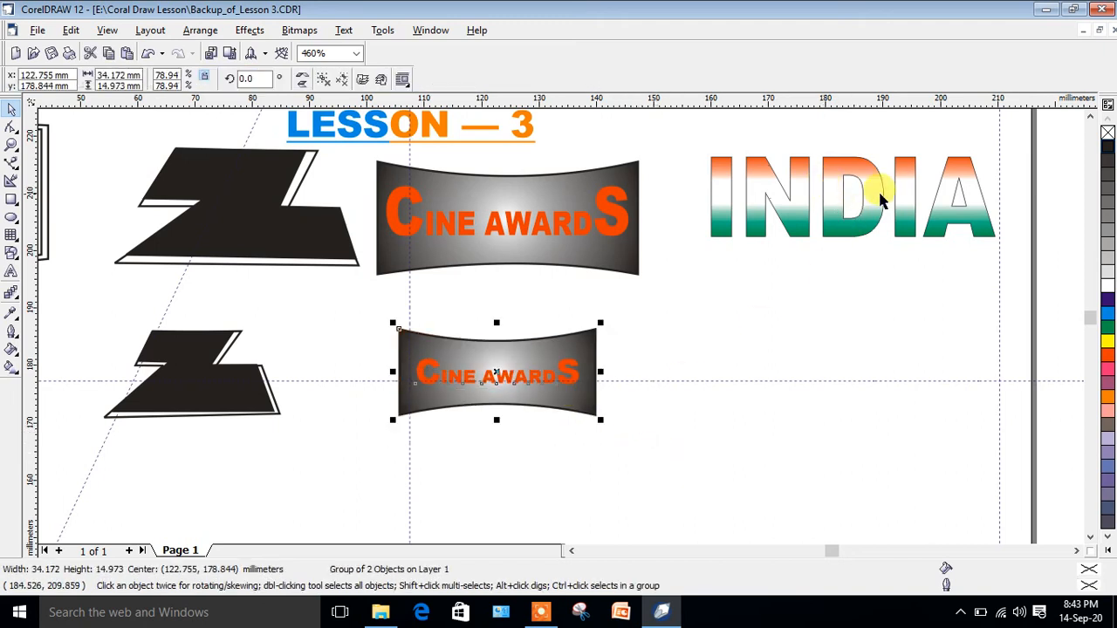
Step: Add the artistic text INDIA beneath the tricolor original and set its font to Arial Black
{"action": "left_click", "coordinate": [1076, 551]}
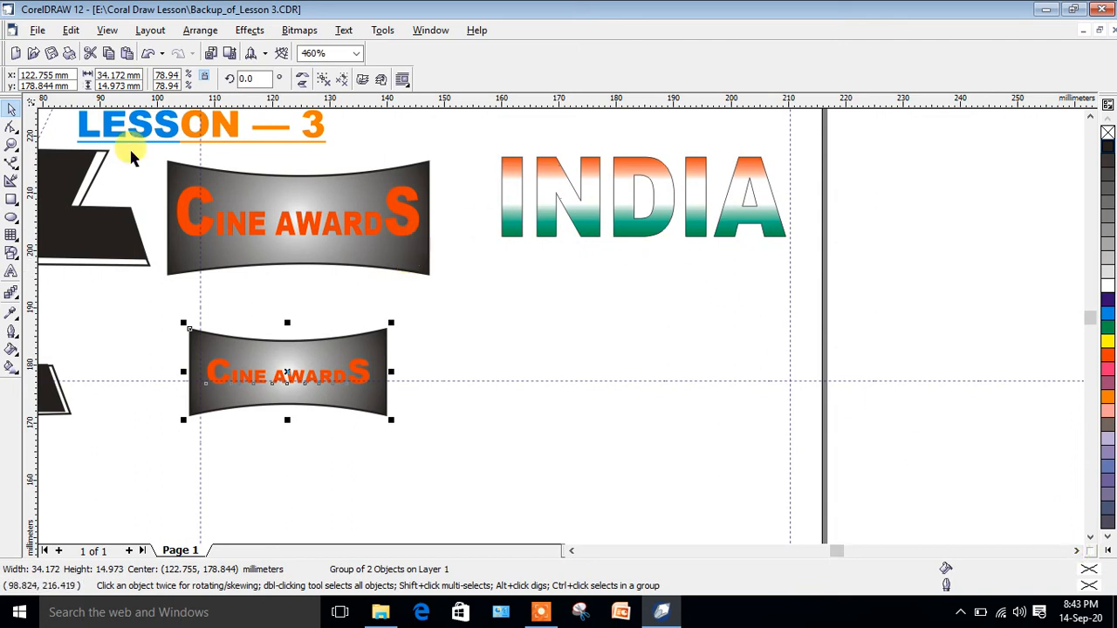
{"action": "left_click", "coordinate": [12, 274]}
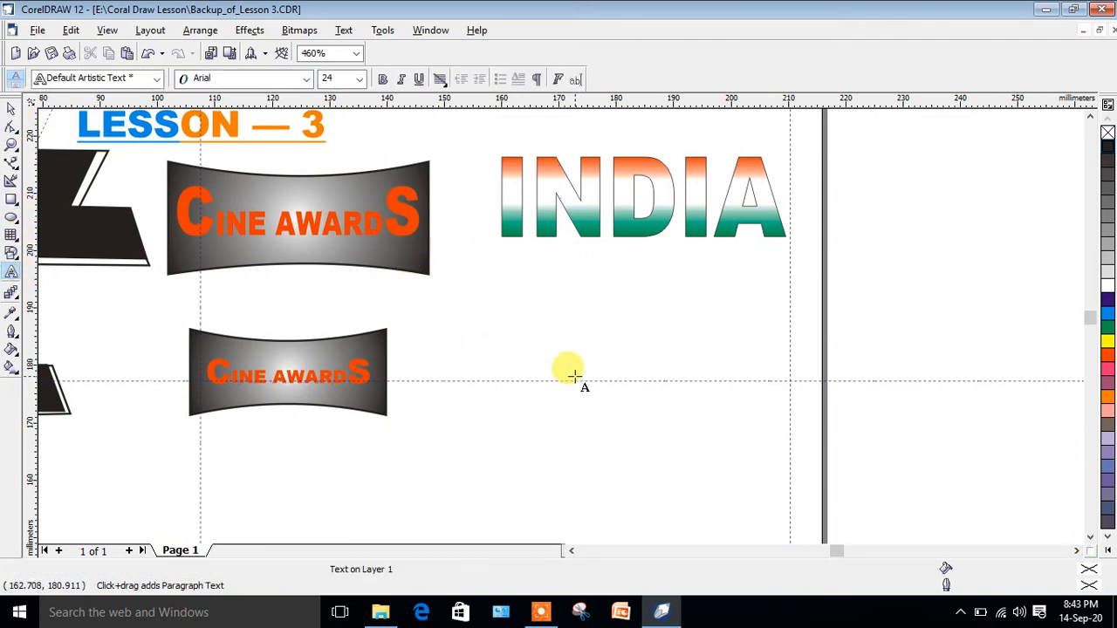
{"action": "type", "text": "IN"}
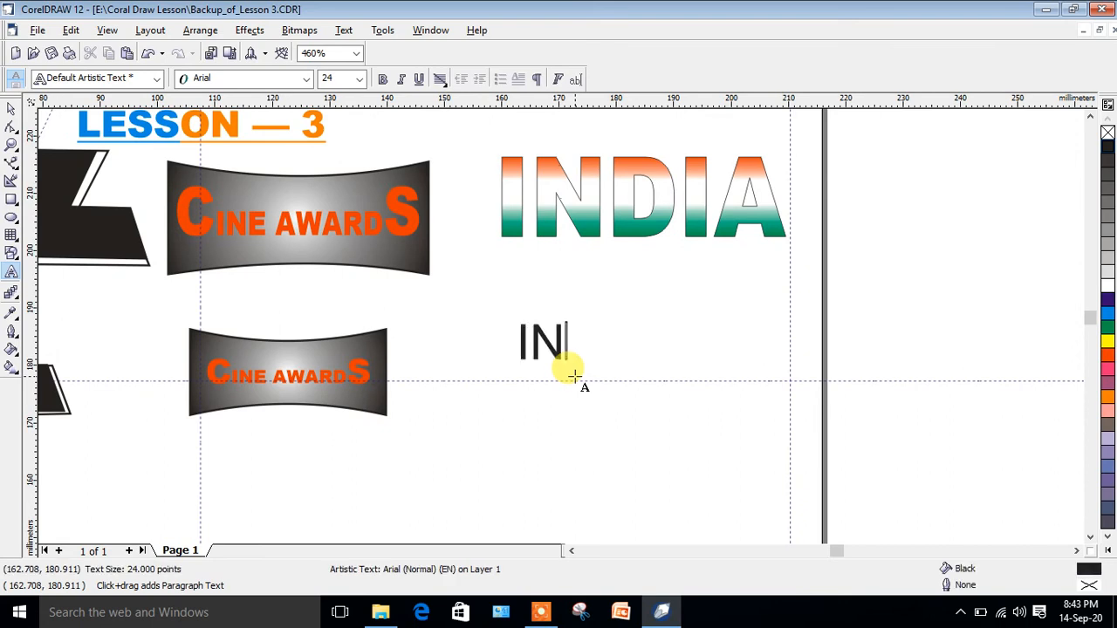
{"action": "type", "text": "DIA"}
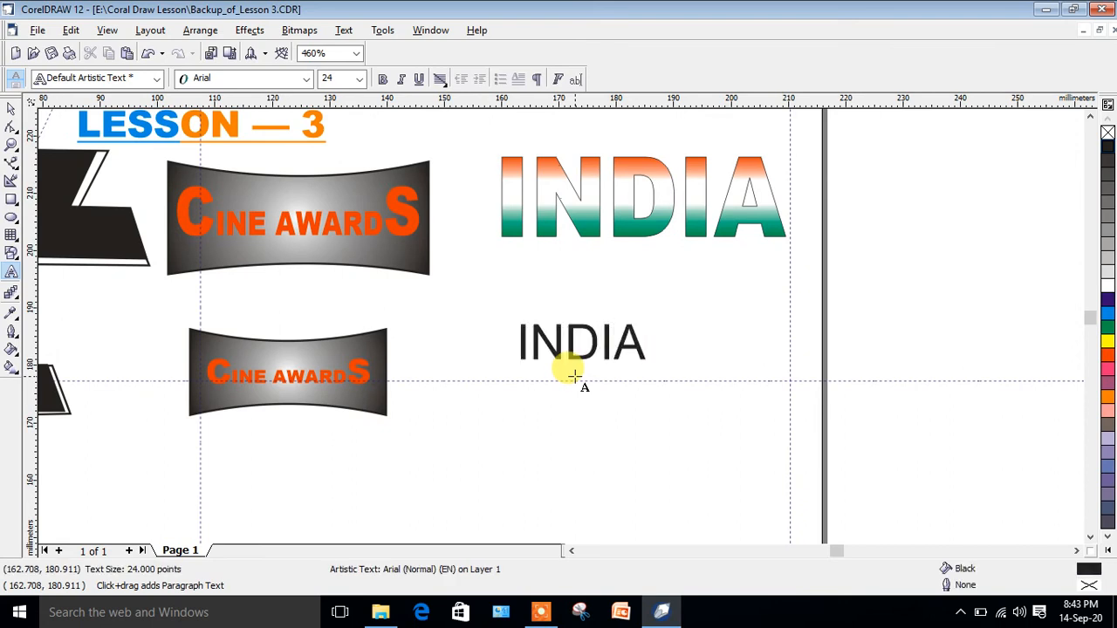
{"action": "left_click", "coordinate": [10, 108]}
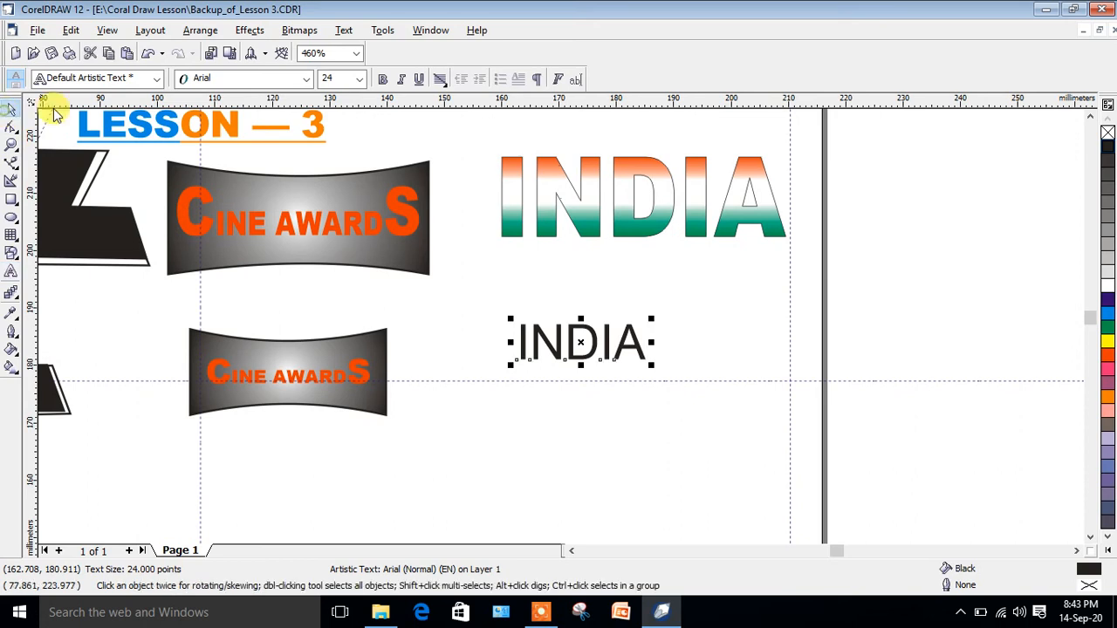
{"action": "left_click", "coordinate": [306, 79]}
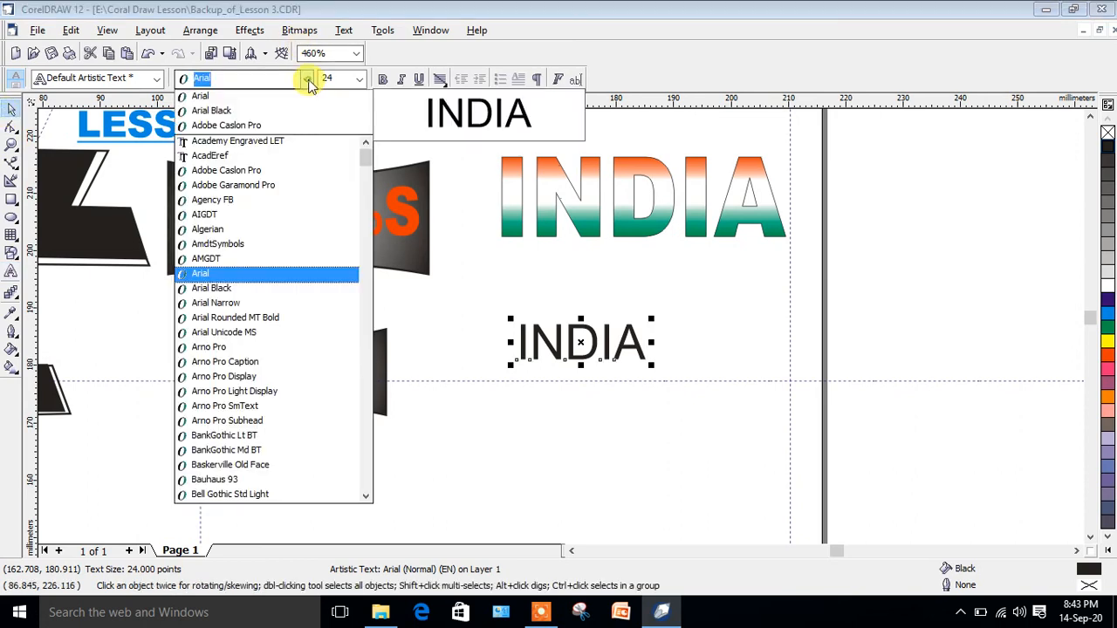
{"action": "left_click", "coordinate": [262, 111]}
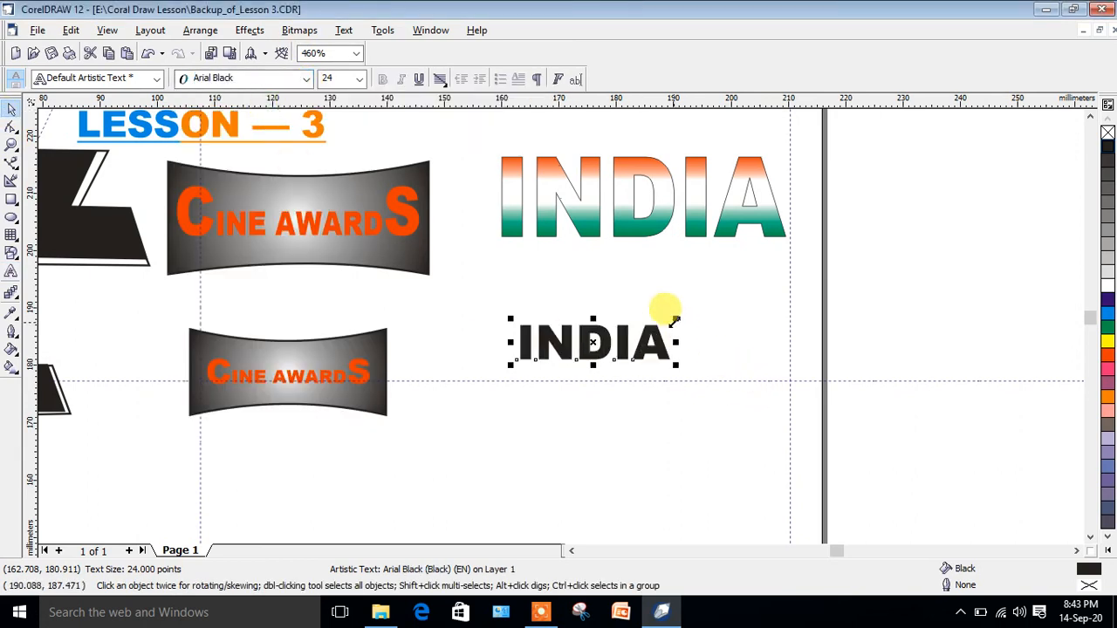
Step: Enlarge the new INDIA text to about 41.7 pt, stretch it wider and shift it slightly left beneath the original
{"action": "left_click_drag", "start_coordinate": [674, 321], "coordinate": [780, 290]}
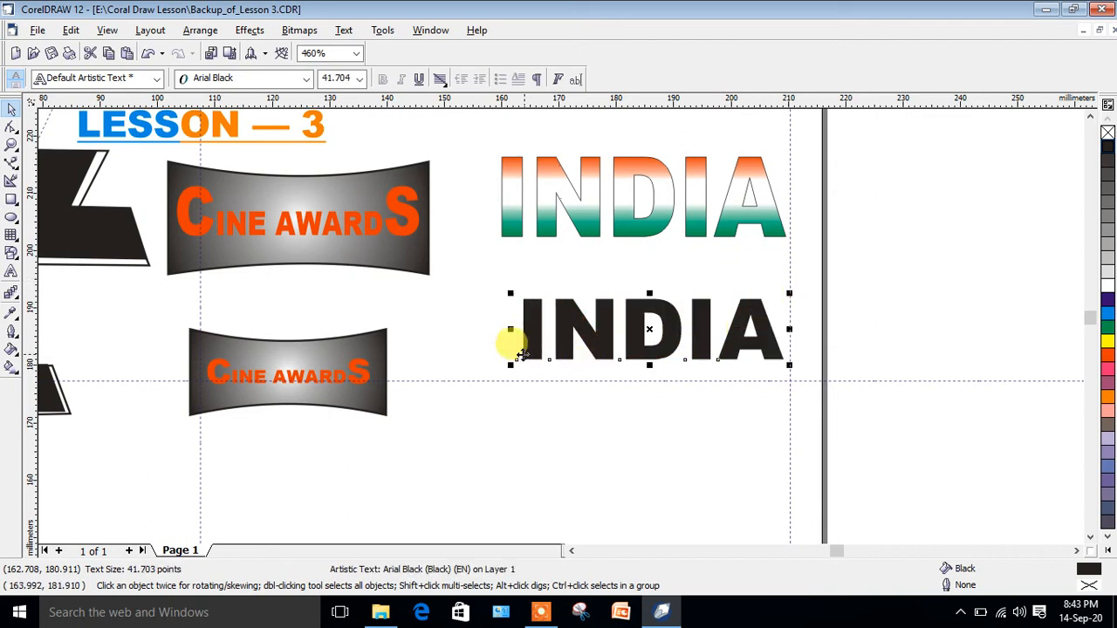
{"action": "left_click_drag", "start_coordinate": [513, 330], "coordinate": [486, 329]}
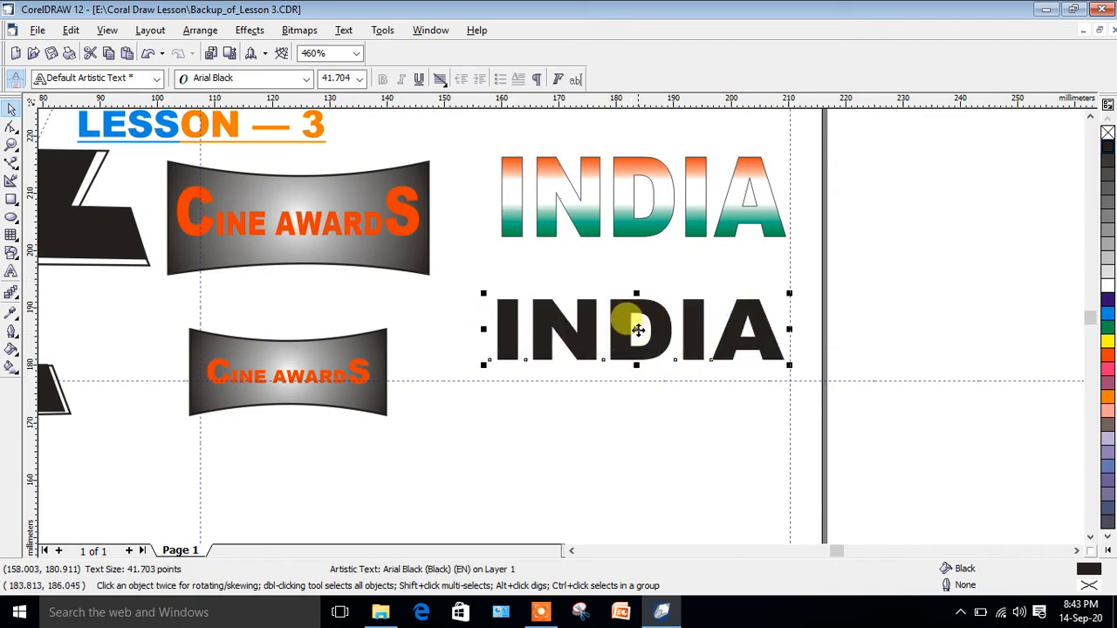
{"action": "left_click_drag", "start_coordinate": [637, 329], "coordinate": [629, 330]}
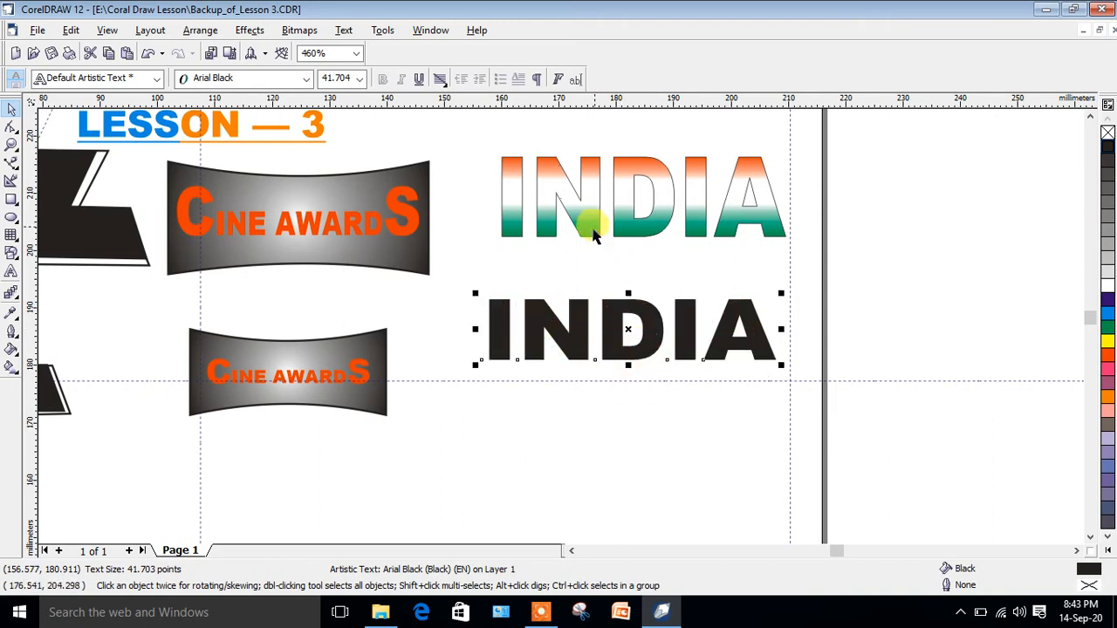
Step: Start a custom linear fountain fill for the lower INDIA text with an orange-red color marker at 99%
{"action": "left_click", "coordinate": [11, 352]}
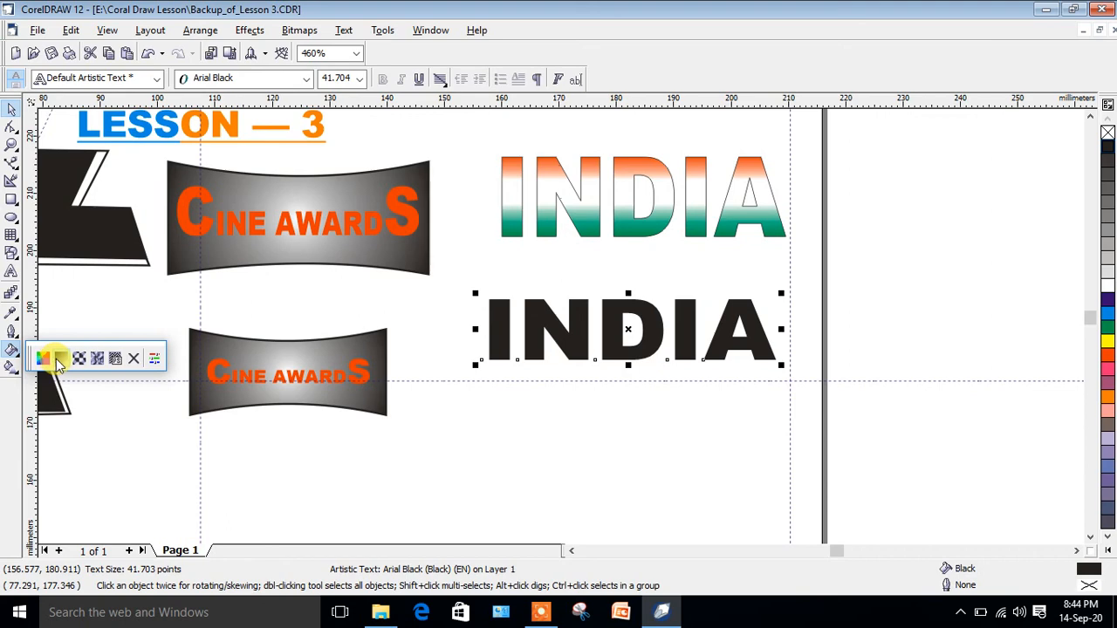
{"action": "left_click", "coordinate": [57, 358]}
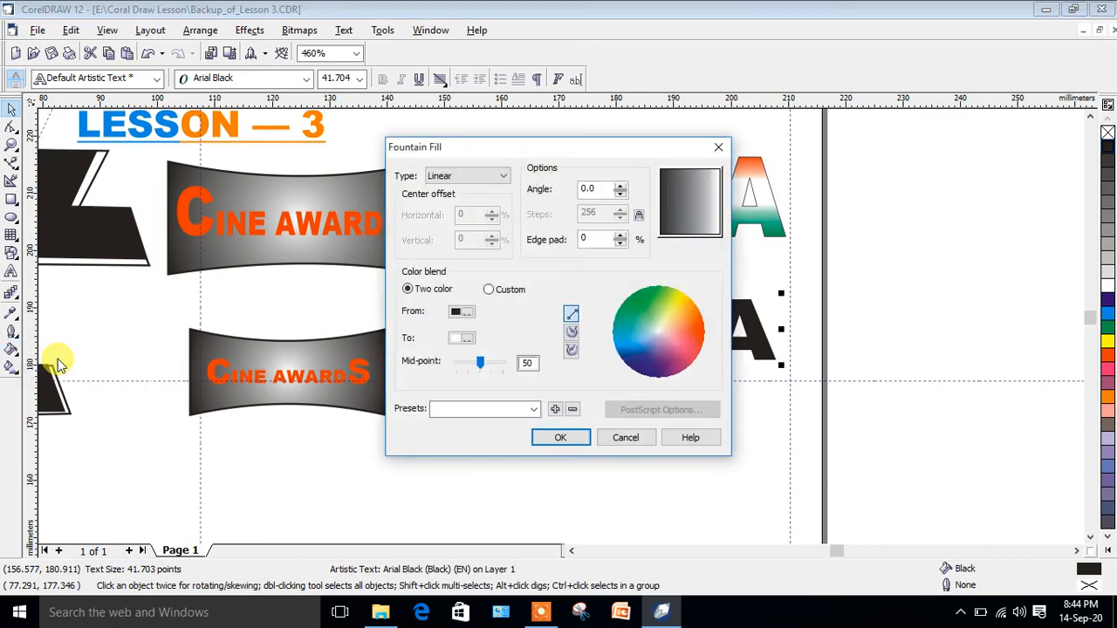
{"action": "left_click", "coordinate": [488, 290]}
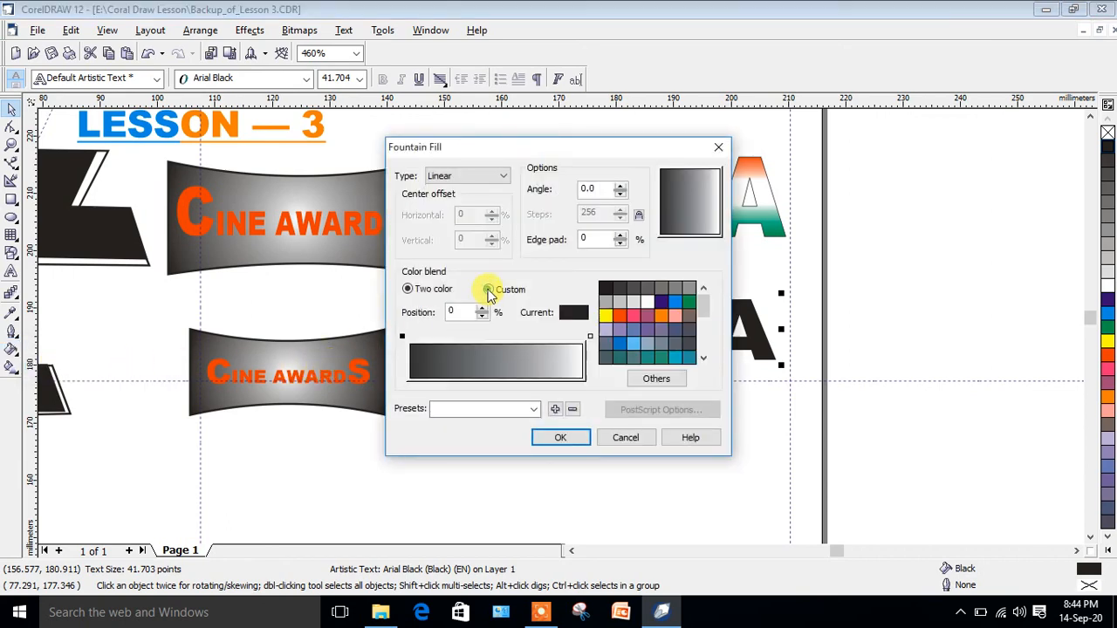
{"action": "left_click_drag", "start_coordinate": [581, 148], "coordinate": [335, 185]}
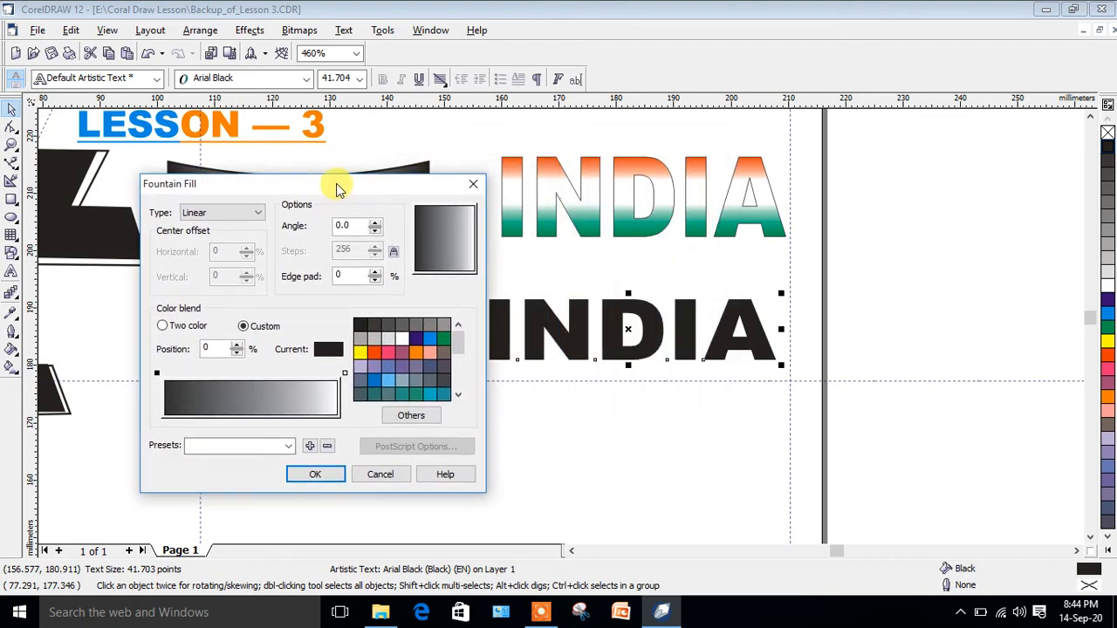
{"action": "left_click", "coordinate": [322, 381]}
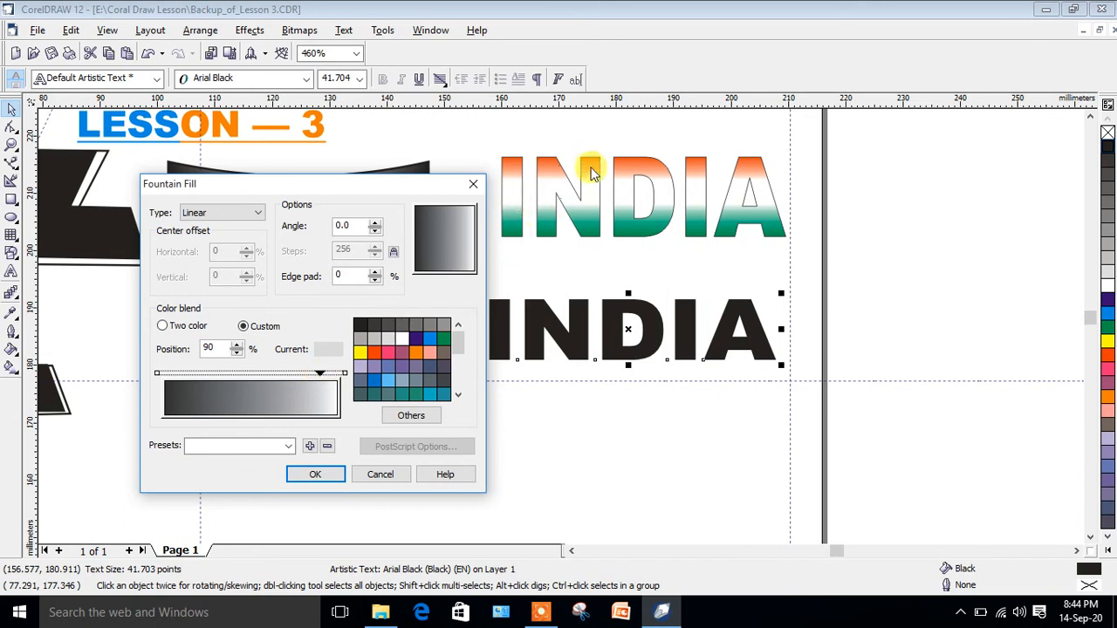
{"action": "left_click", "coordinate": [375, 352]}
{"action": "left_click_drag", "start_coordinate": [320, 373], "coordinate": [335, 373]}
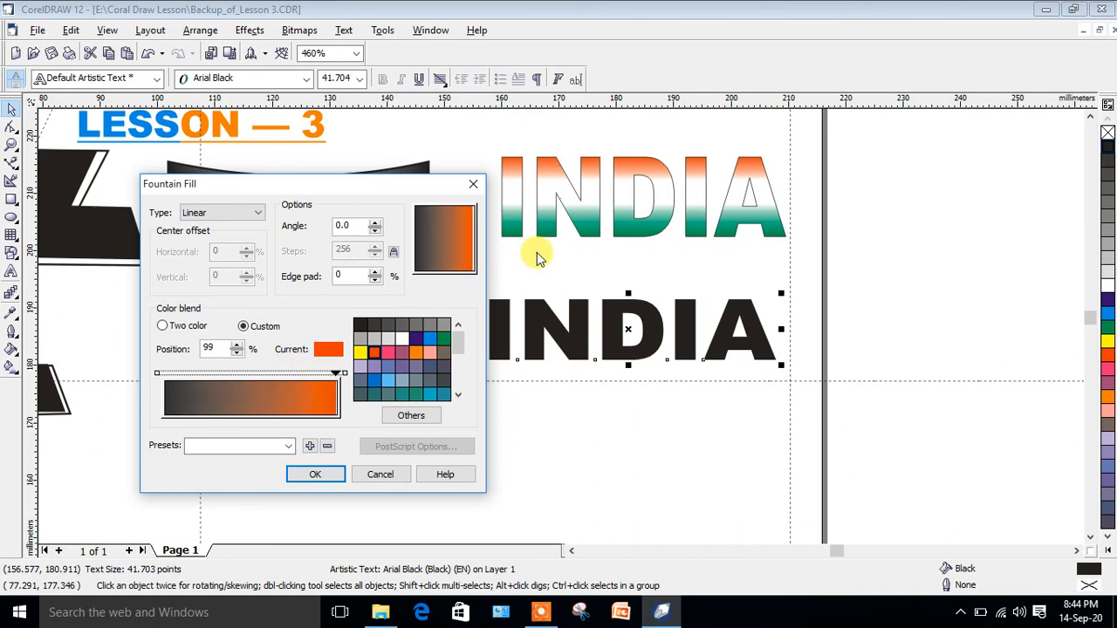
Step: Add a green color marker at 3% and a white color marker at 57% to the custom color blend
{"action": "double_click", "coordinate": [171, 372]}
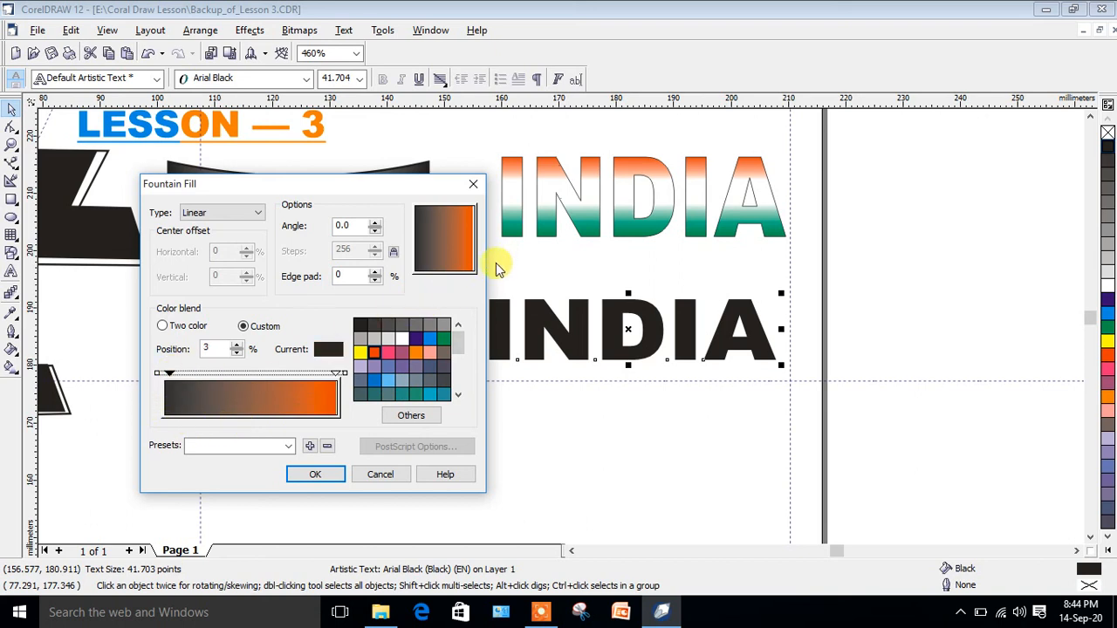
{"action": "left_click", "coordinate": [441, 339]}
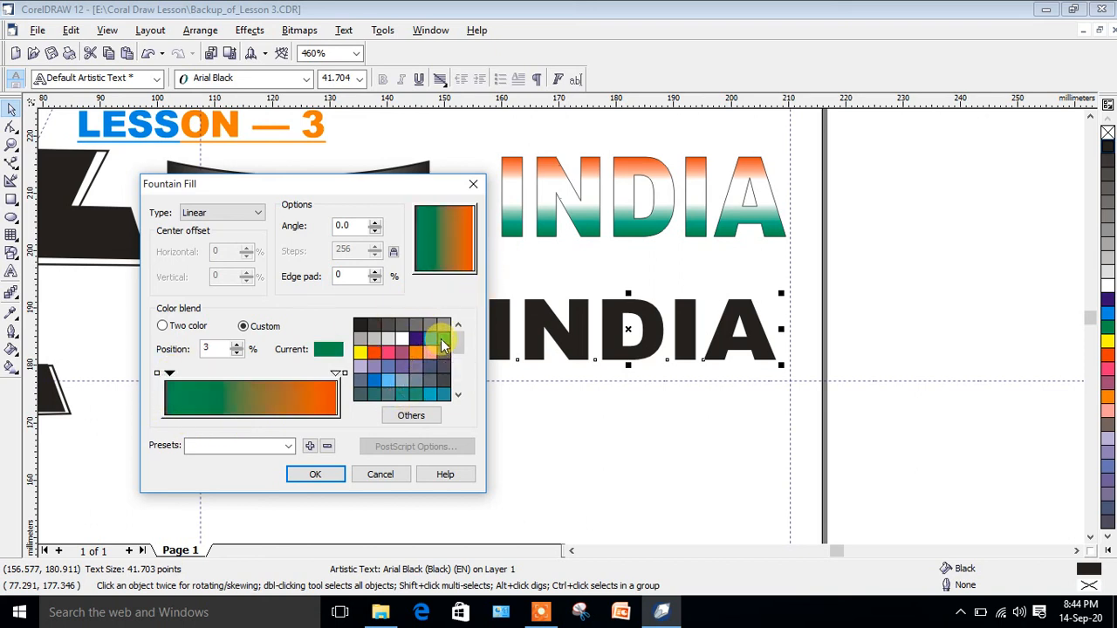
{"action": "left_click", "coordinate": [263, 376]}
{"action": "double_click", "coordinate": [265, 372]}
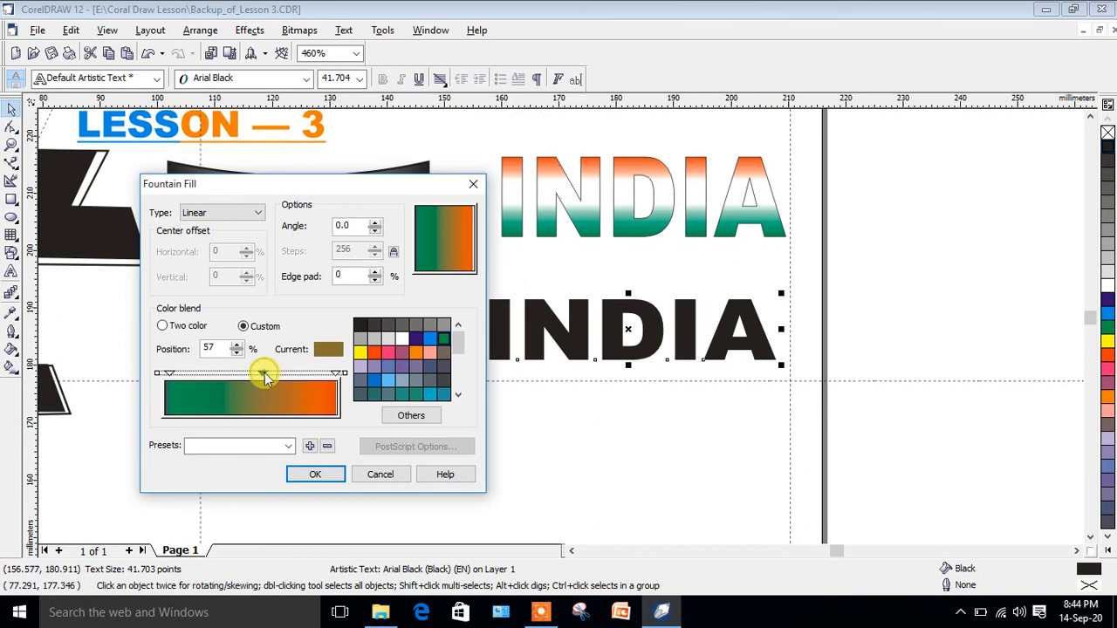
{"action": "left_click", "coordinate": [401, 340]}
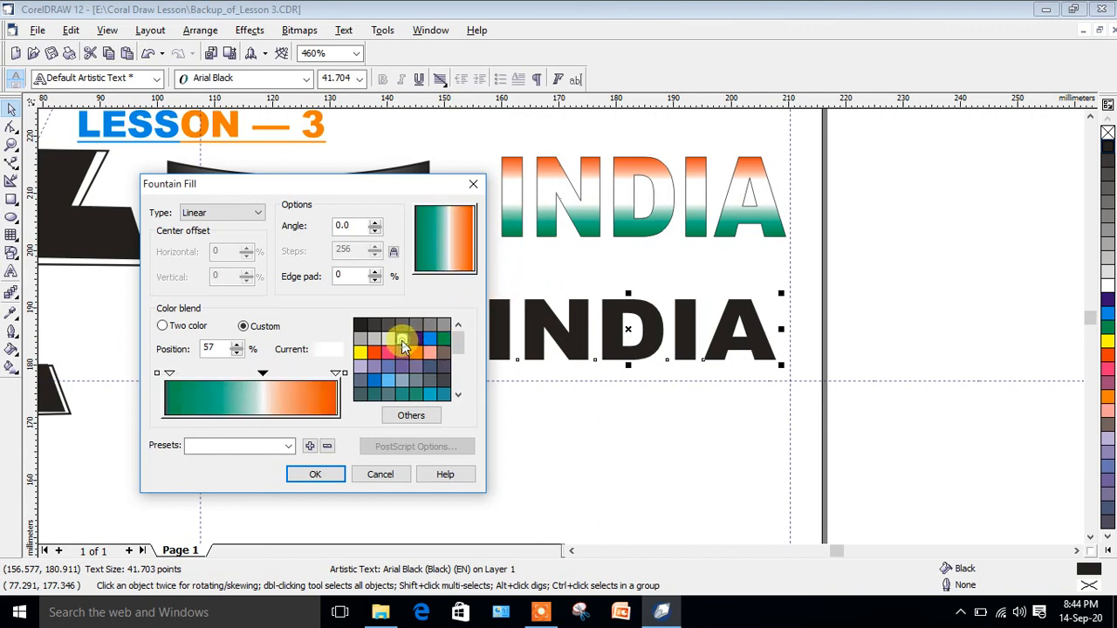
Step: Add a second white color marker at 33% and spread the two white markers apart to widen the white band
{"action": "double_click", "coordinate": [216, 372]}
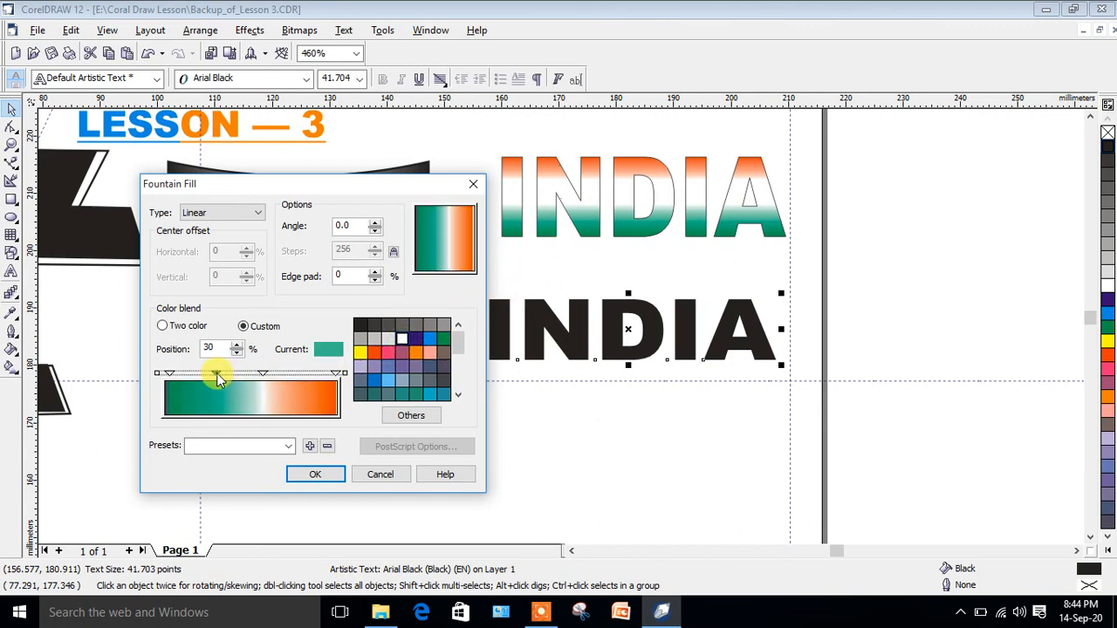
{"action": "left_click", "coordinate": [399, 339]}
{"action": "mouse_move", "coordinate": [264, 375]}
{"action": "left_mouse_down"}
{"action": "mouse_move", "coordinate": [275, 374]}
{"action": "mouse_move", "coordinate": [223, 375]}
{"action": "left_mouse_up"}
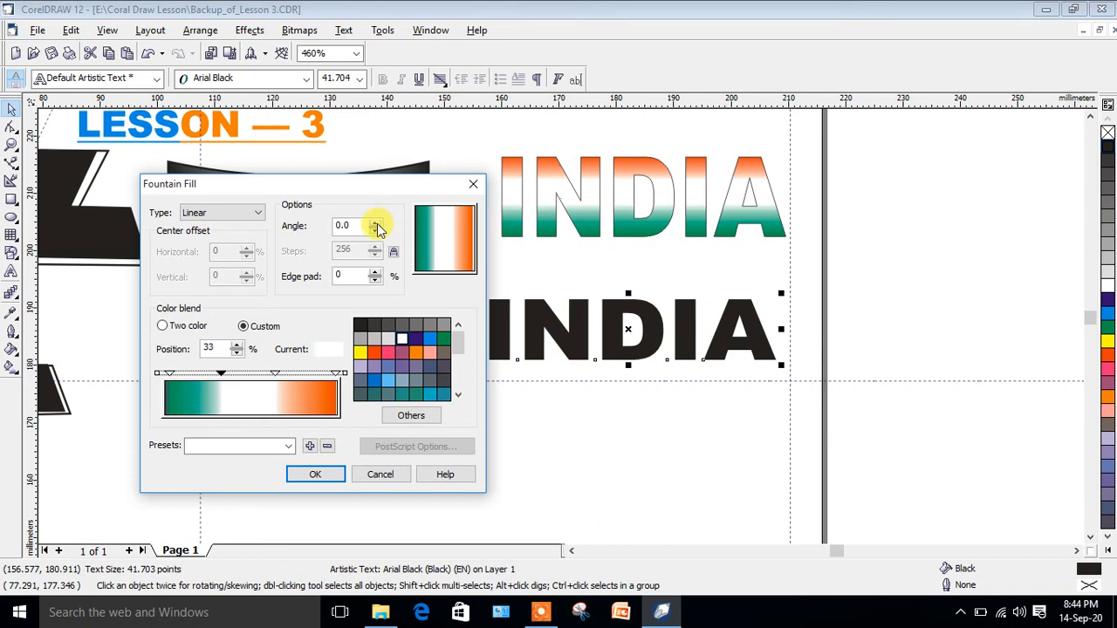
Step: Set the fountain fill's angle to 90 degrees, apply it, and give the lower INDIA text a black outline
{"action": "left_click_drag", "start_coordinate": [377, 228], "coordinate": [377, 228]}
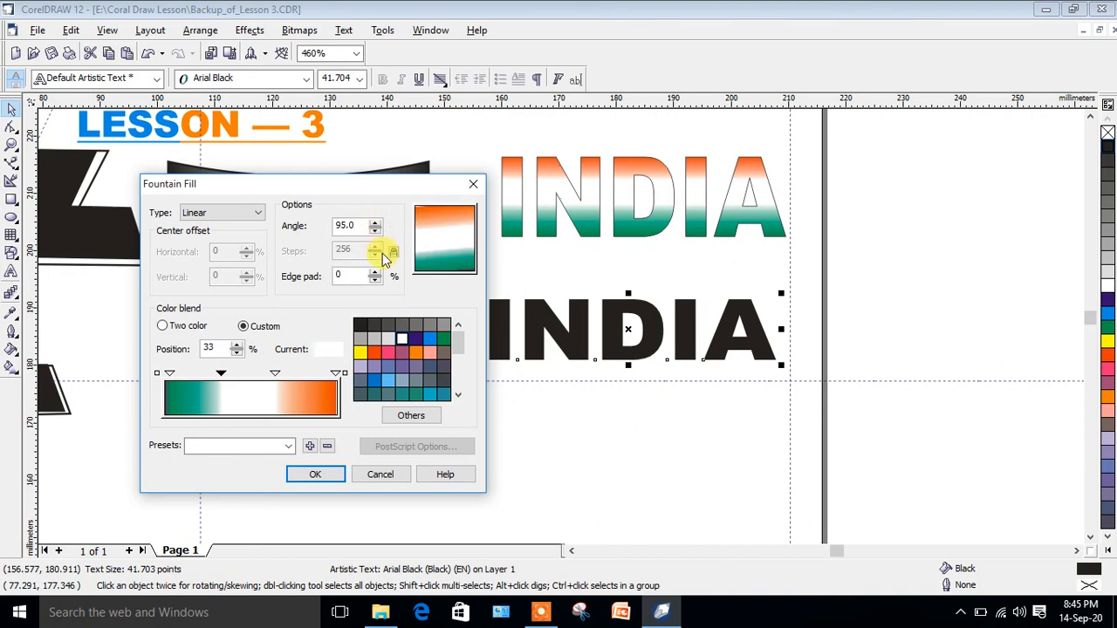
{"action": "left_click", "coordinate": [375, 232]}
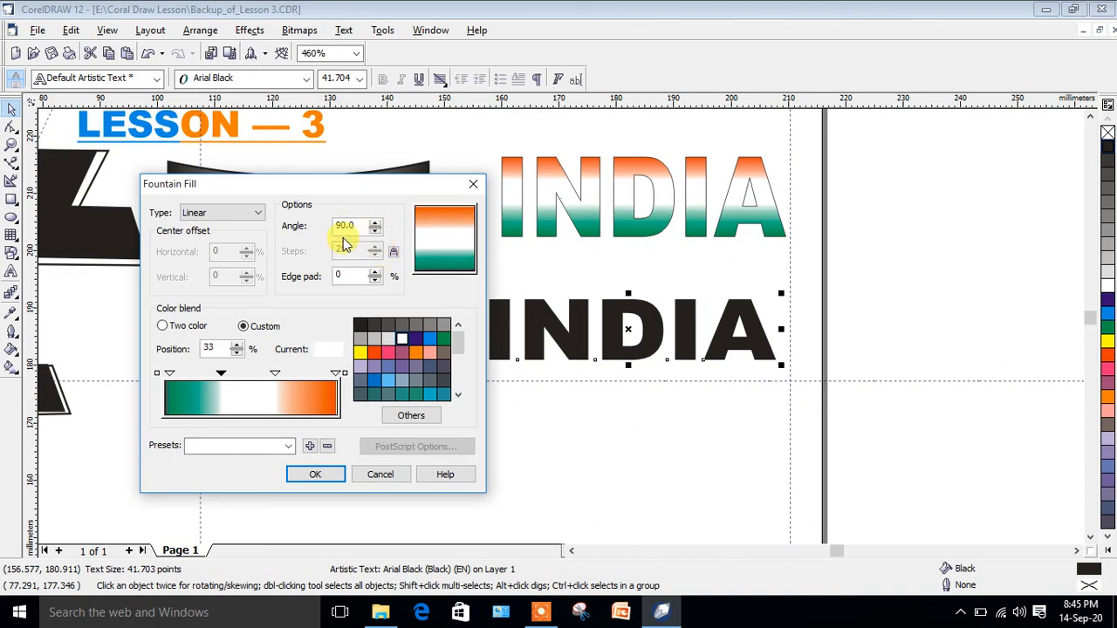
{"action": "left_click", "coordinate": [315, 474]}
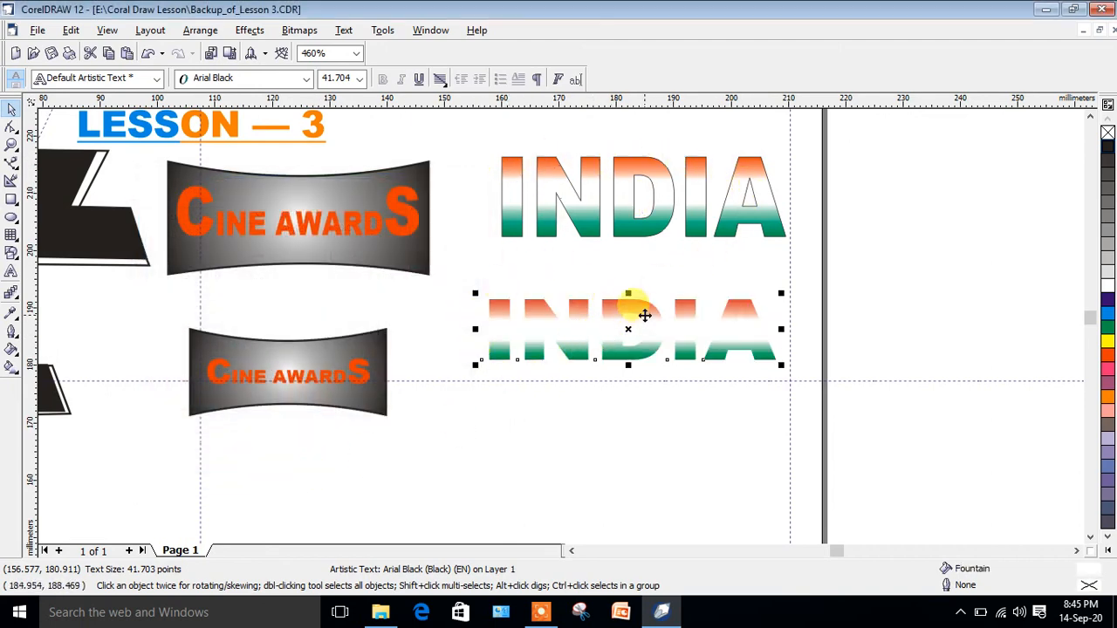
{"action": "right_click", "coordinate": [1110, 150]}
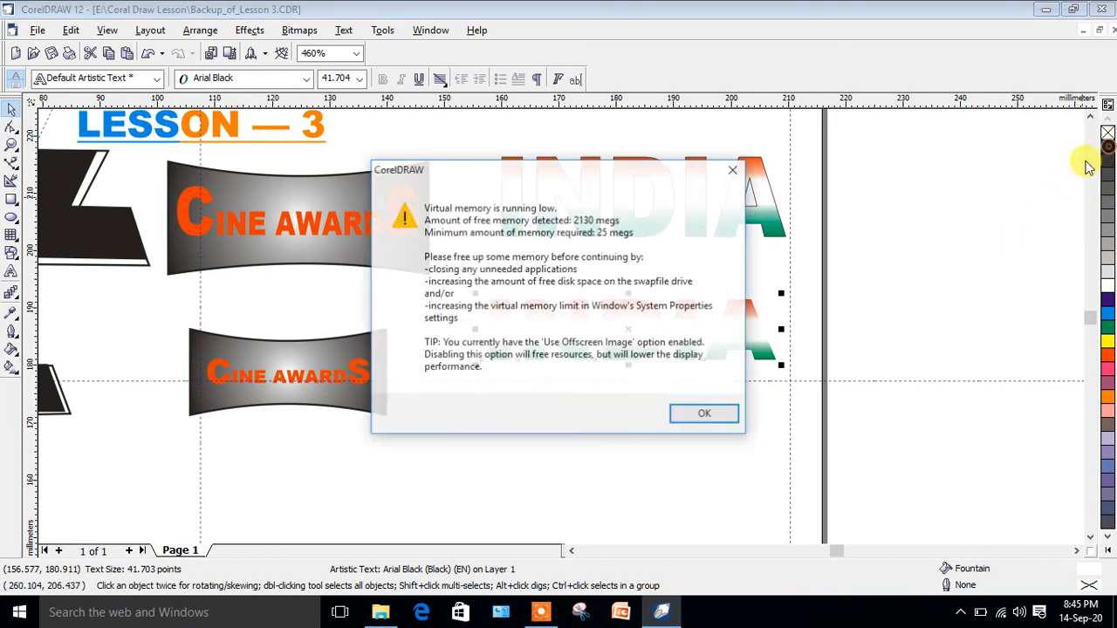
{"action": "left_click", "coordinate": [706, 411]}
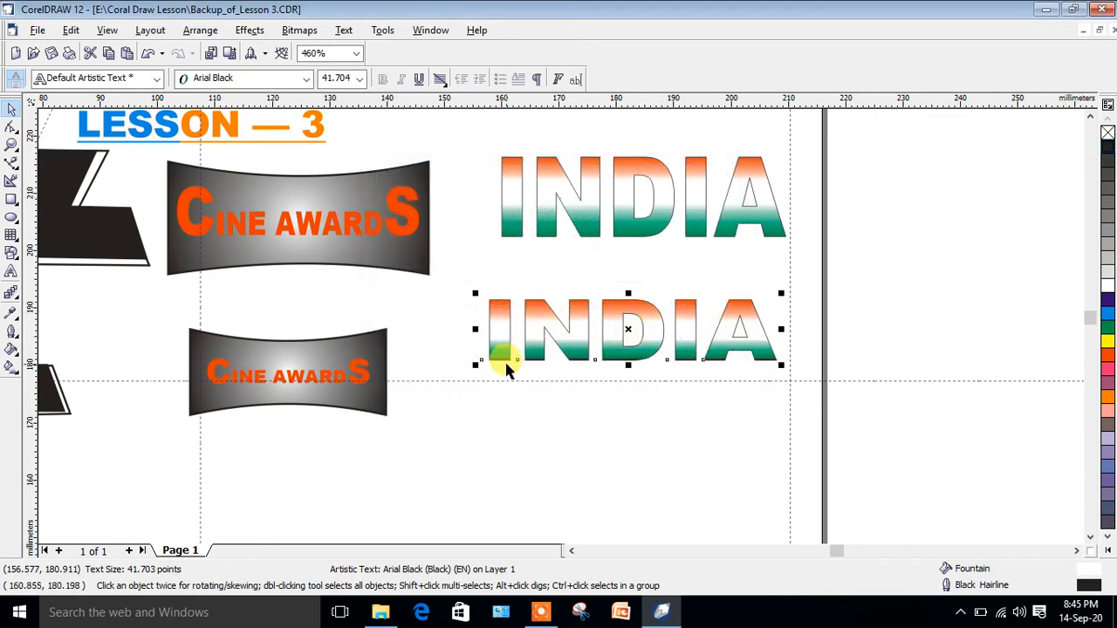
{"action": "left_click", "coordinate": [11, 144]}
{"action": "right_click", "coordinate": [449, 274]}
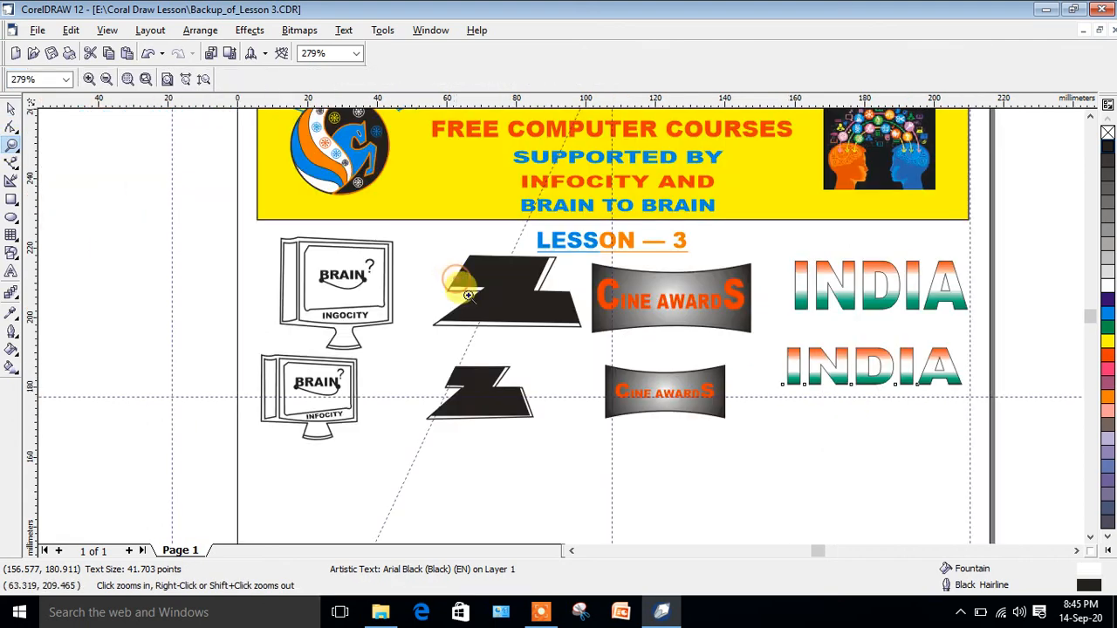
{"action": "left_click", "coordinate": [1076, 551]}
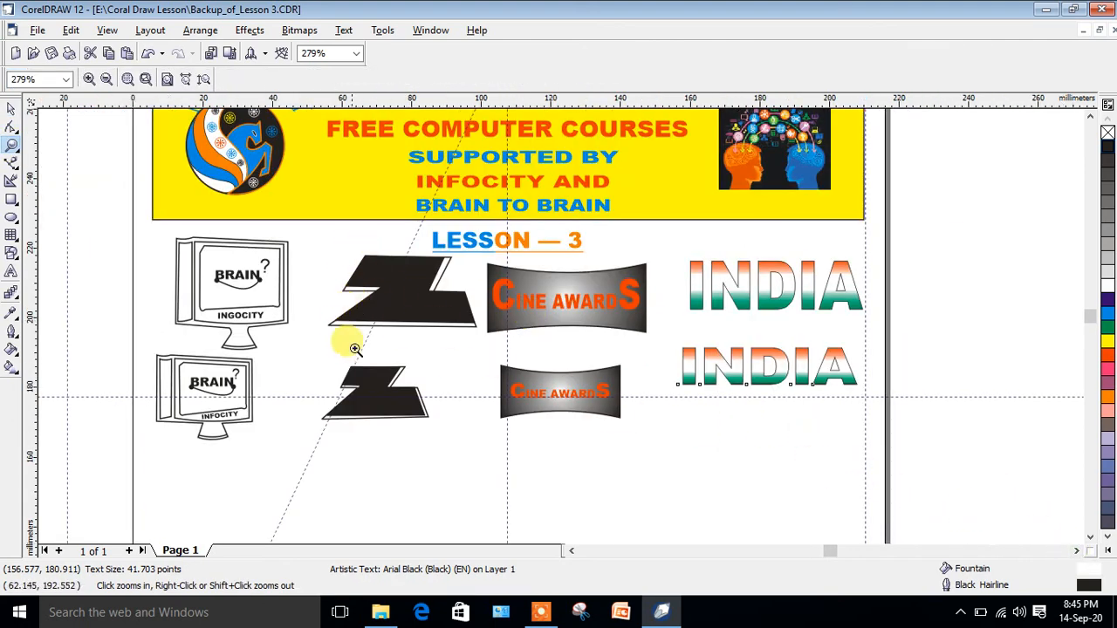
{"action": "left_click", "coordinate": [72, 31]}
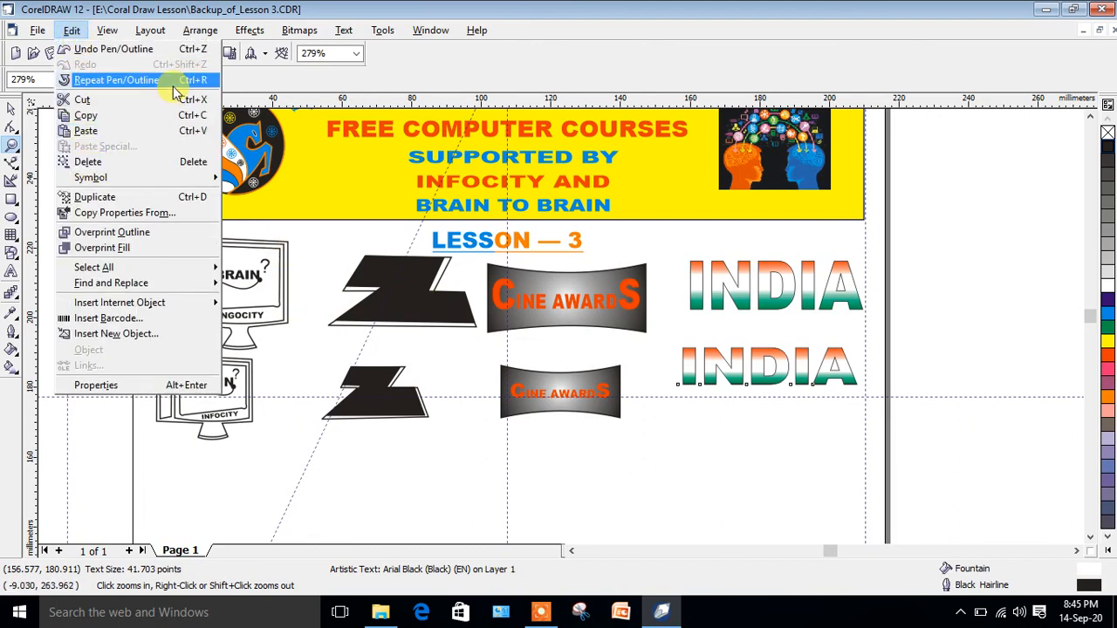
{"action": "mouse_move", "coordinate": [131, 302]}
{"action": "left_click", "coordinate": [691, 473]}
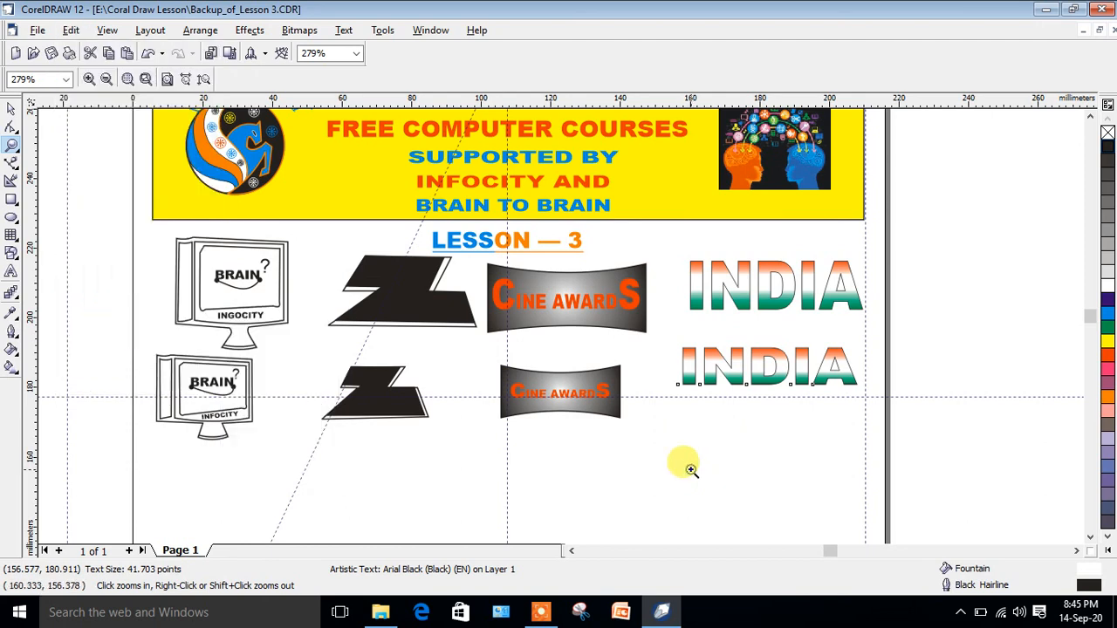